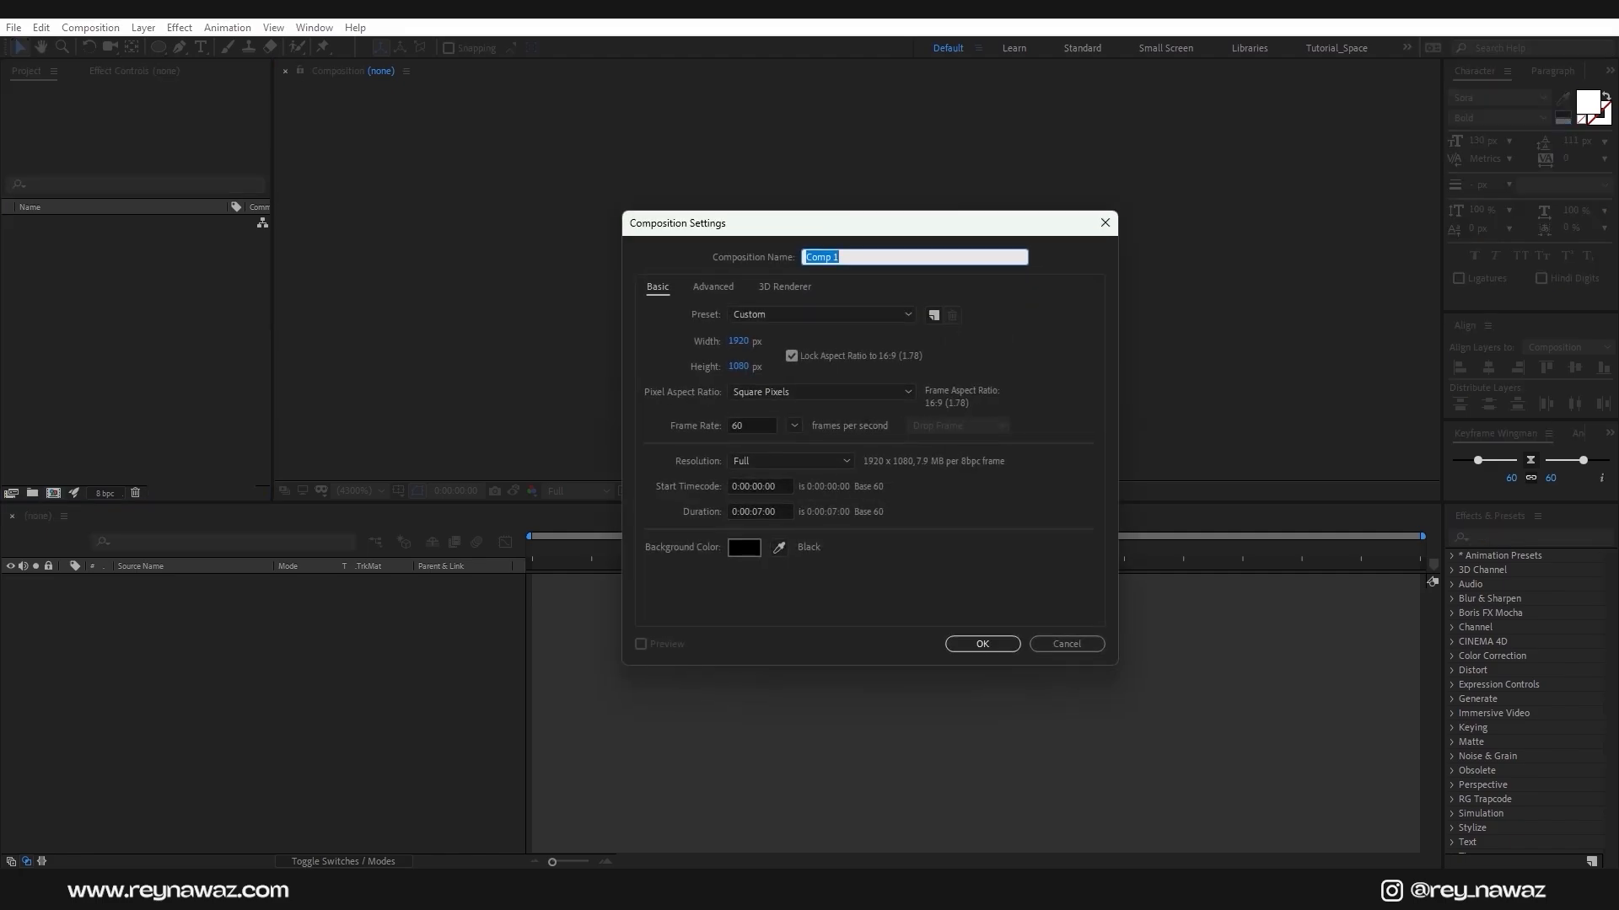
# Create a 1920 x 1080 composition named Title_01 at 60 frames per second with a 7-second duration
pyautogui.write('Title_01')
pyautogui.click(739, 344)
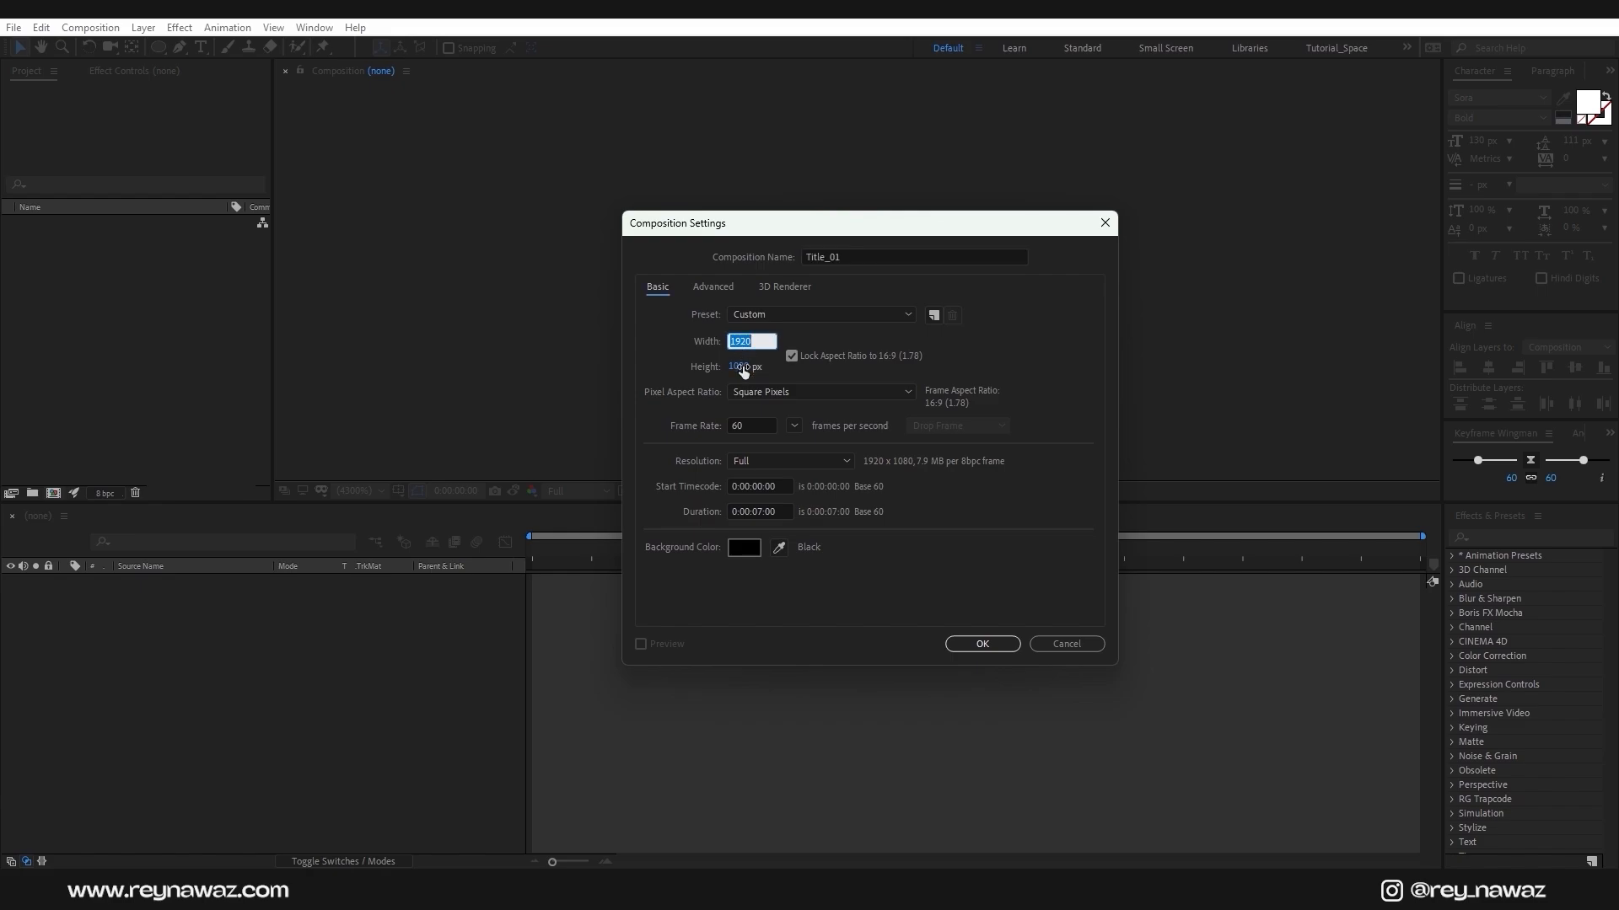
pyautogui.click(739, 367)
pyautogui.click(795, 426)
pyautogui.click(813, 628)
pyautogui.click(782, 512)
pyautogui.write('7.')
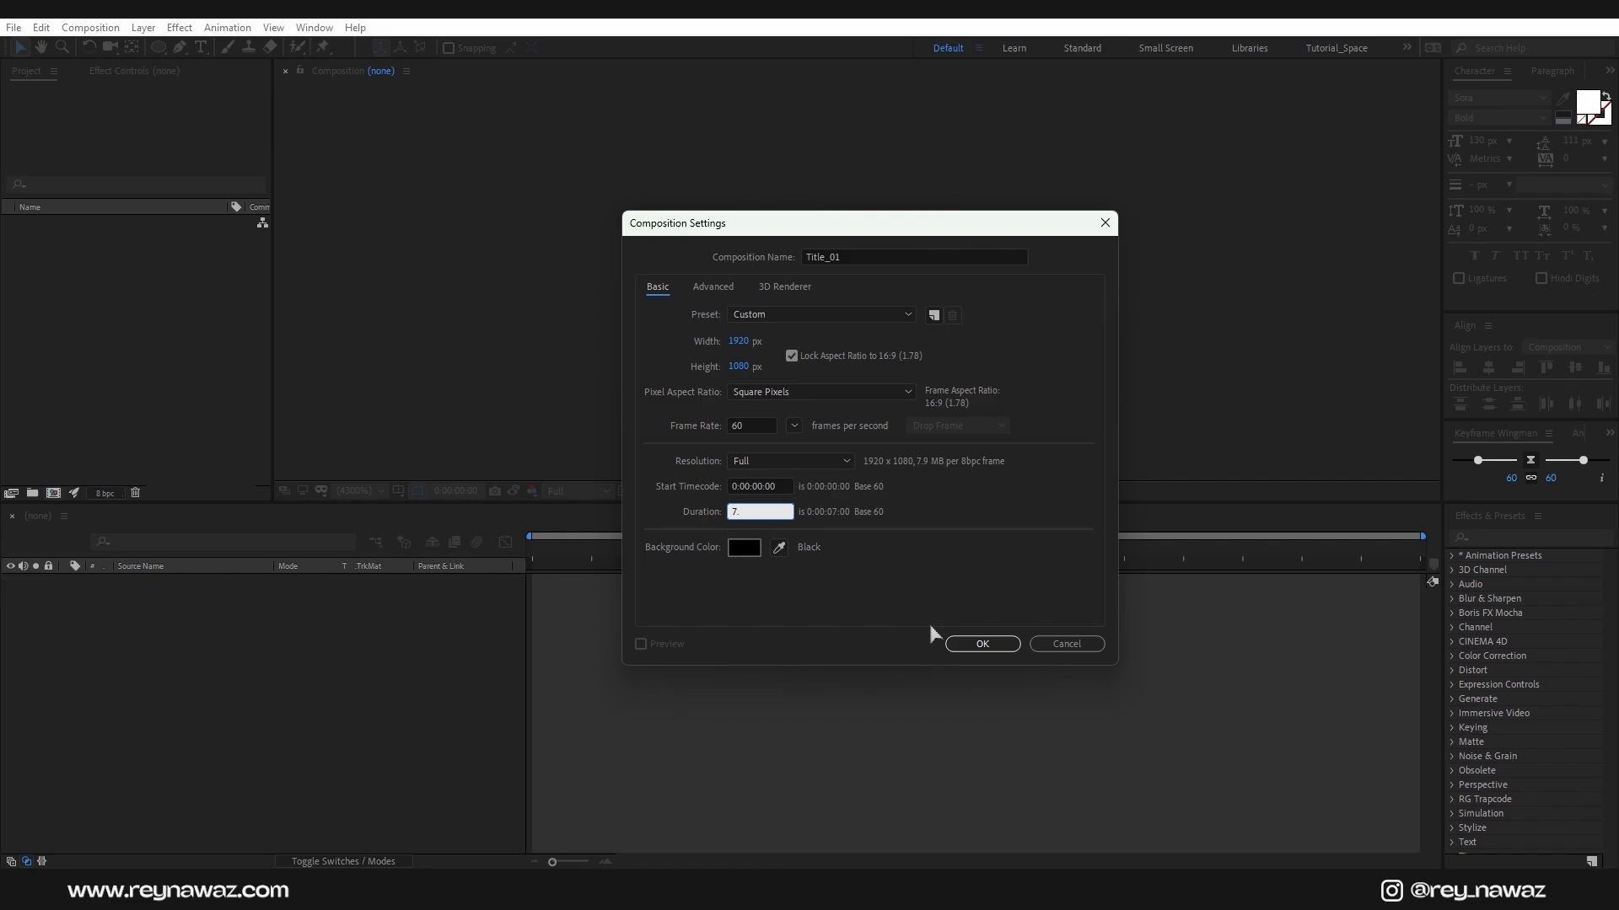
pyautogui.click(978, 644)
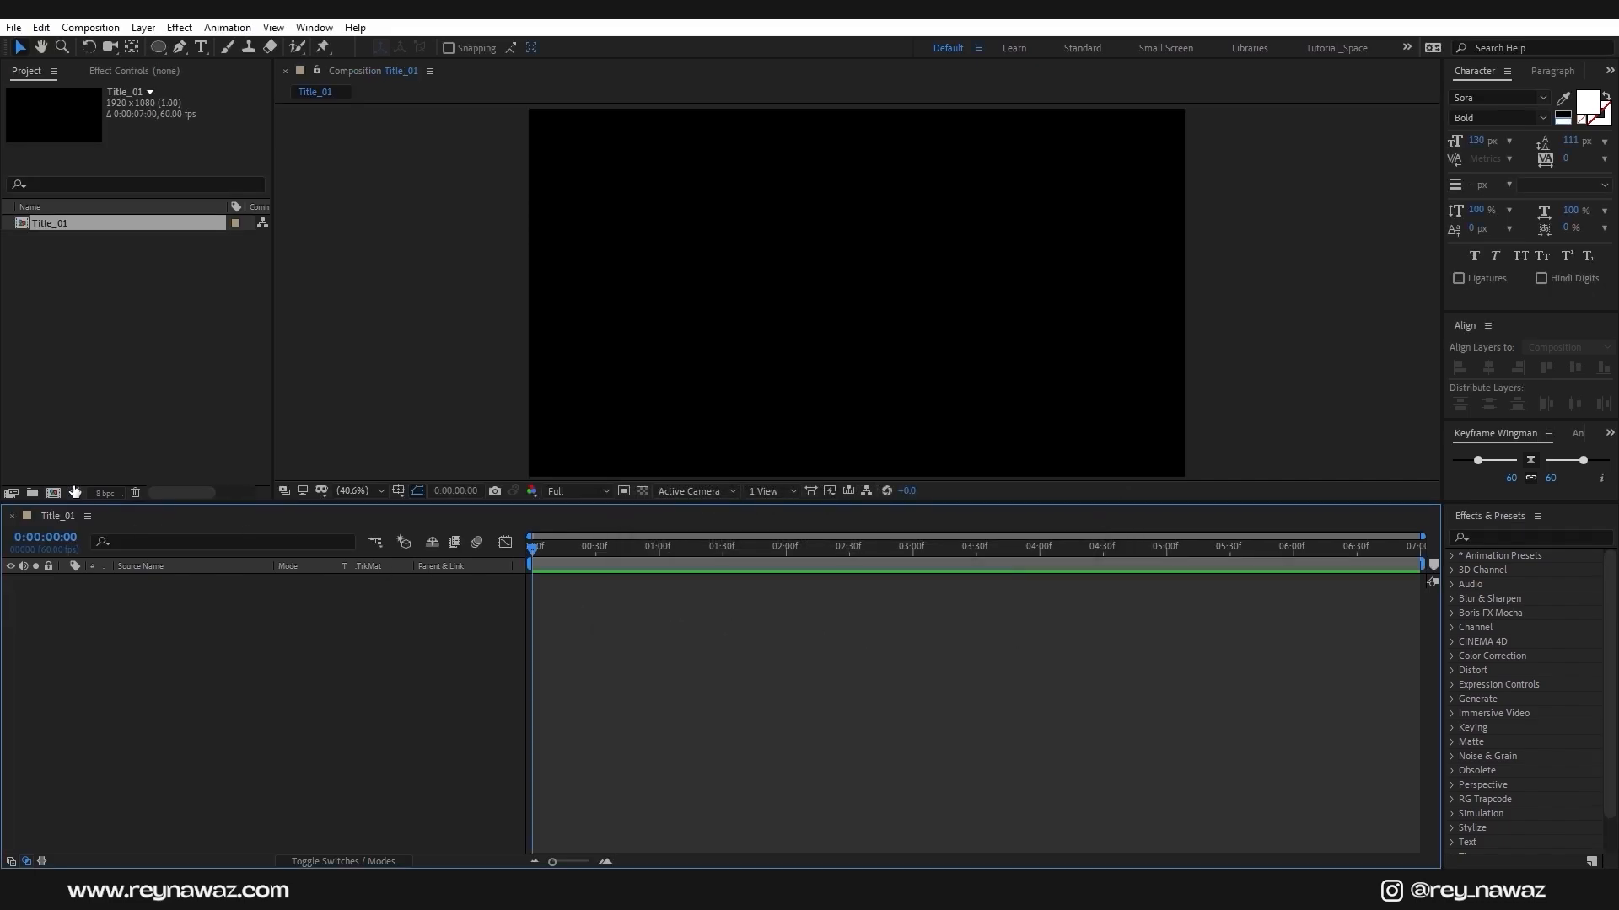
# Create a comp-size solid named BG in the near-black colour 0D0D0D and lock its layer
pyautogui.rightClick(240, 644)
pyautogui.moveTo(310, 657)
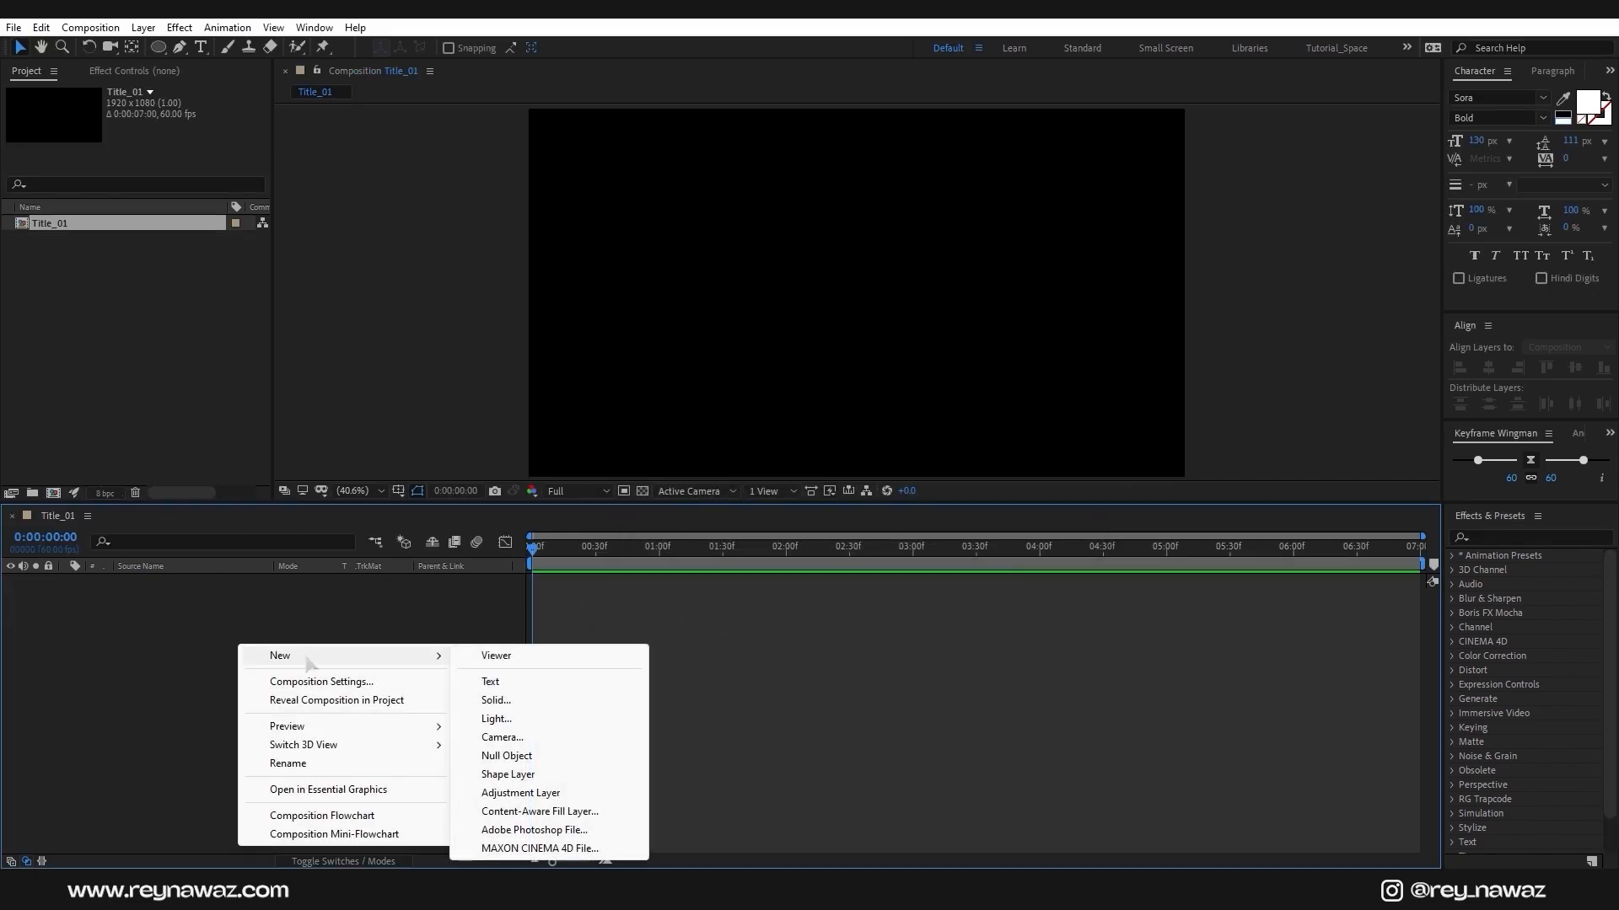
pyautogui.click(507, 706)
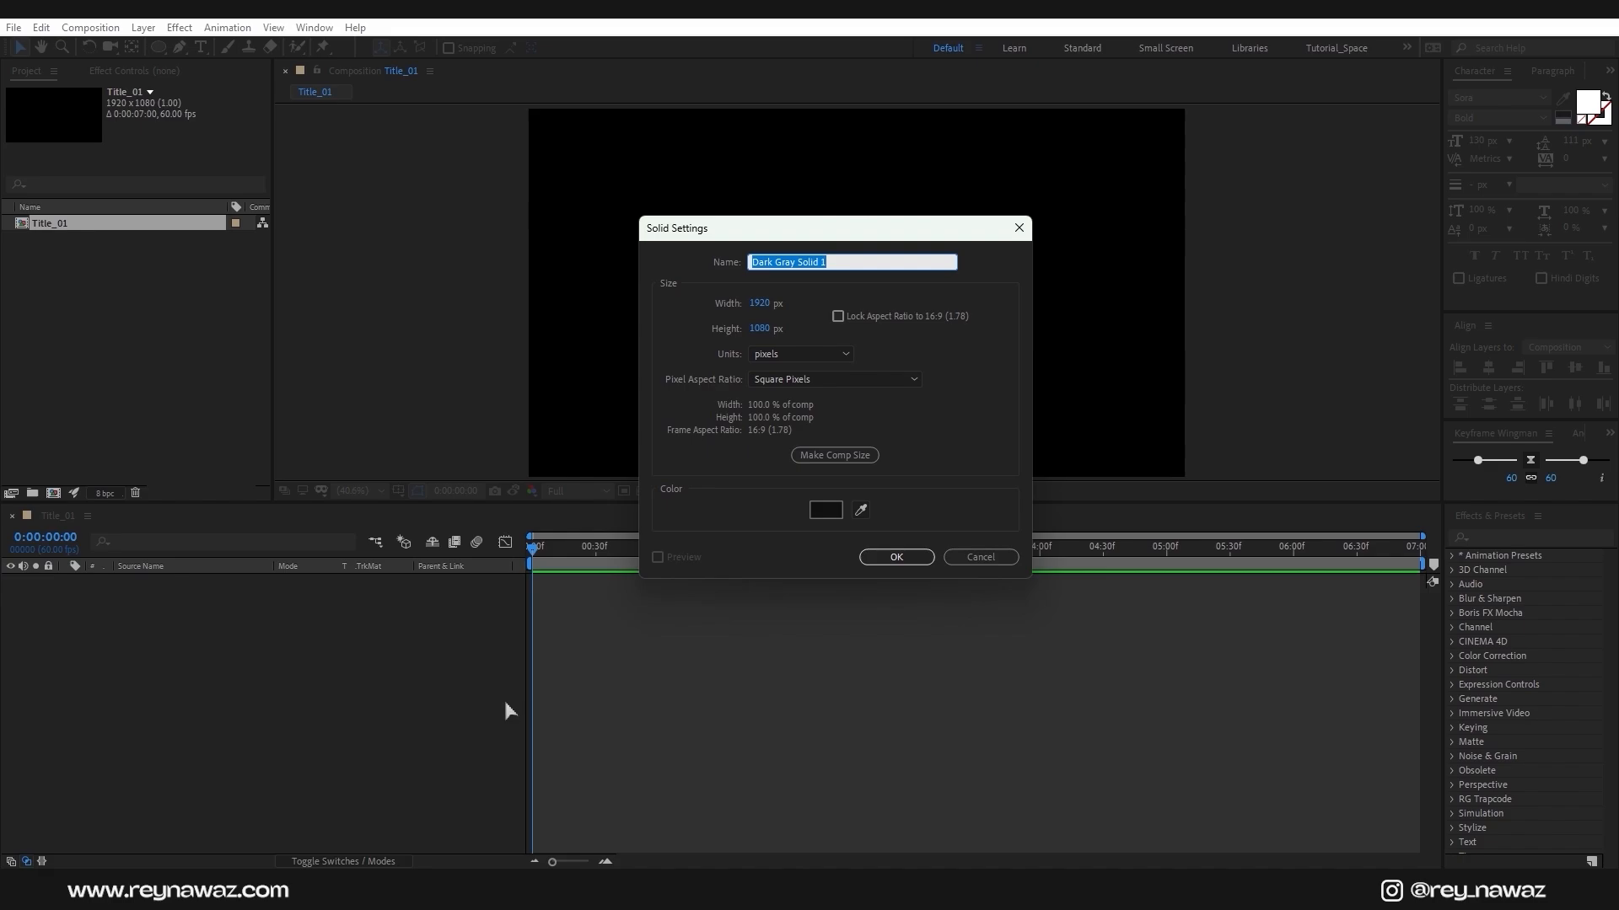
pyautogui.write('BG')
pyautogui.click(828, 511)
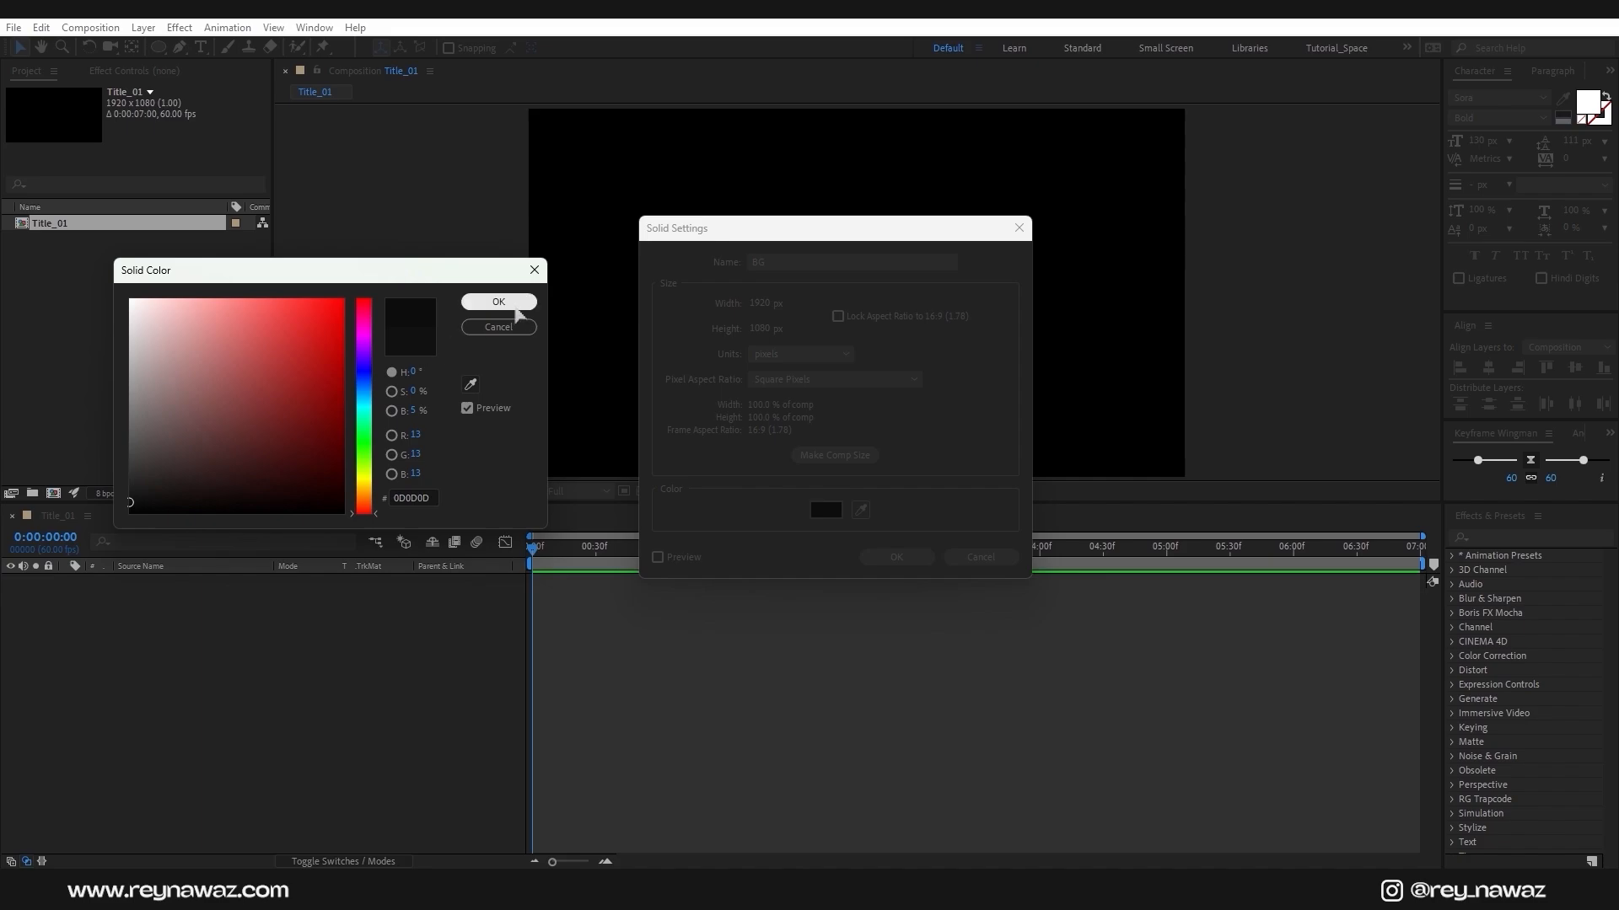
pyautogui.click(498, 302)
pyautogui.click(876, 560)
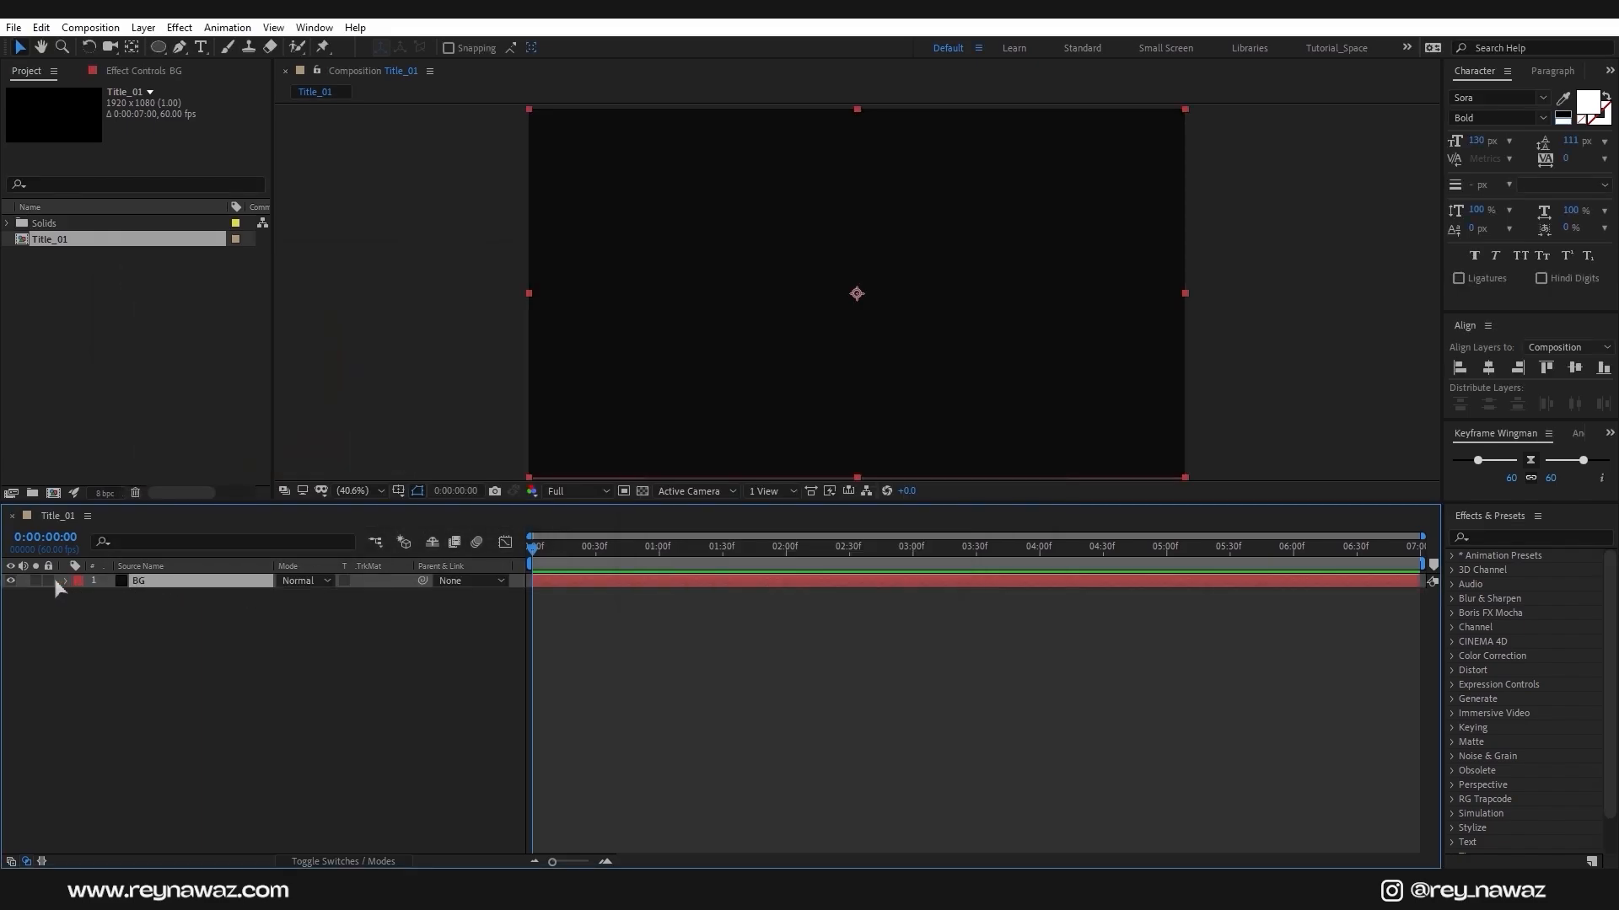
pyautogui.click(68, 599)
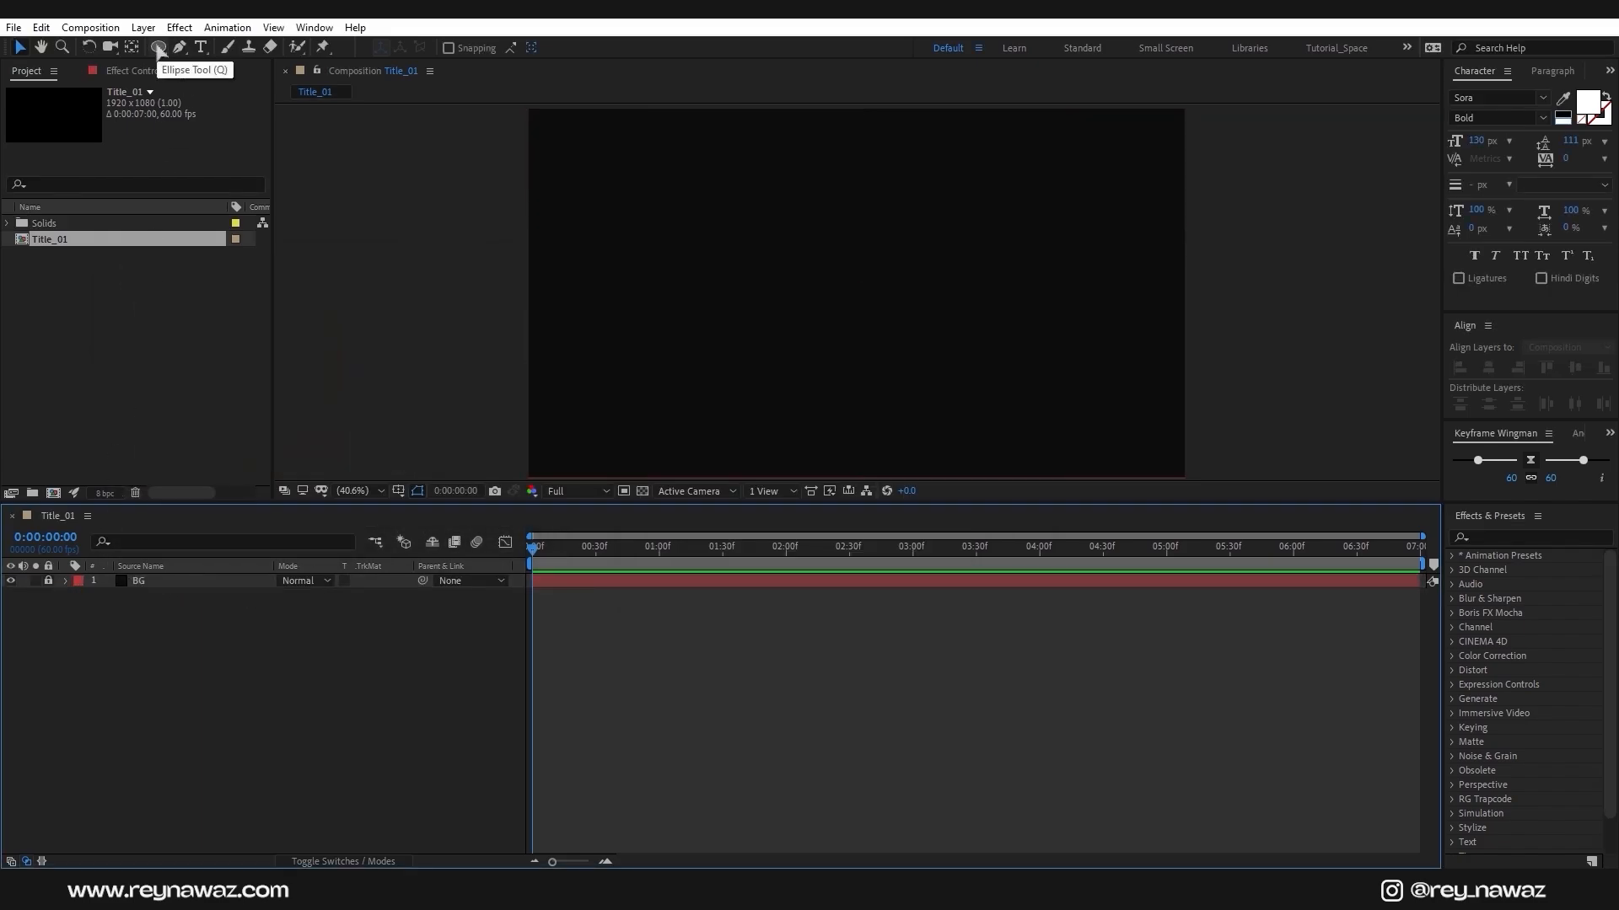
# Set up the Ellipse tool with no fill and a solid-colour stroke
pyautogui.click(158, 47)
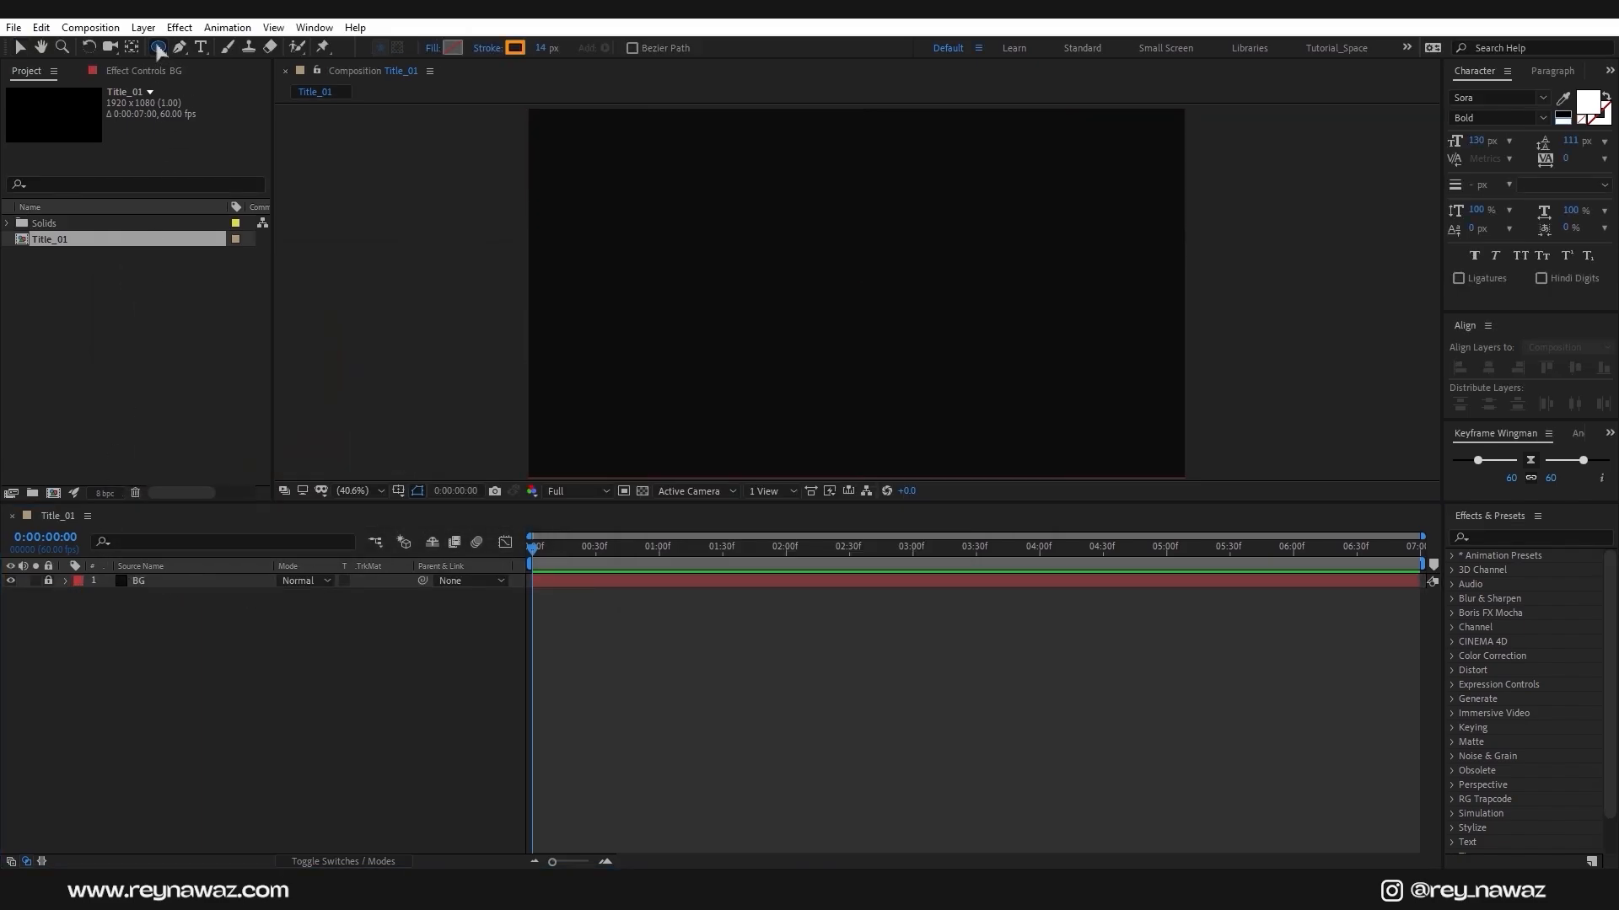
pyautogui.click(436, 48)
pyautogui.click(661, 417)
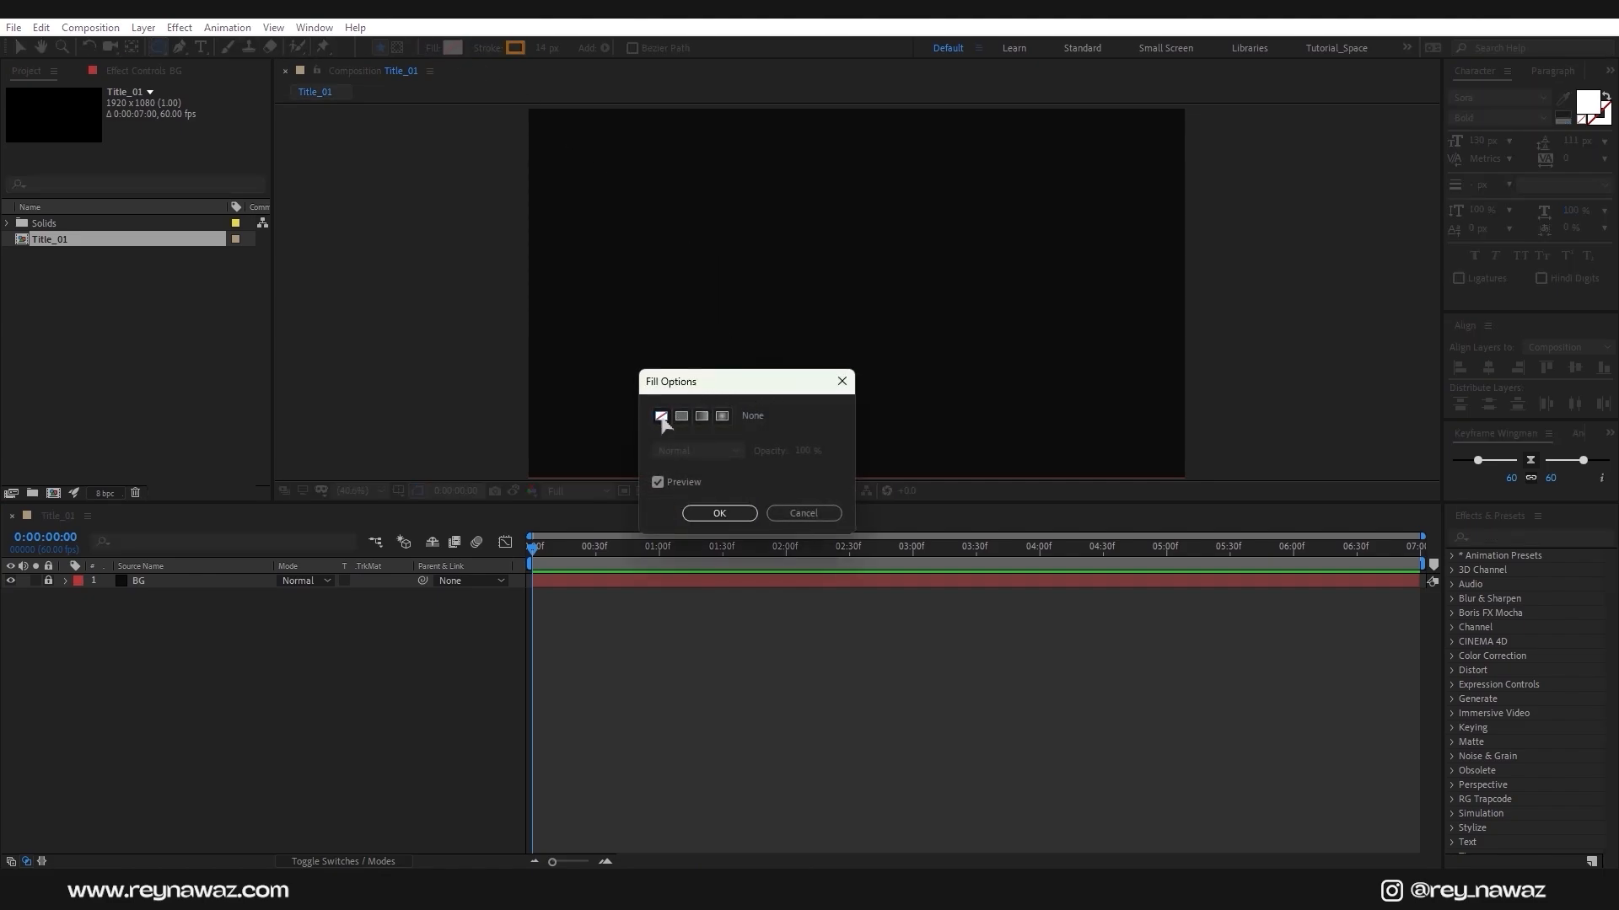
pyautogui.click(719, 514)
pyautogui.click(483, 48)
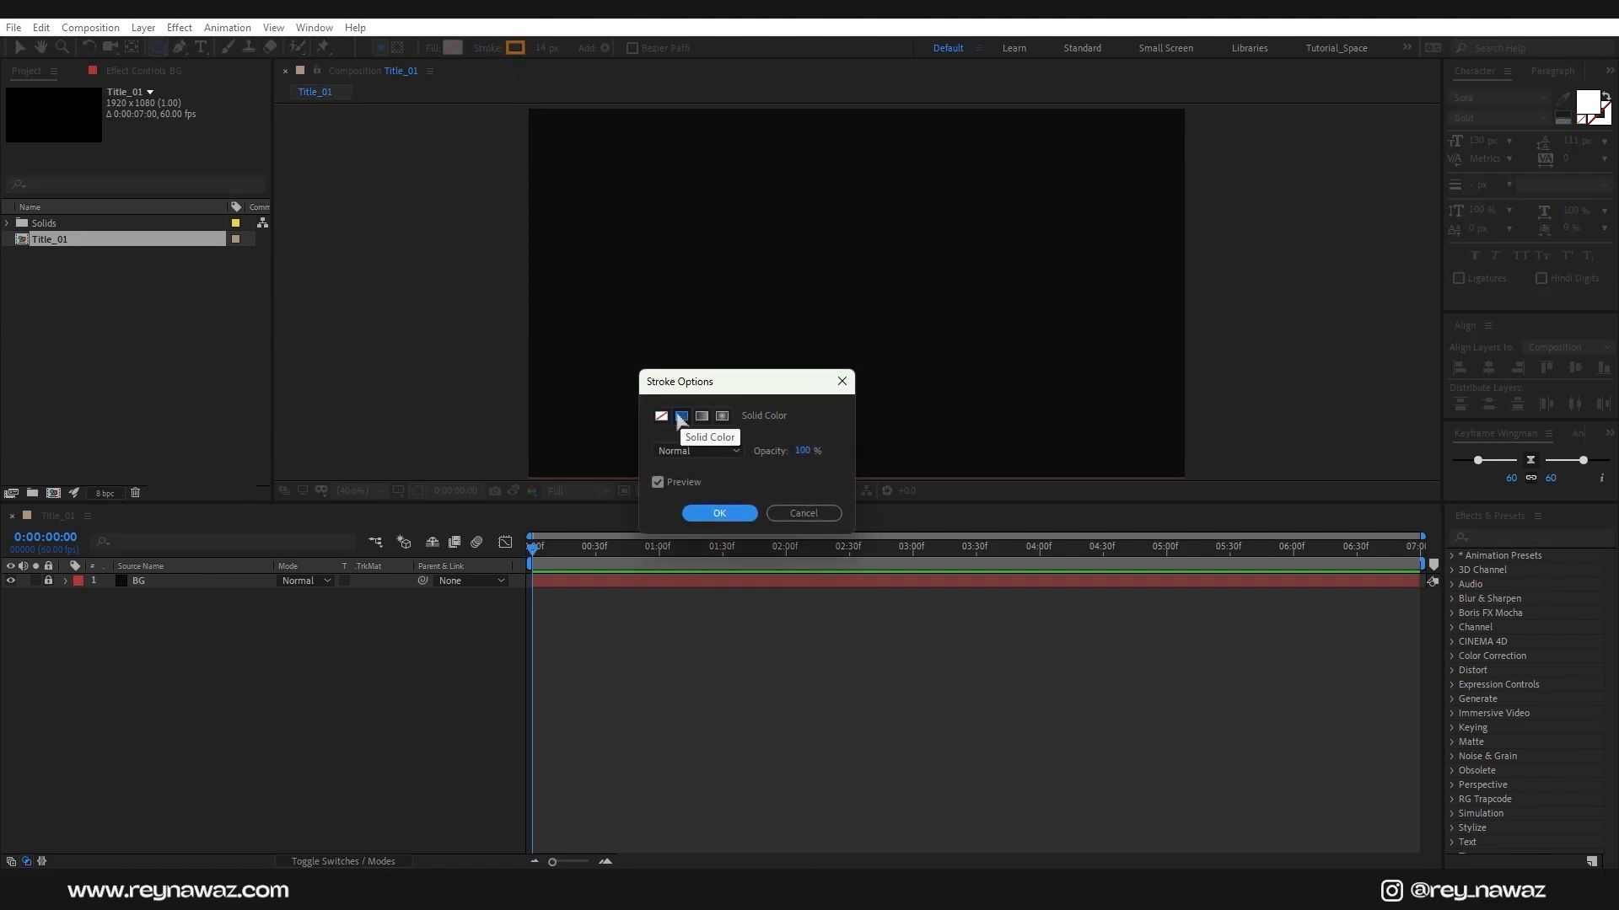
pyautogui.click(752, 520)
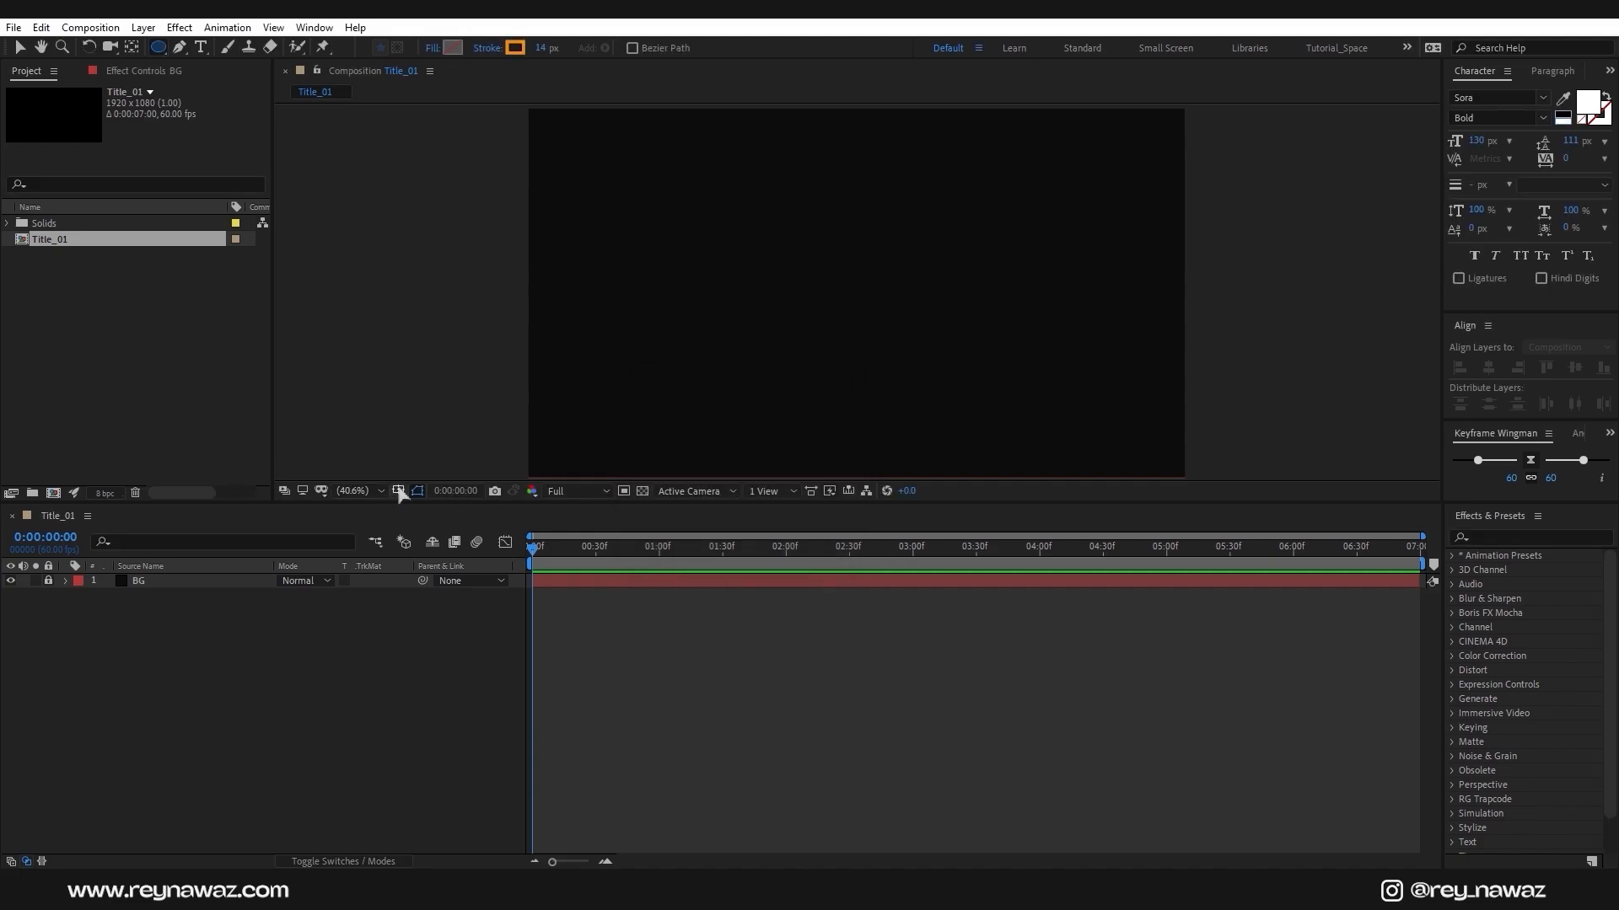
# Show the Title/Action Safe guides and draw a tall, narrow ellipse around the middle of the frame
pyautogui.click(398, 491)
pyautogui.click(491, 516)
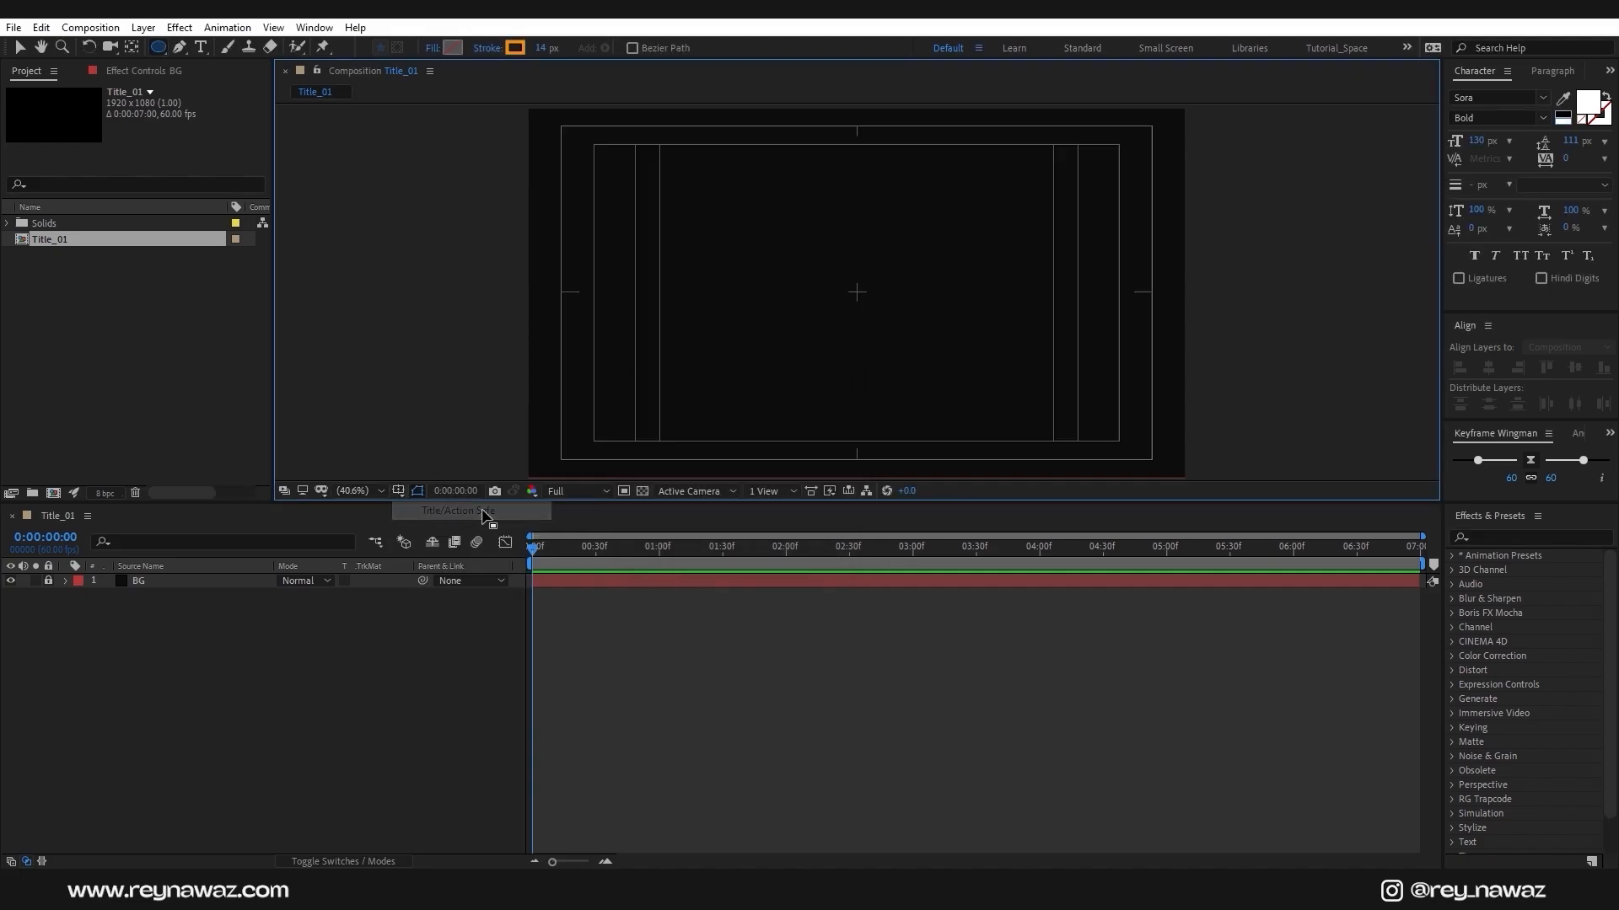
pyautogui.moveTo(922, 180); pyautogui.dragTo(814, 417)
# Centre the ellipse horizontally and vertically in the composition and rename its layer Shape
pyautogui.click(1488, 368)
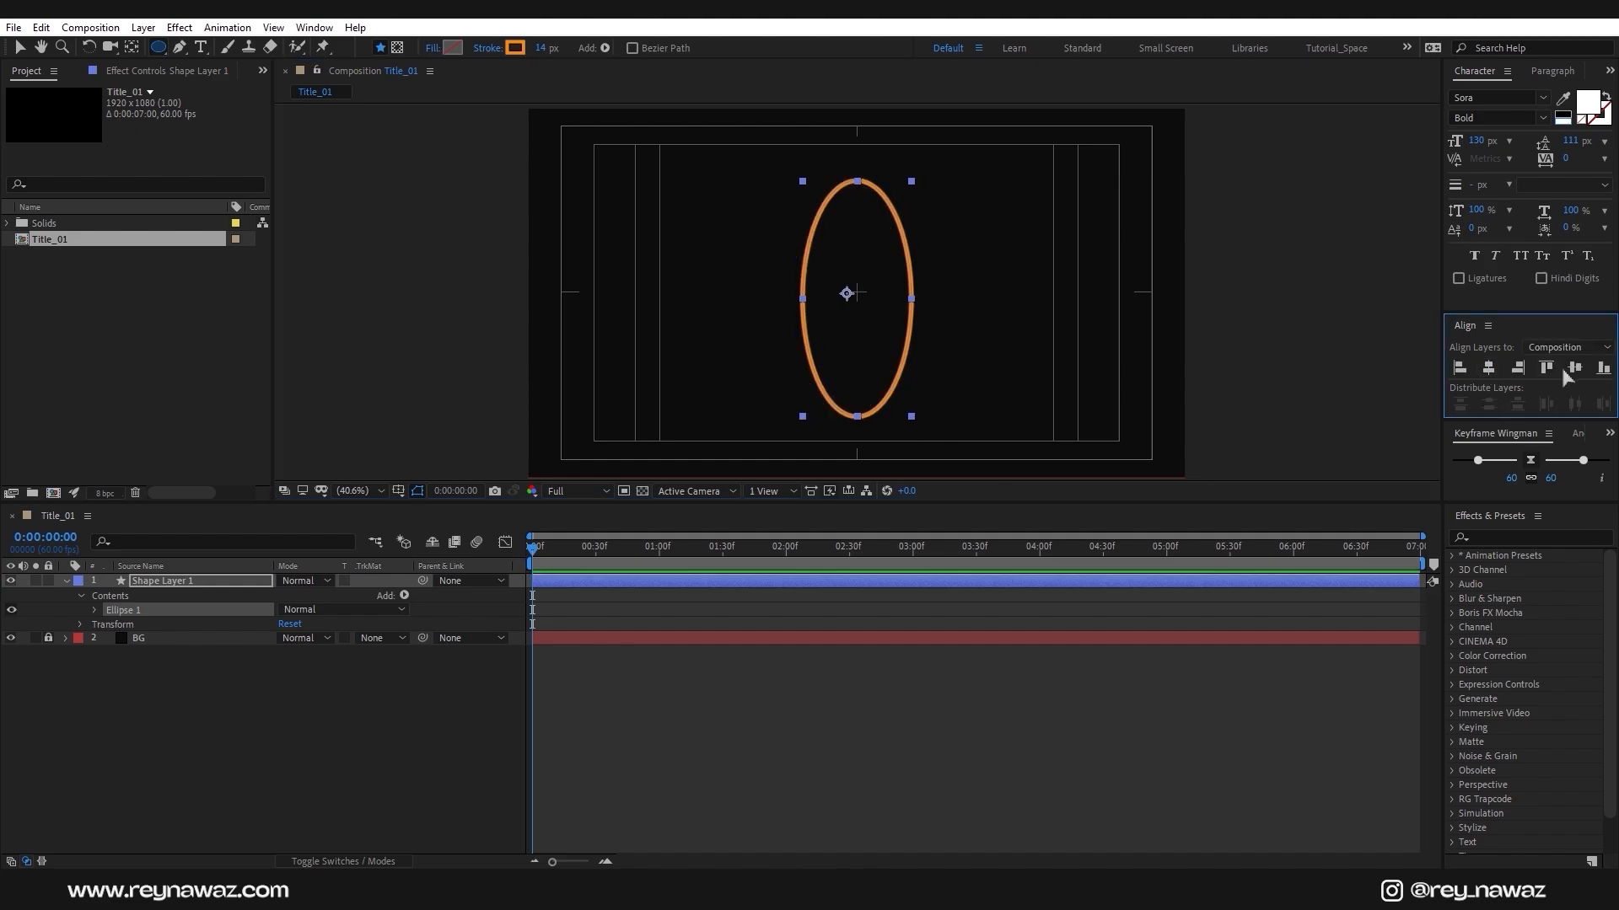
pyautogui.click(1574, 368)
pyautogui.click(194, 585)
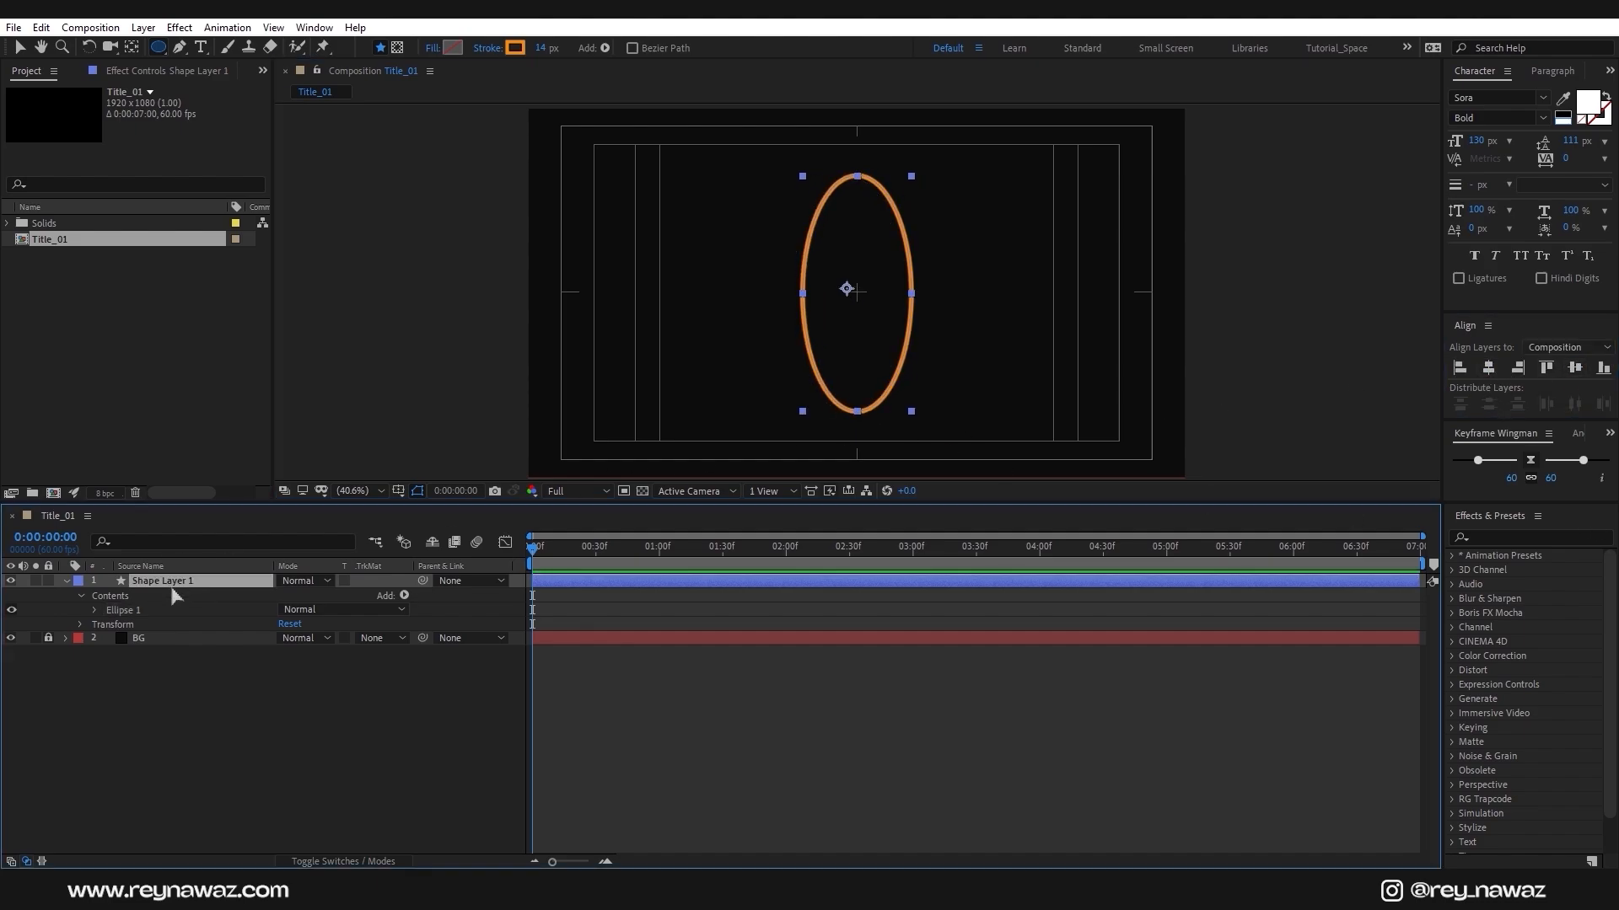
pyautogui.press('Return')
pyautogui.write('Shape')
pyautogui.press('Return')
# Move the Shape layer's anchor point to the ellipse's centre and set the layer's rotation to 45°
pyautogui.click(131, 46)
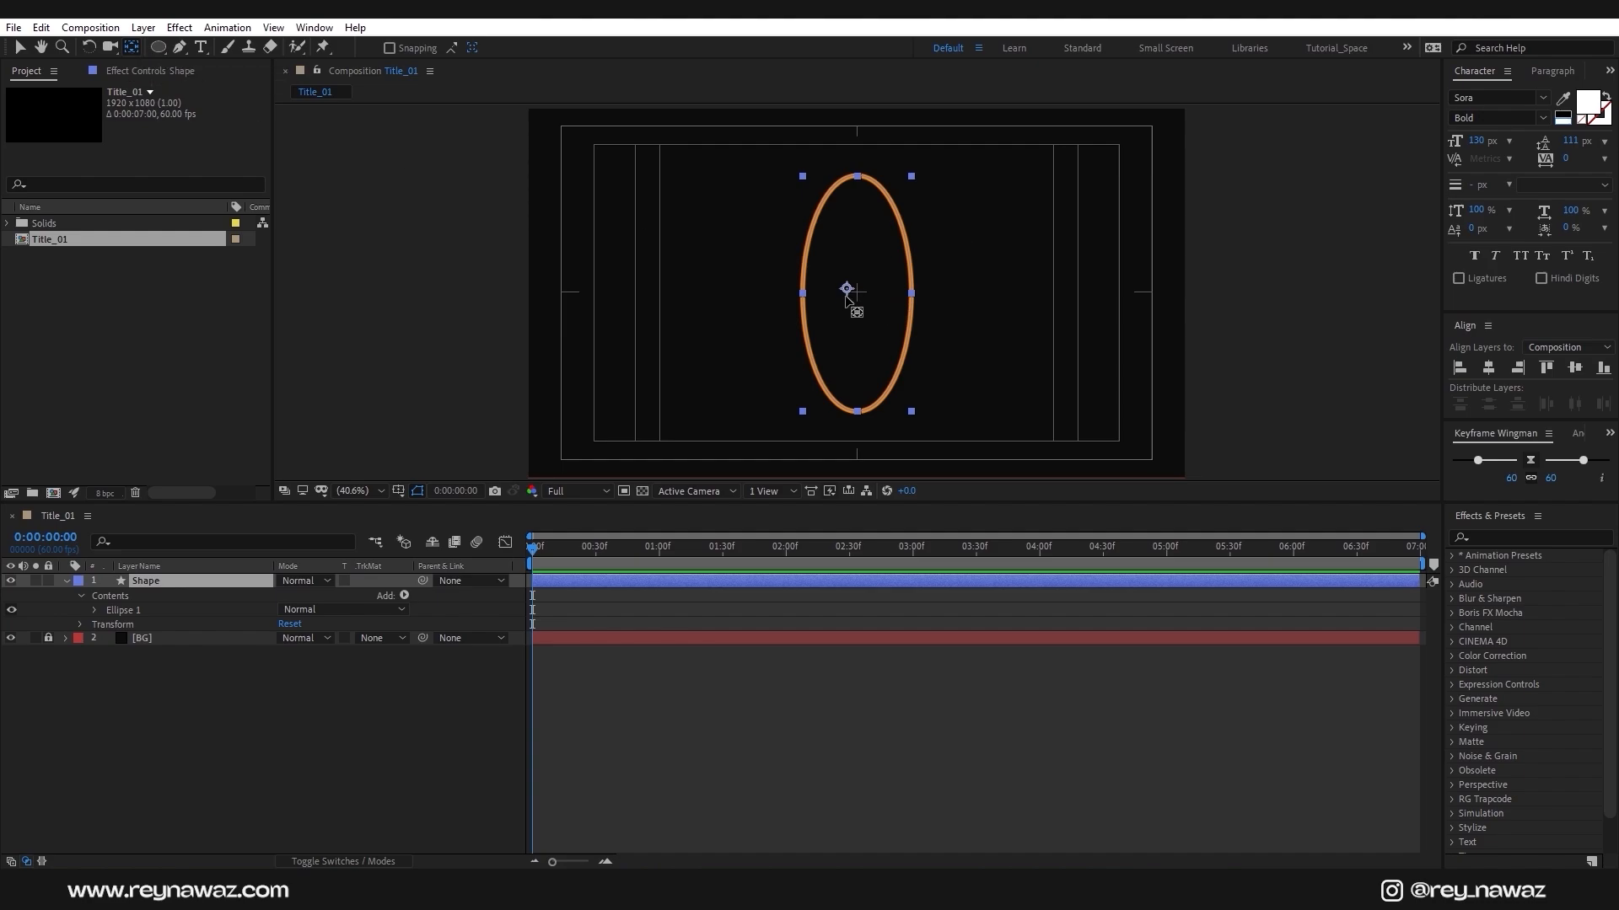
pyautogui.moveTo(848, 292); pyautogui.dragTo(853, 297)
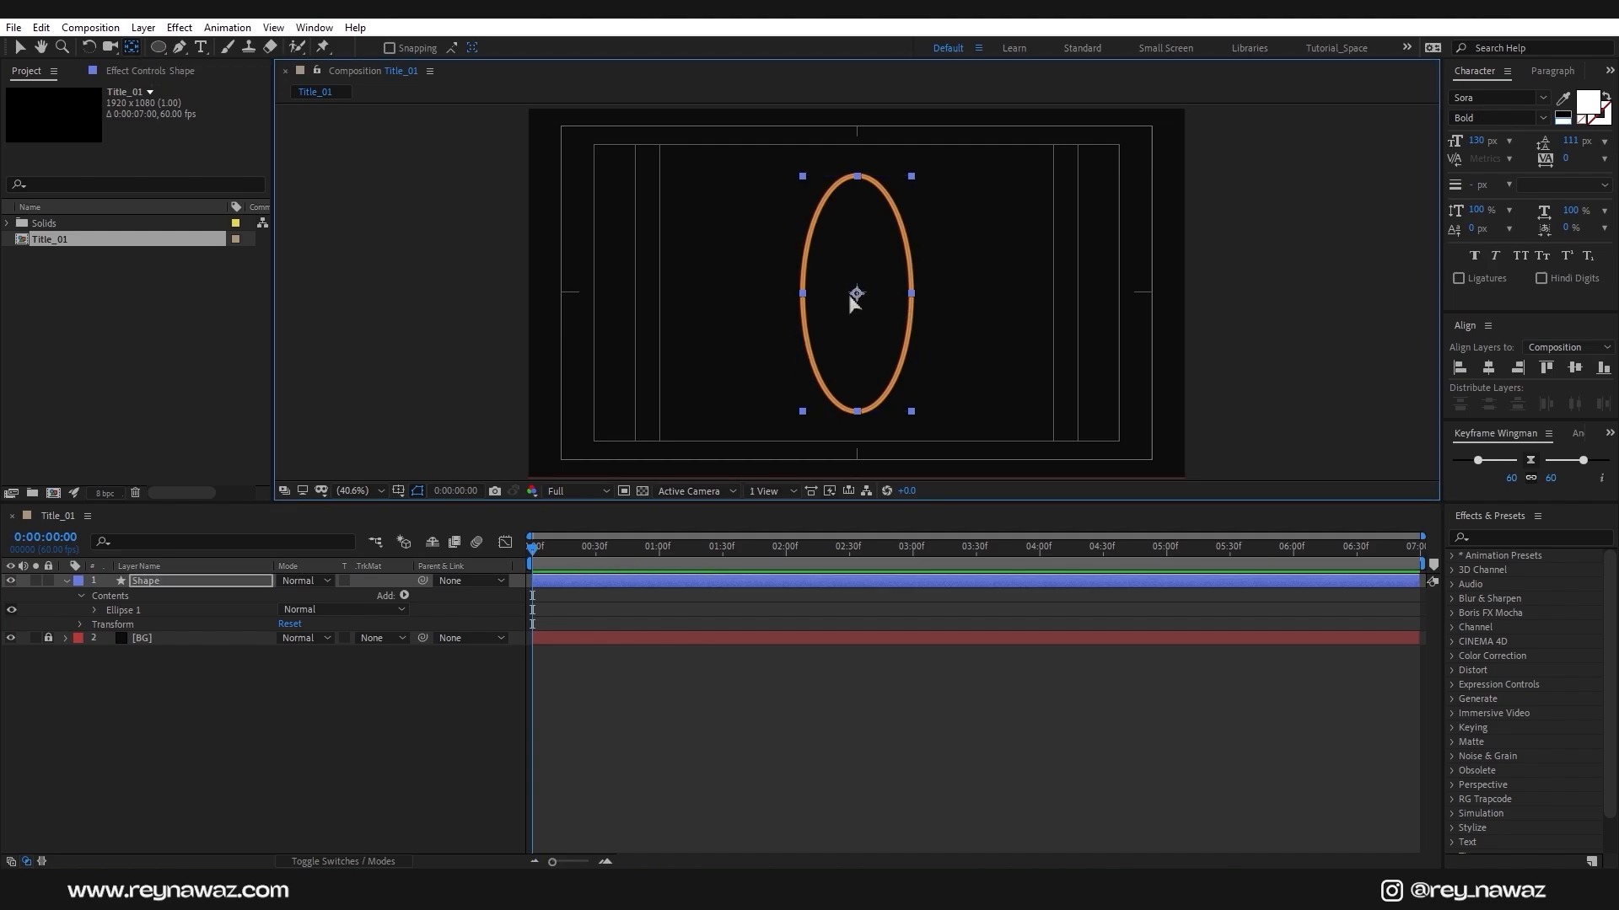
pyautogui.click(249, 584)
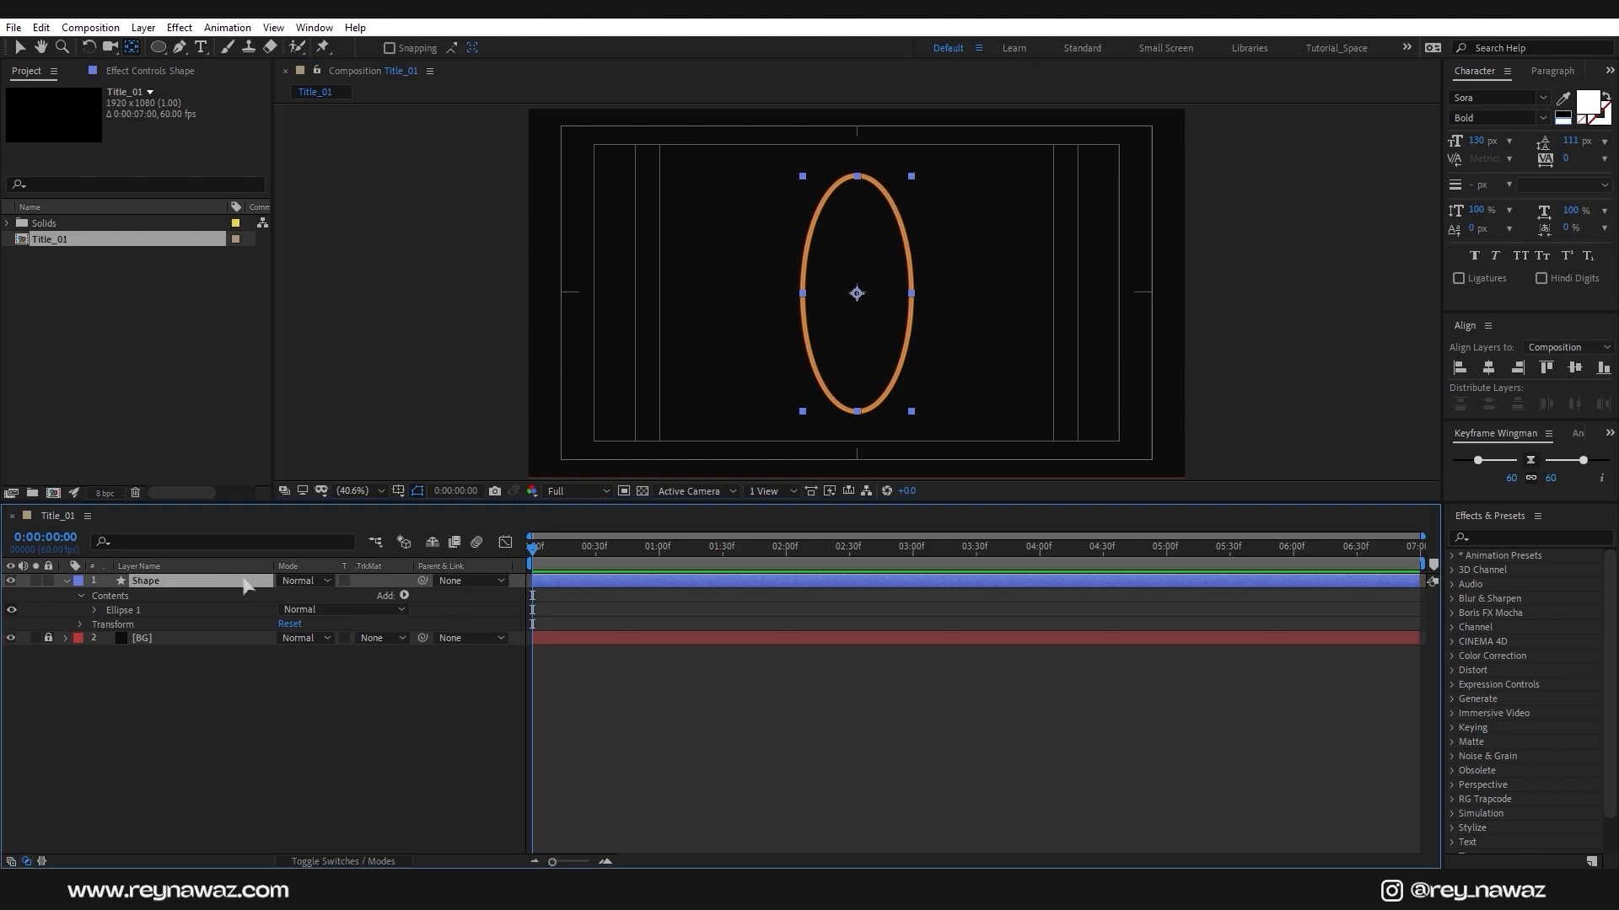
pyautogui.press('r')
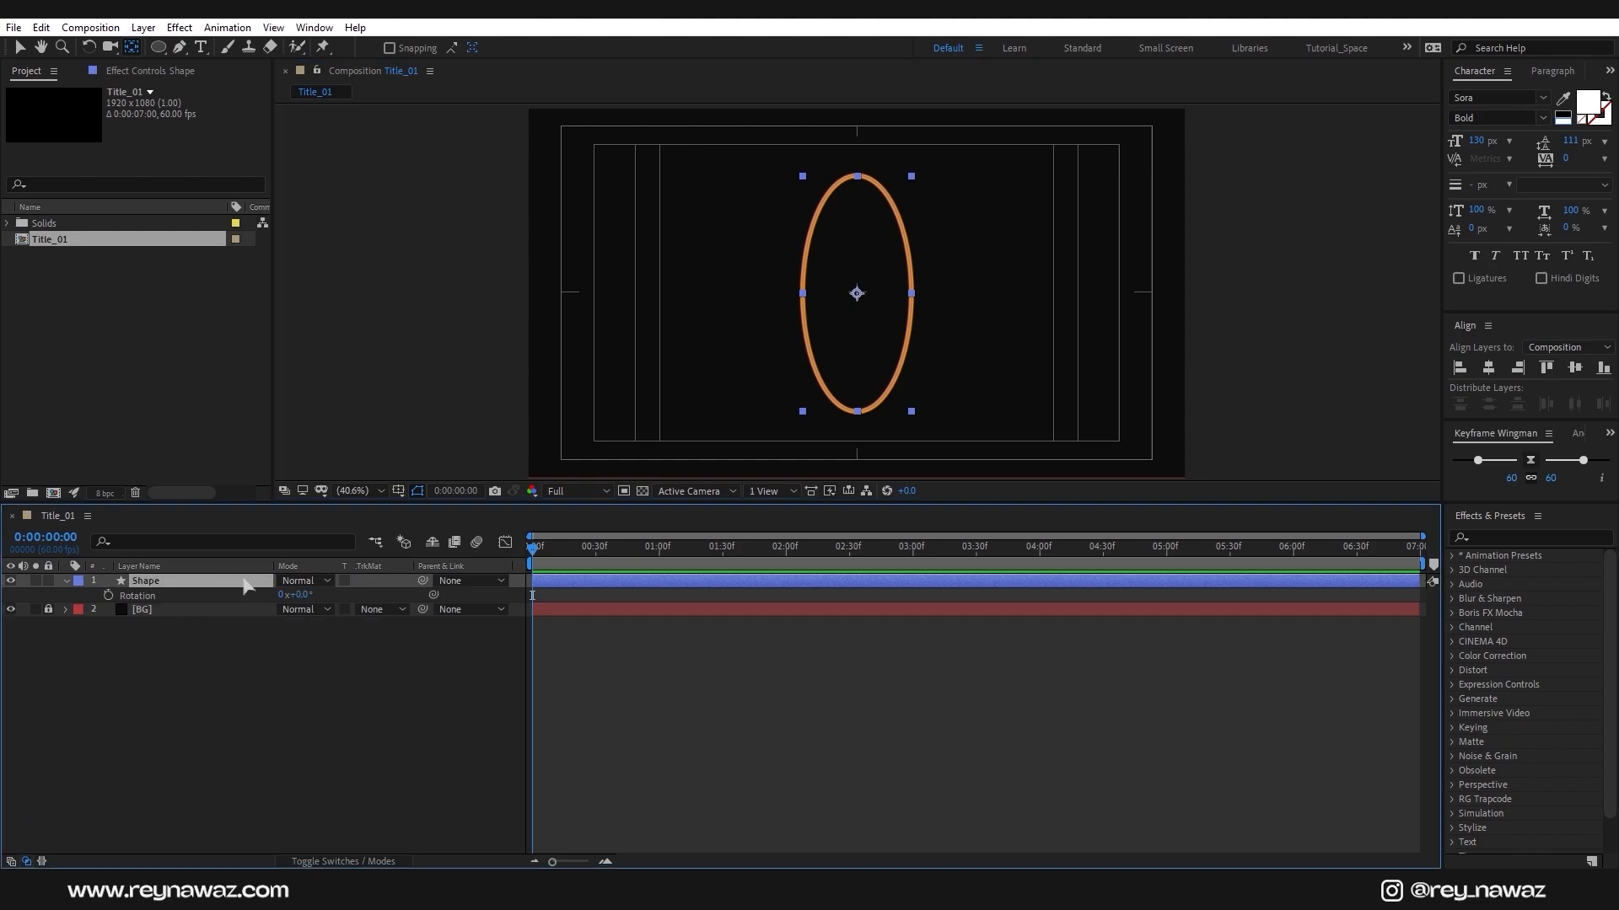
pyautogui.click(302, 595)
pyautogui.write('45')
pyautogui.press('Return')
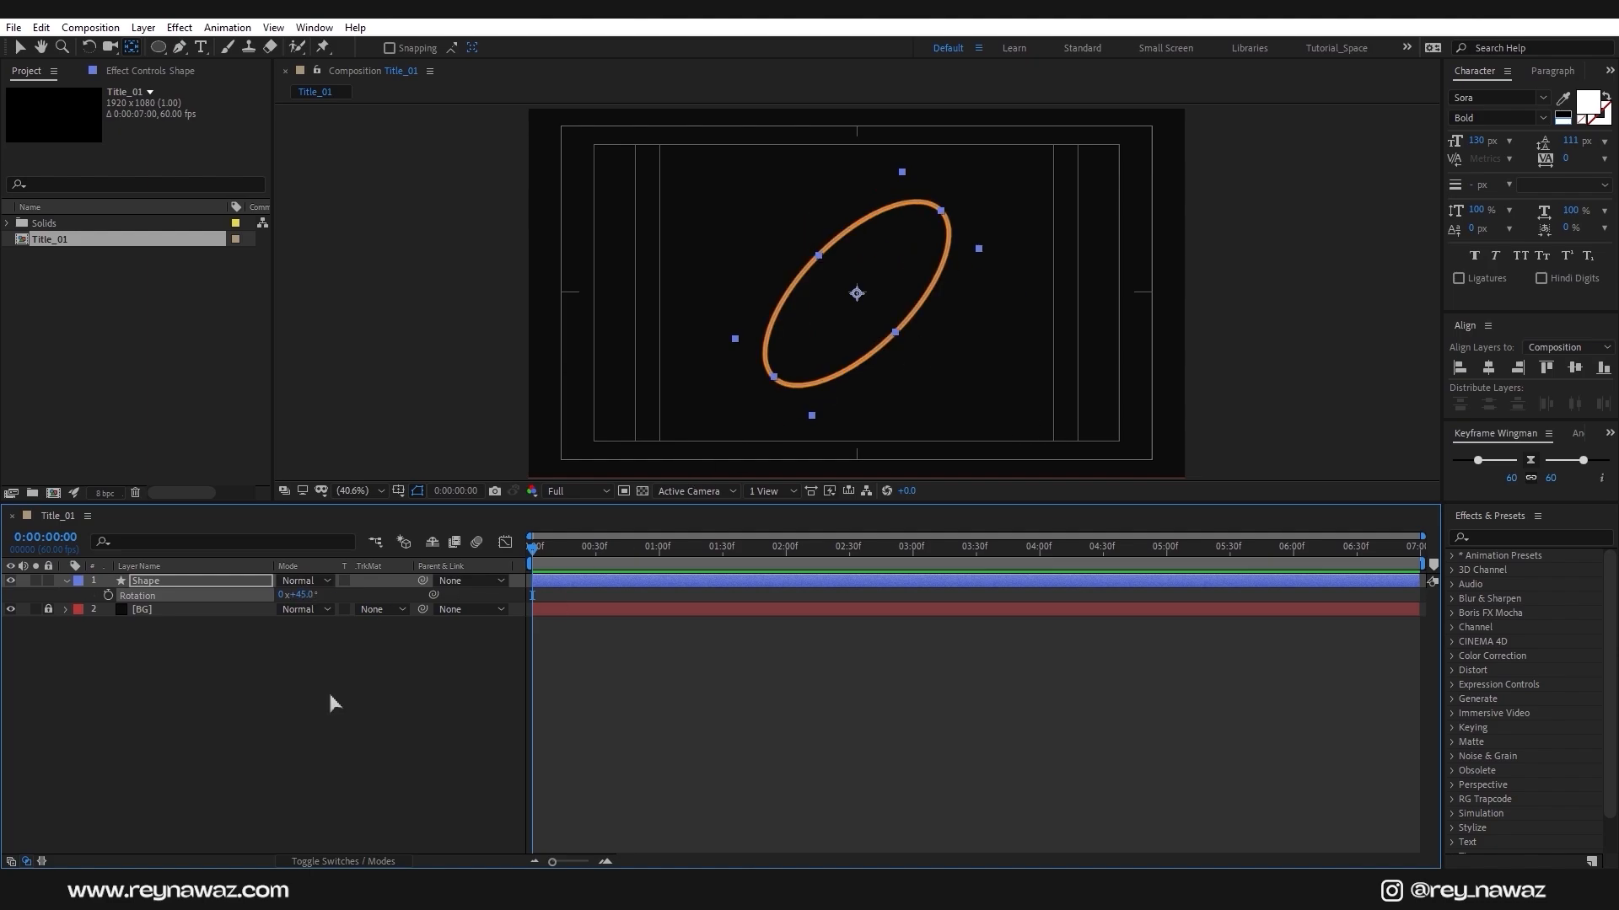
pyautogui.click(66, 581)
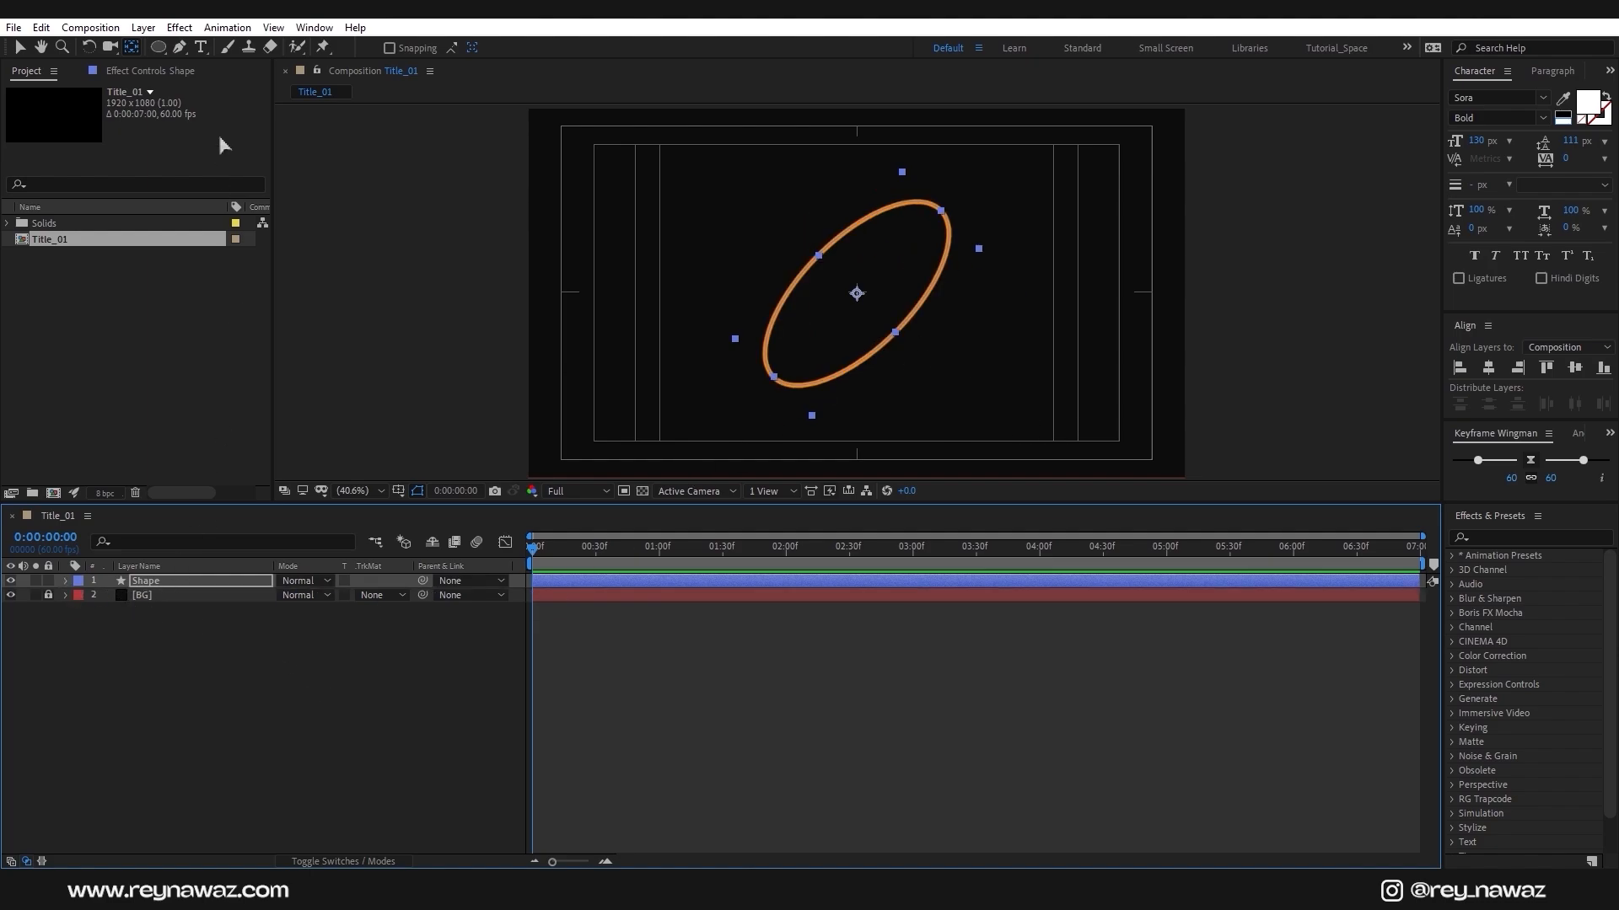
# Add the two-line title "Creativity is / emerging" and centre it horizontally and vertically in the composition
pyautogui.click(201, 46)
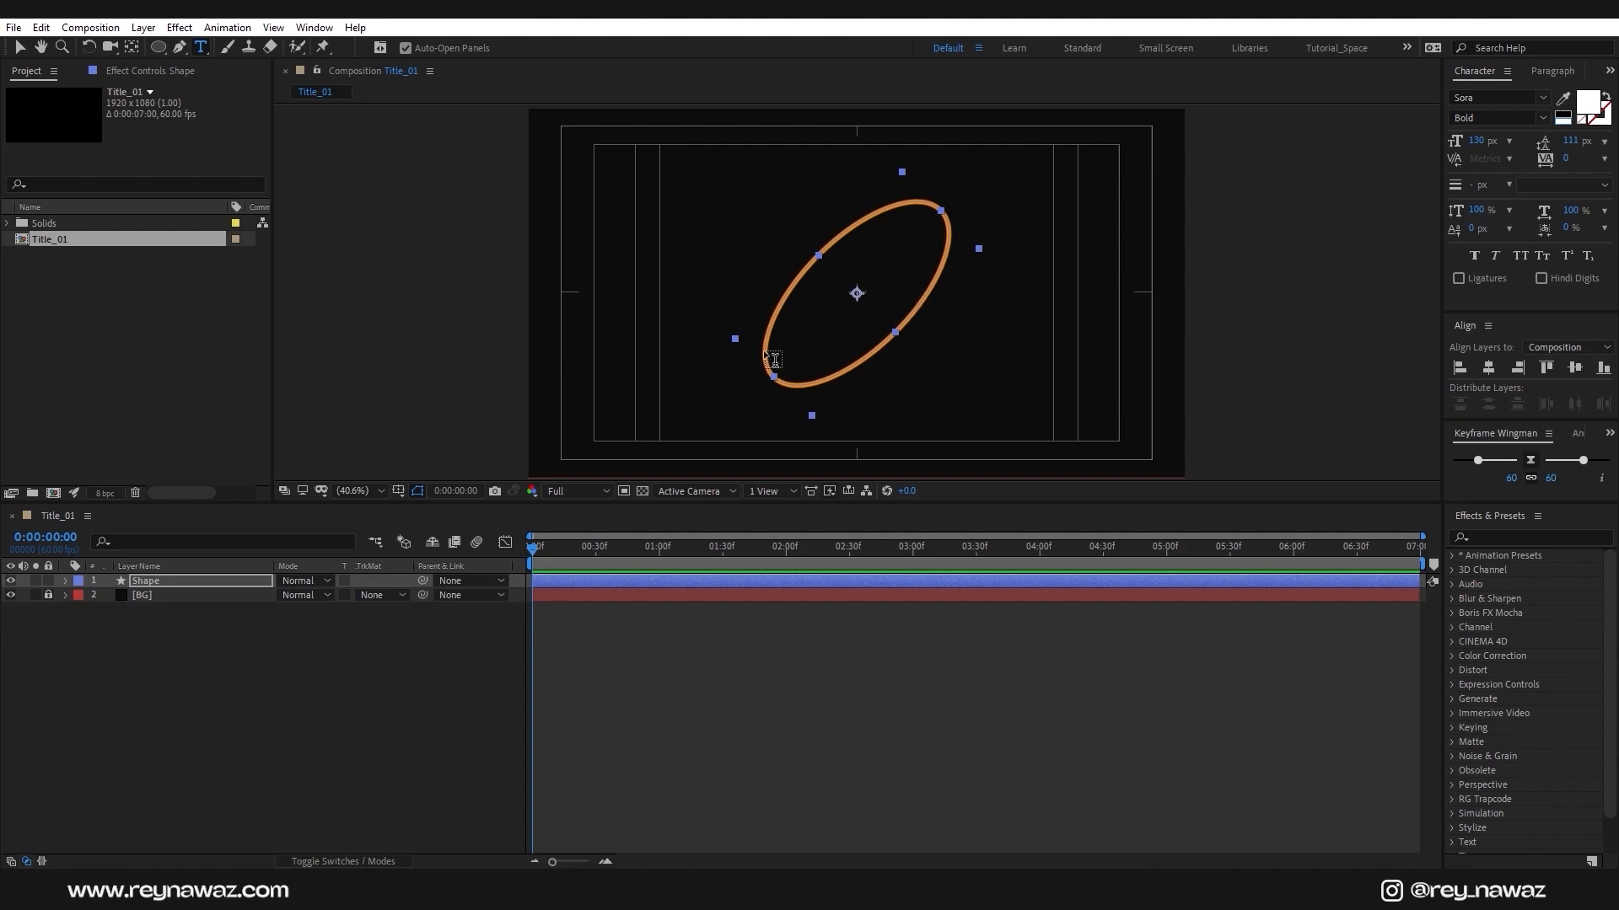
pyautogui.click(749, 253)
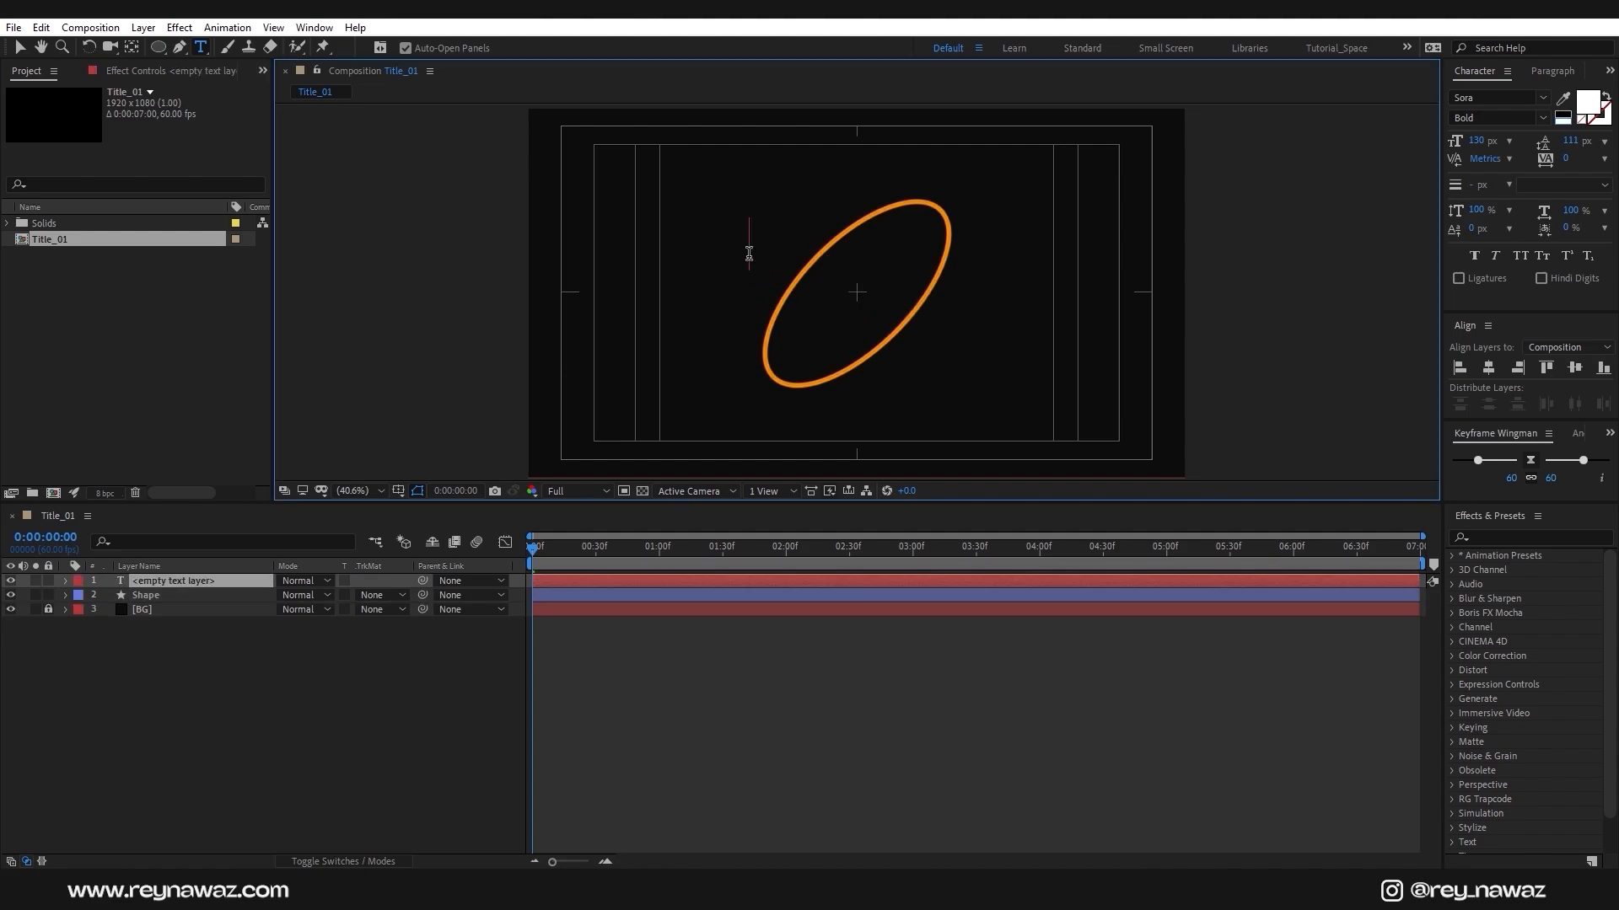
pyautogui.write('Creativity is')
pyautogui.press('Return')
pyautogui.write('emerging')
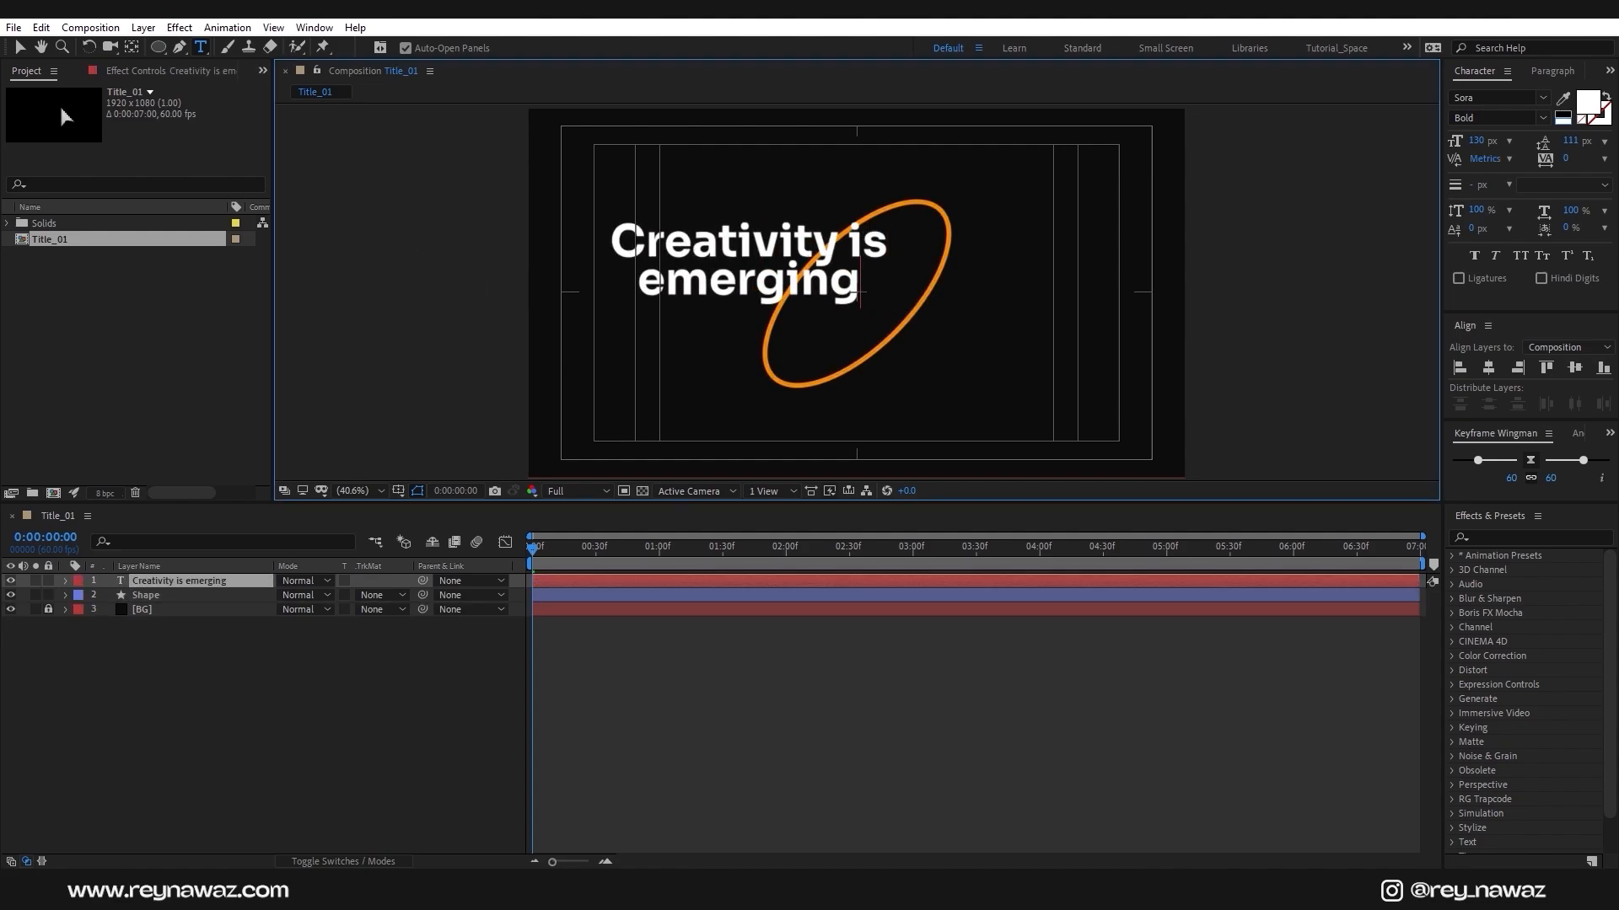
pyautogui.click(20, 47)
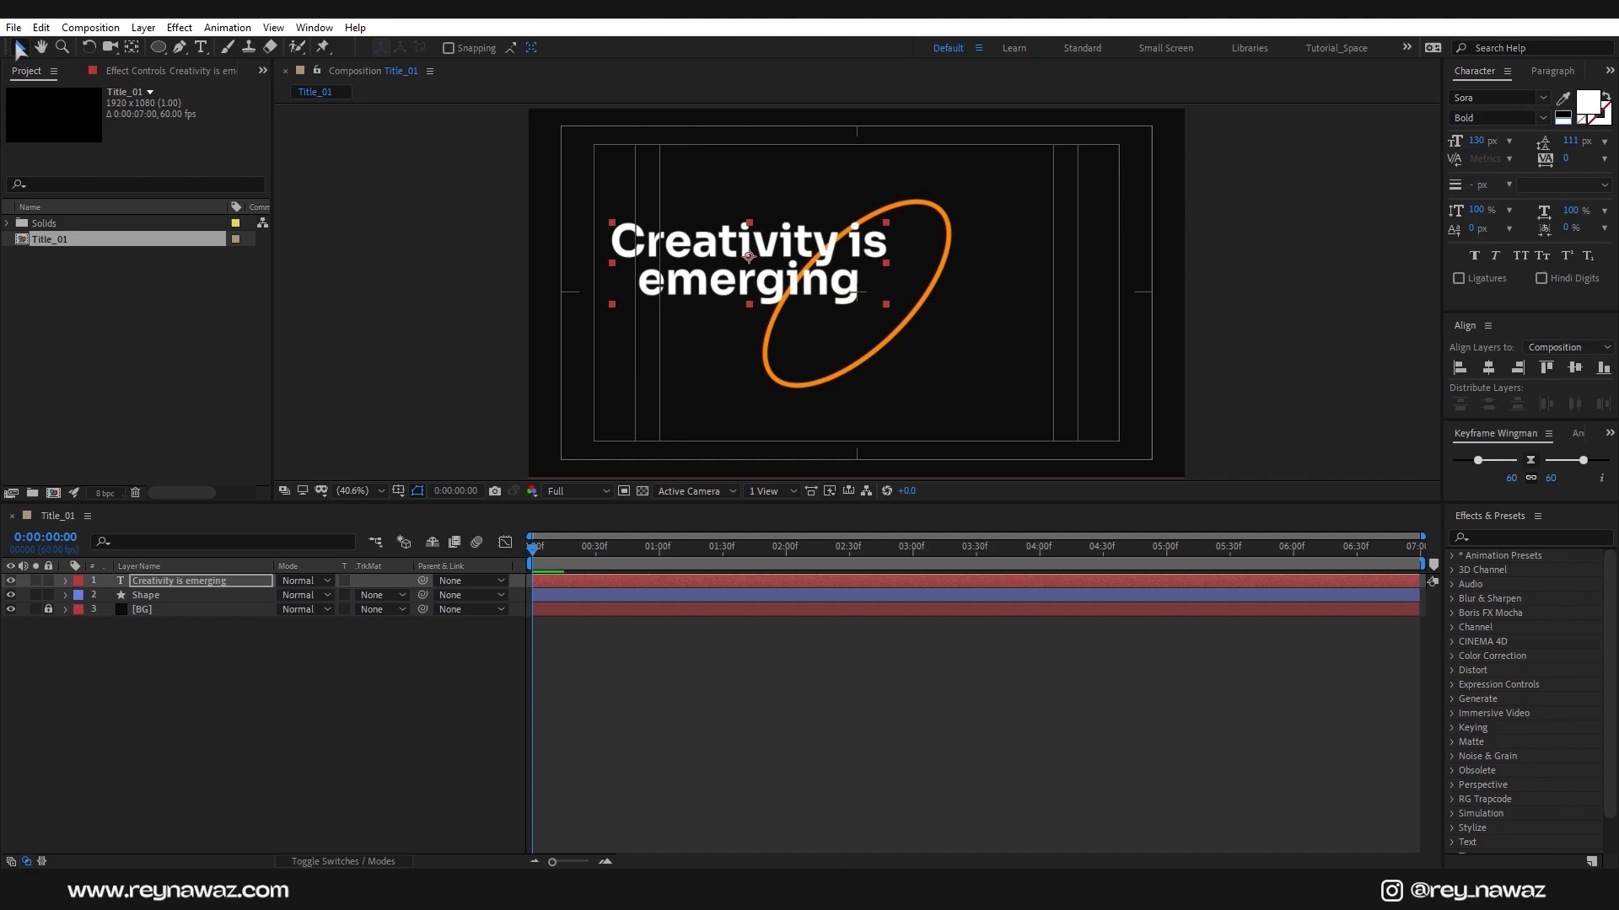
pyautogui.click(1488, 367)
pyautogui.click(1574, 368)
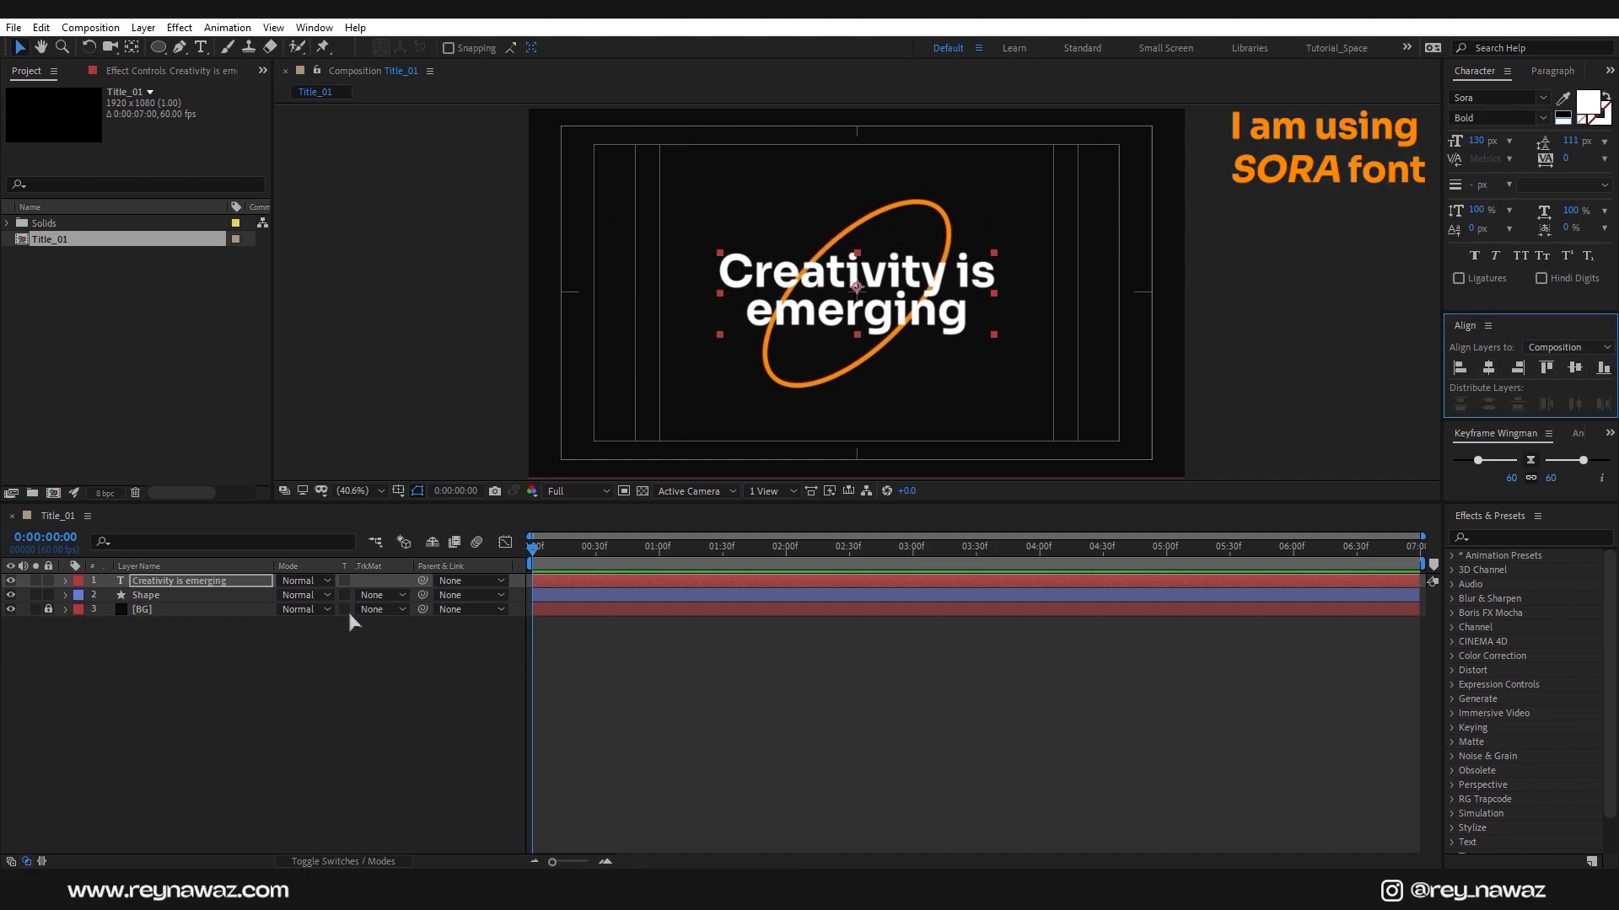
# Set the line cap of the Shape layer's ellipse stroke to Round Cap
pyautogui.click(179, 592)
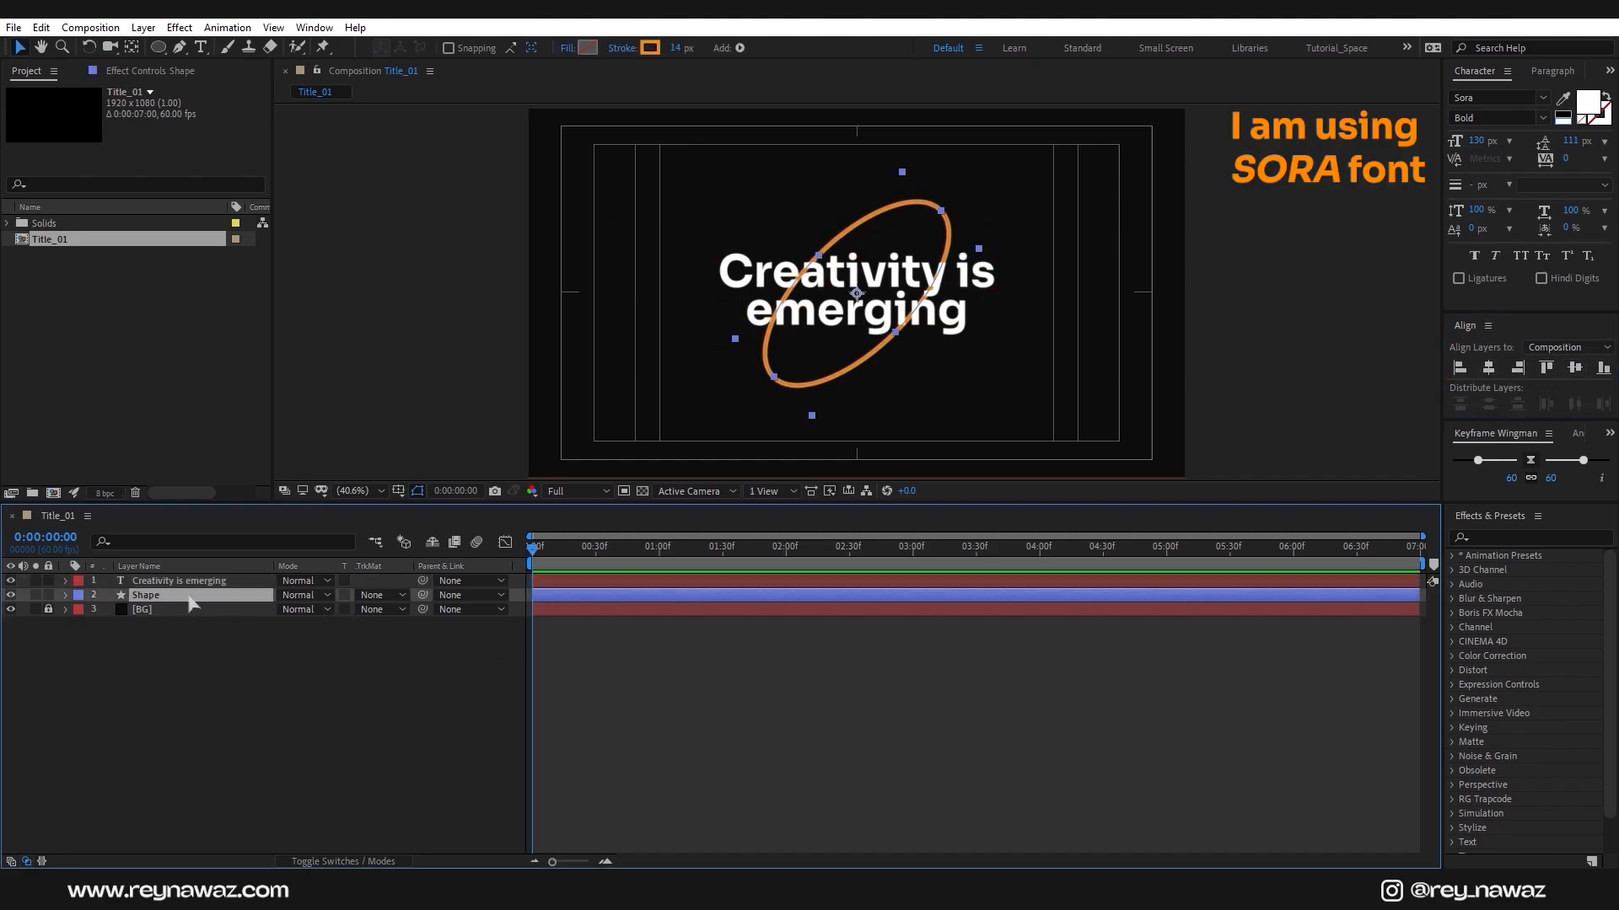
pyautogui.click(67, 596)
pyautogui.click(93, 624)
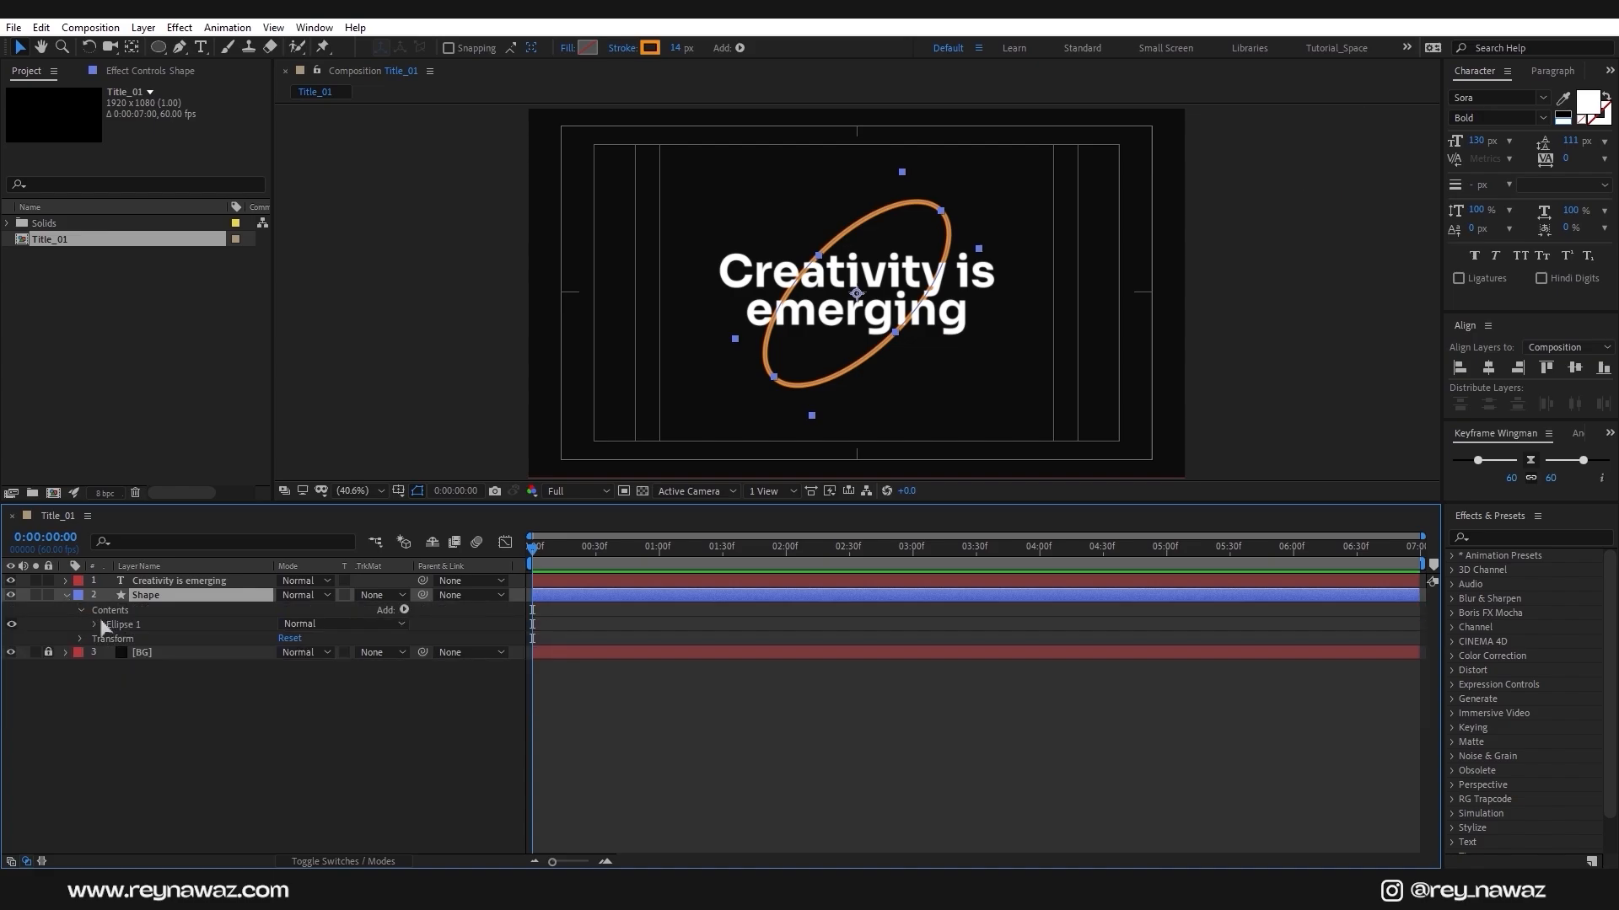
pyautogui.click(94, 624)
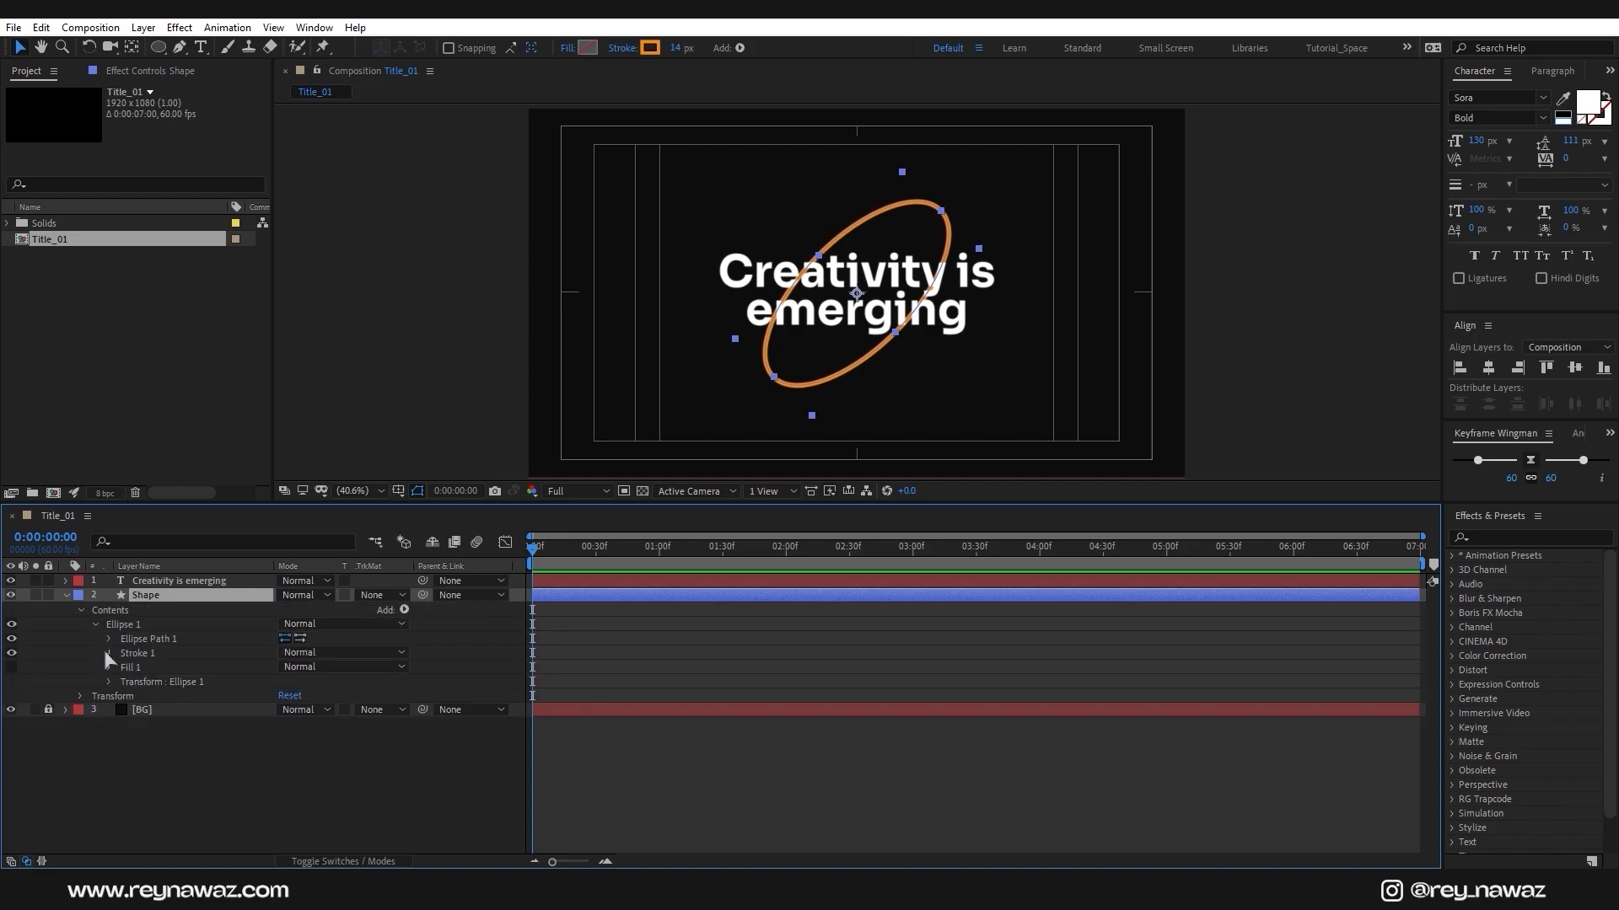
pyautogui.click(109, 652)
pyautogui.click(342, 724)
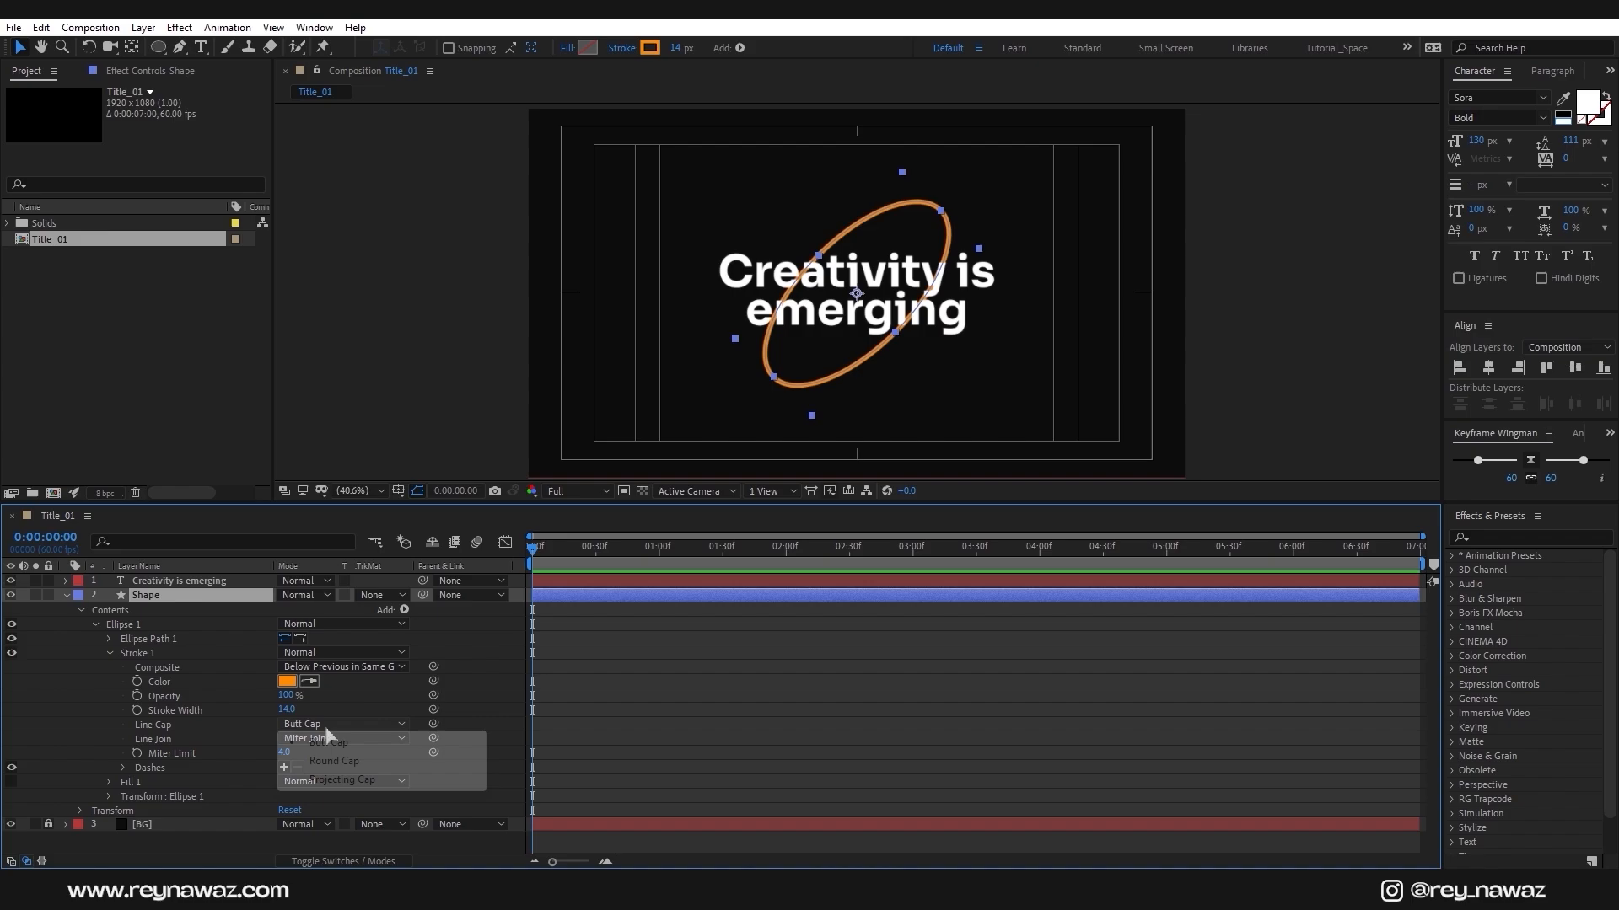
pyautogui.click(316, 762)
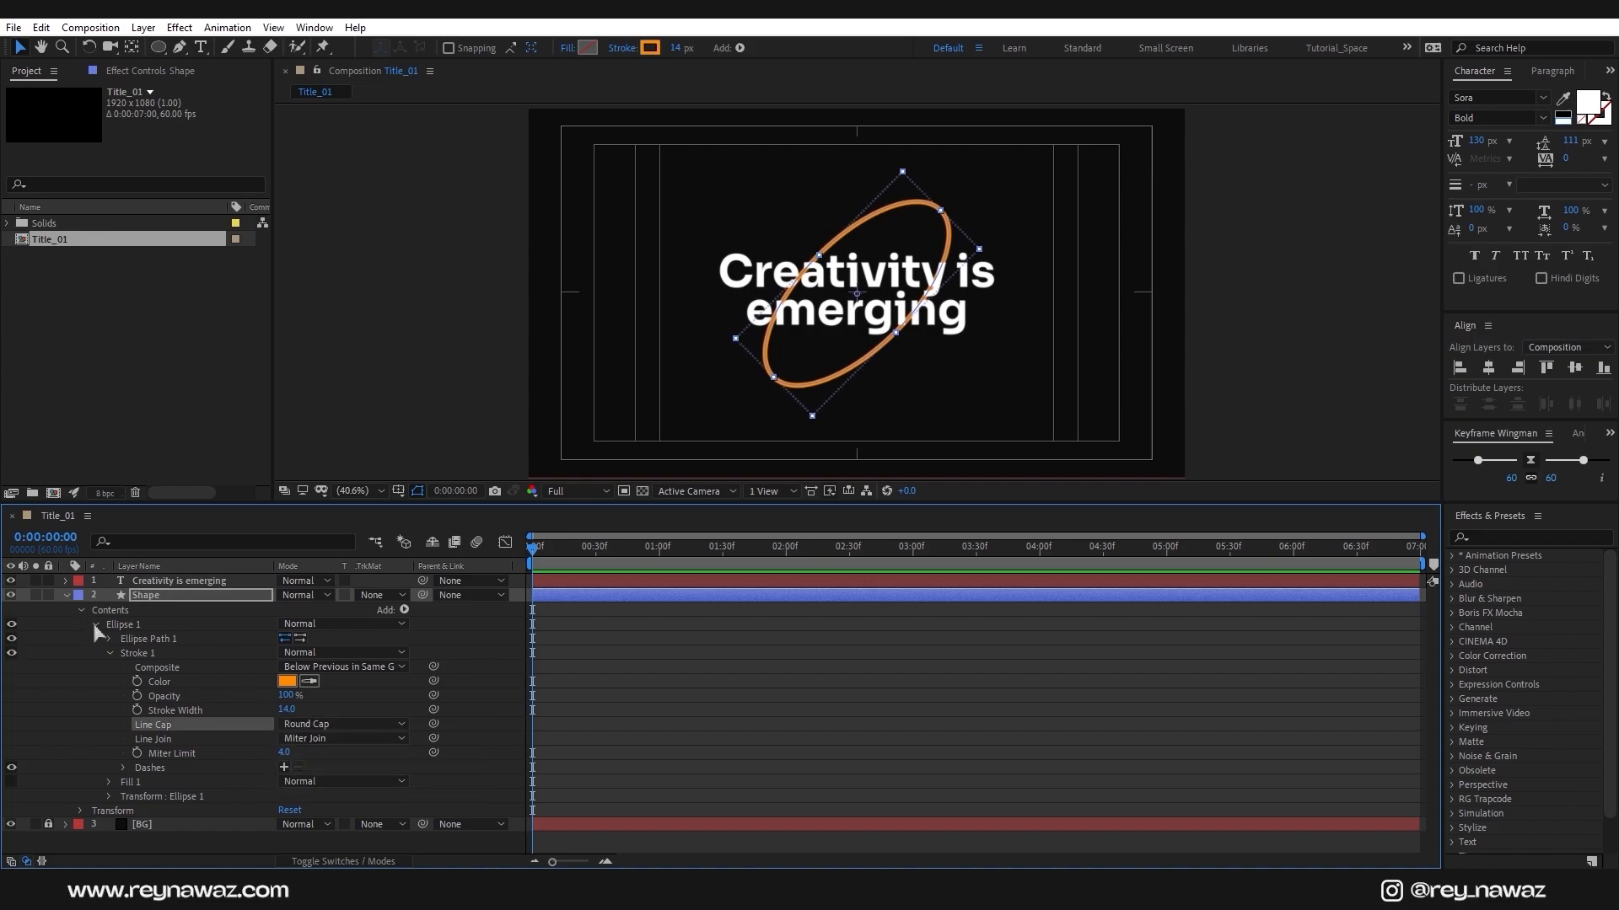
pyautogui.click(94, 625)
# Add Trim Paths to the Shape layer's contents and set its End value to 0%
pyautogui.click(128, 613)
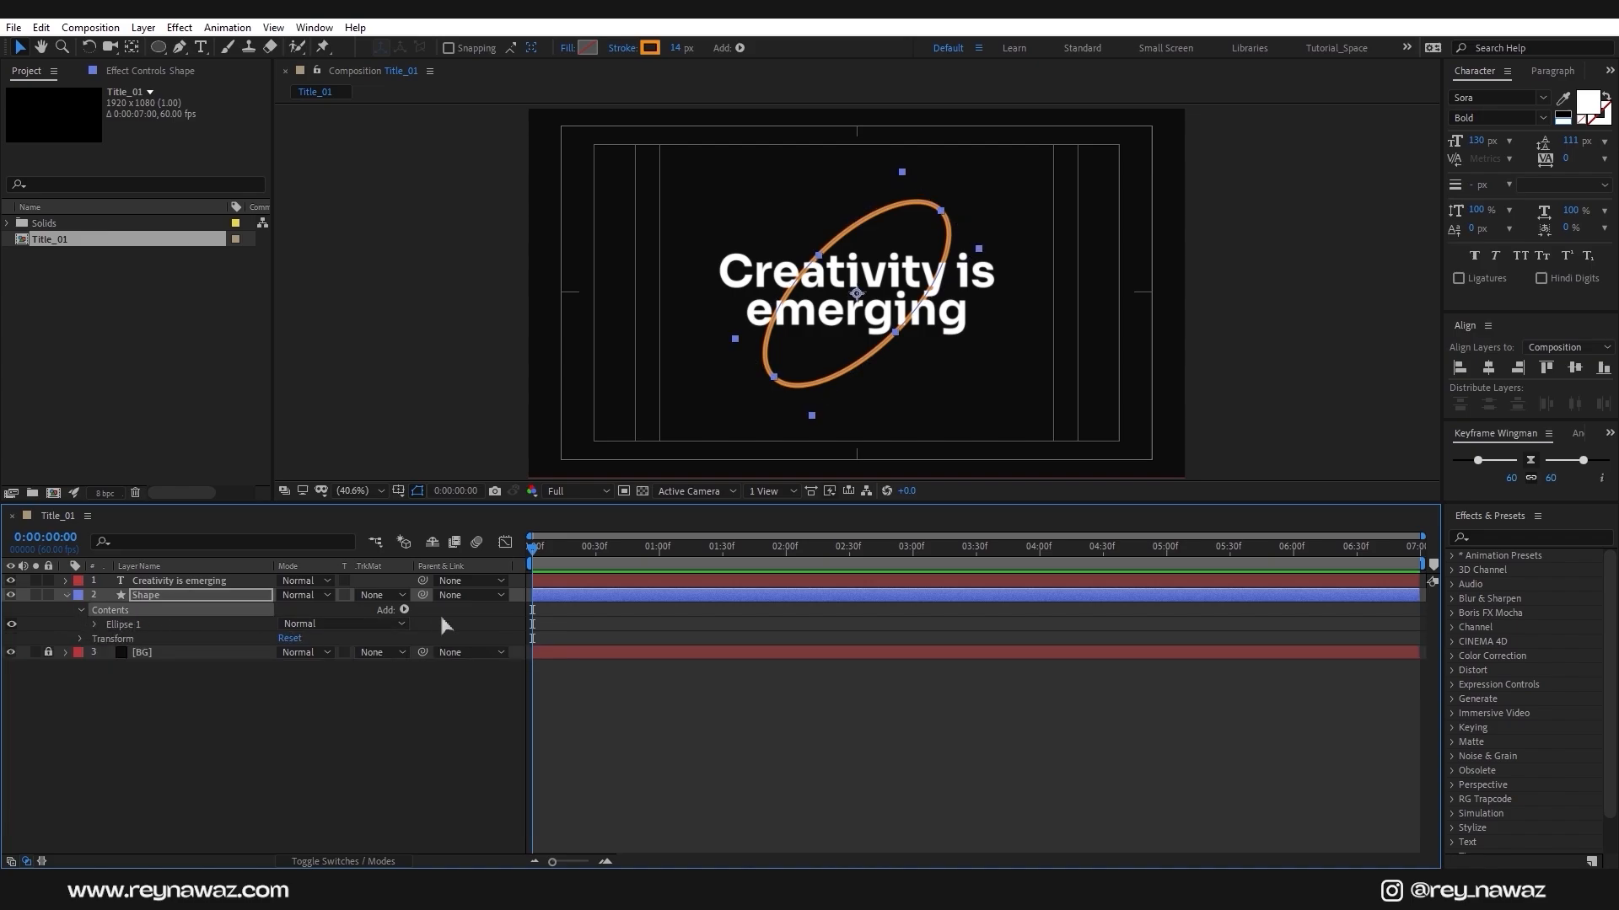
pyautogui.click(404, 610)
pyautogui.click(482, 516)
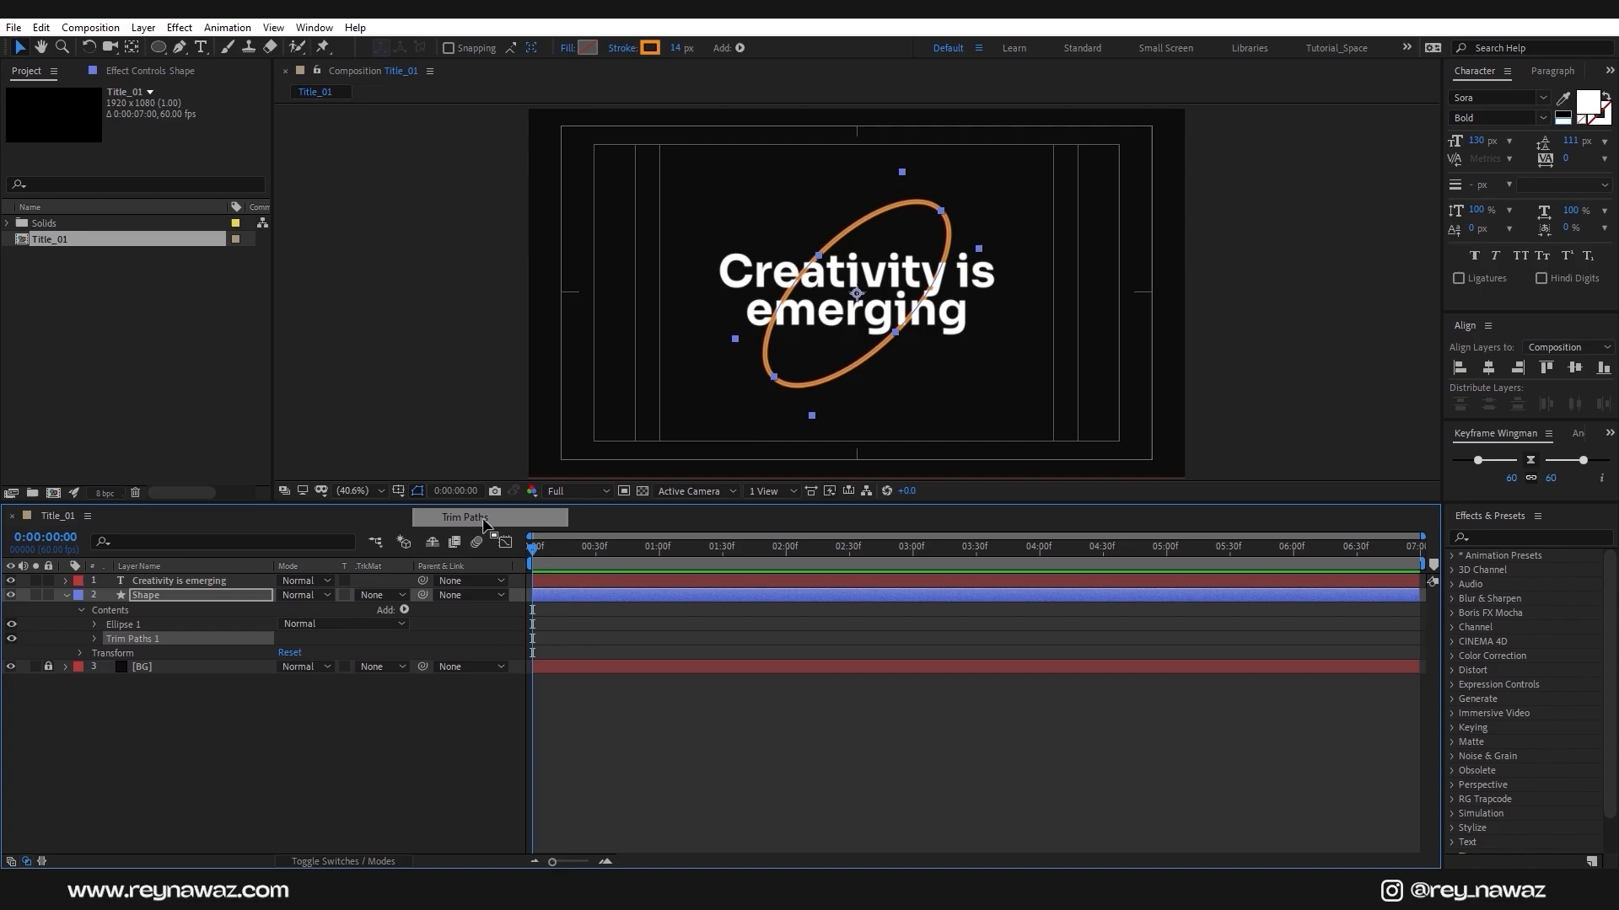
pyautogui.click(95, 639)
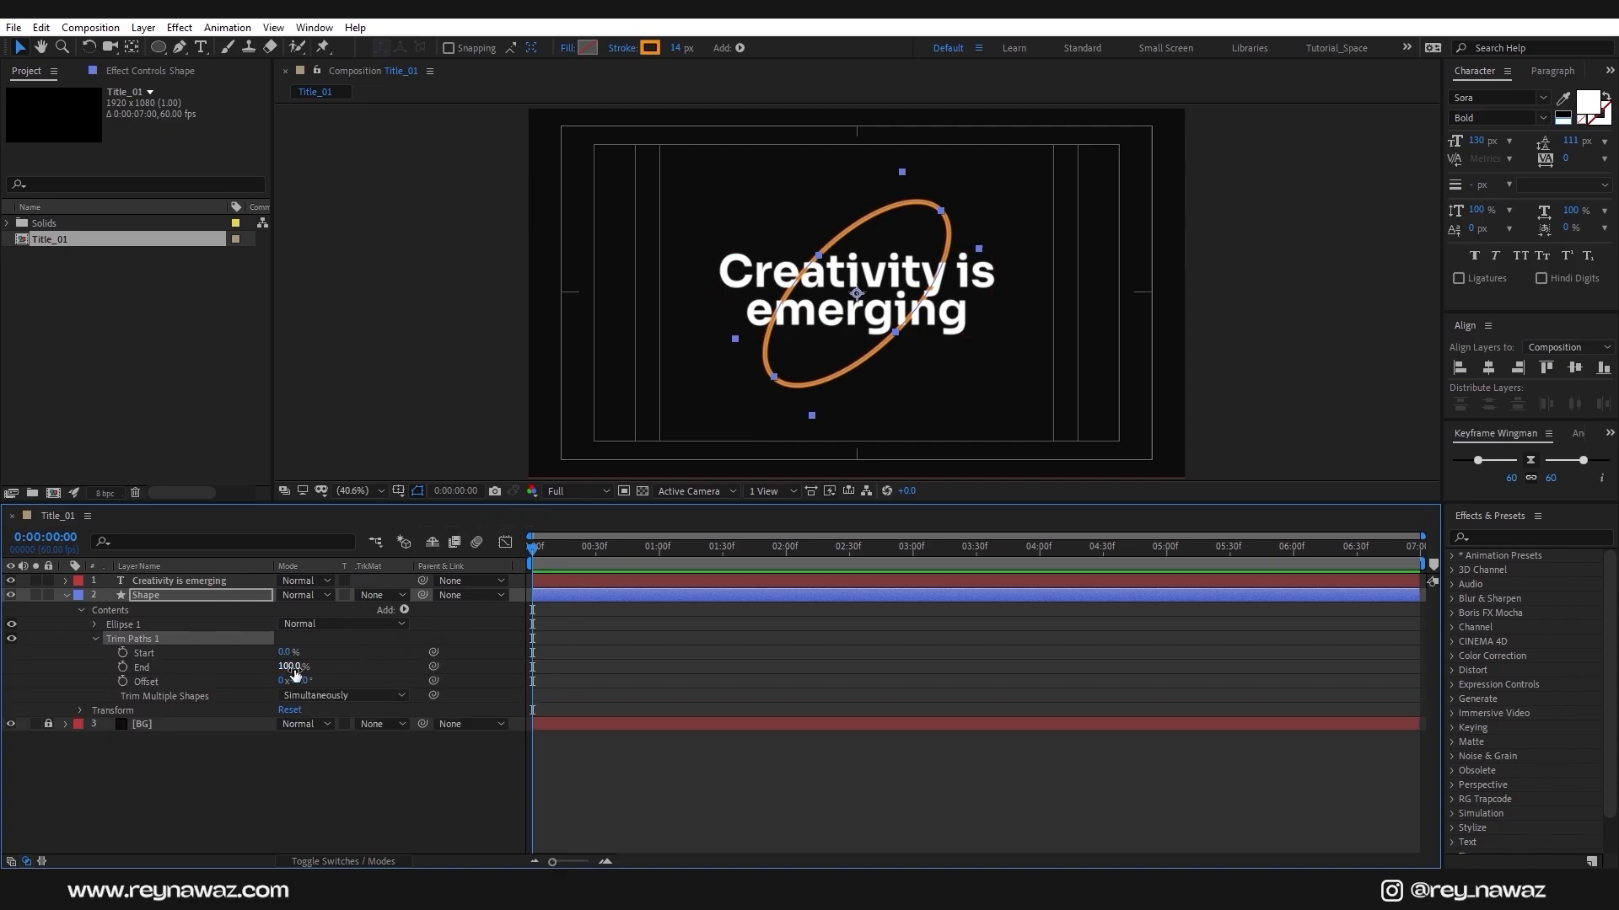
pyautogui.moveTo(287, 666); pyautogui.dragTo(194, 678)
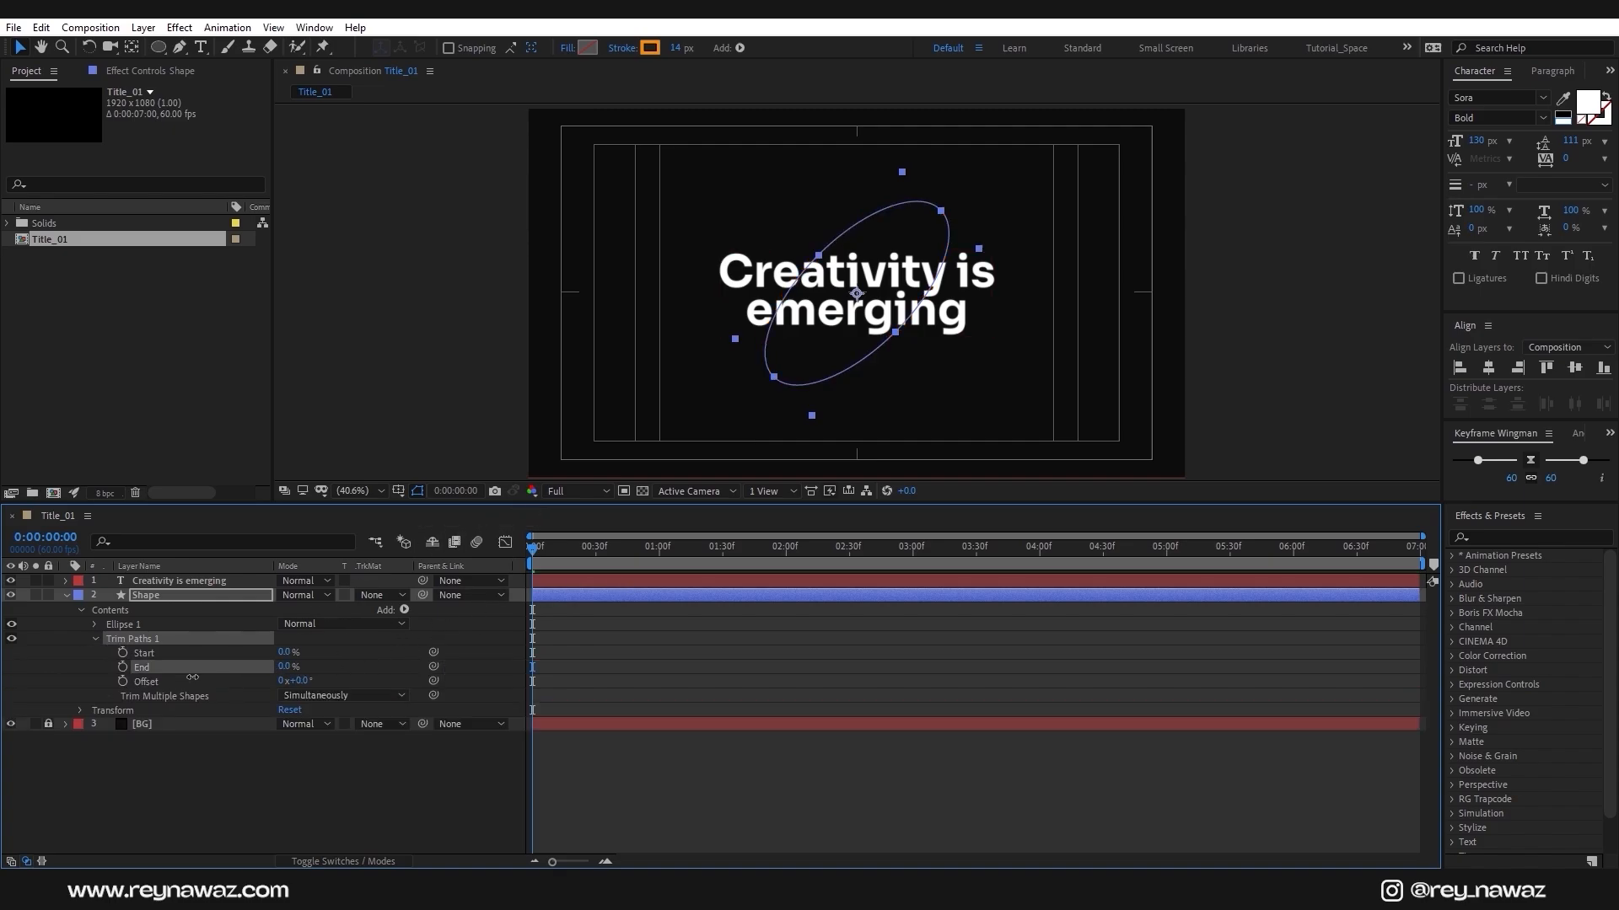
# Keyframe the Shape layer's Trim Paths from End 0% and Offset 0° at 0:00 to End 100% and Offset 1x+0.0° at 2:00
pyautogui.click(122, 666)
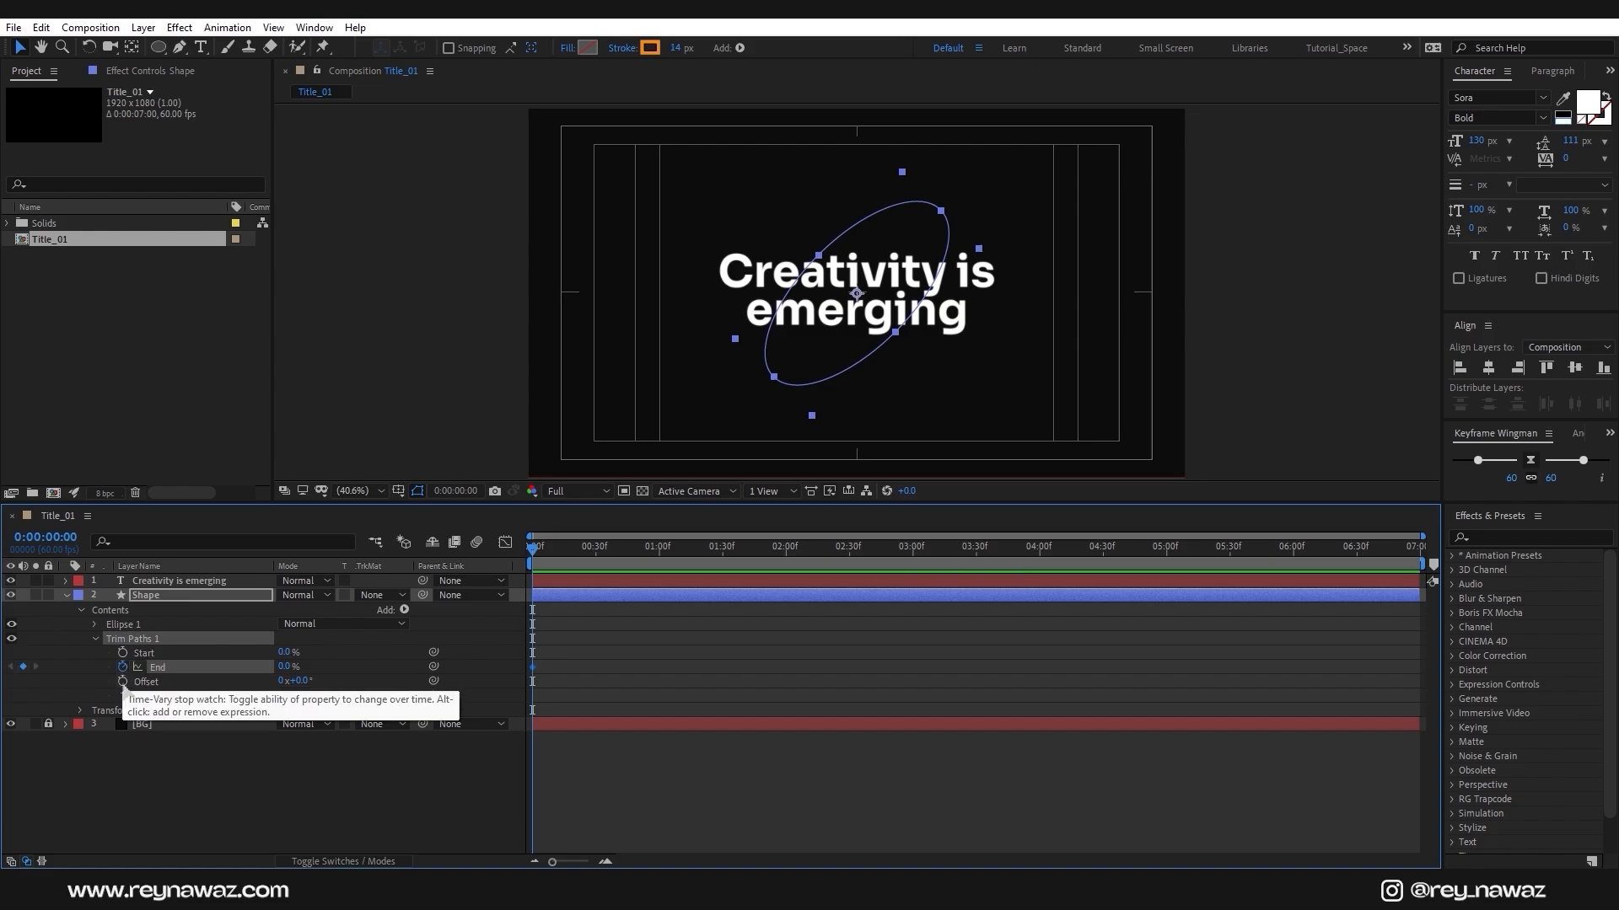
pyautogui.click(122, 681)
pyautogui.moveTo(793, 550)
pyautogui.mouseDown()
pyautogui.moveTo(780, 570)
pyautogui.moveTo(786, 556)
pyautogui.mouseUp()
pyautogui.moveTo(283, 667); pyautogui.dragTo(443, 669)
pyautogui.click(281, 681)
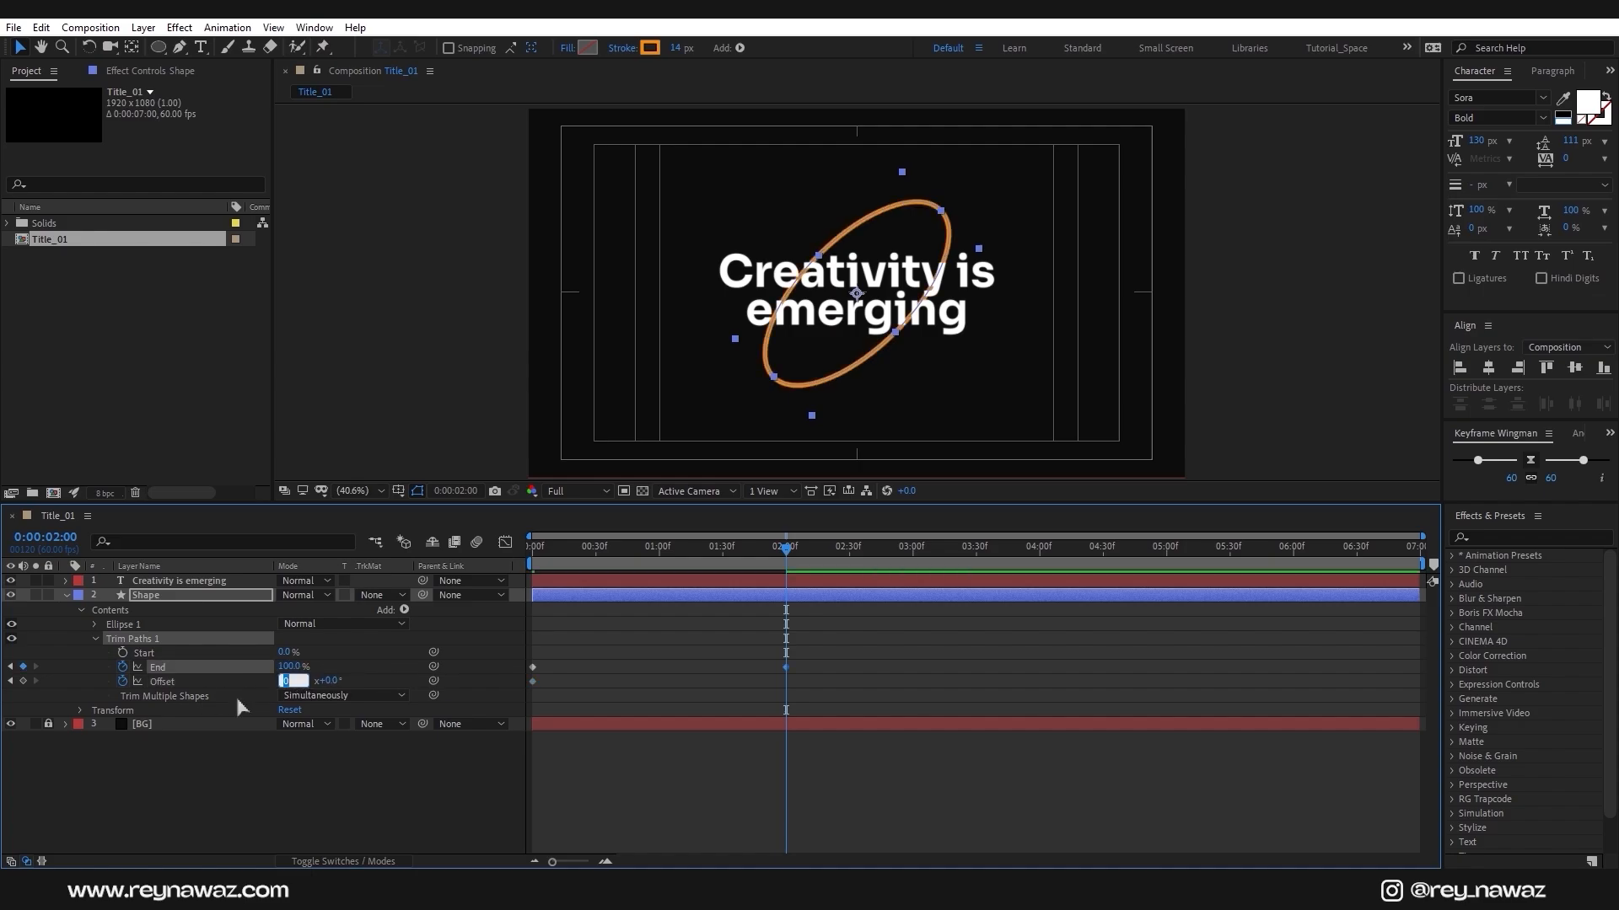
pyautogui.write('1')
pyautogui.press('Return')
# Apply Easy Ease to all the Trim Paths End and Offset keyframes
pyautogui.moveTo(811, 655); pyautogui.dragTo(526, 699)
pyautogui.rightClick(541, 676)
pyautogui.moveTo(643, 679)
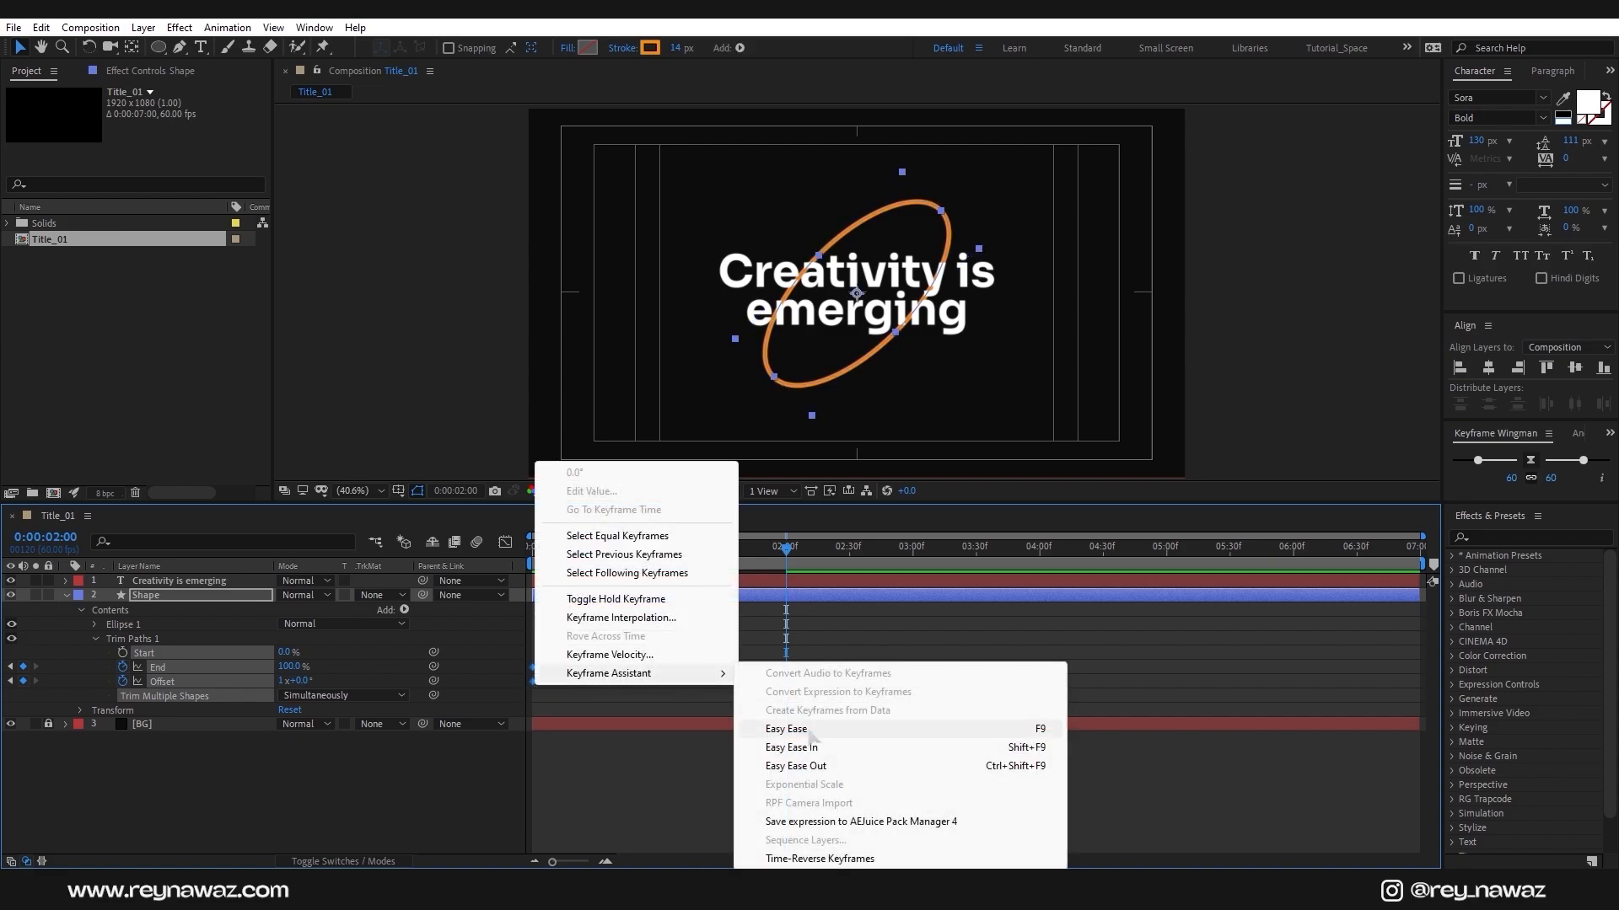
pyautogui.click(809, 733)
# Reshape the speed curves of the End and Offset keyframes by extending the final keyframes' influence back to about 1:00
pyautogui.click(505, 543)
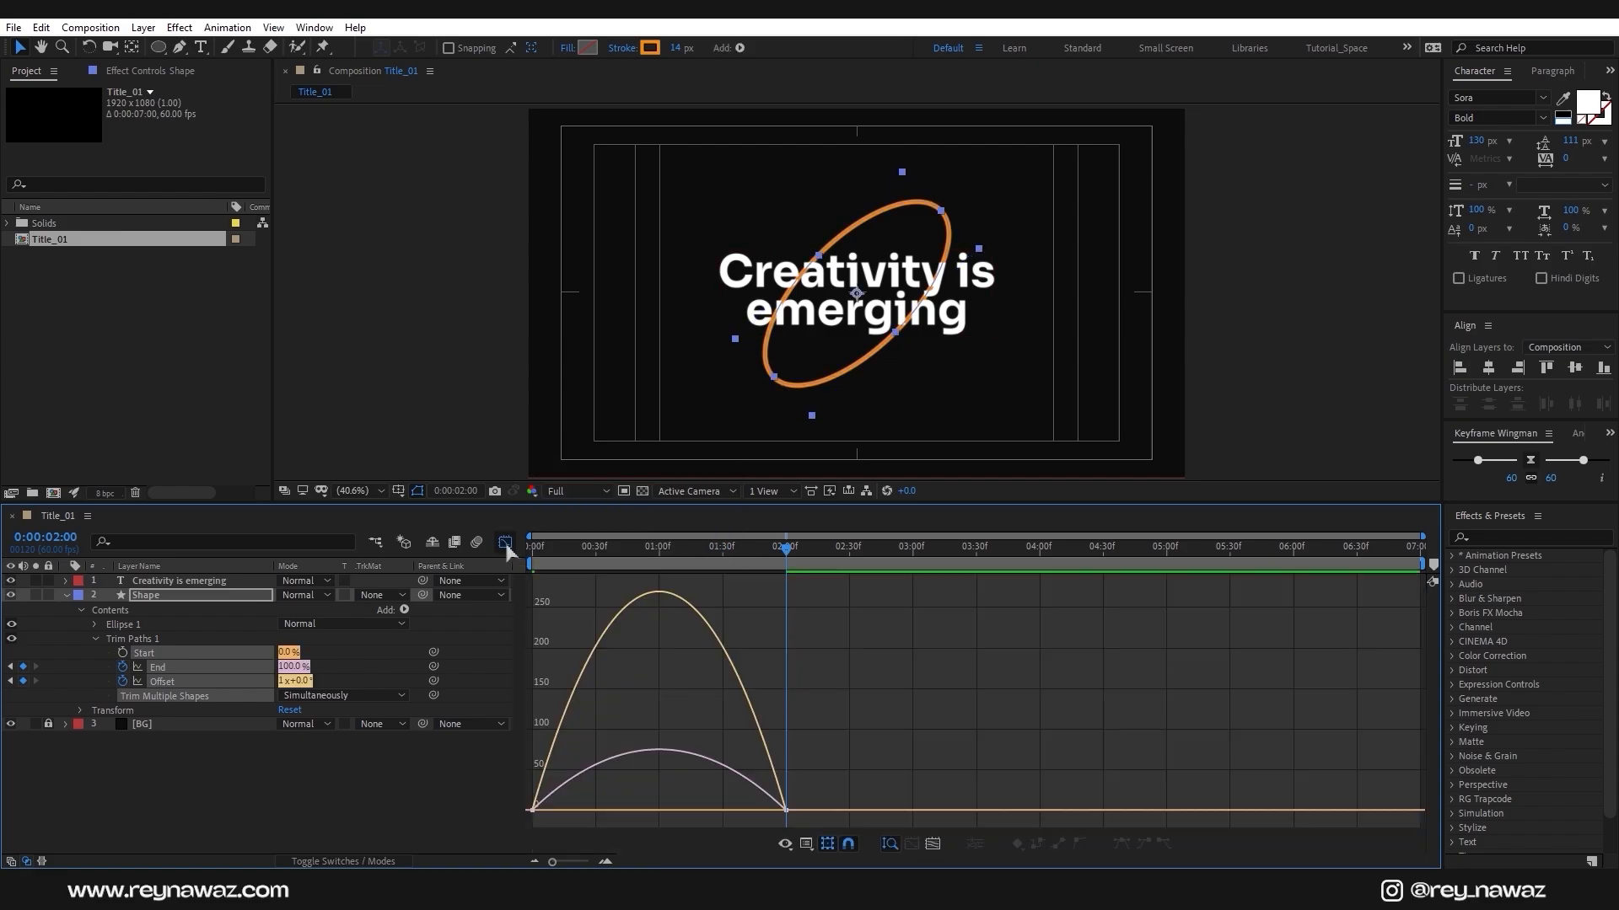
pyautogui.rightClick(833, 650)
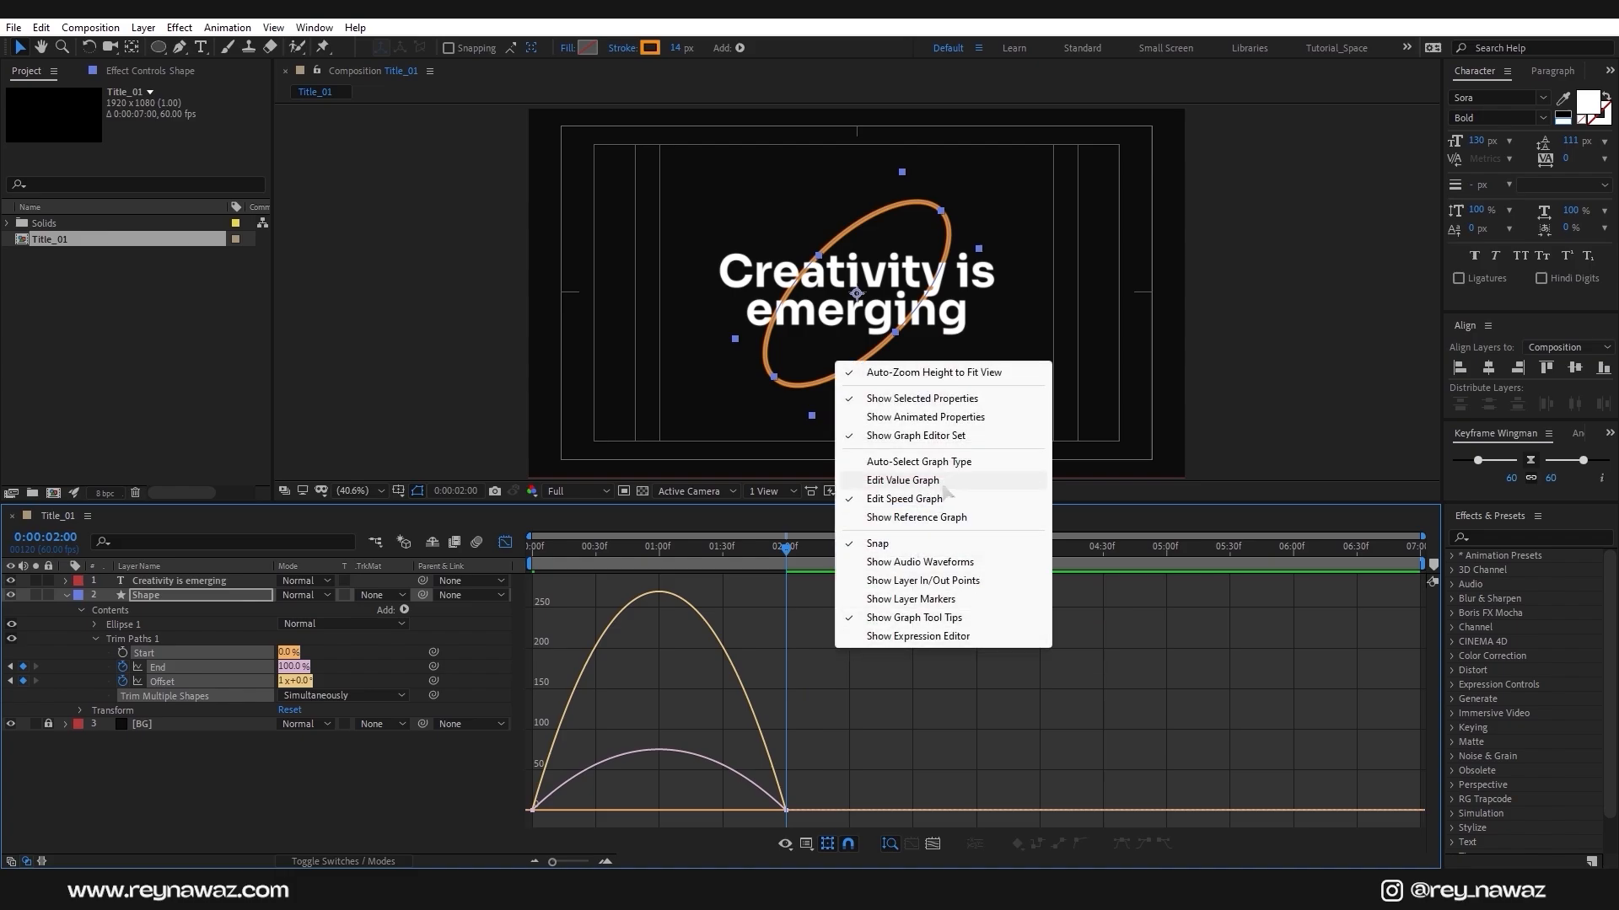
pyautogui.moveTo(856, 732); pyautogui.dragTo(529, 825)
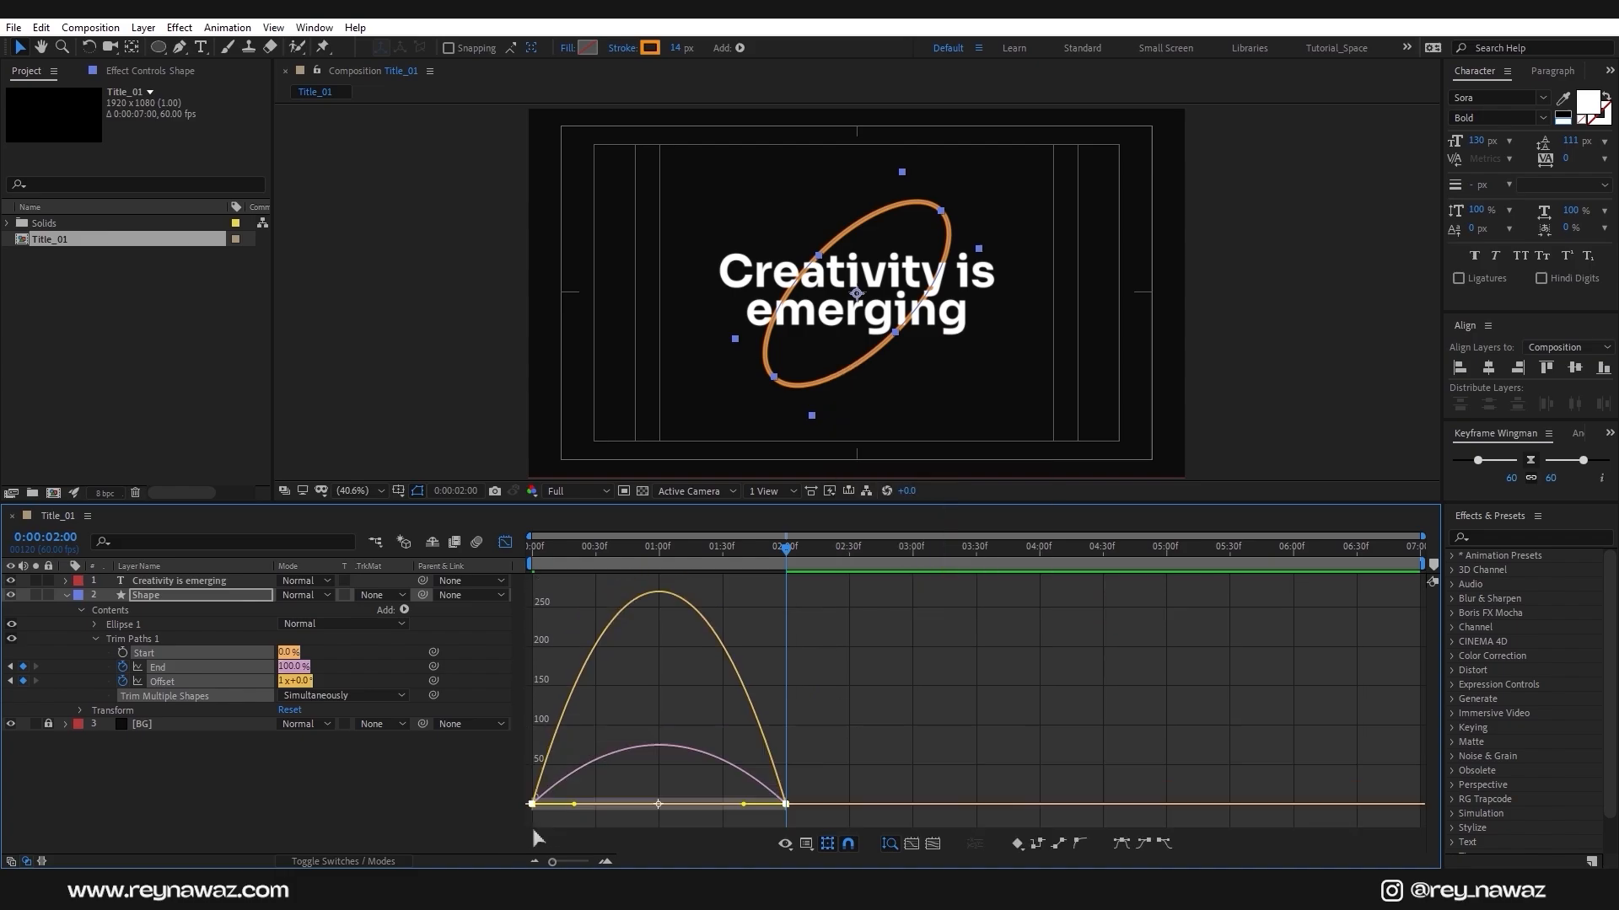
pyautogui.moveTo(743, 805); pyautogui.dragTo(659, 807)
pyautogui.hotkey('shift', 'F3')
# Preview the ellipse stroke animation from the start of the composition
pyautogui.press('Home')
pyautogui.press('space')
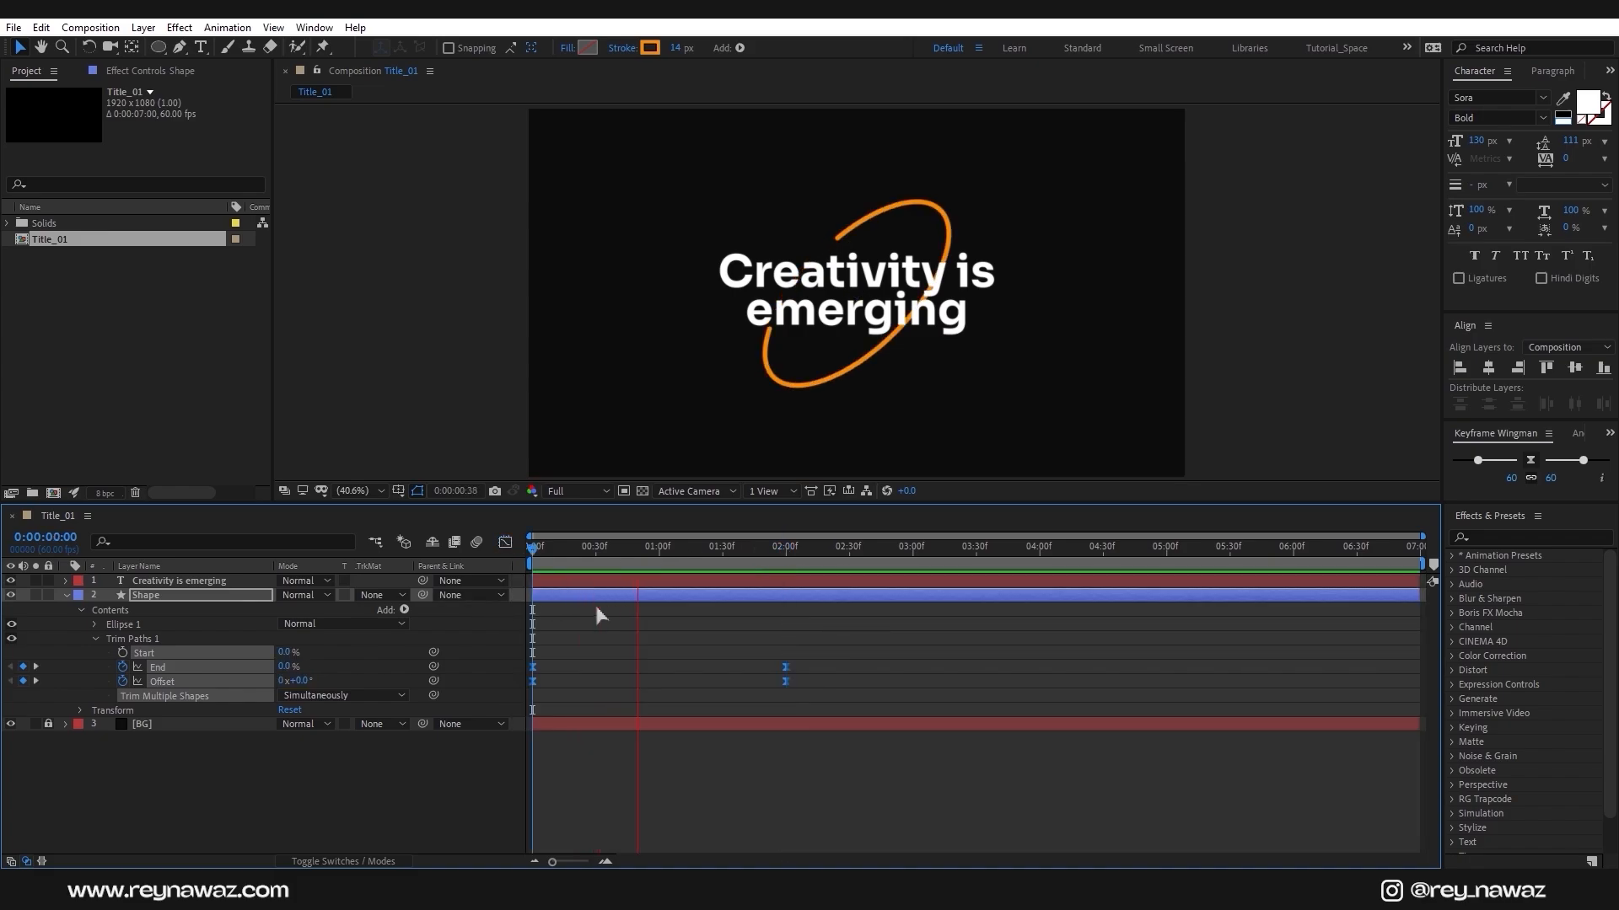
pyautogui.press('space')
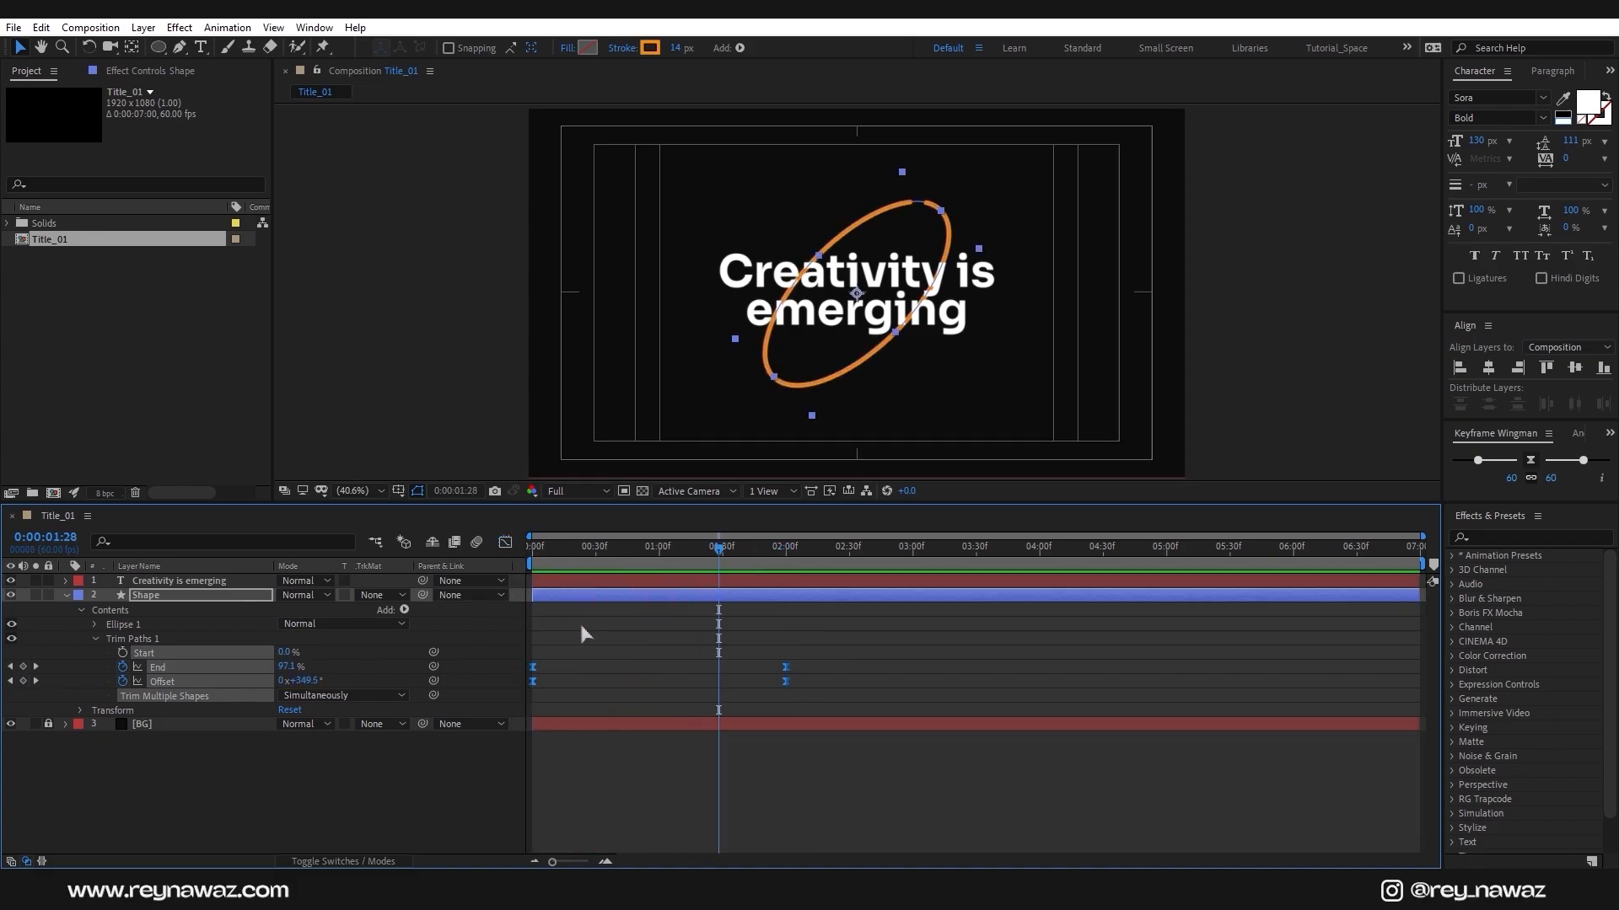
# Add a text animator with an Opacity property to the title layer
pyautogui.click(66, 596)
pyautogui.click(58, 581)
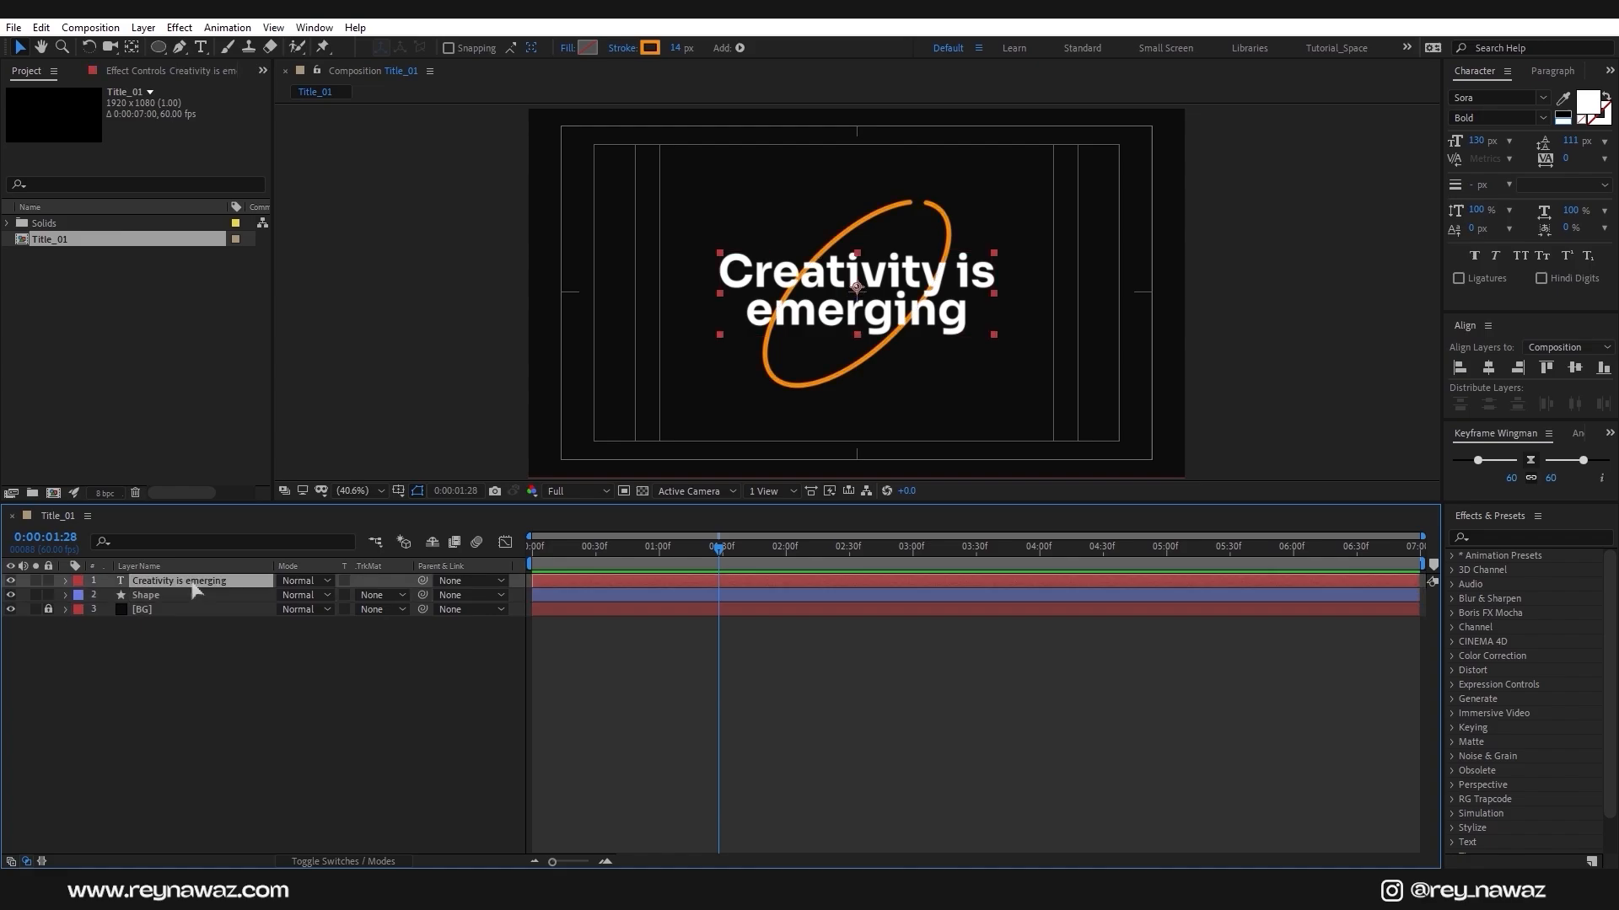
pyautogui.click(67, 581)
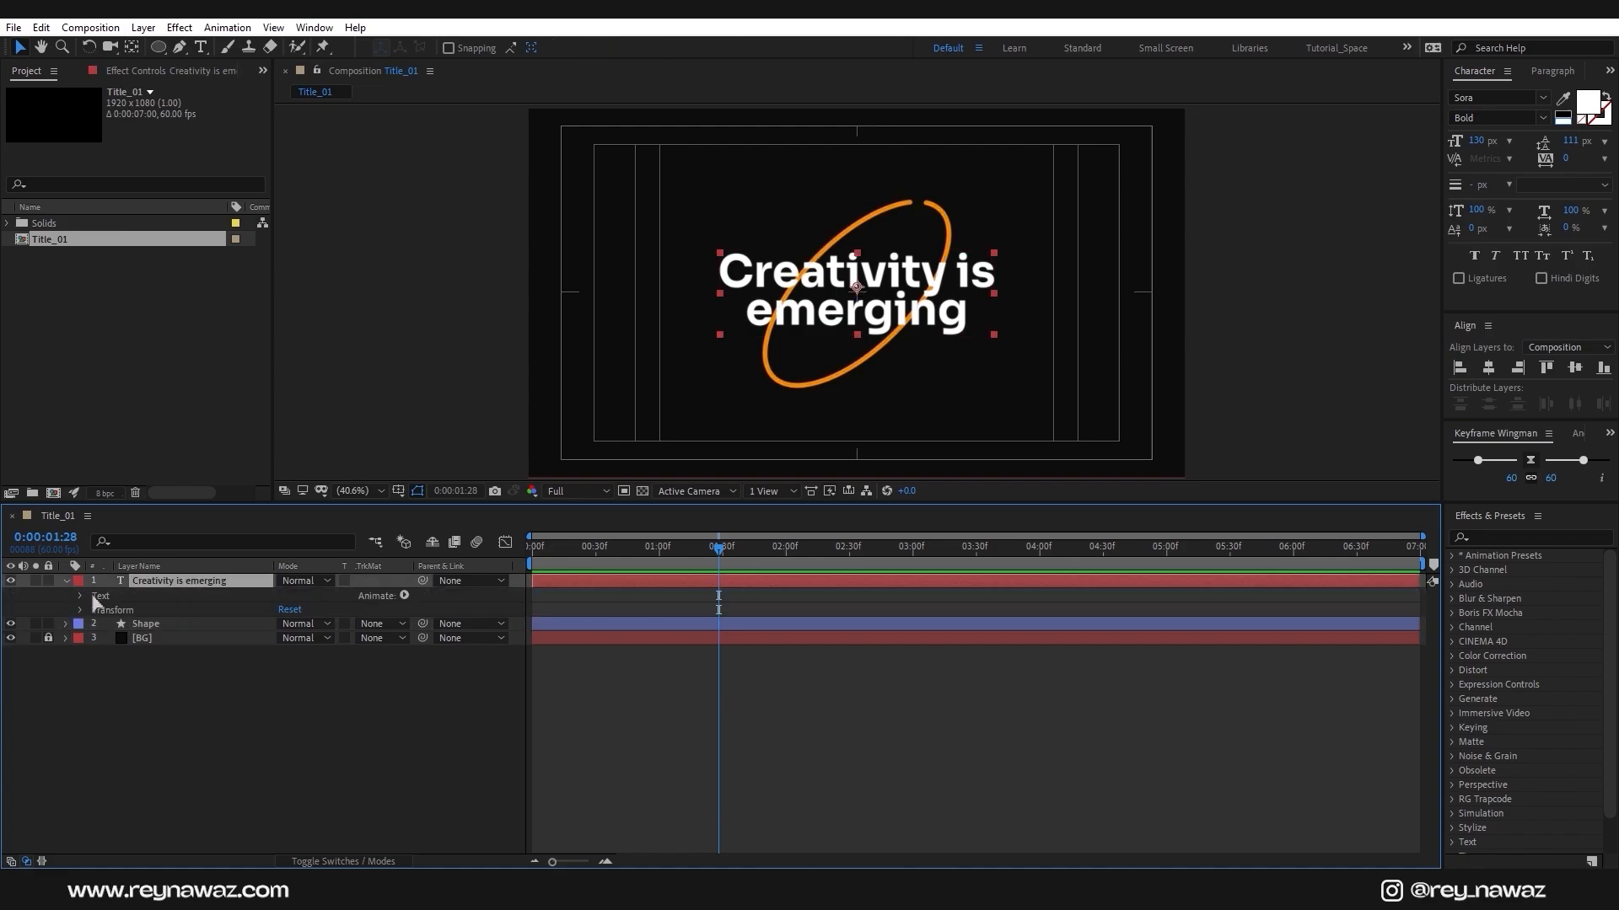
pyautogui.click(404, 595)
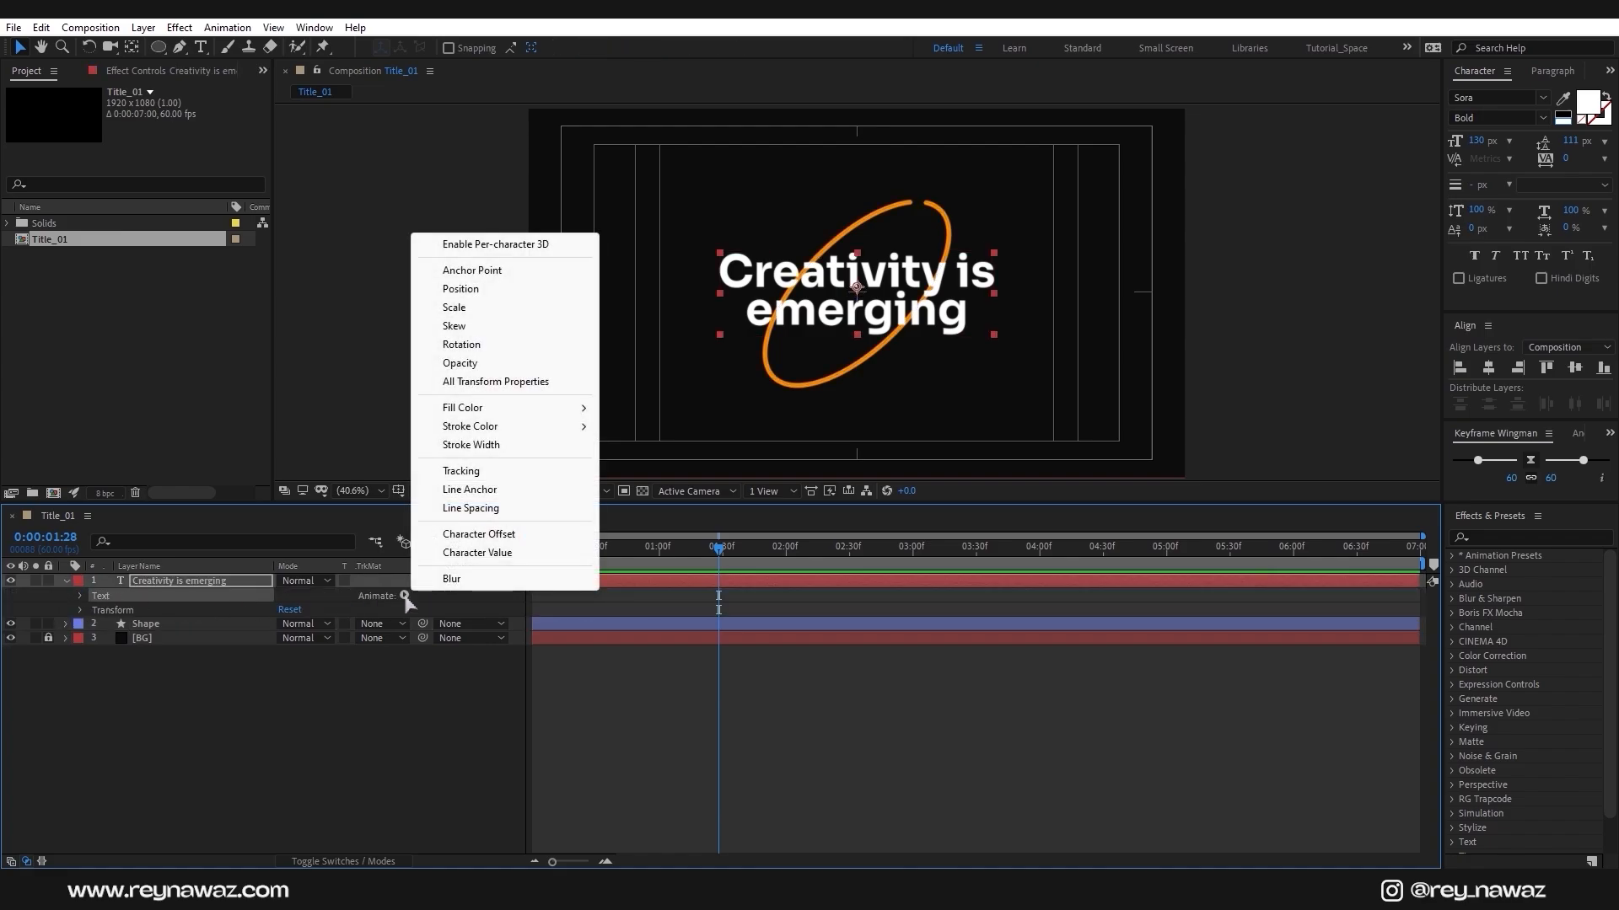
pyautogui.click(491, 366)
# Add Scale, Blur and Tracking properties to the title's text animator
pyautogui.click(157, 655)
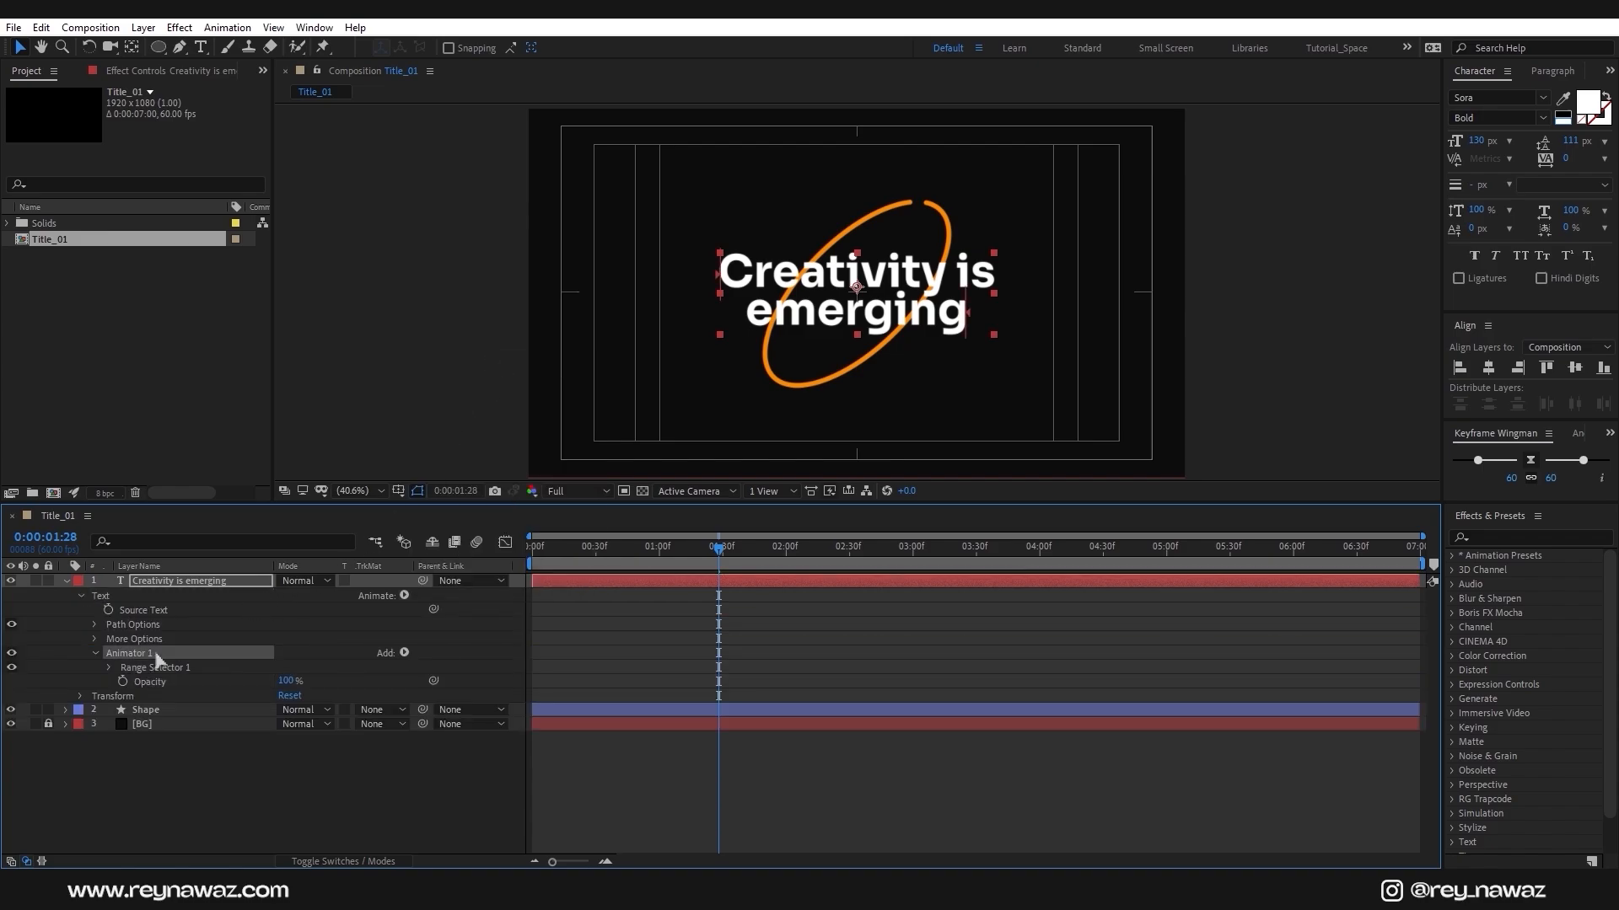
pyautogui.click(404, 653)
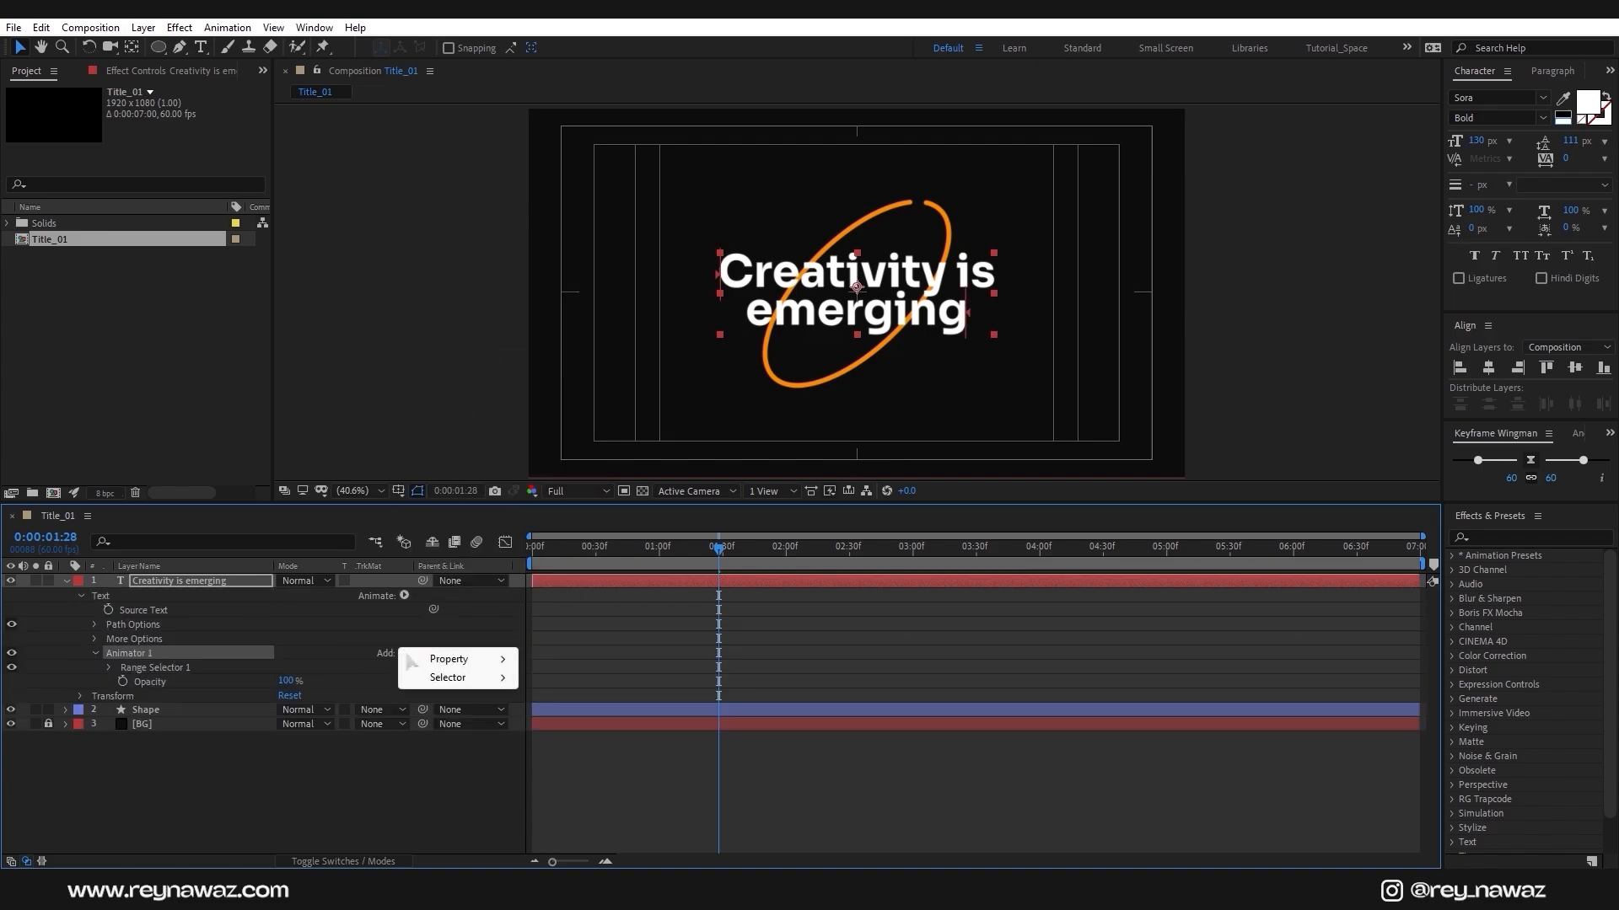
pyautogui.moveTo(470, 662)
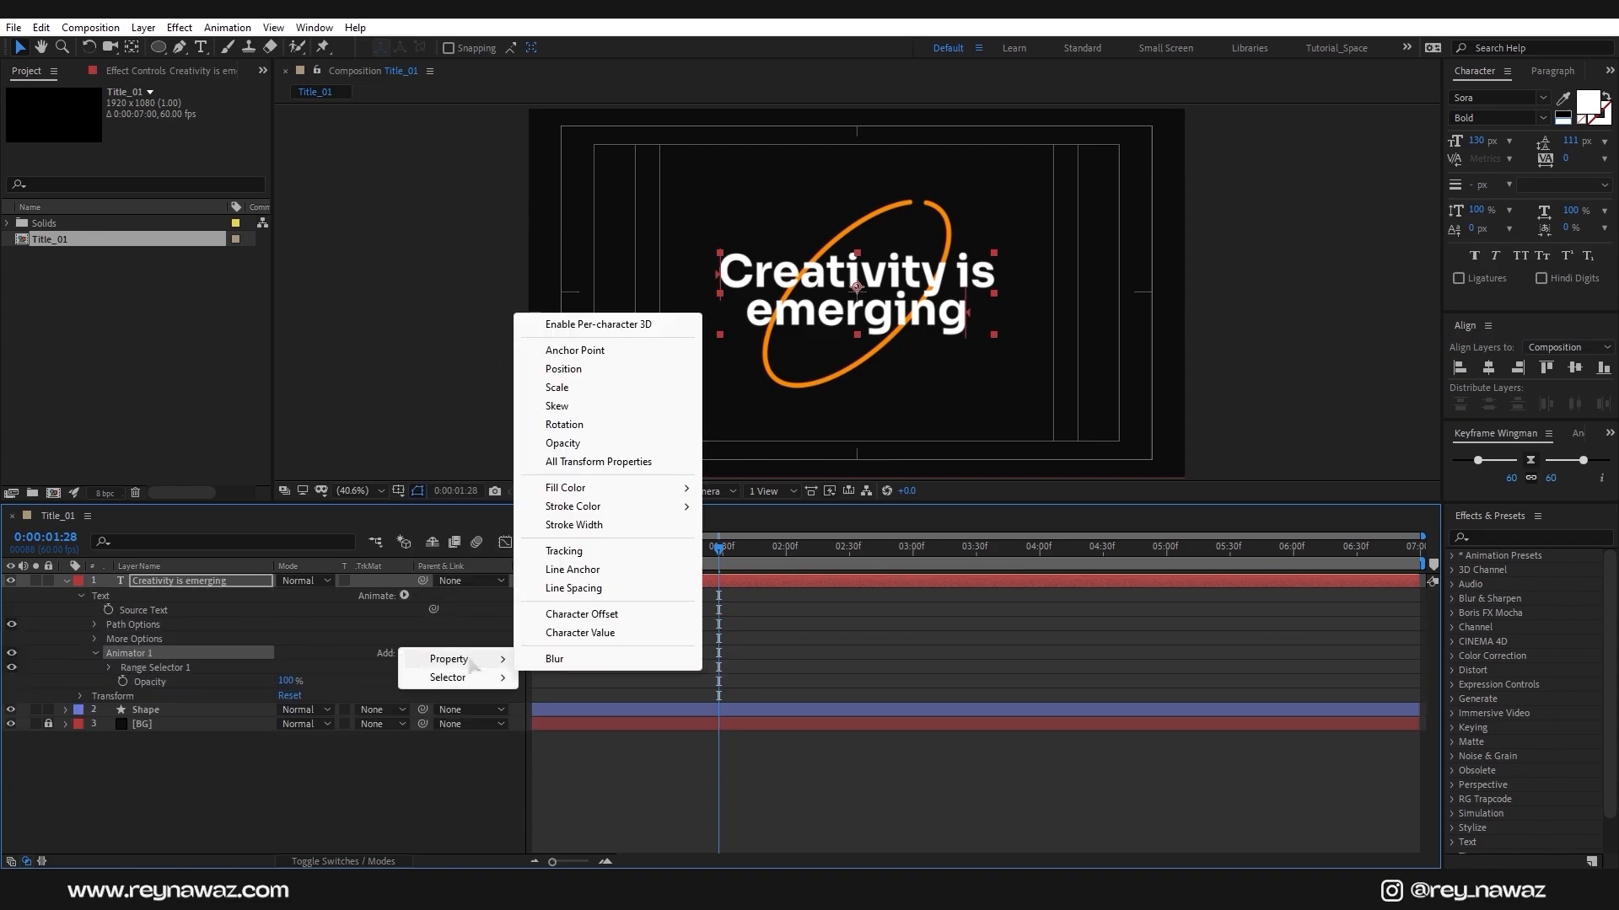
pyautogui.click(557, 387)
pyautogui.click(404, 653)
pyautogui.moveTo(455, 659)
pyautogui.click(553, 655)
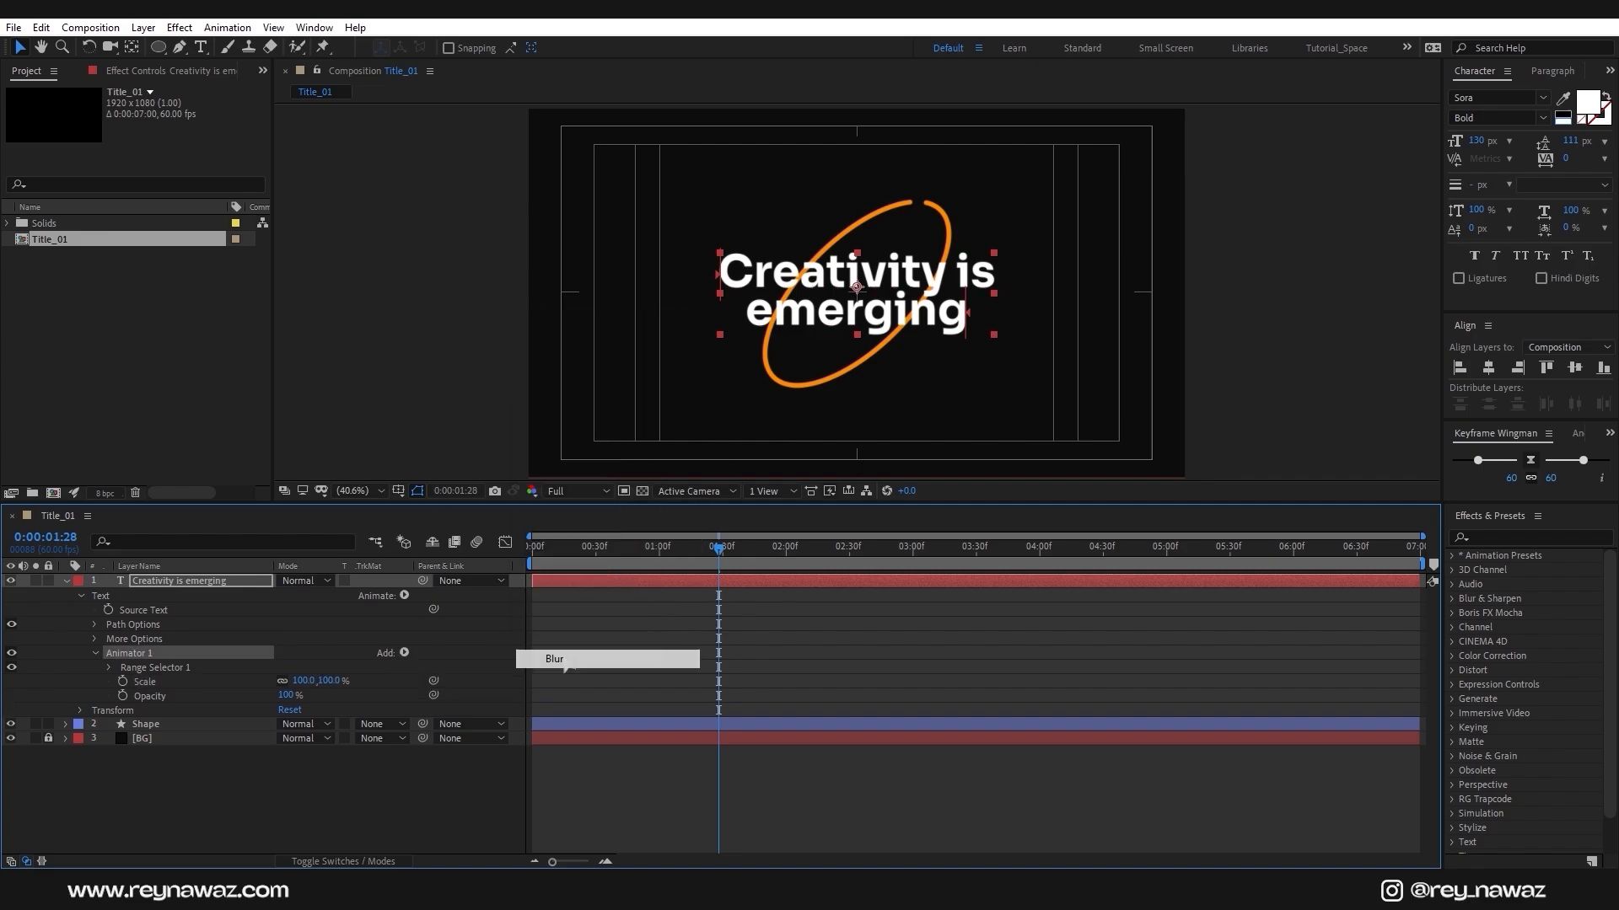
pyautogui.click(404, 652)
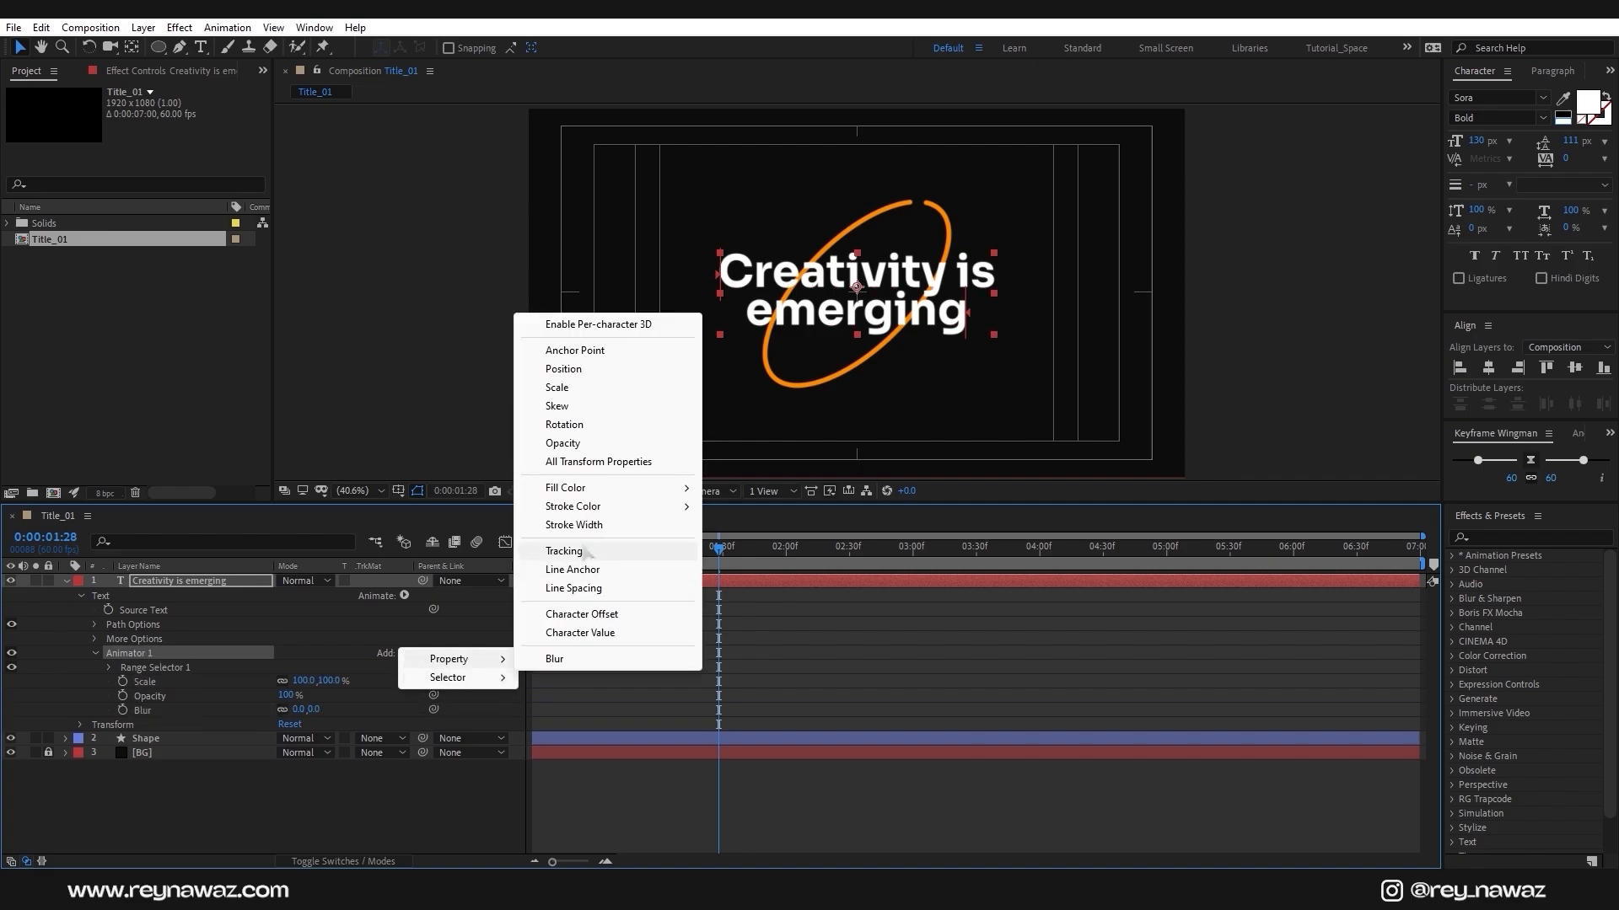
pyautogui.click(556, 549)
# Set the text animator's Scale to 180% and its Opacity to 0%
pyautogui.click(659, 558)
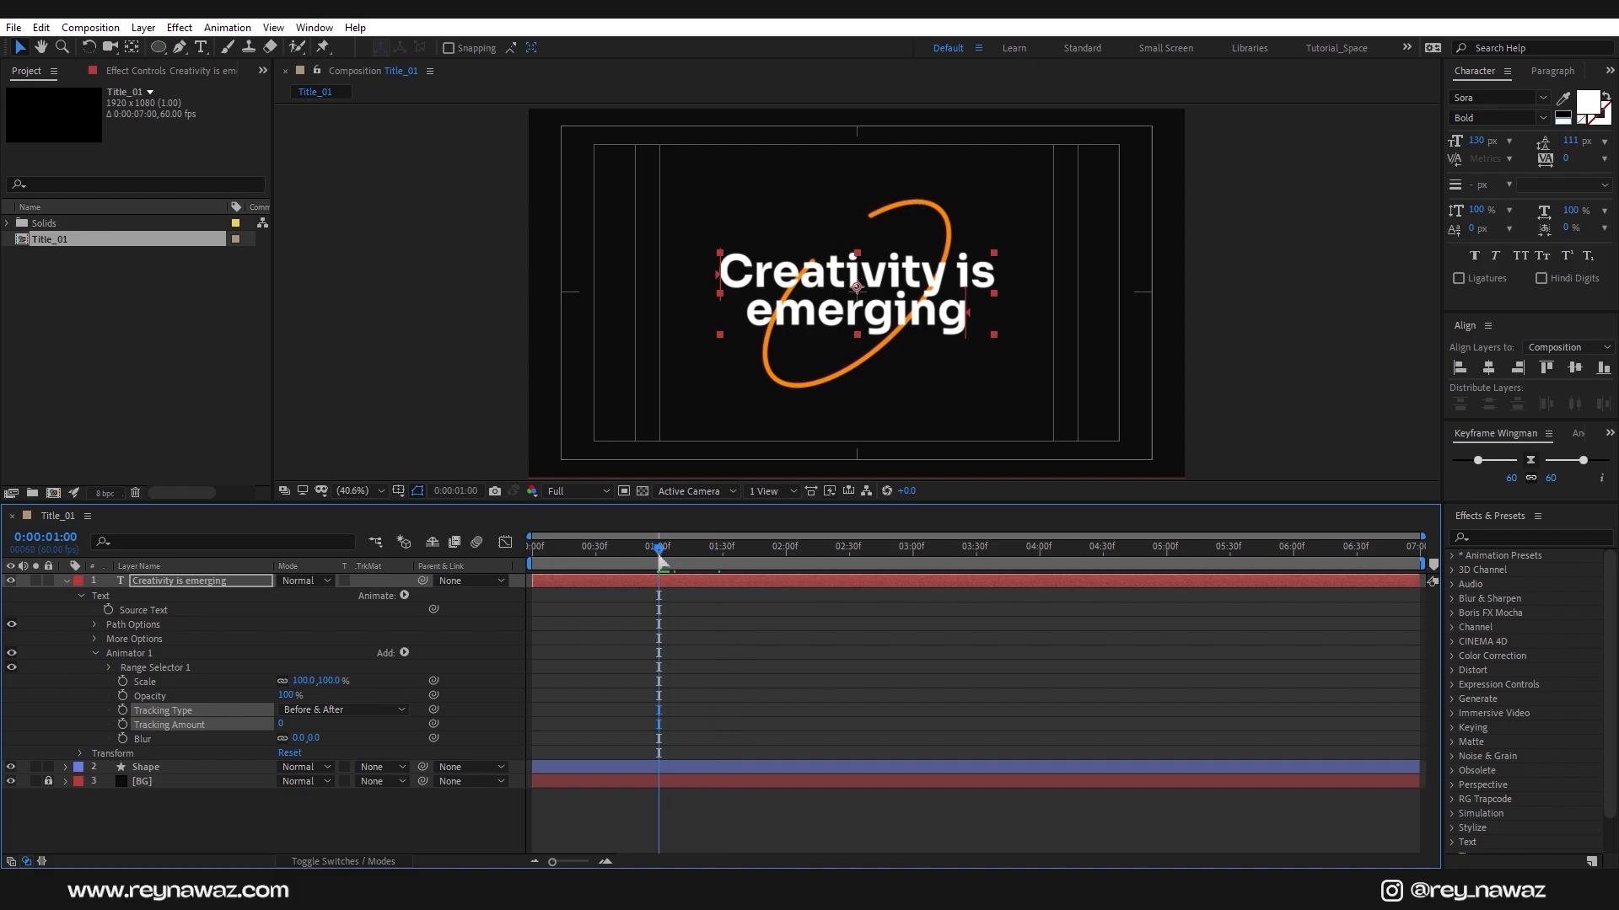
pyautogui.click(202, 682)
pyautogui.click(329, 681)
pyautogui.write('1')
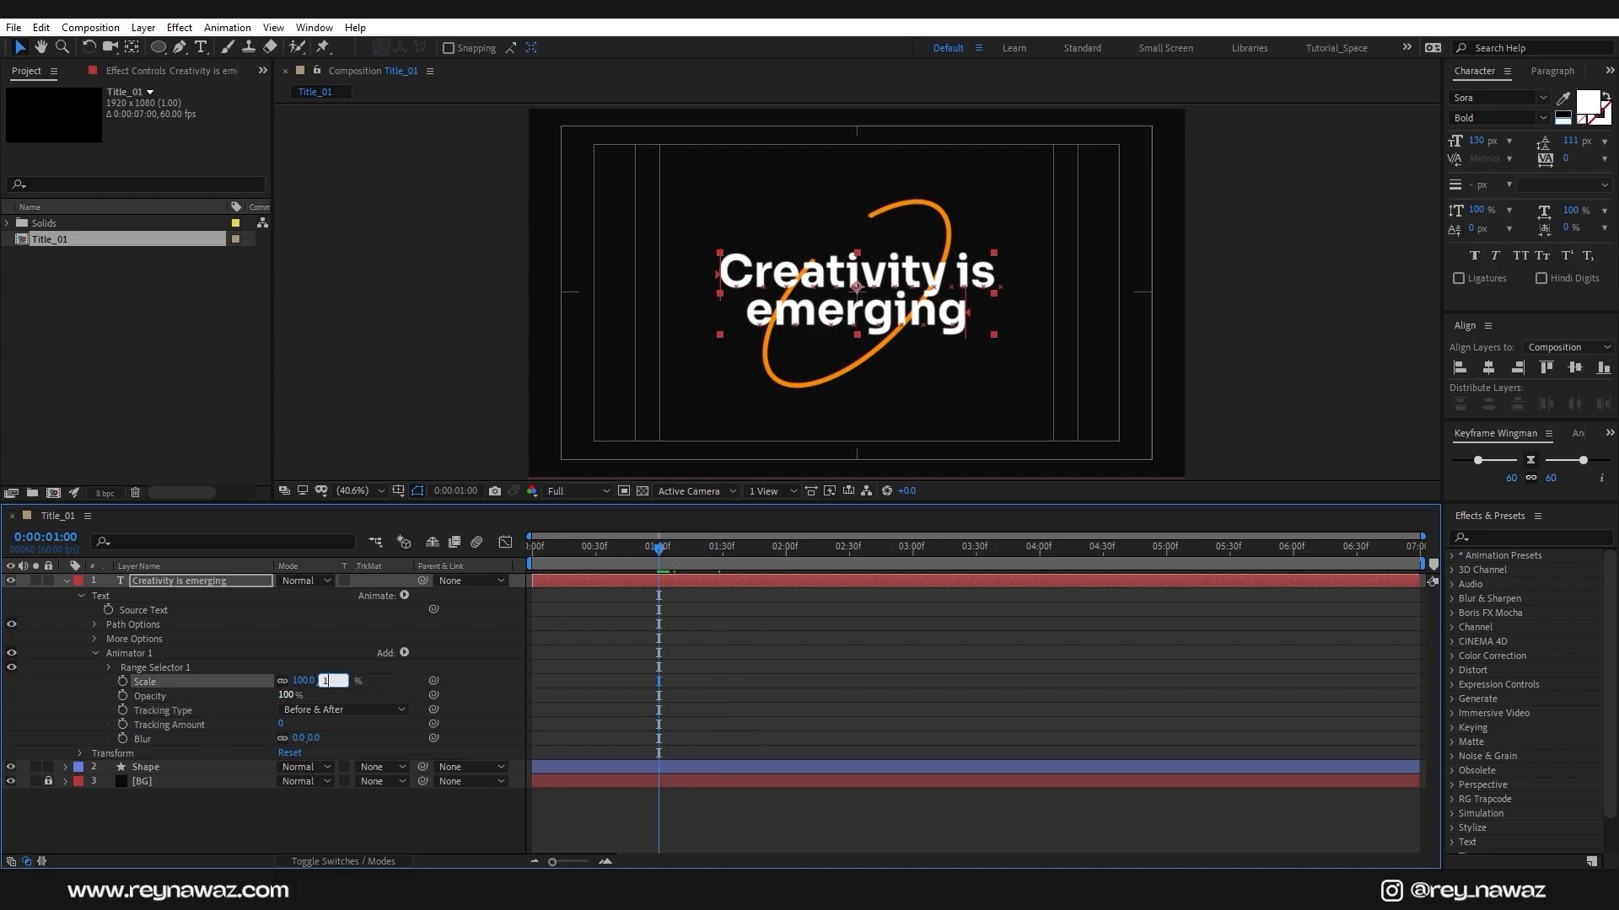
pyautogui.write('80')
pyautogui.click(286, 695)
pyautogui.write('0,180.0')
pyautogui.press('Return')
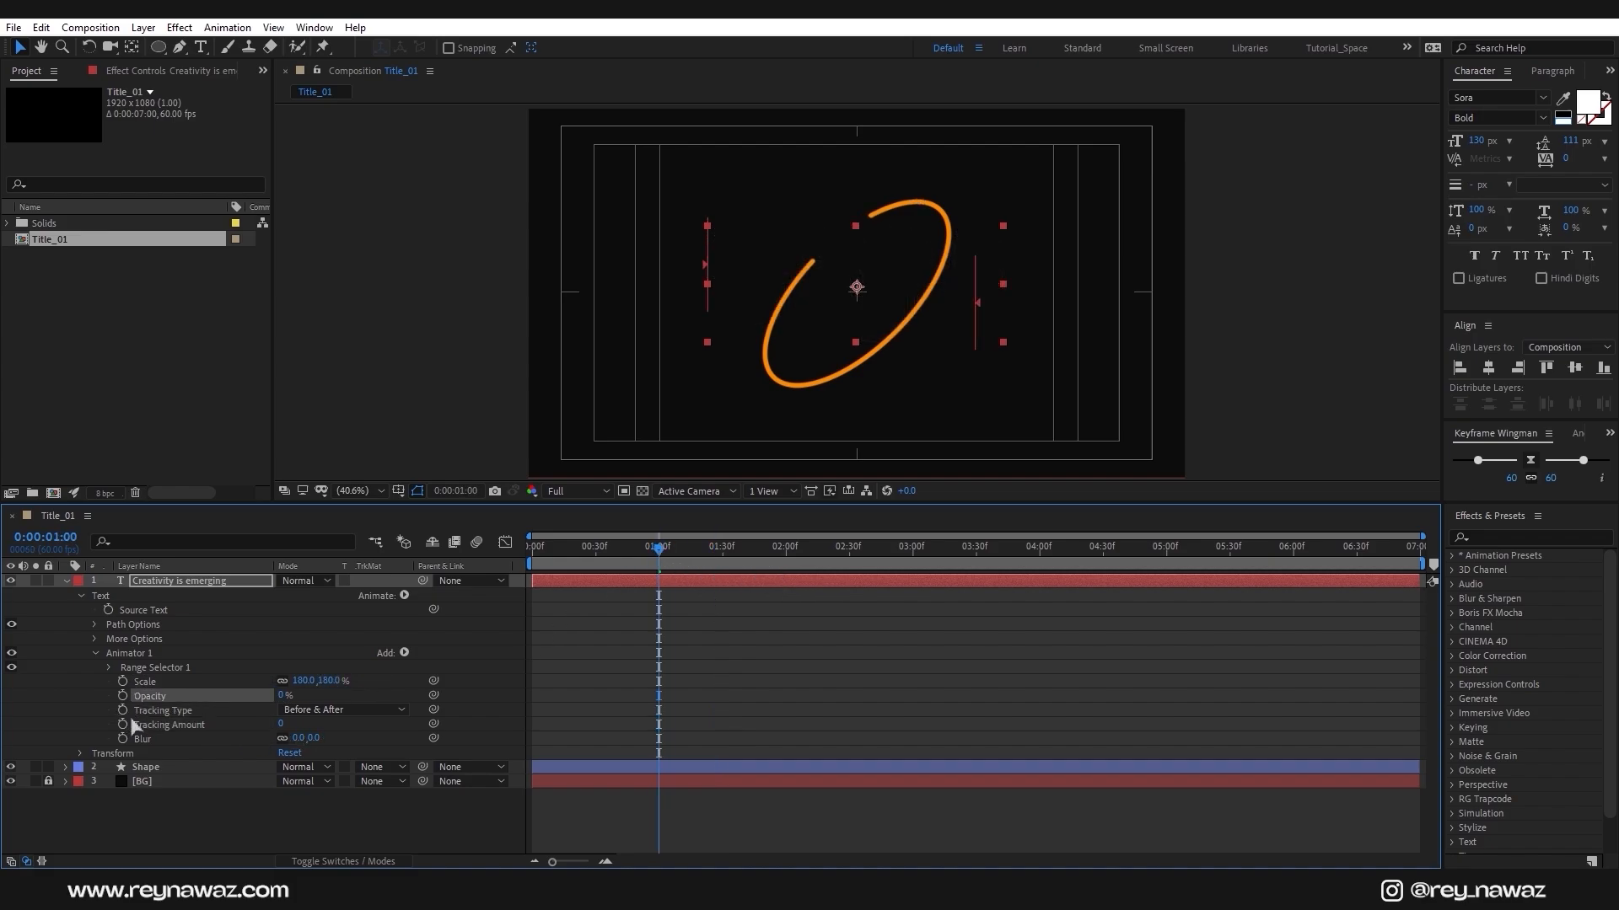
# Set the text animator's Tracking Amount to 60 and its Blur to 40
pyautogui.click(283, 725)
pyautogui.write('60')
pyautogui.press('Return')
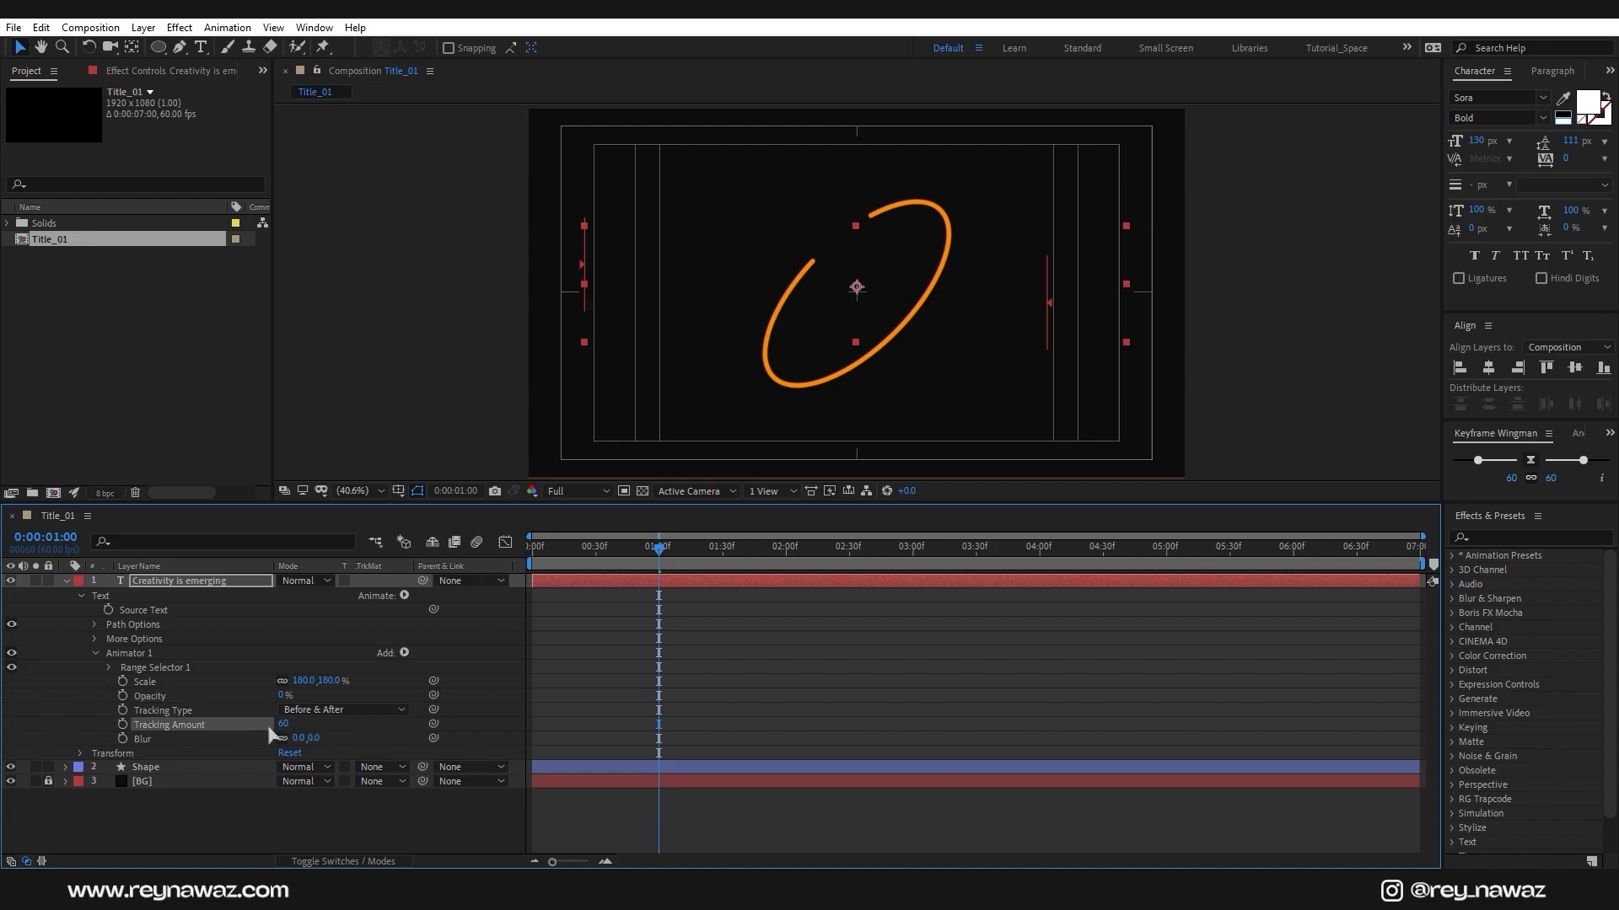
pyautogui.click(314, 738)
pyautogui.press('Return')
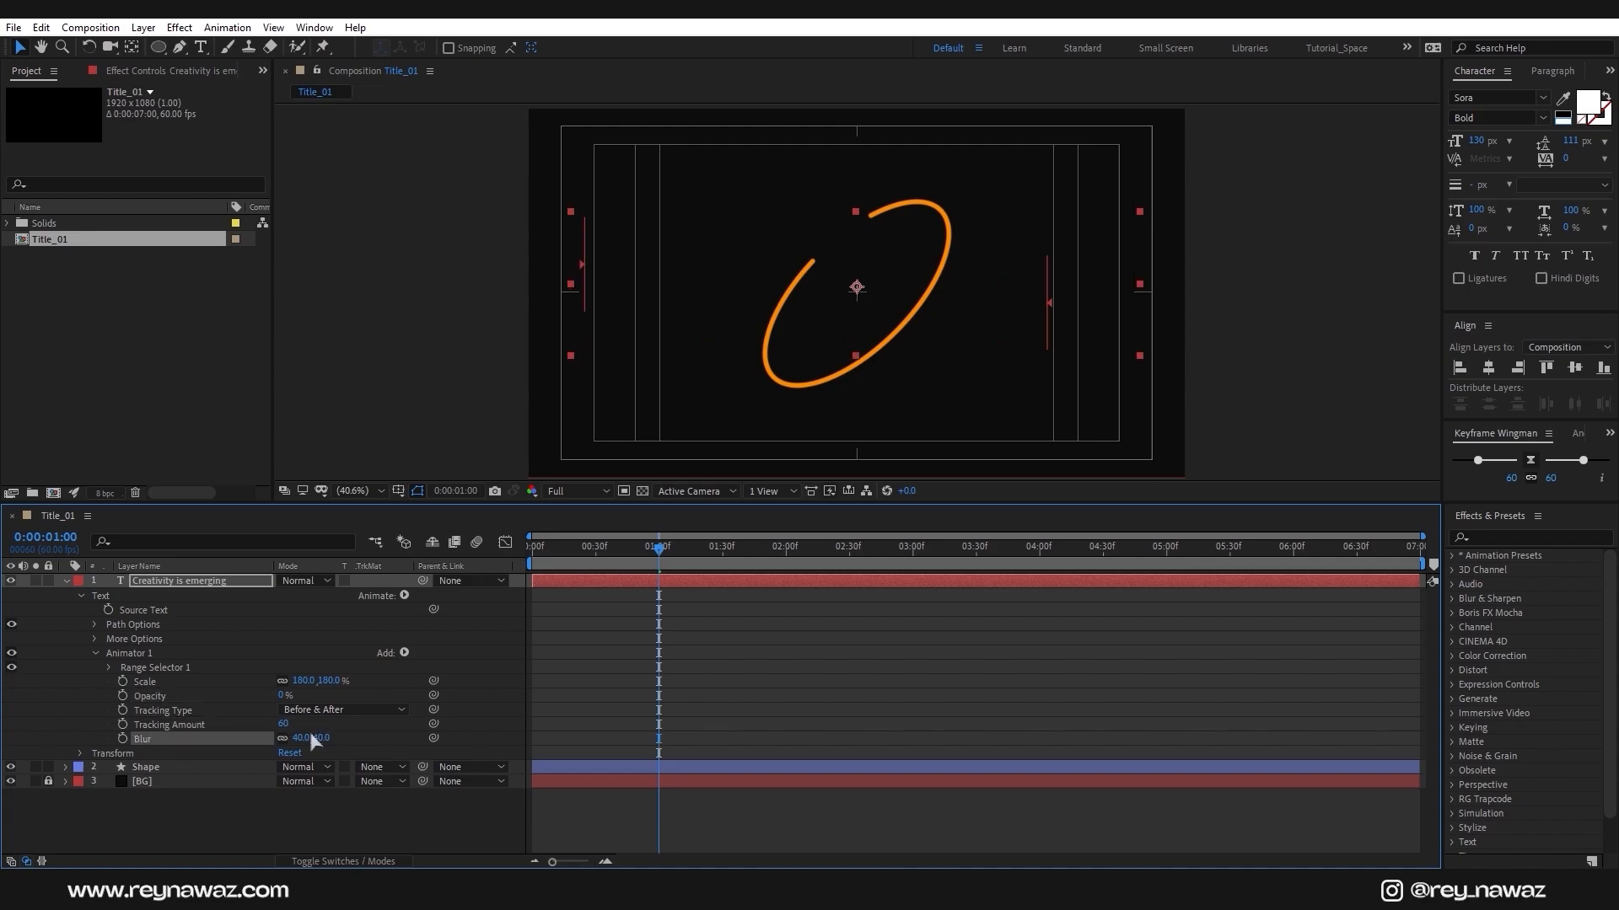
# Keyframe the Range Selector's Offset from -100% at 0:00 to 100% at 1:00
pyautogui.click(108, 667)
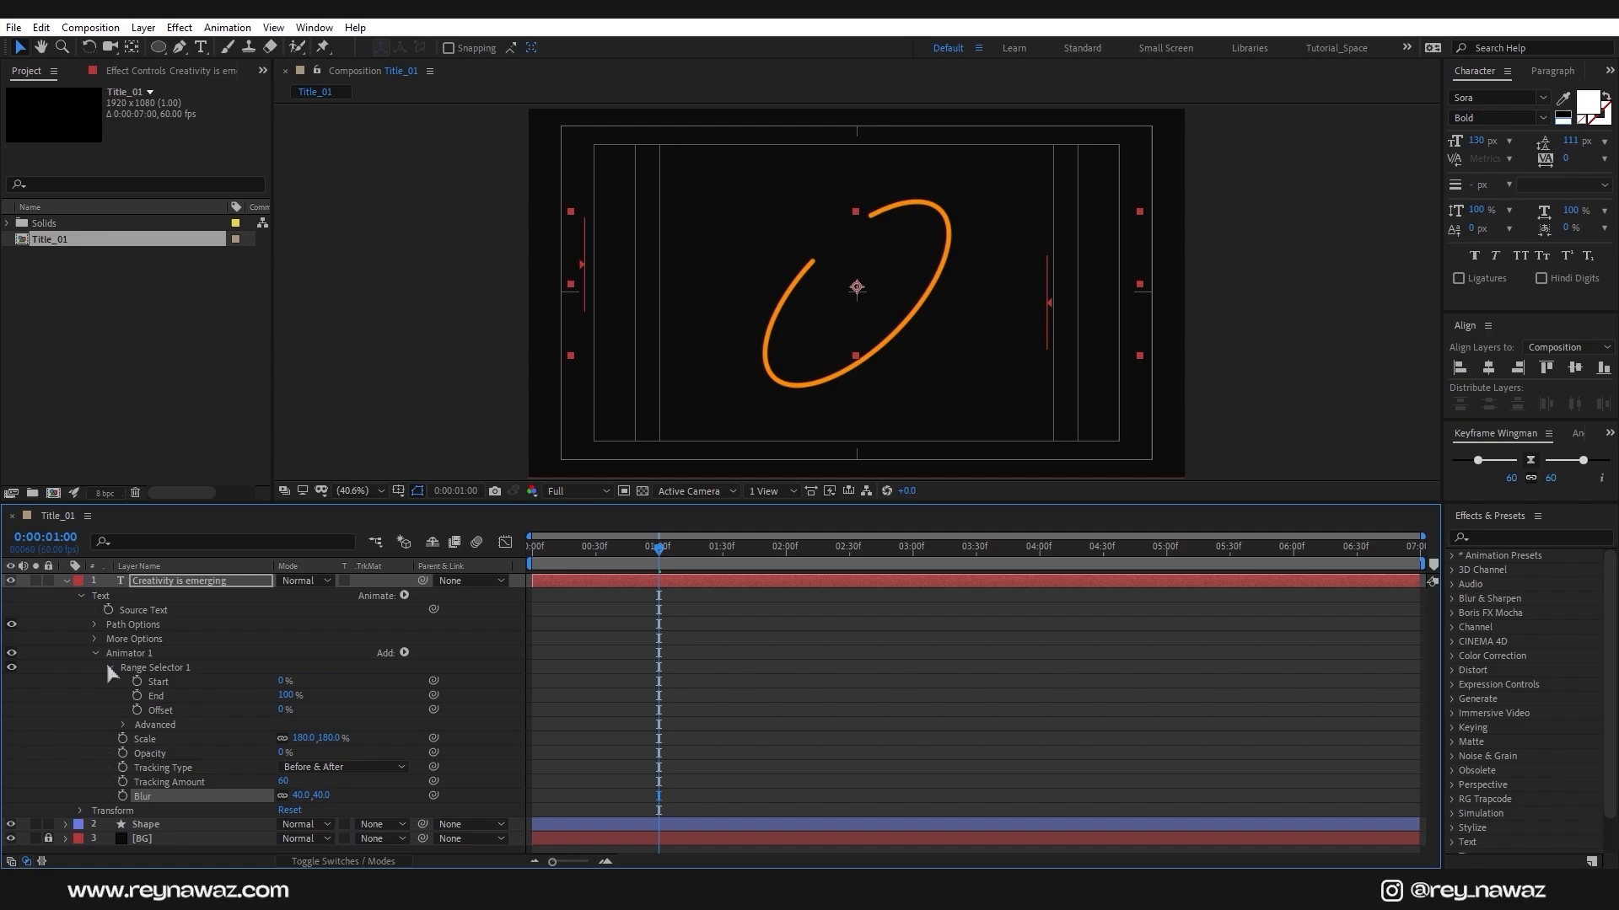
pyautogui.moveTo(281, 713); pyautogui.dragTo(159, 721)
pyautogui.moveTo(559, 557); pyautogui.dragTo(524, 571)
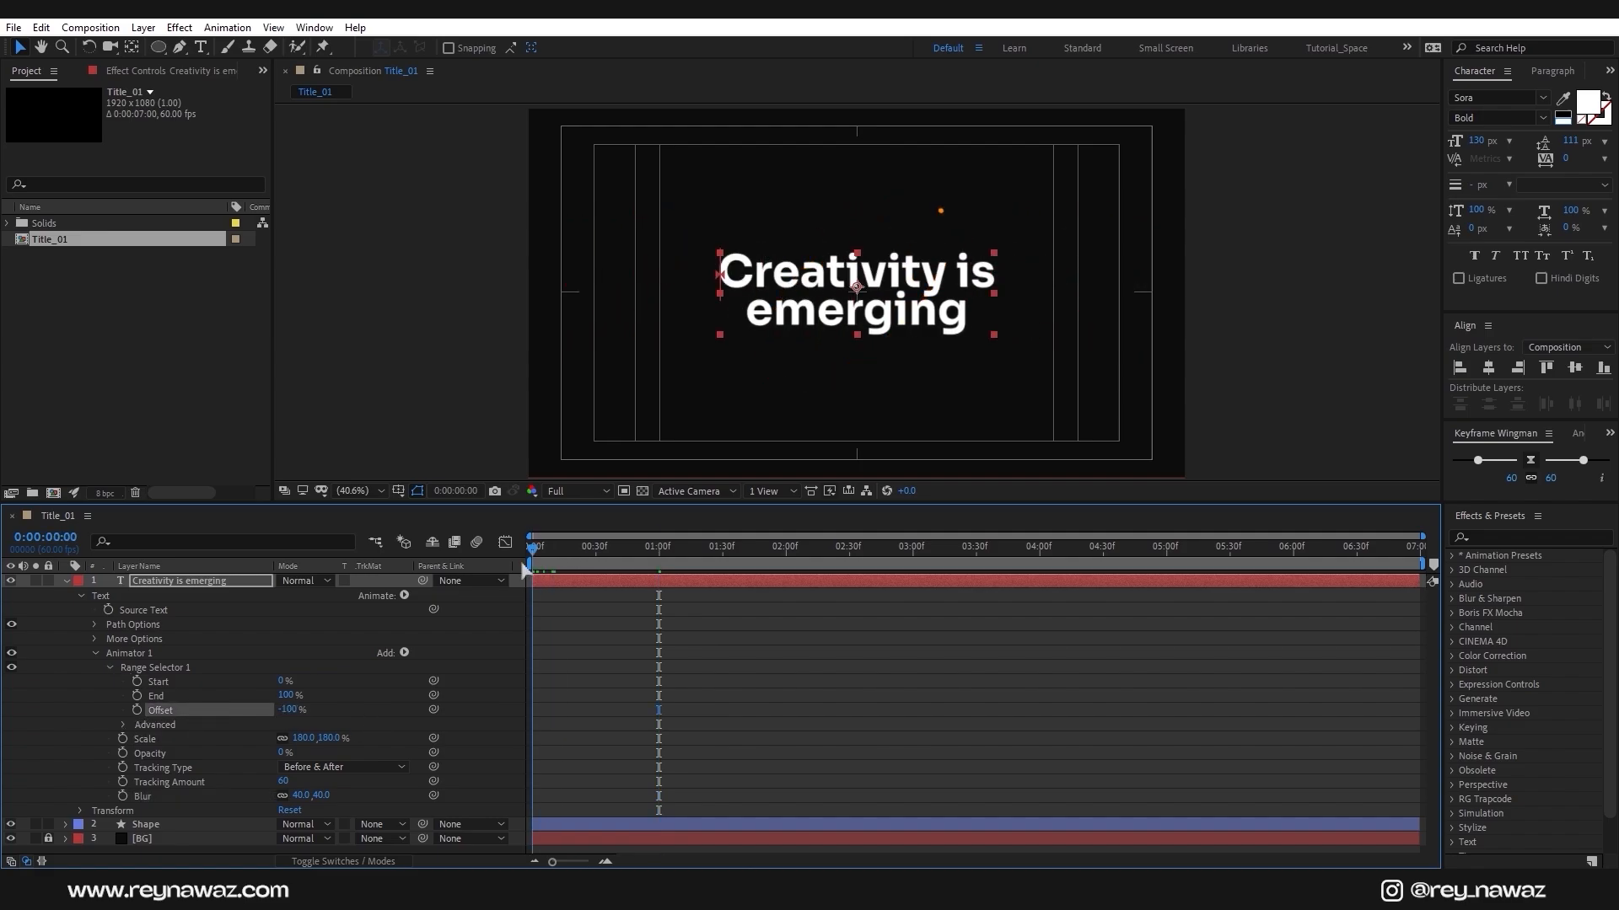
pyautogui.click(136, 711)
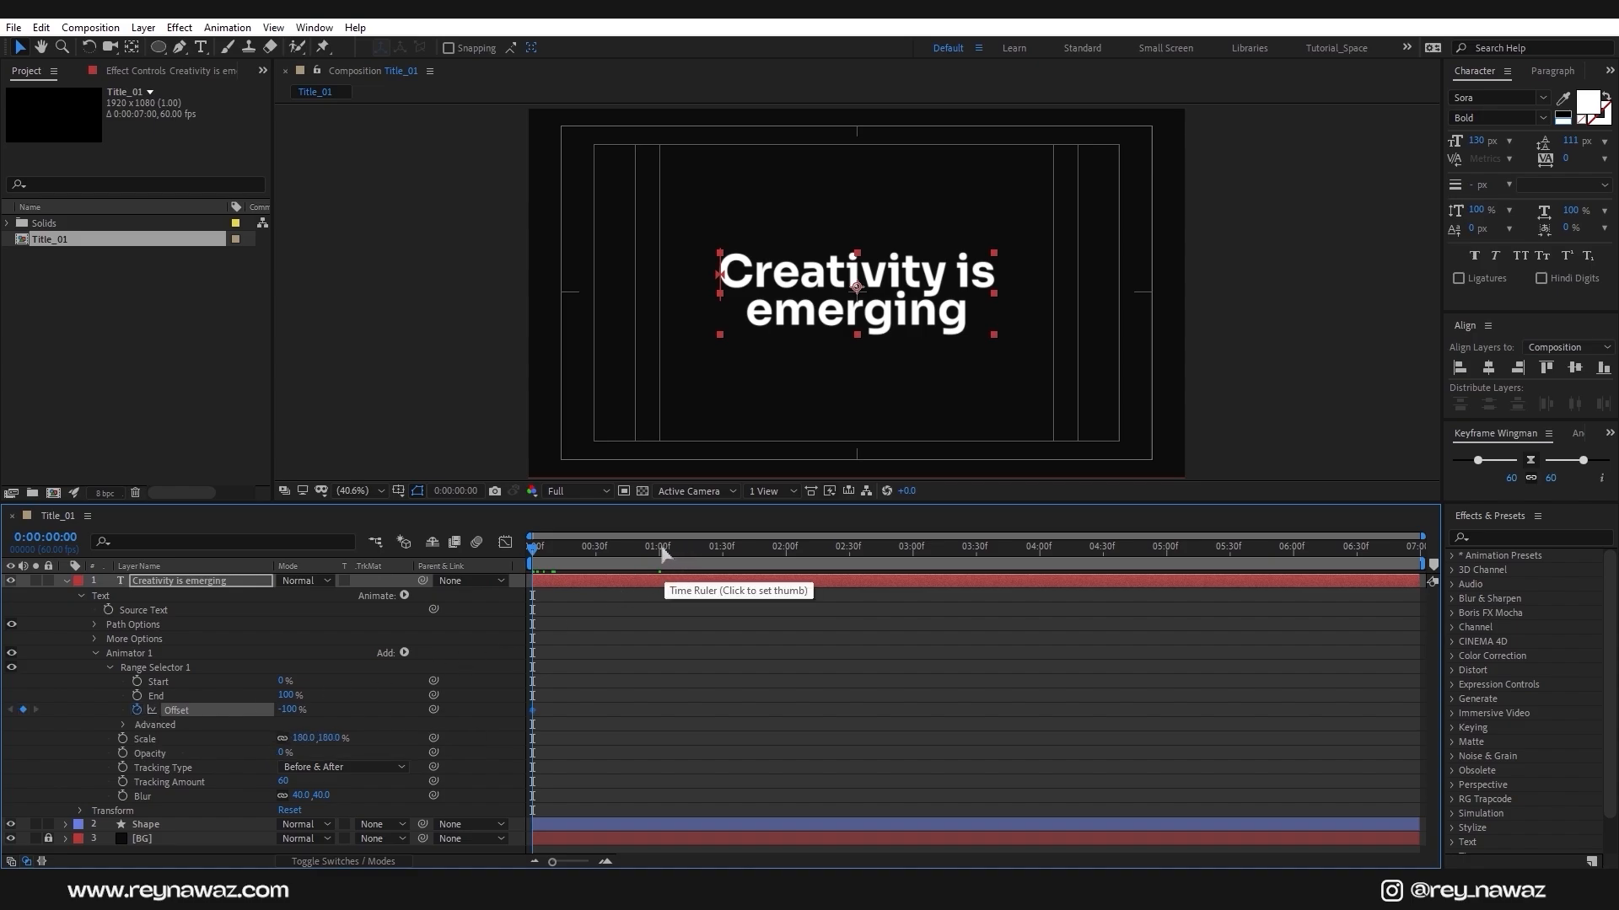
pyautogui.click(660, 560)
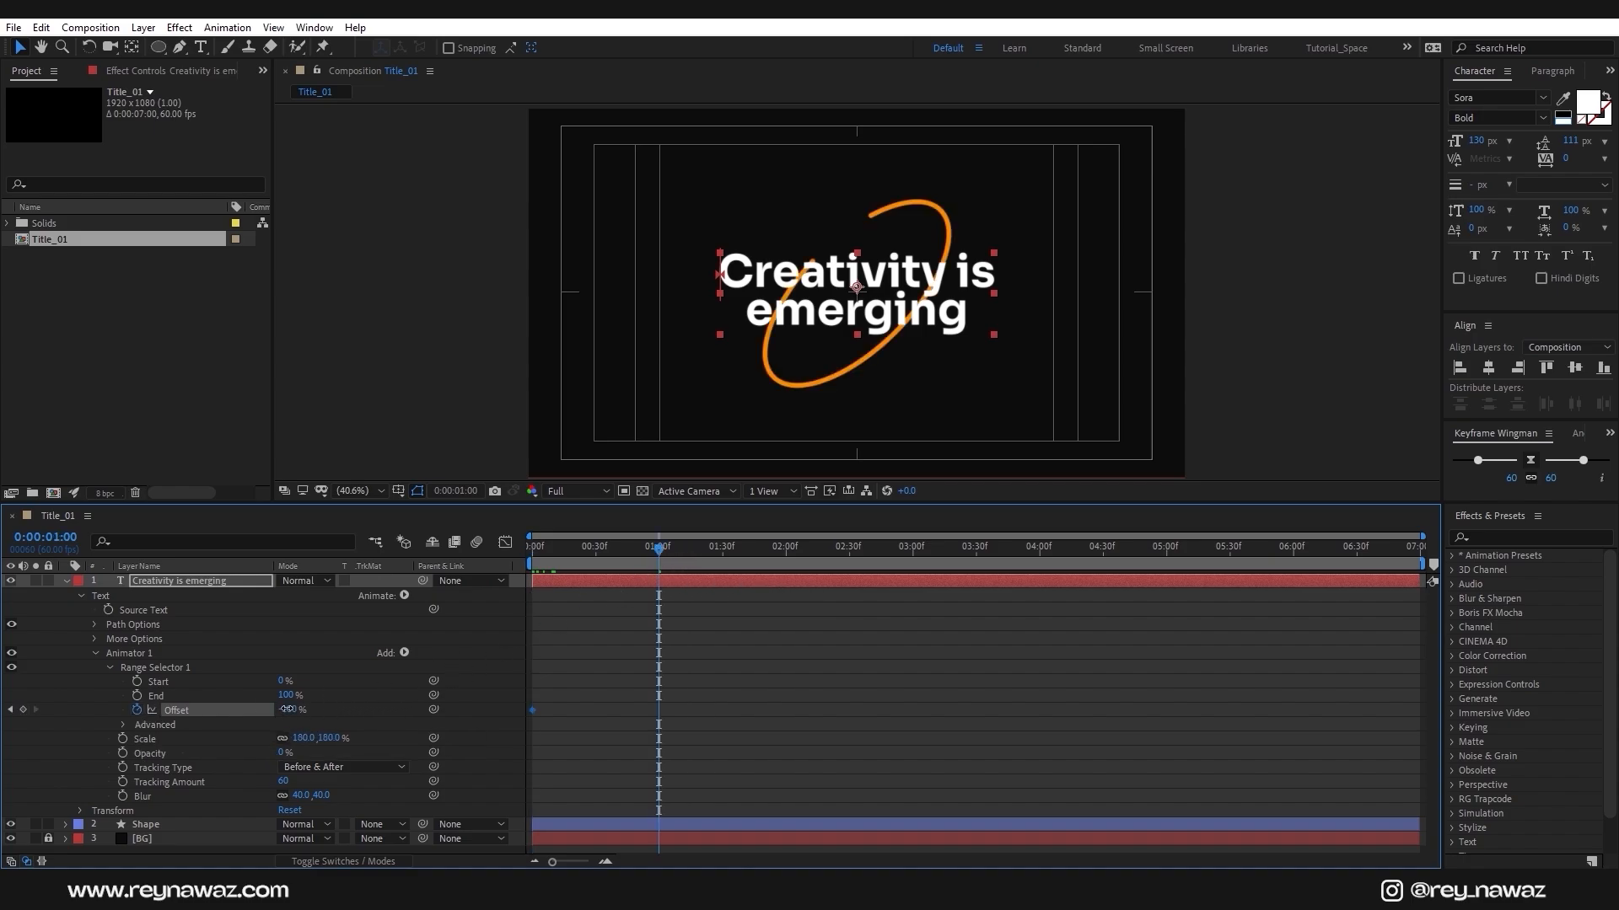
pyautogui.moveTo(286, 709); pyautogui.dragTo(625, 715)
# Base the Range Selector on Words, with the Ramp Up shape and Ease High at -100%
pyautogui.click(123, 725)
pyautogui.scroll(-2, 177, 721)
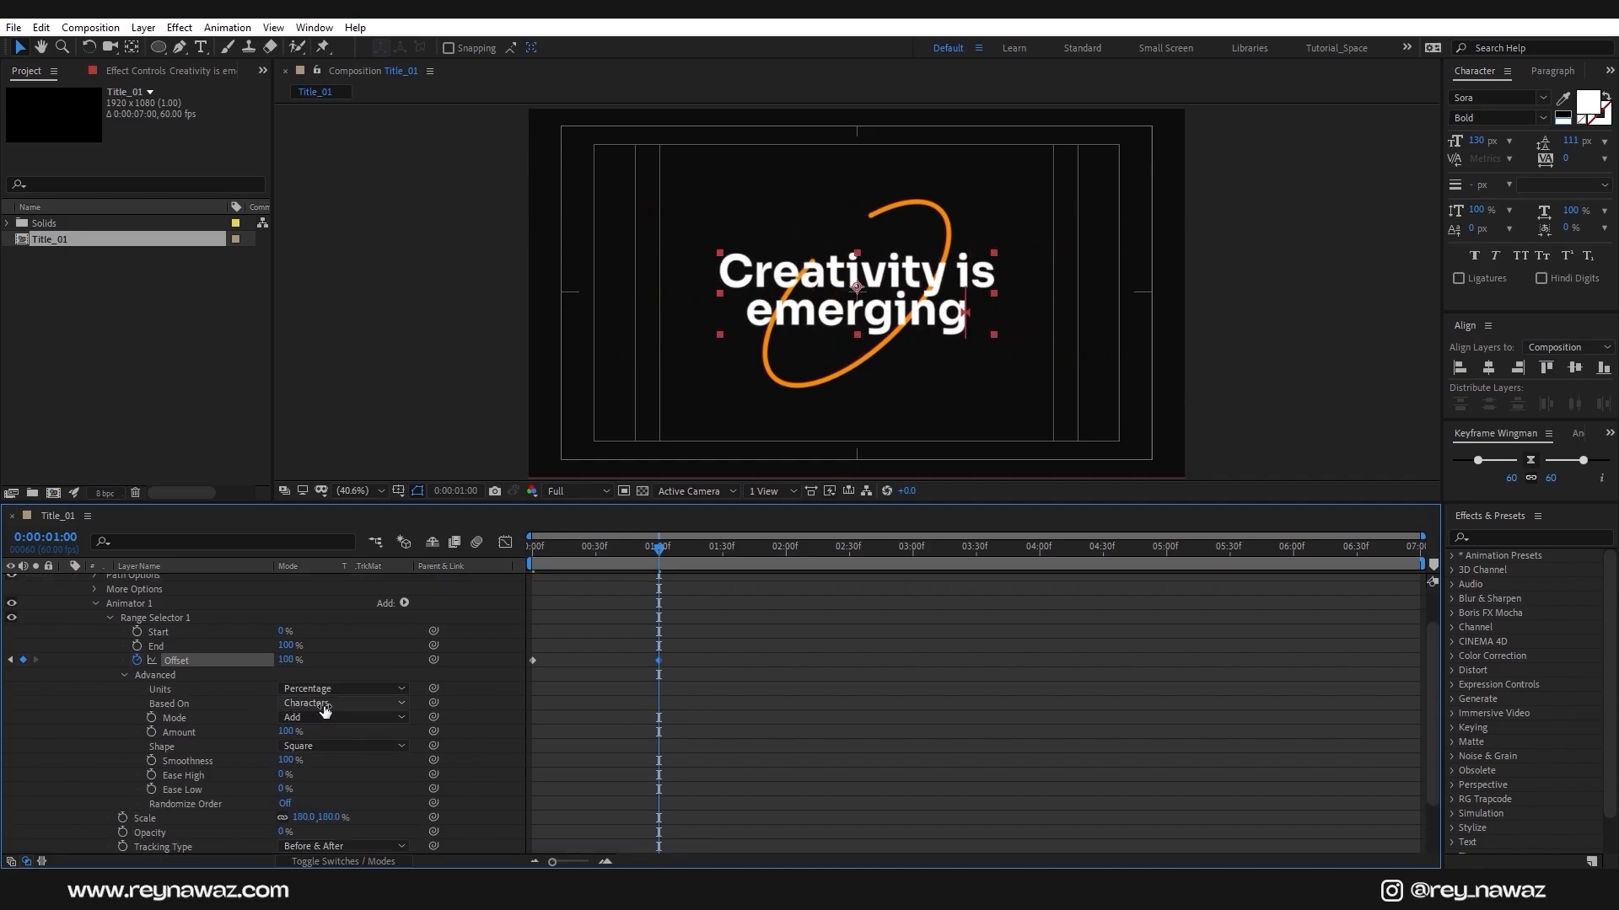
pyautogui.click(324, 711)
pyautogui.click(311, 762)
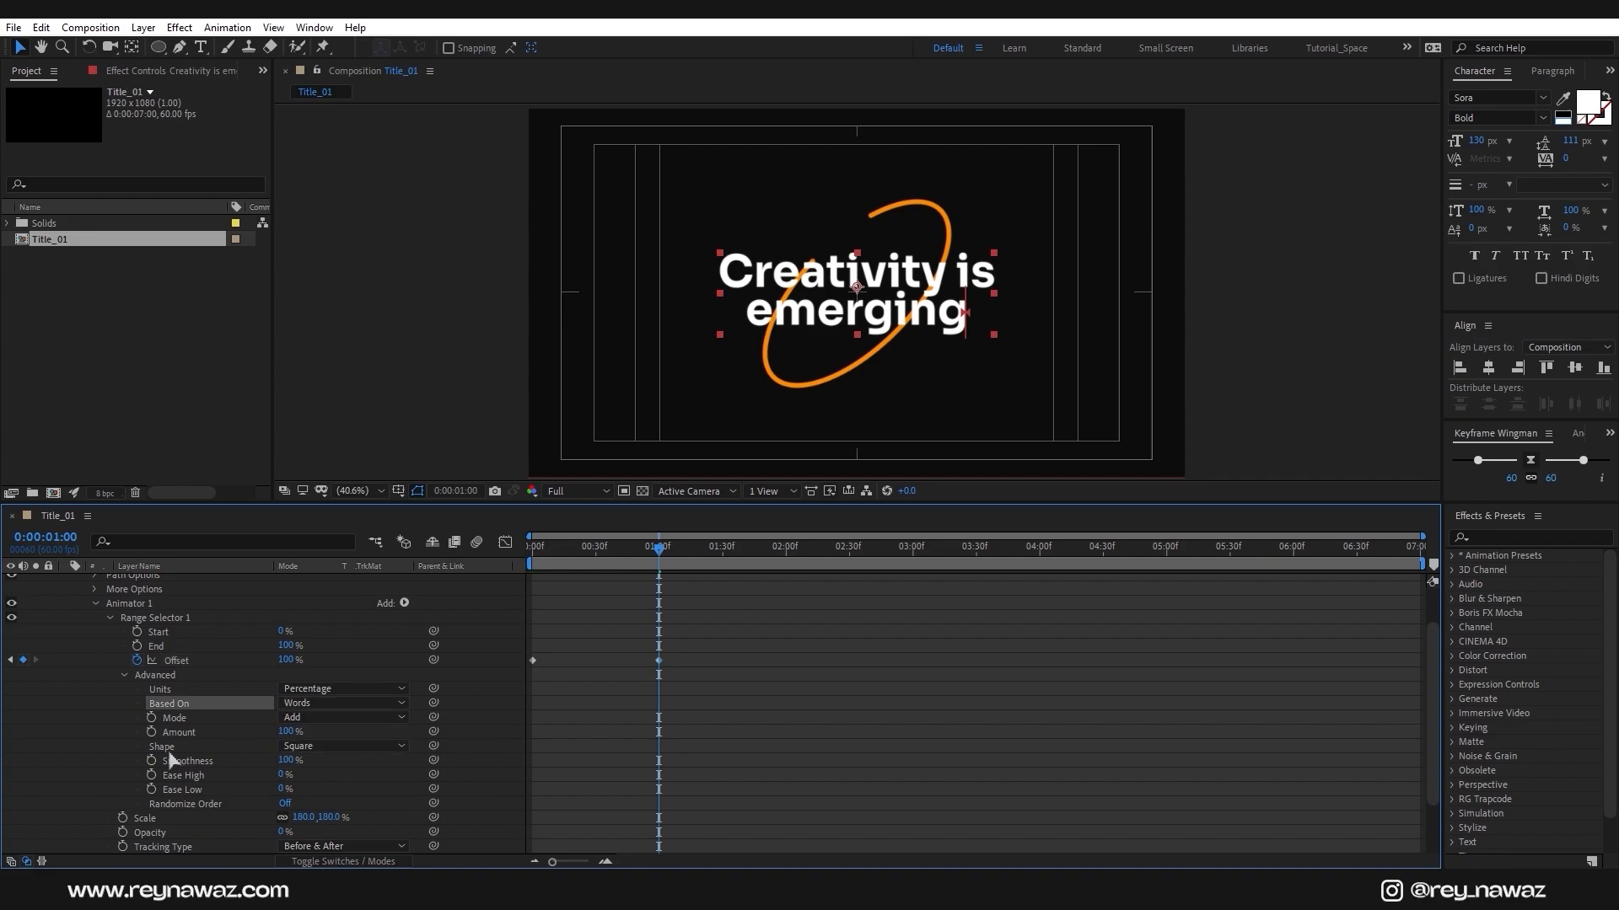
pyautogui.click(340, 745)
pyautogui.click(345, 788)
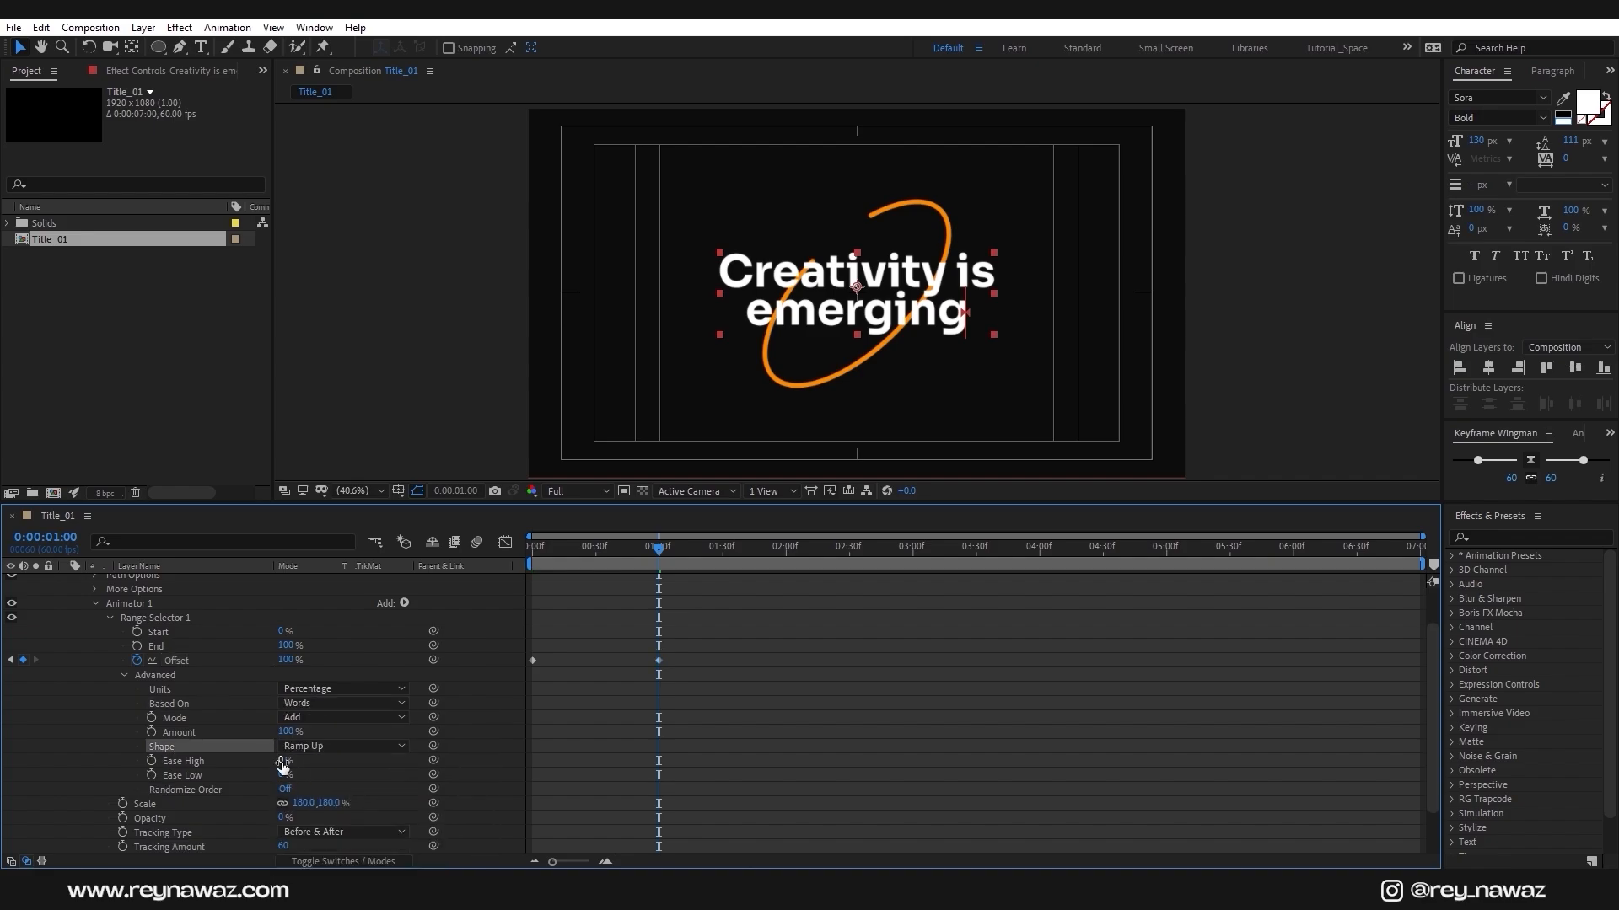
pyautogui.moveTo(284, 761); pyautogui.dragTo(119, 765)
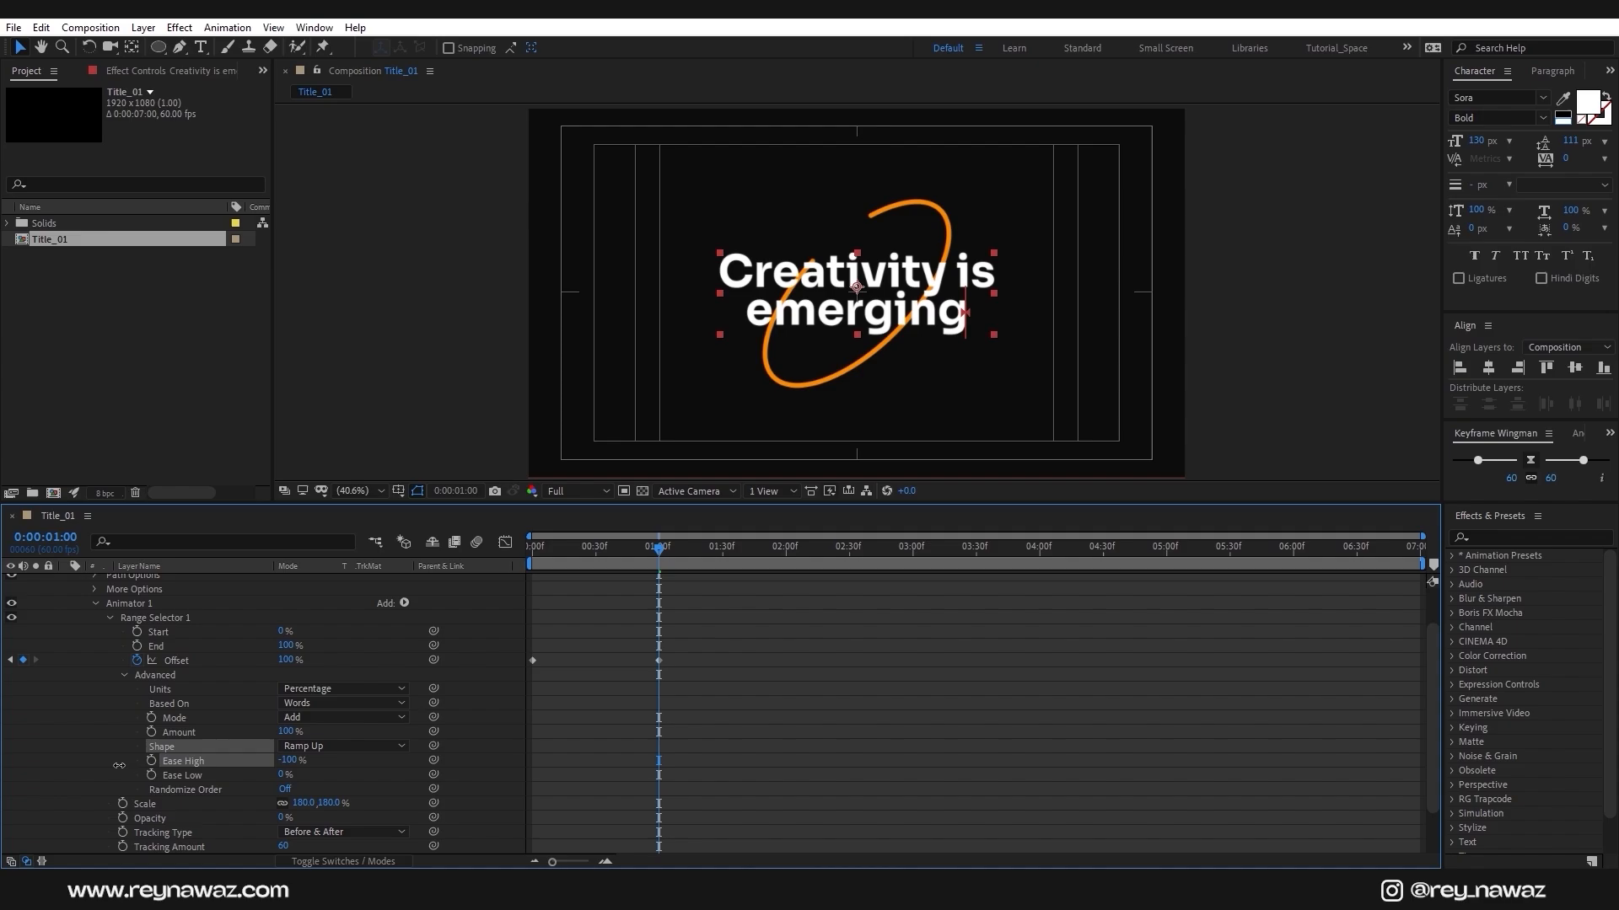
# Collapse the title layer's properties and shift the layer in time so that it starts at 1:00
pyautogui.scroll(3, 59, 598)
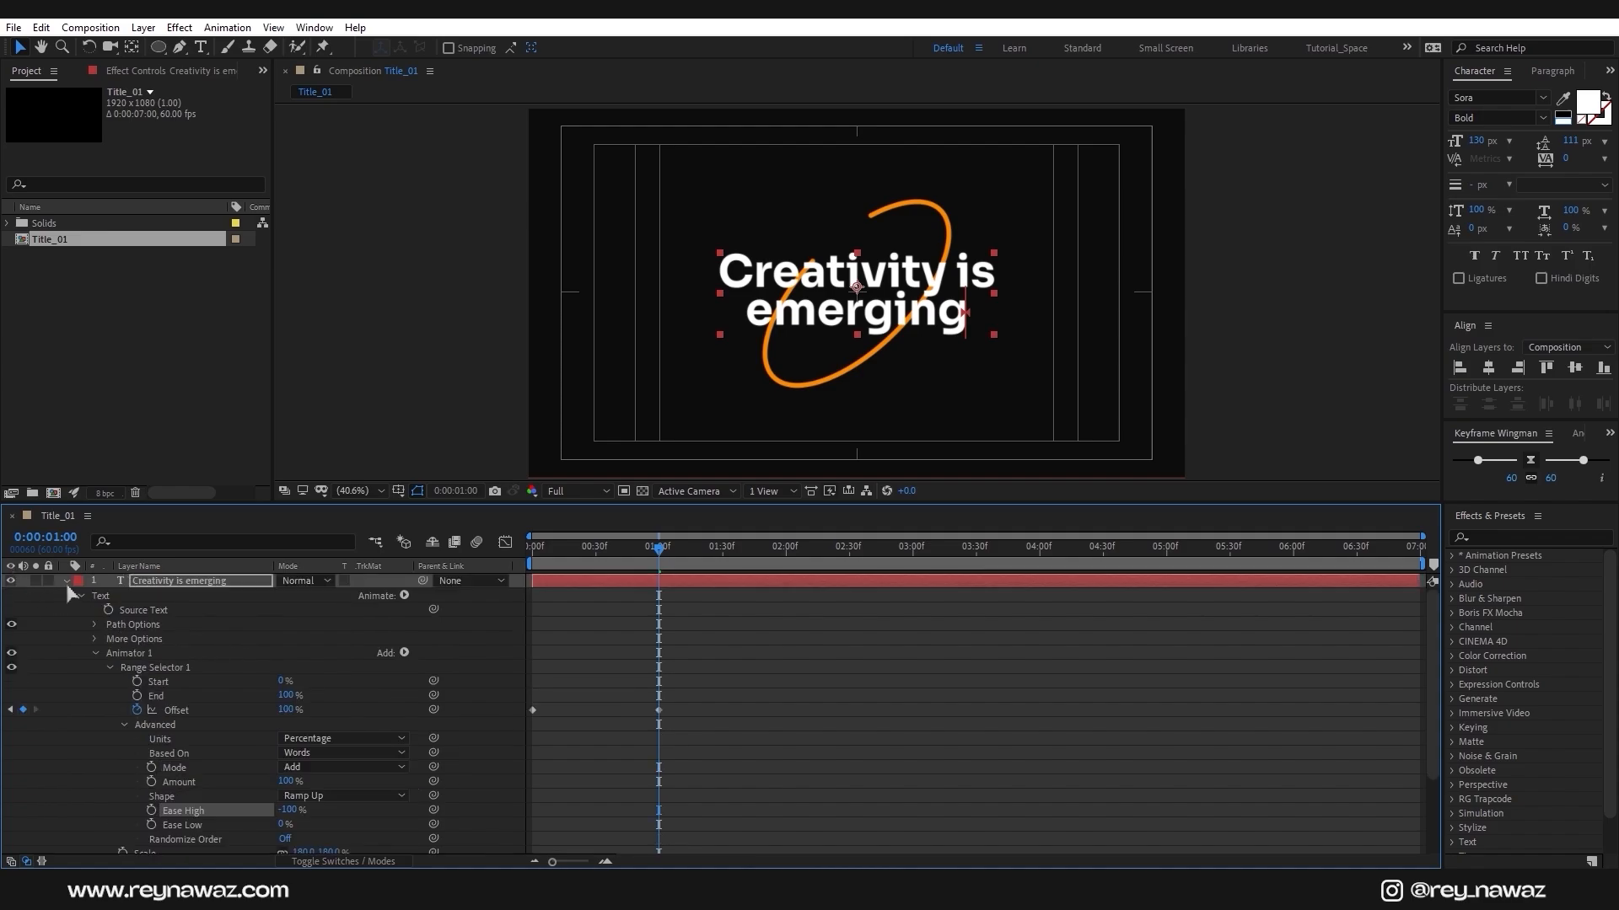
pyautogui.click(66, 582)
pyautogui.moveTo(542, 585); pyautogui.dragTo(670, 581)
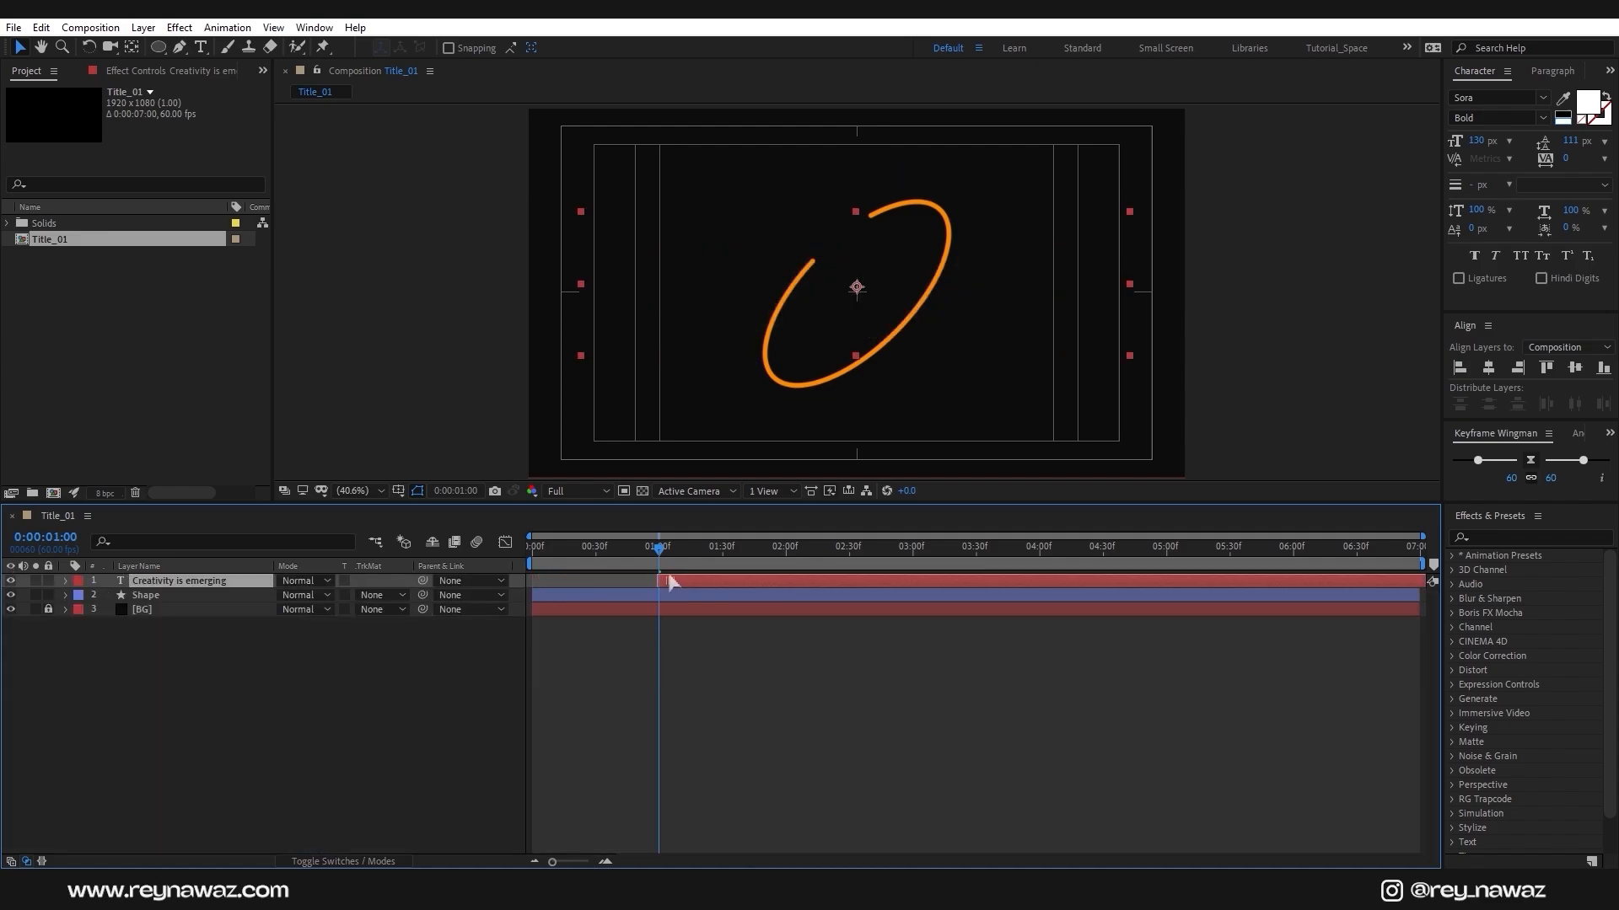
# Start Scale keyframes at 100% on both the title text layer and the Shape layer at 1:30
pyautogui.click(724, 553)
pyautogui.press('pageup')
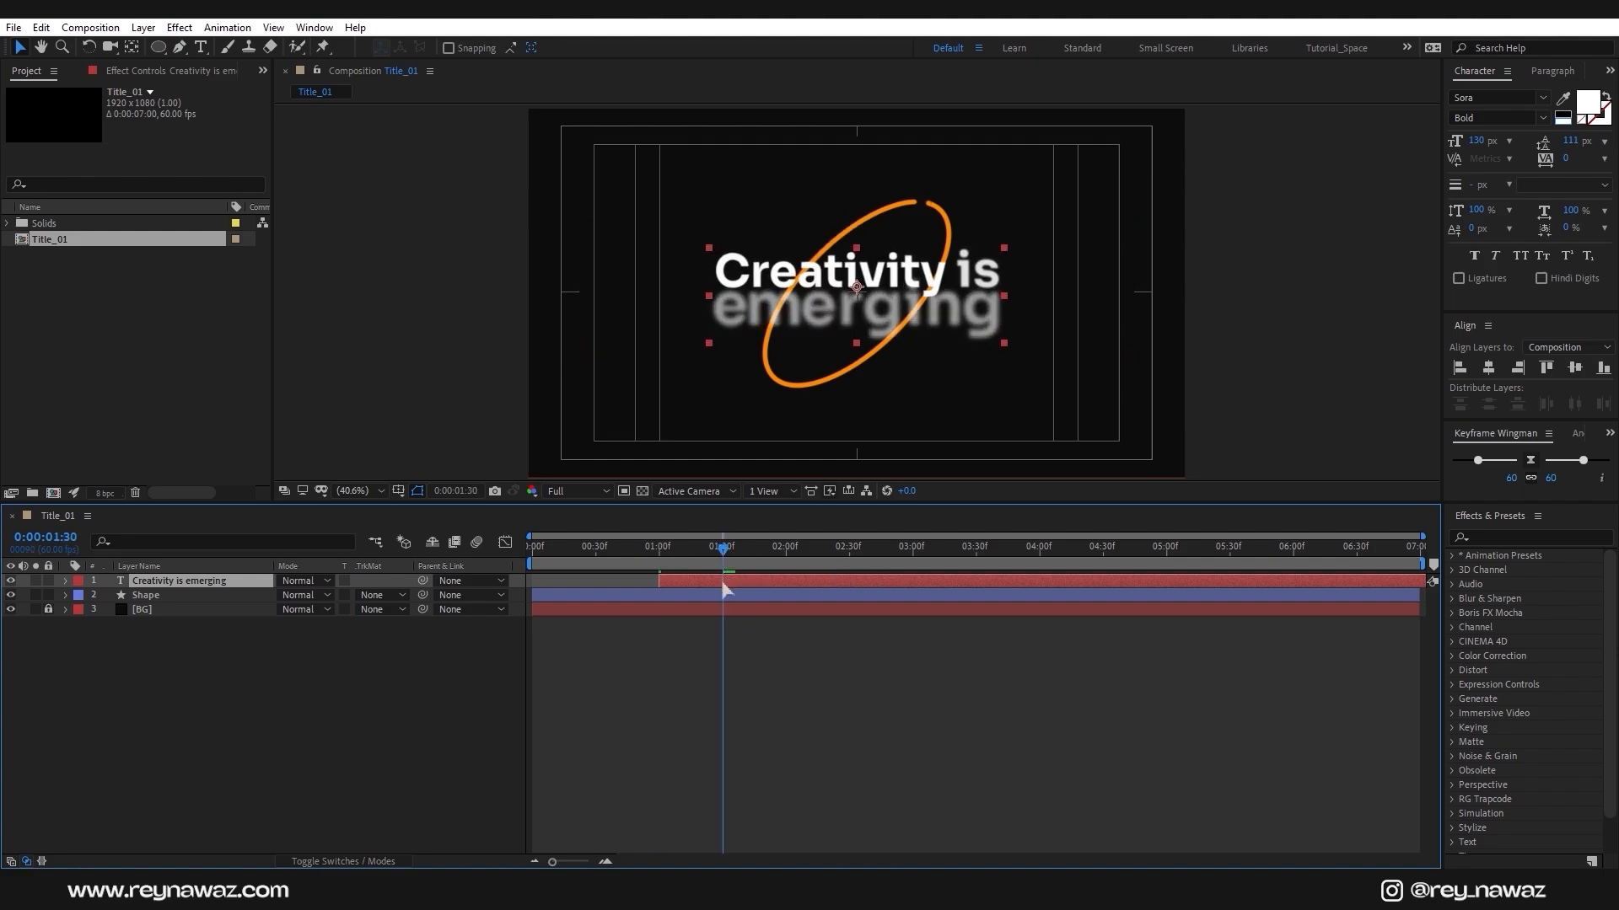
pyautogui.click(173, 597)
pyautogui.keyDown('shift'); pyautogui.click(221, 583); pyautogui.keyUp('shift')
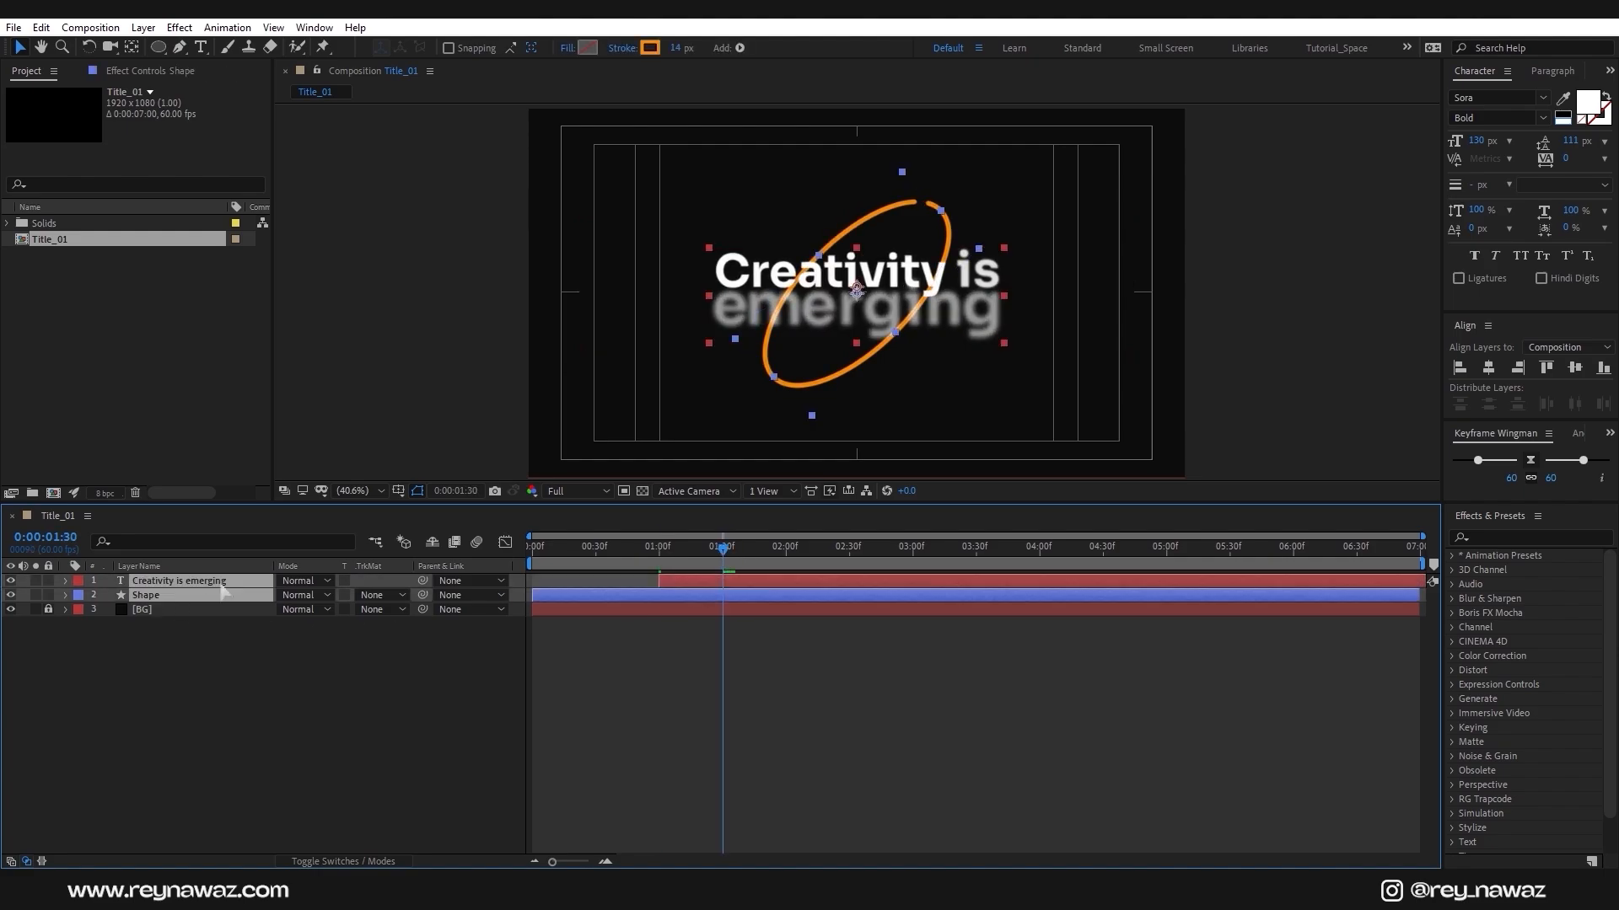
pyautogui.press('s')
pyautogui.click(107, 595)
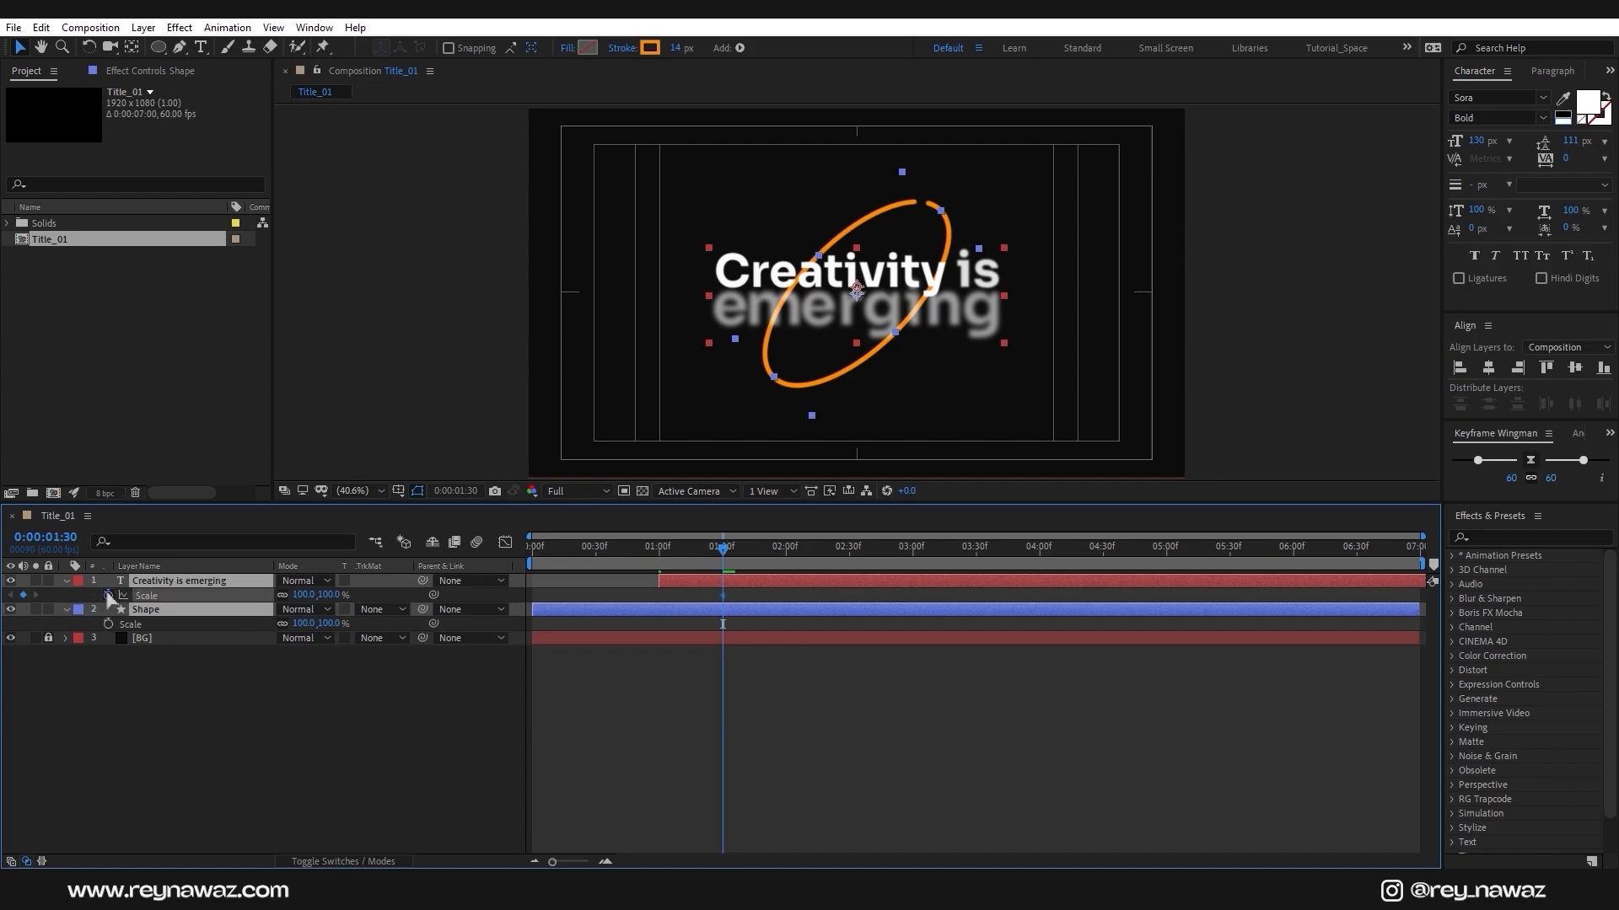
# At 2:30, set the text layer's Scale to 85% and the Shape layer's Scale to 110%
pyautogui.moveTo(723, 549); pyautogui.dragTo(851, 569)
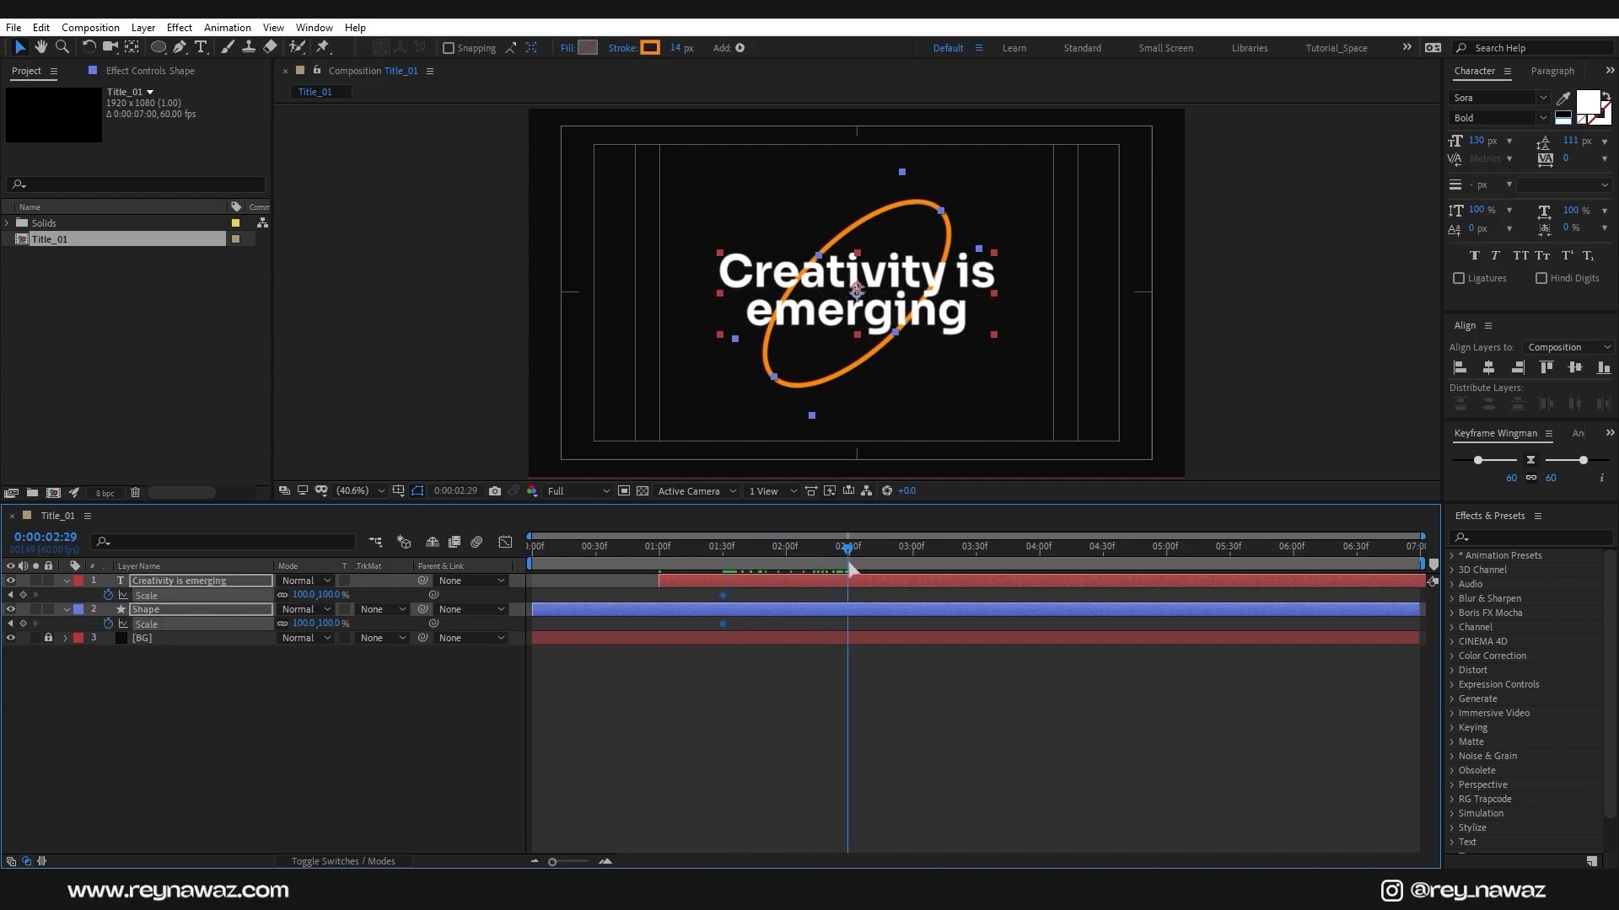
pyautogui.click(320, 675)
pyautogui.click(331, 595)
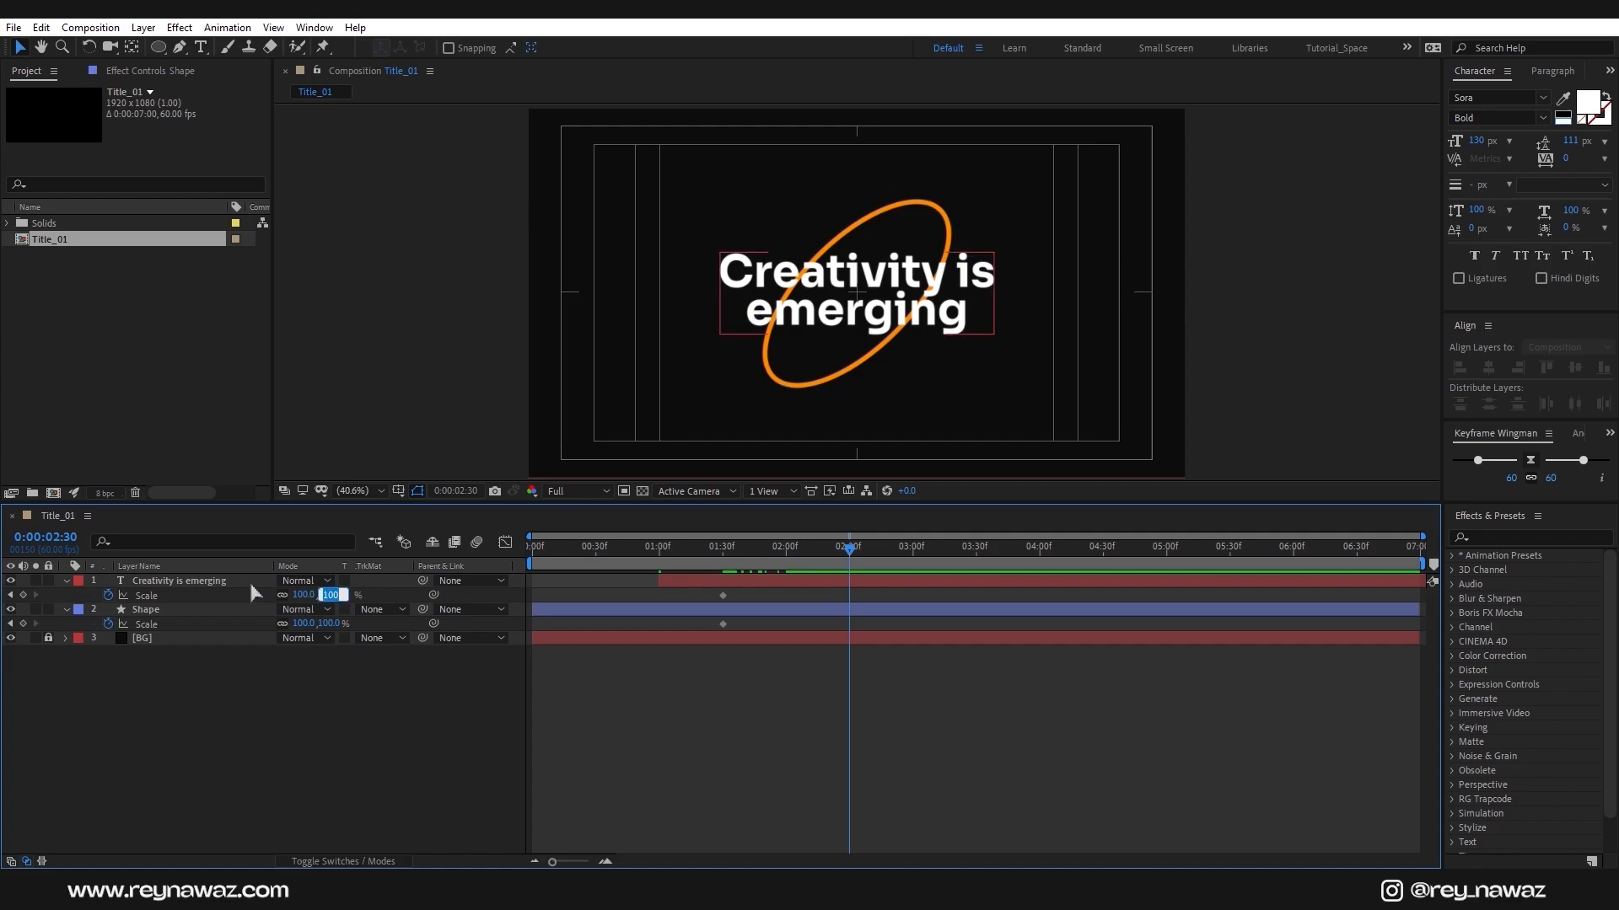
pyautogui.write('85')
pyautogui.press('Return')
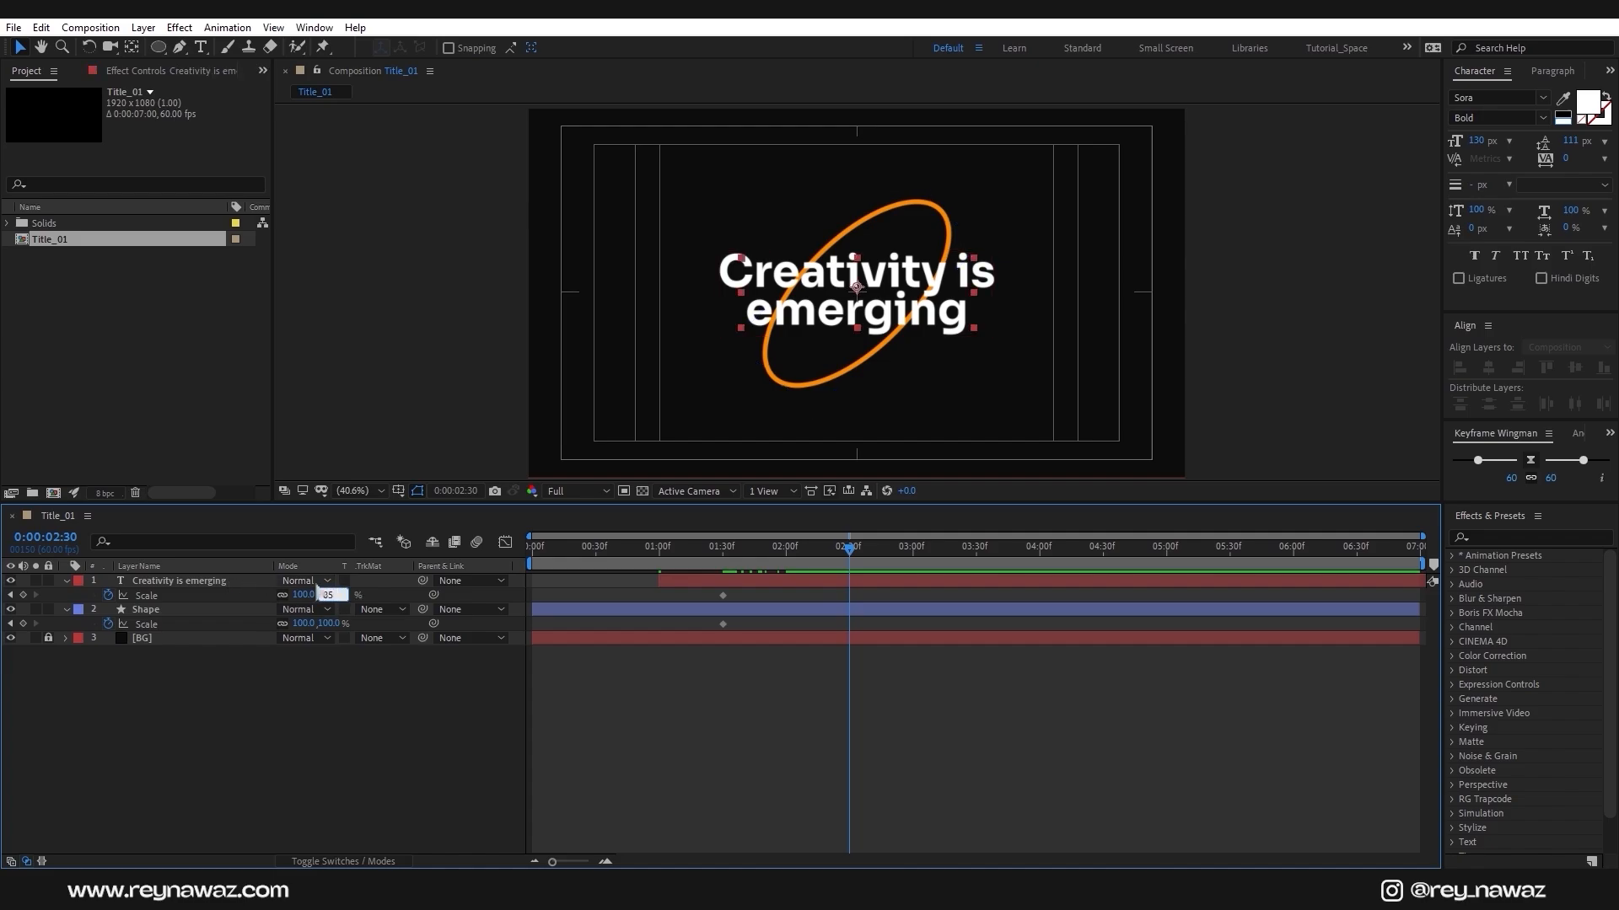
pyautogui.click(333, 624)
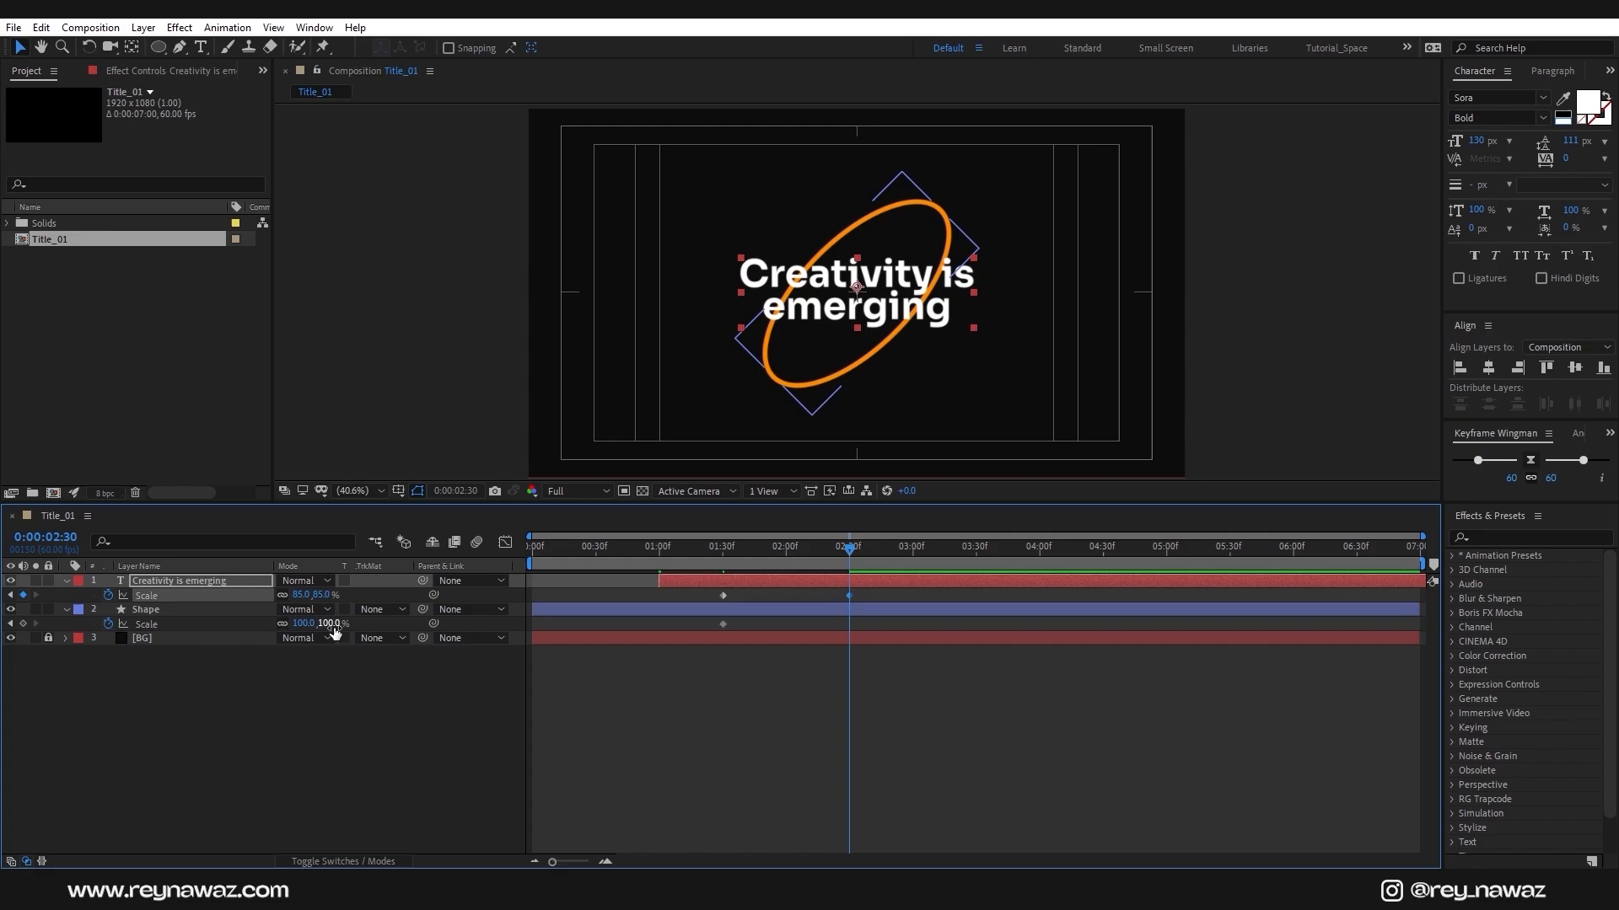
pyautogui.write('110')
pyautogui.press('Return')
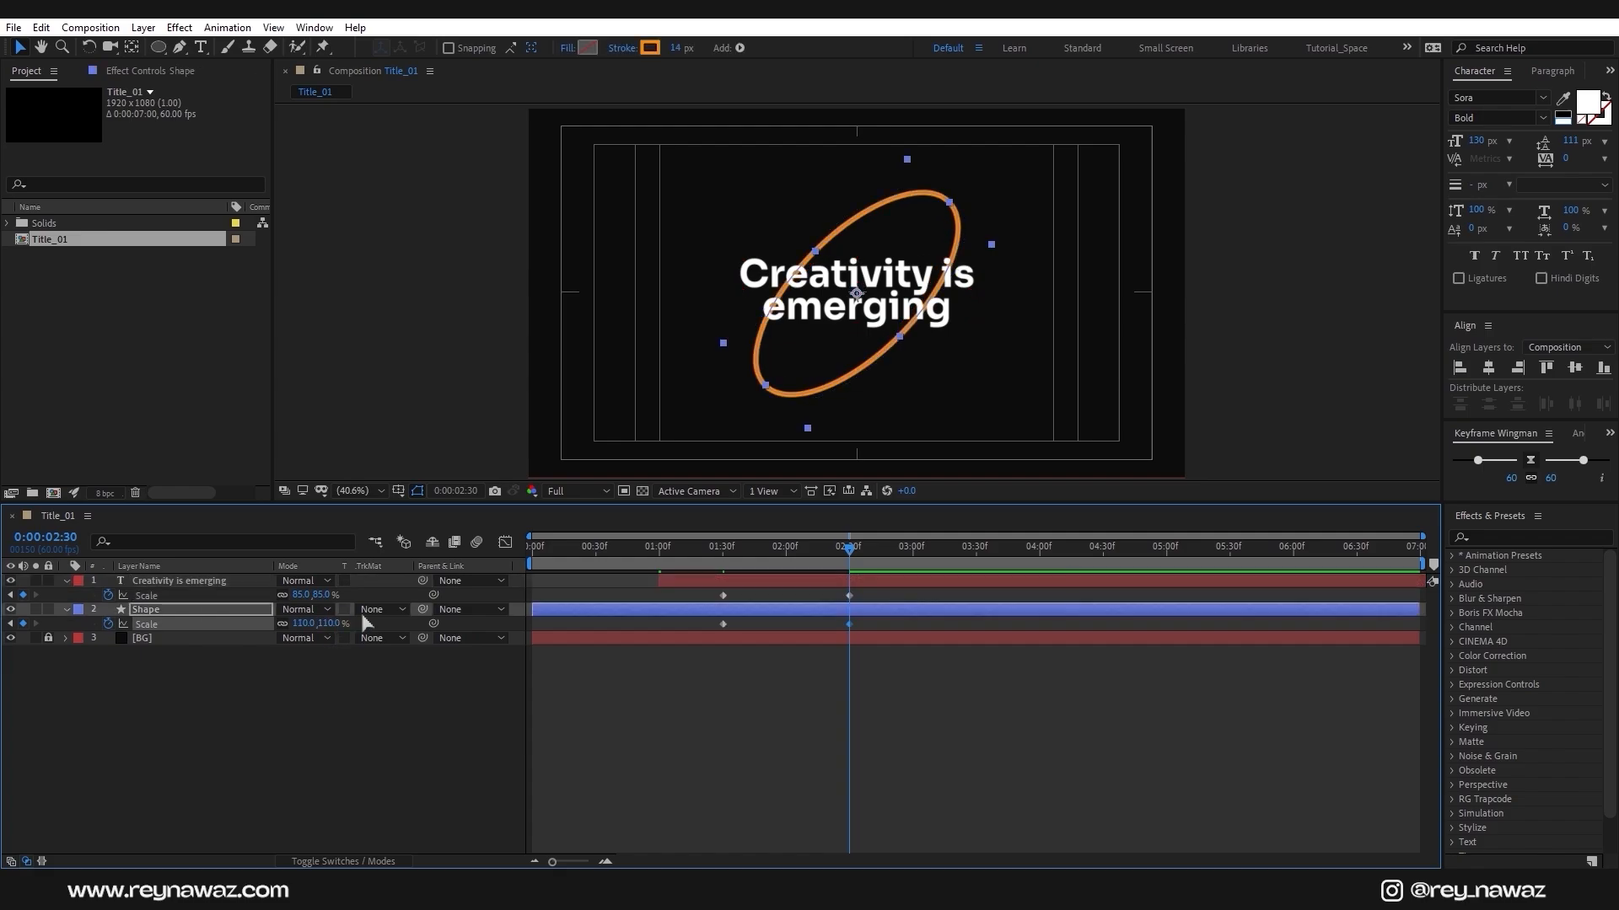
# Apply Easy Ease to the Scale keyframes of both layers and adjust their influence handles in the speed graph
pyautogui.moveTo(860, 593); pyautogui.dragTo(702, 641)
pyautogui.rightClick(723, 596)
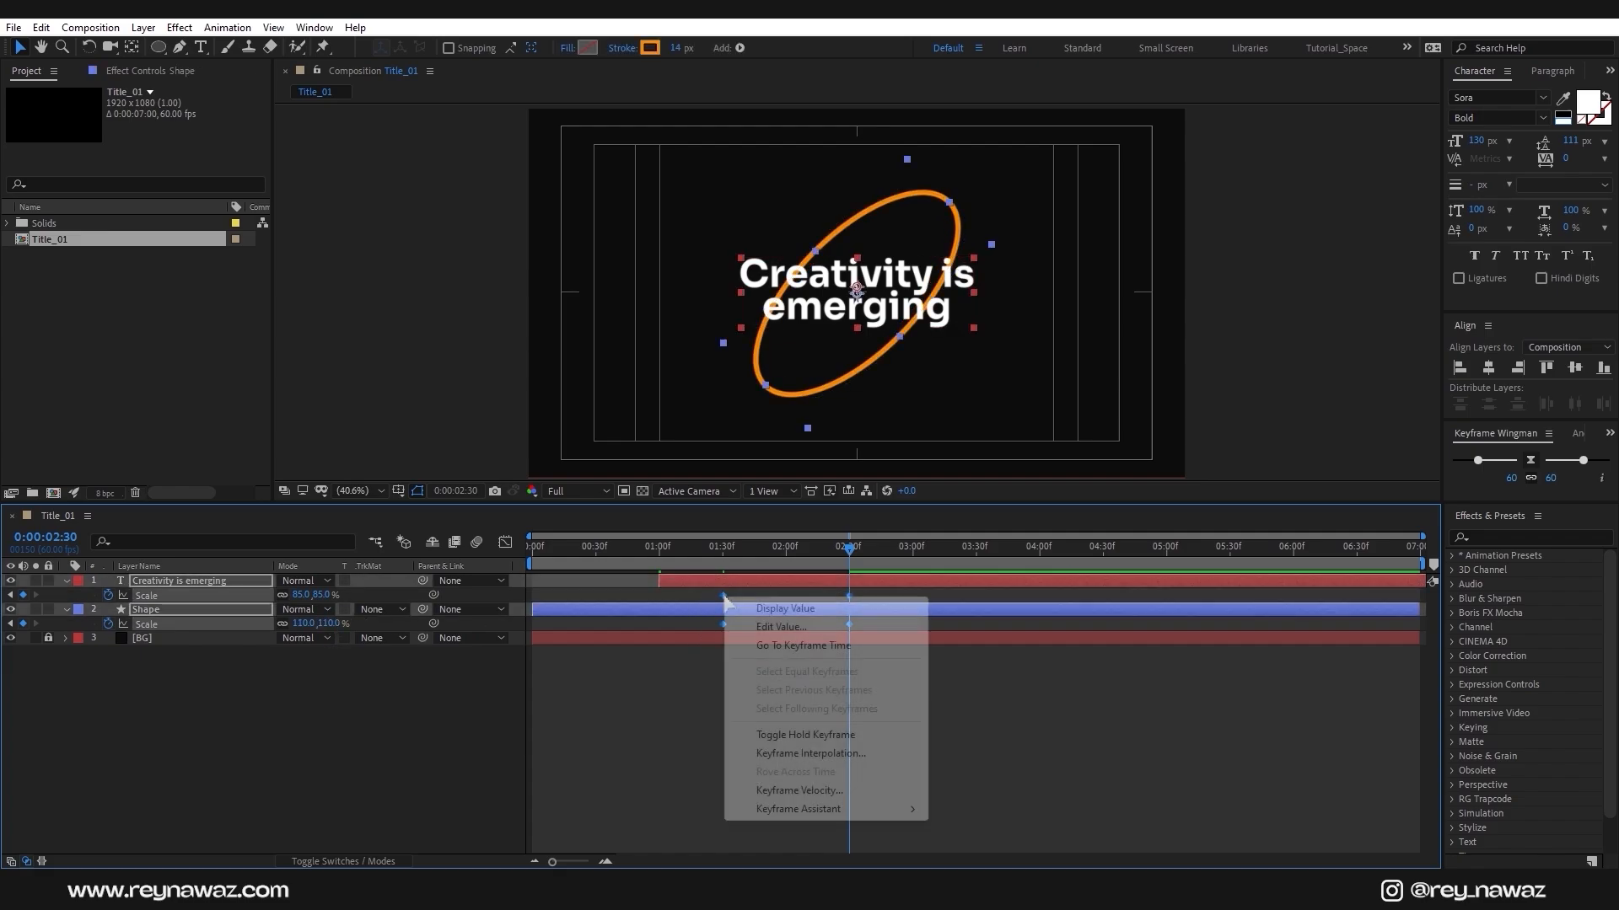
pyautogui.moveTo(830, 808)
pyautogui.click(1006, 681)
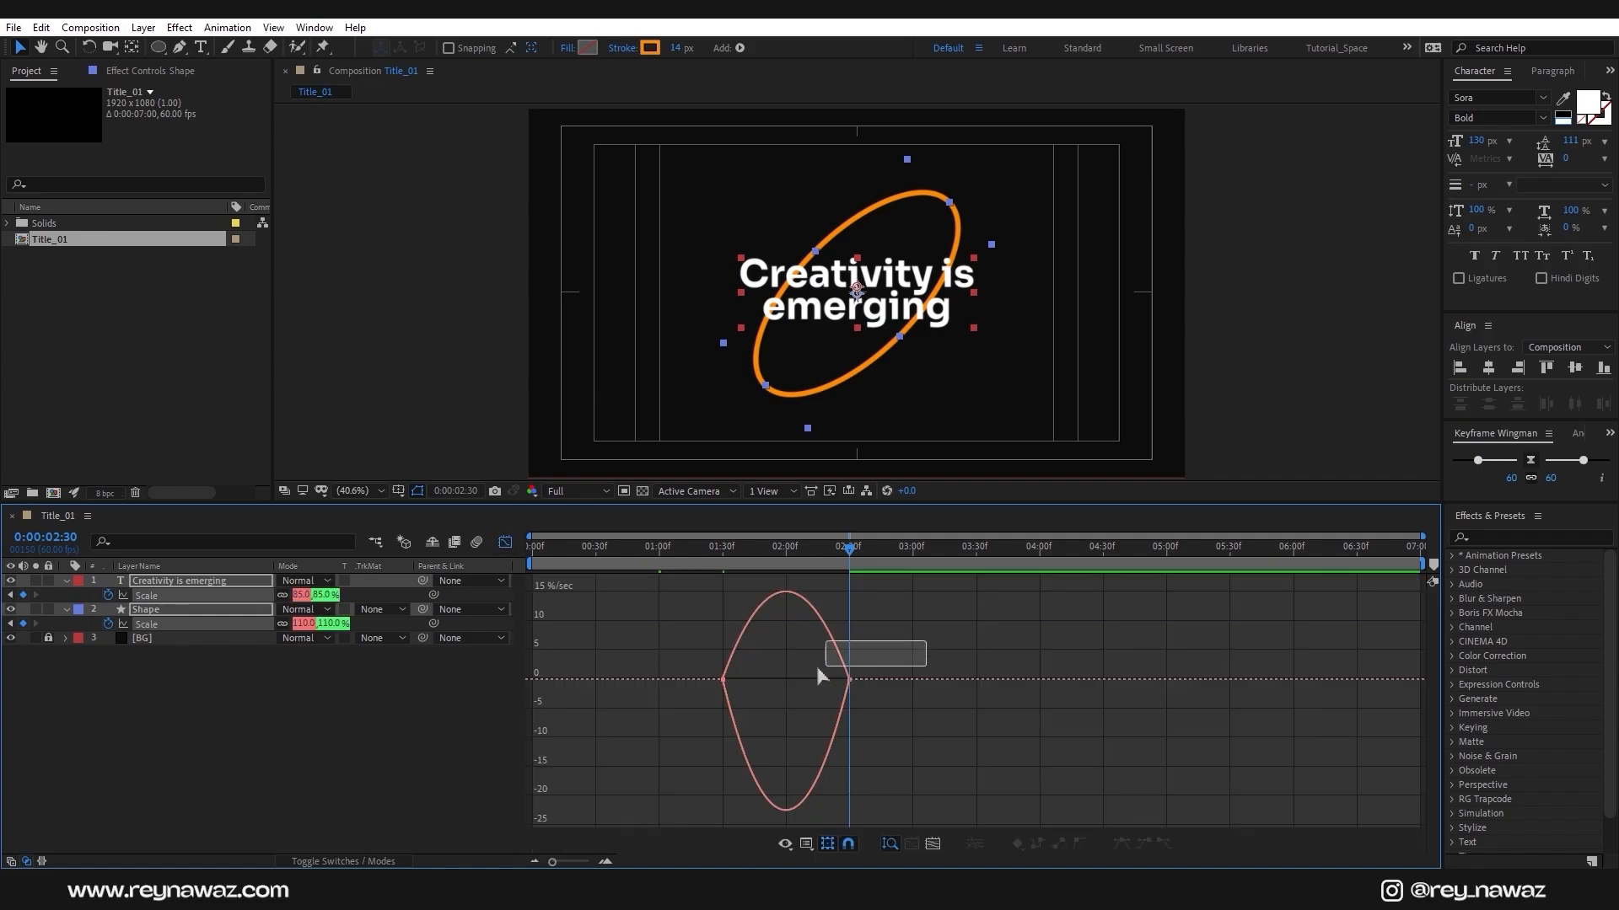
pyautogui.moveTo(818, 674); pyautogui.dragTo(675, 708)
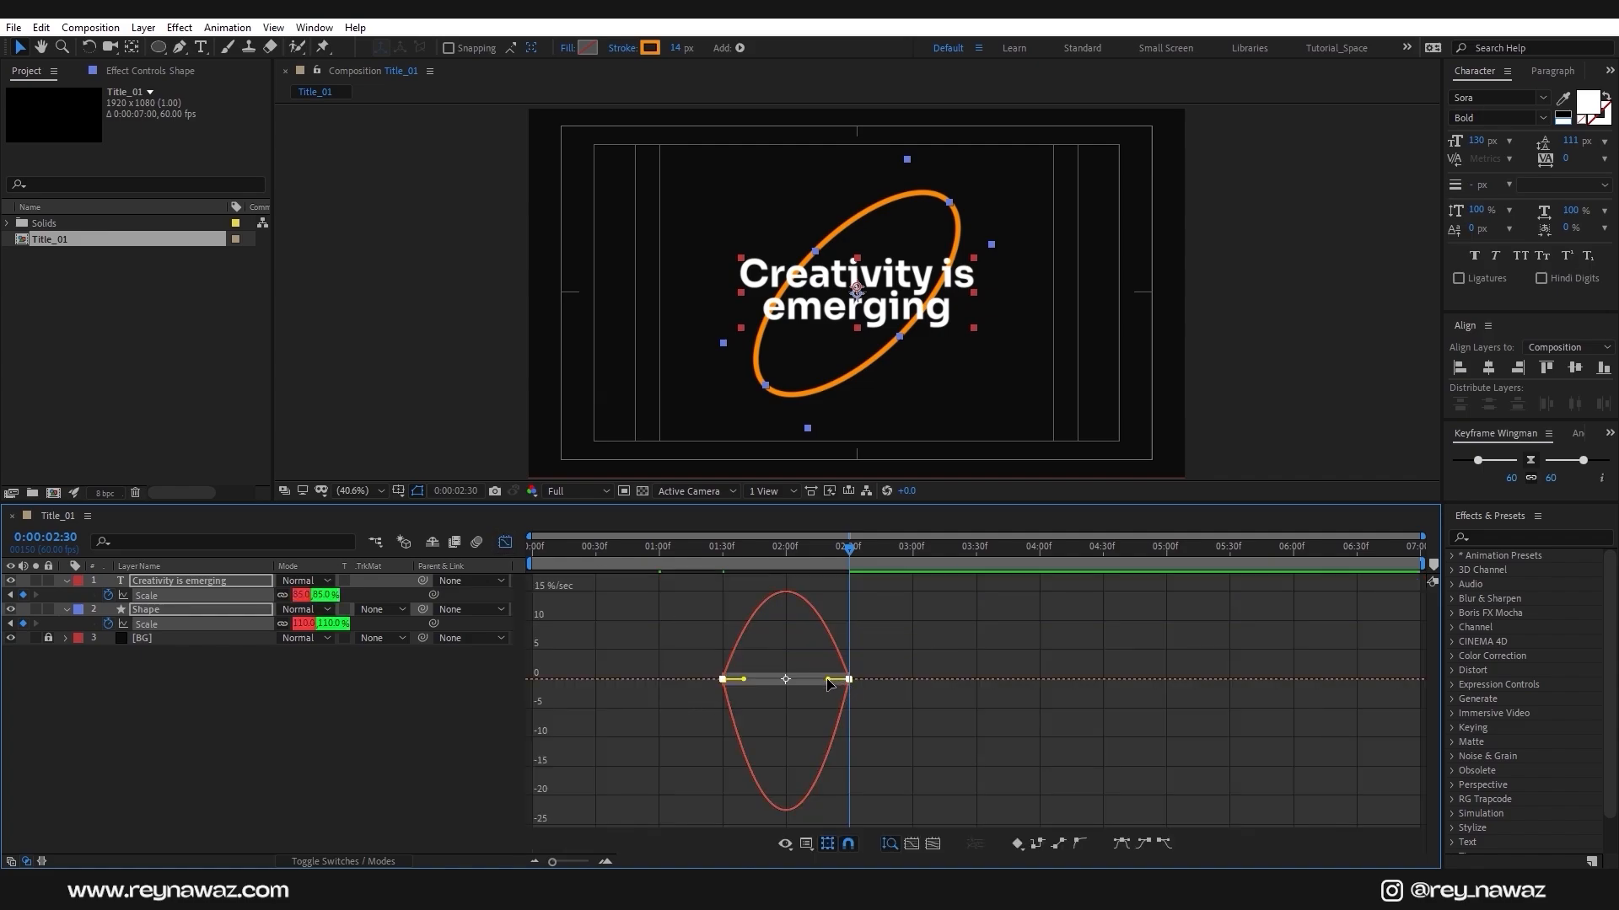
pyautogui.moveTo(827, 680)
pyautogui.mouseDown()
pyautogui.moveTo(748, 682)
pyautogui.moveTo(843, 682)
pyautogui.mouseUp()
pyautogui.hotkey('shift', 'F3')
# End the work area at 3:00 and preview the animation from the start
pyautogui.click(913, 554)
pyautogui.press('n')
pyautogui.press('Home')
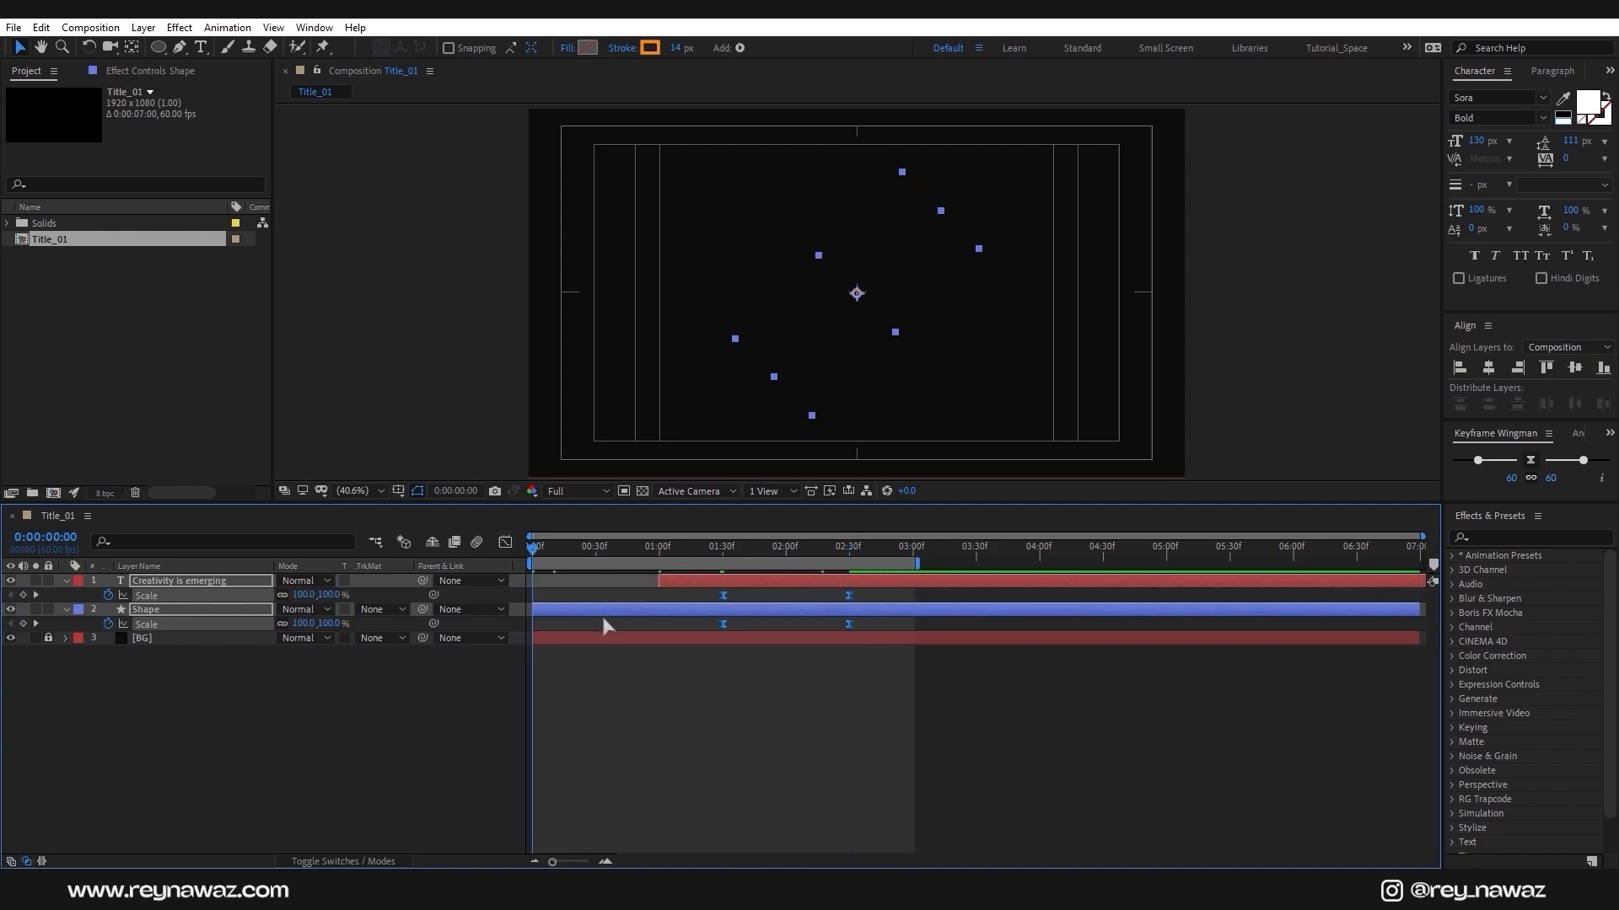
pyautogui.press('space')
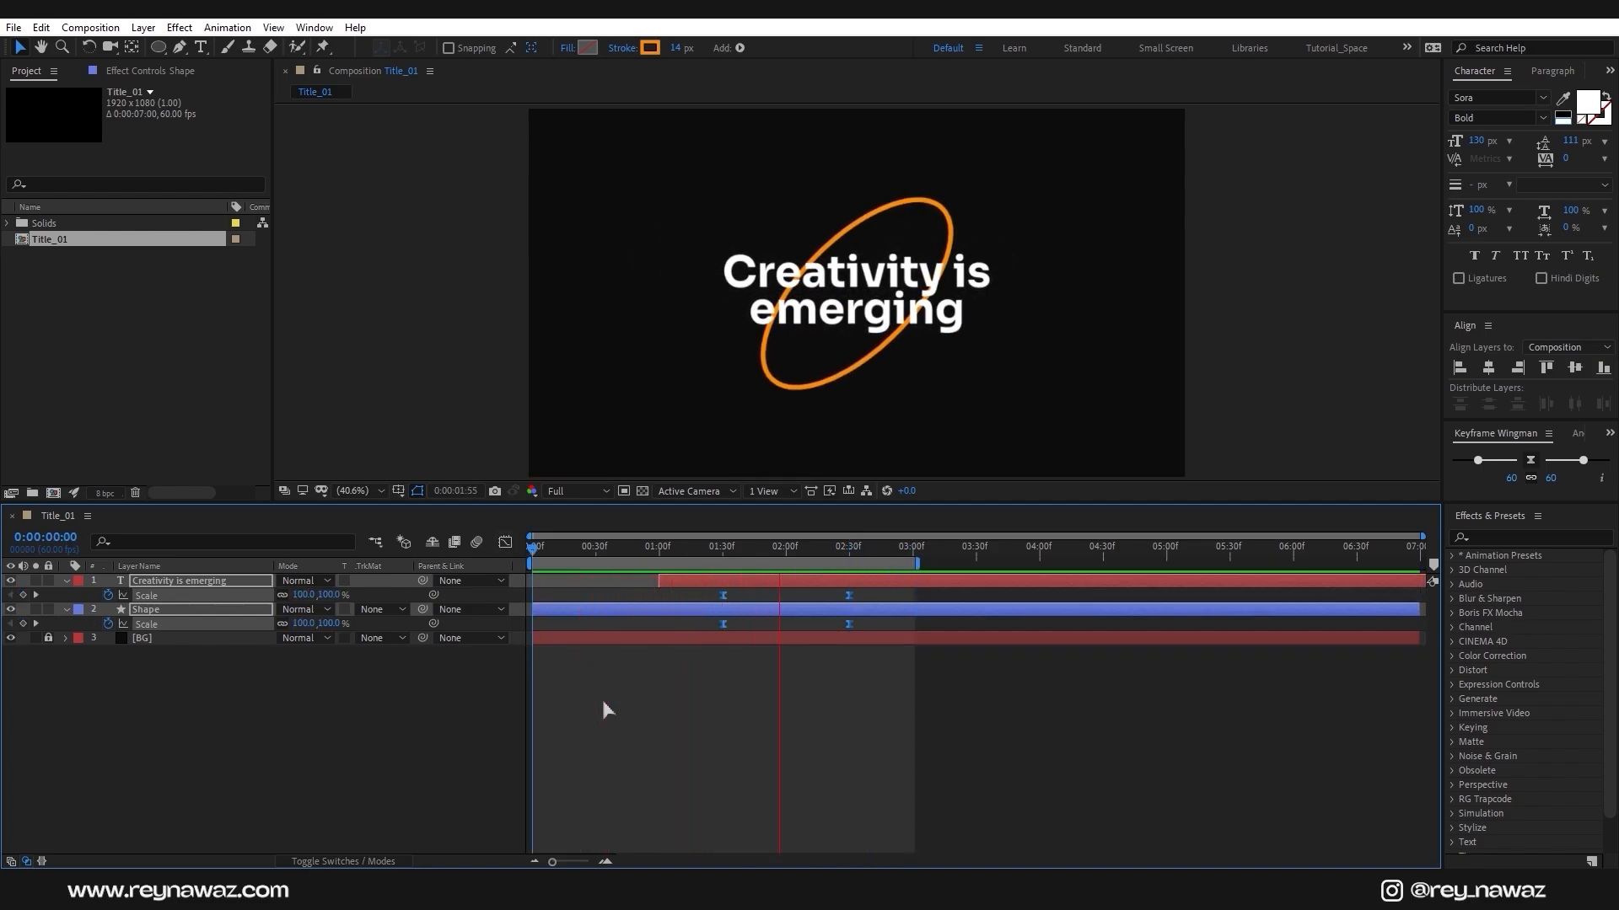
# Delay both layers' Scale keyframes so that the first pair falls at 1:50, and preview the animation
pyautogui.moveTo(719, 553); pyautogui.dragTo(723, 570)
pyautogui.moveTo(873, 593); pyautogui.dragTo(753, 624)
pyautogui.click(775, 550)
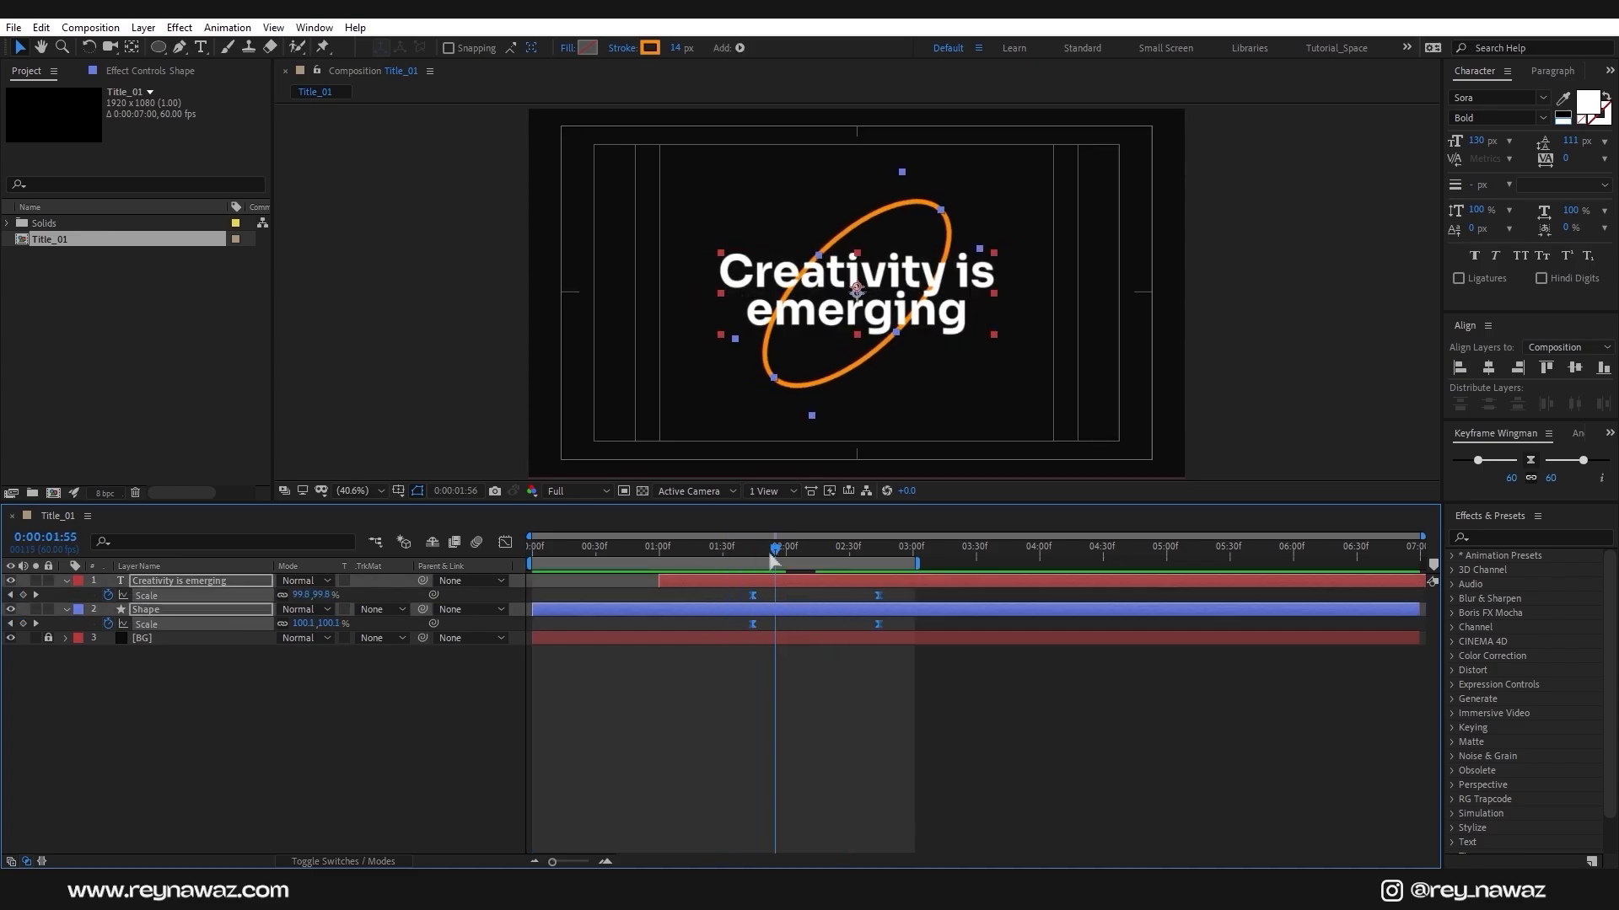
pyautogui.moveTo(770, 559); pyautogui.dragTo(765, 603)
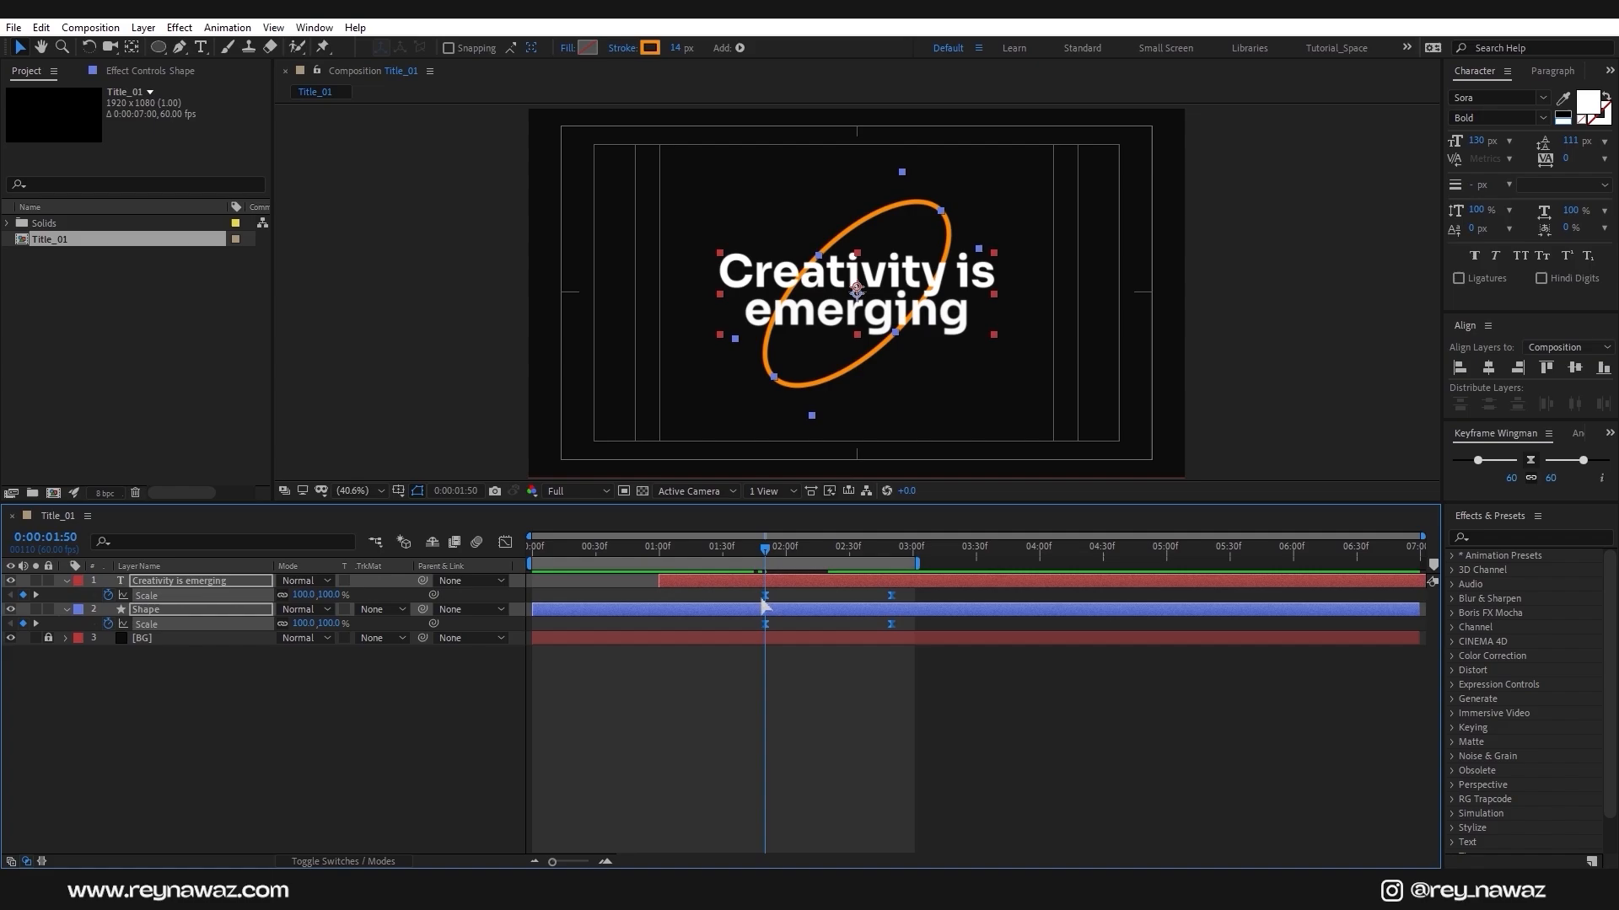
pyautogui.press('space')
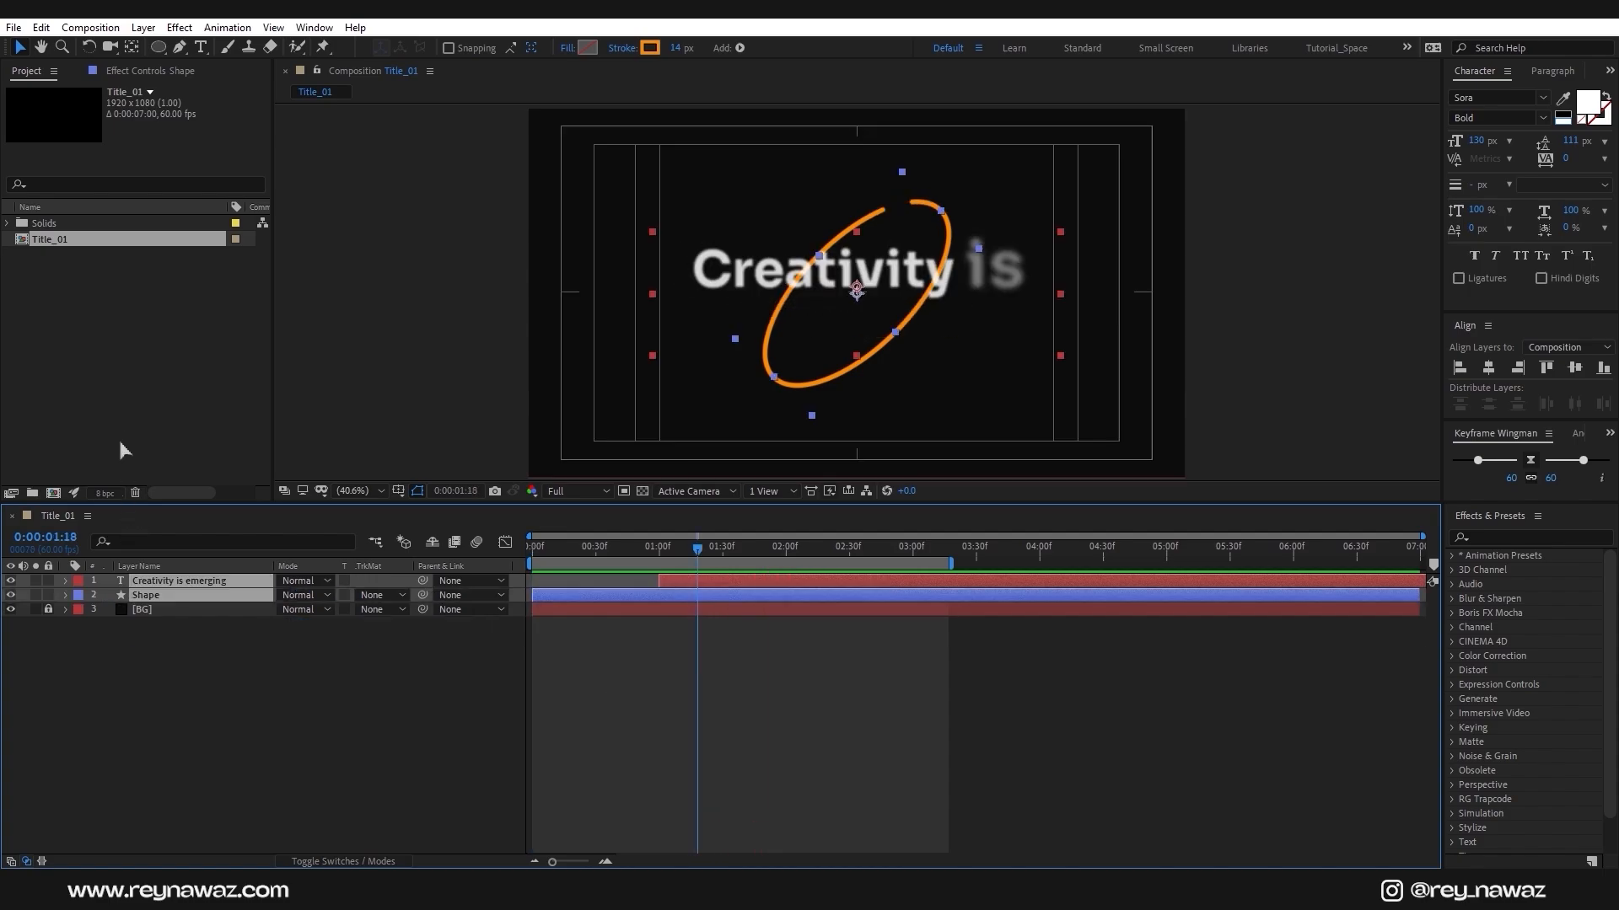
# Create a 1920 x 1080 composition named Title_02 at 60 fps with a 7-second duration
pyautogui.click(121, 444)
pyautogui.click(52, 493)
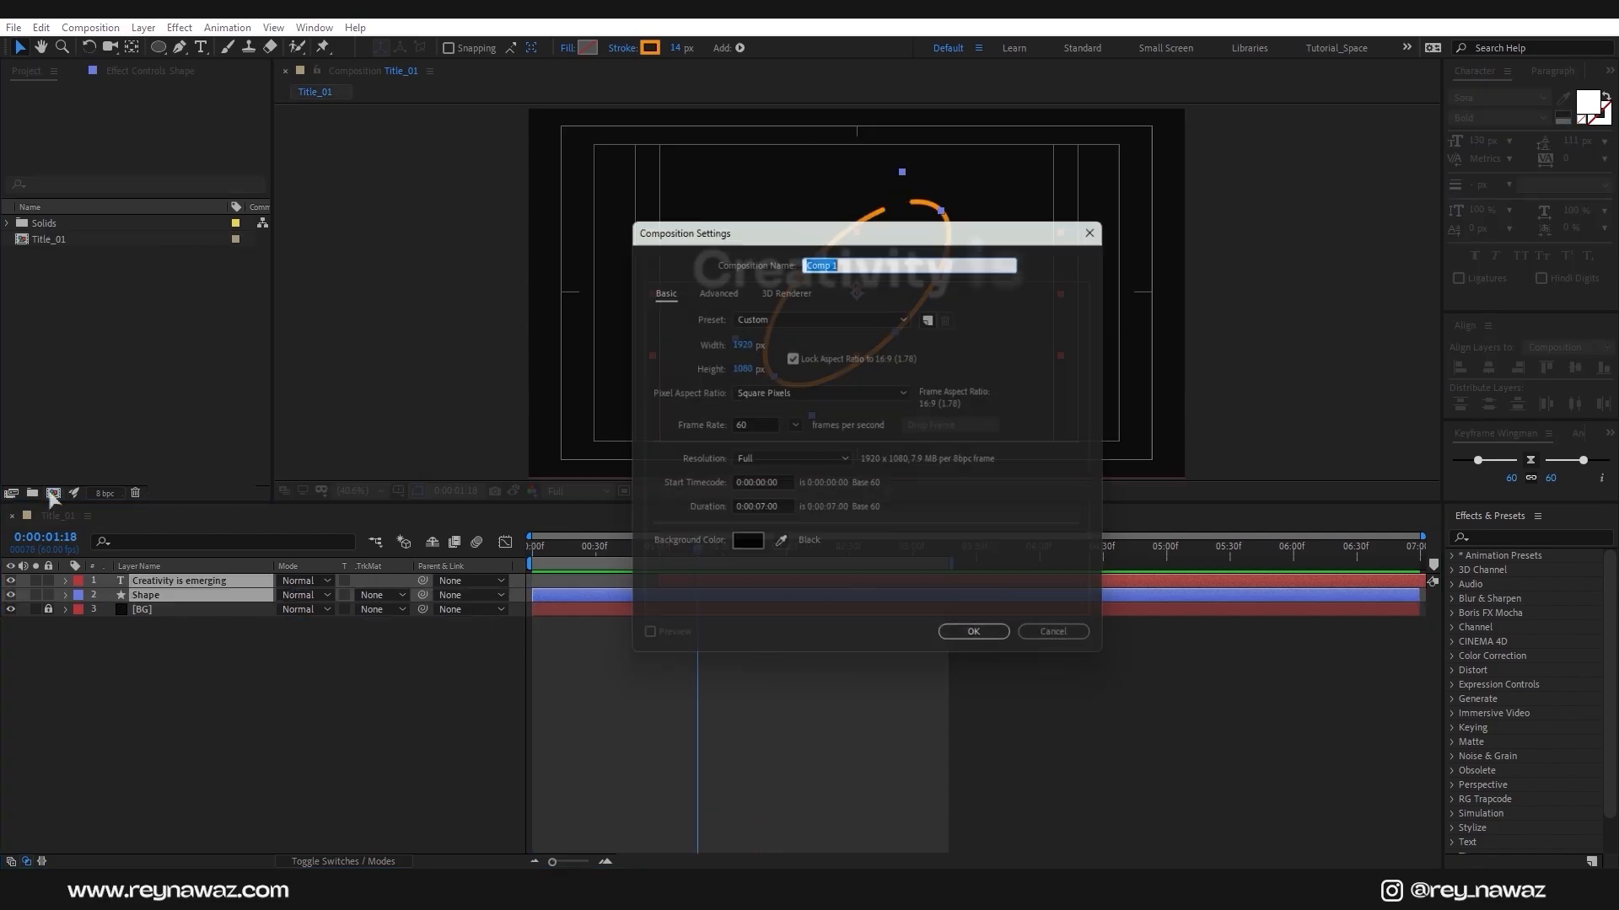
pyautogui.write('Title_02')
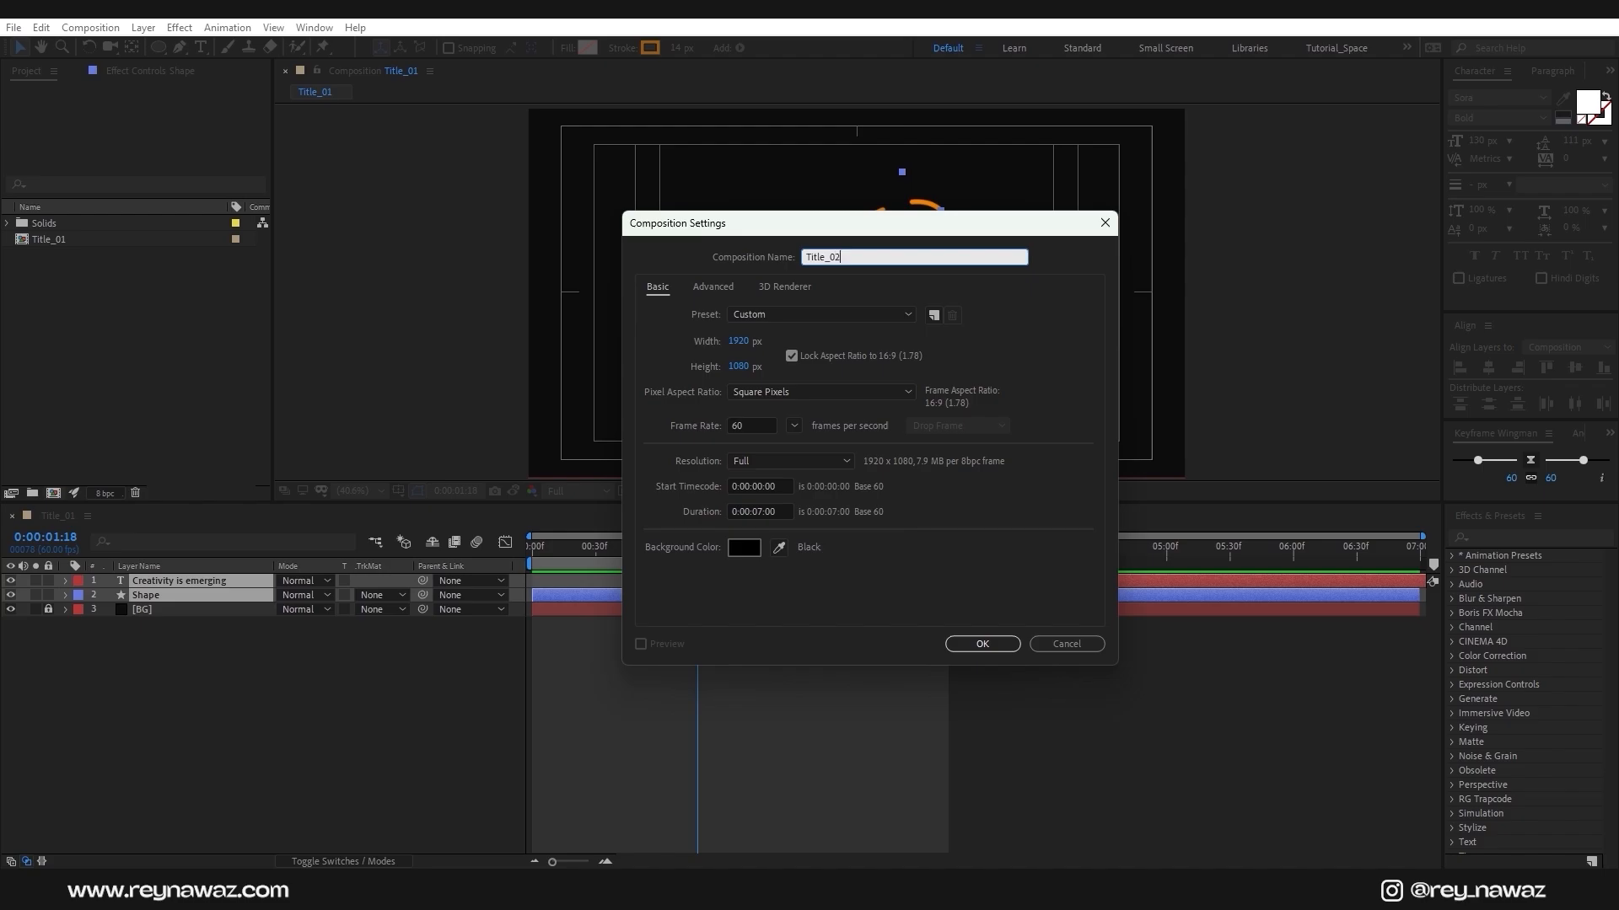
pyautogui.click(997, 645)
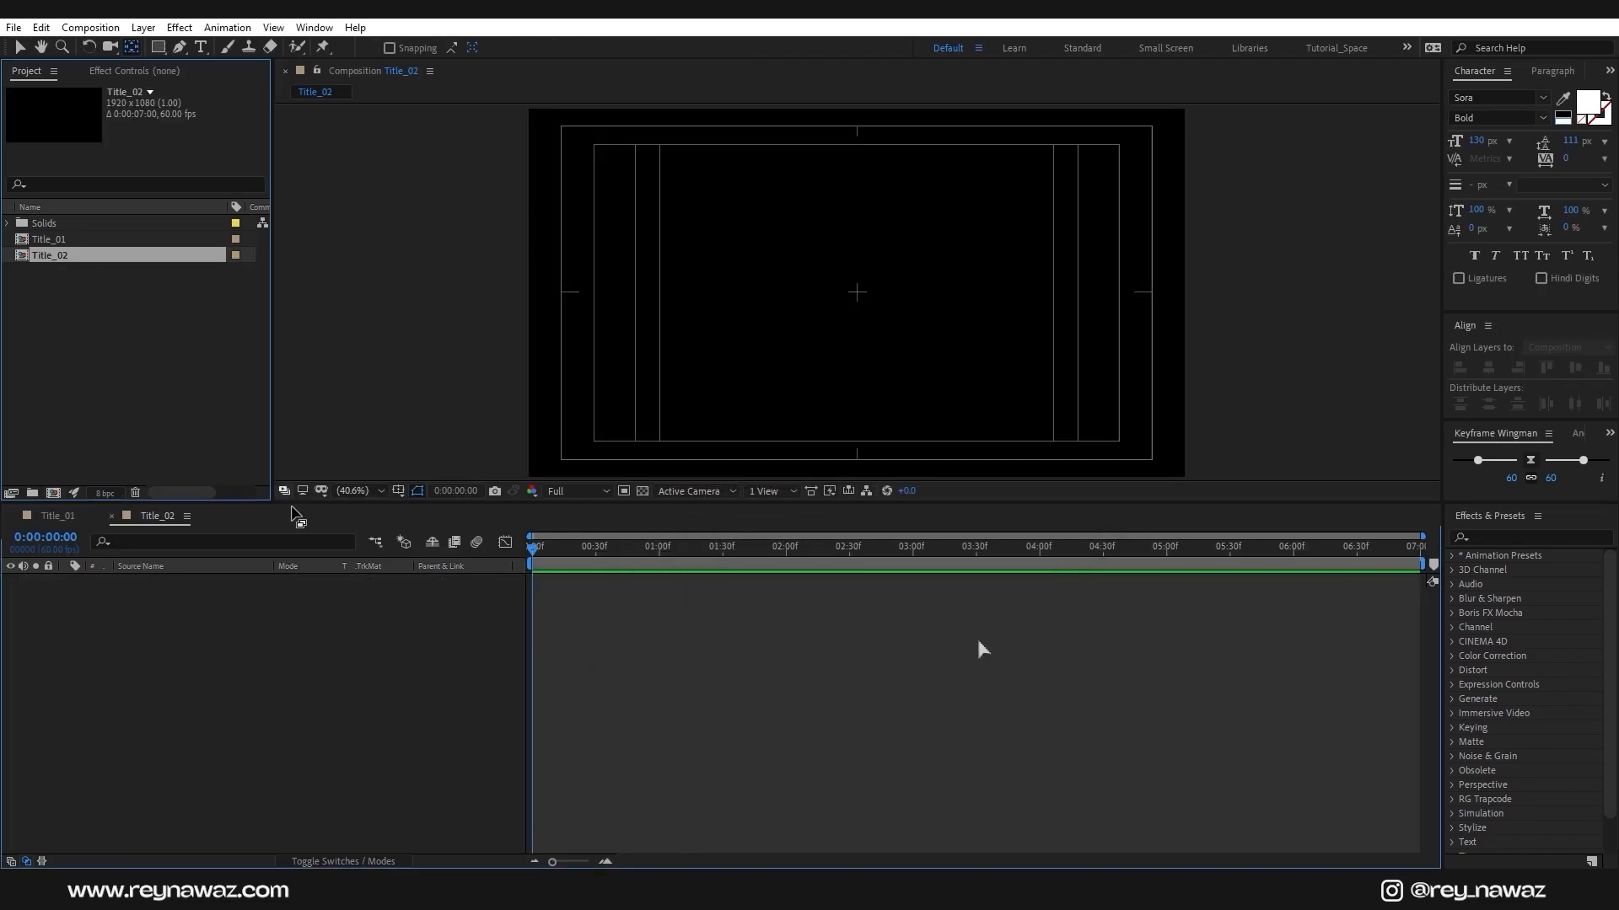
# Add a 1920 x 1080 near-black solid named BG to the new composition and lock its layer
pyautogui.rightClick(195, 612)
pyautogui.moveTo(256, 629)
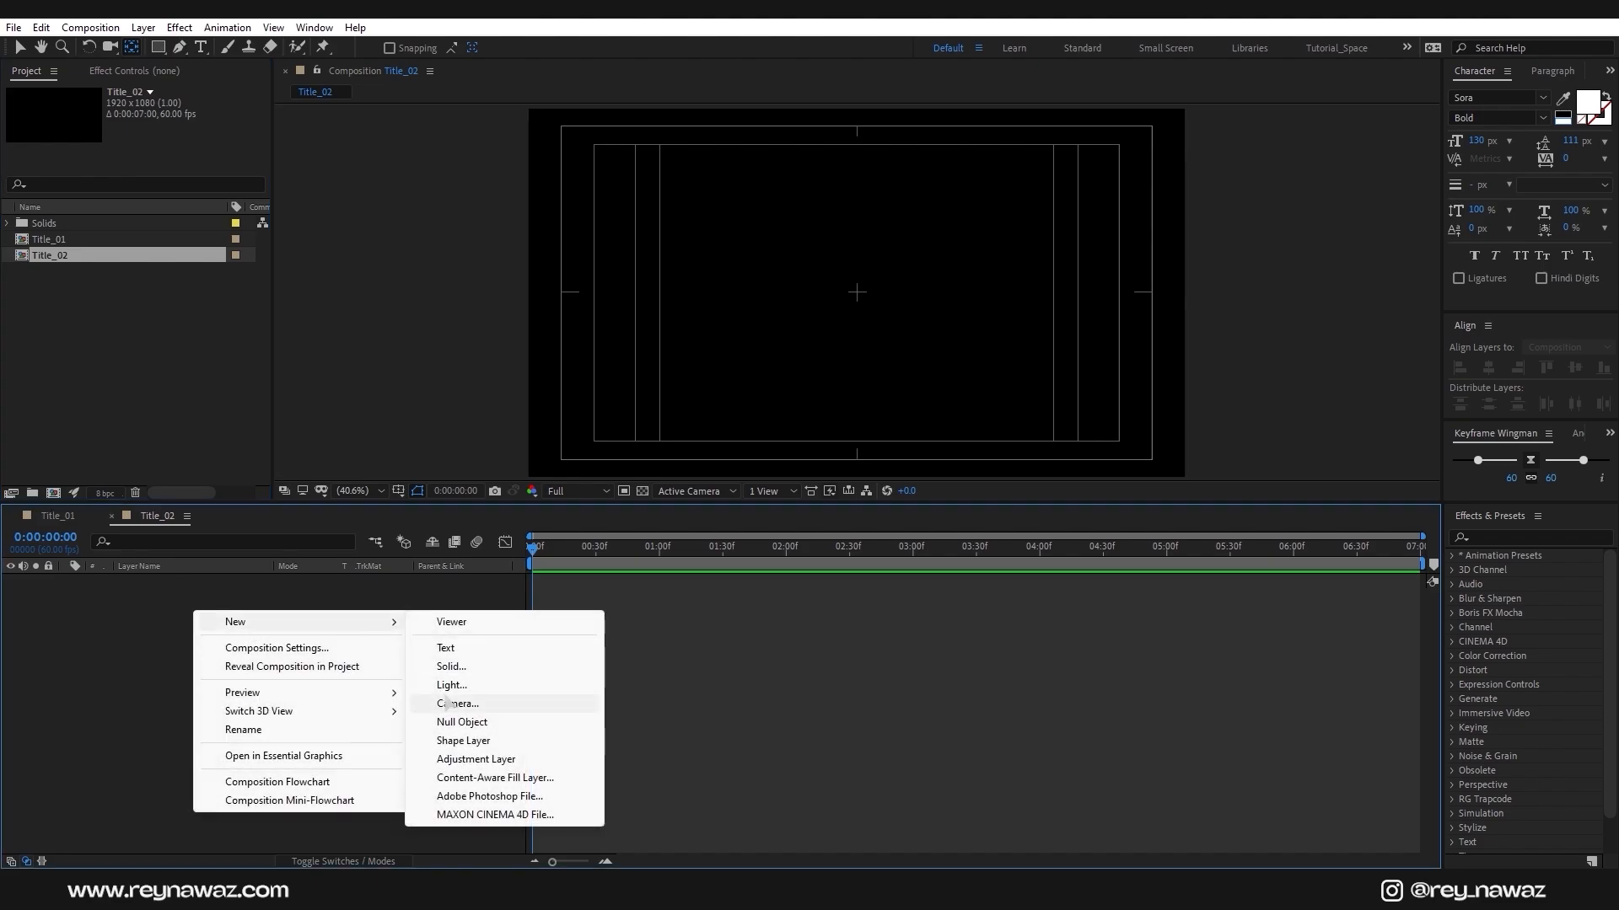
pyautogui.click(452, 667)
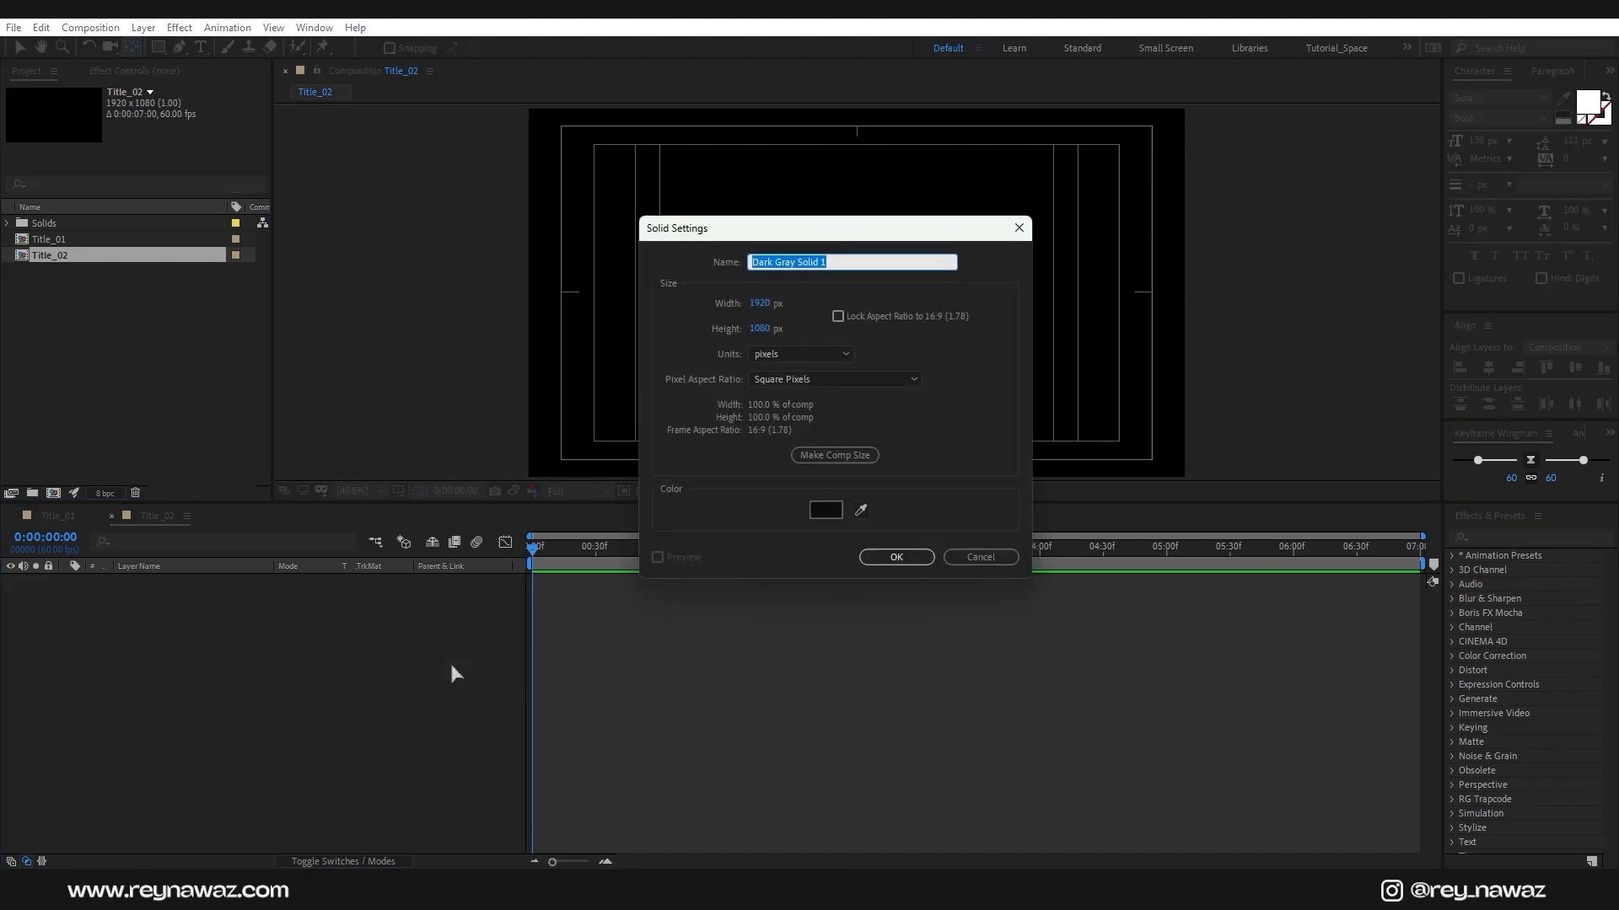
pyautogui.write('BG')
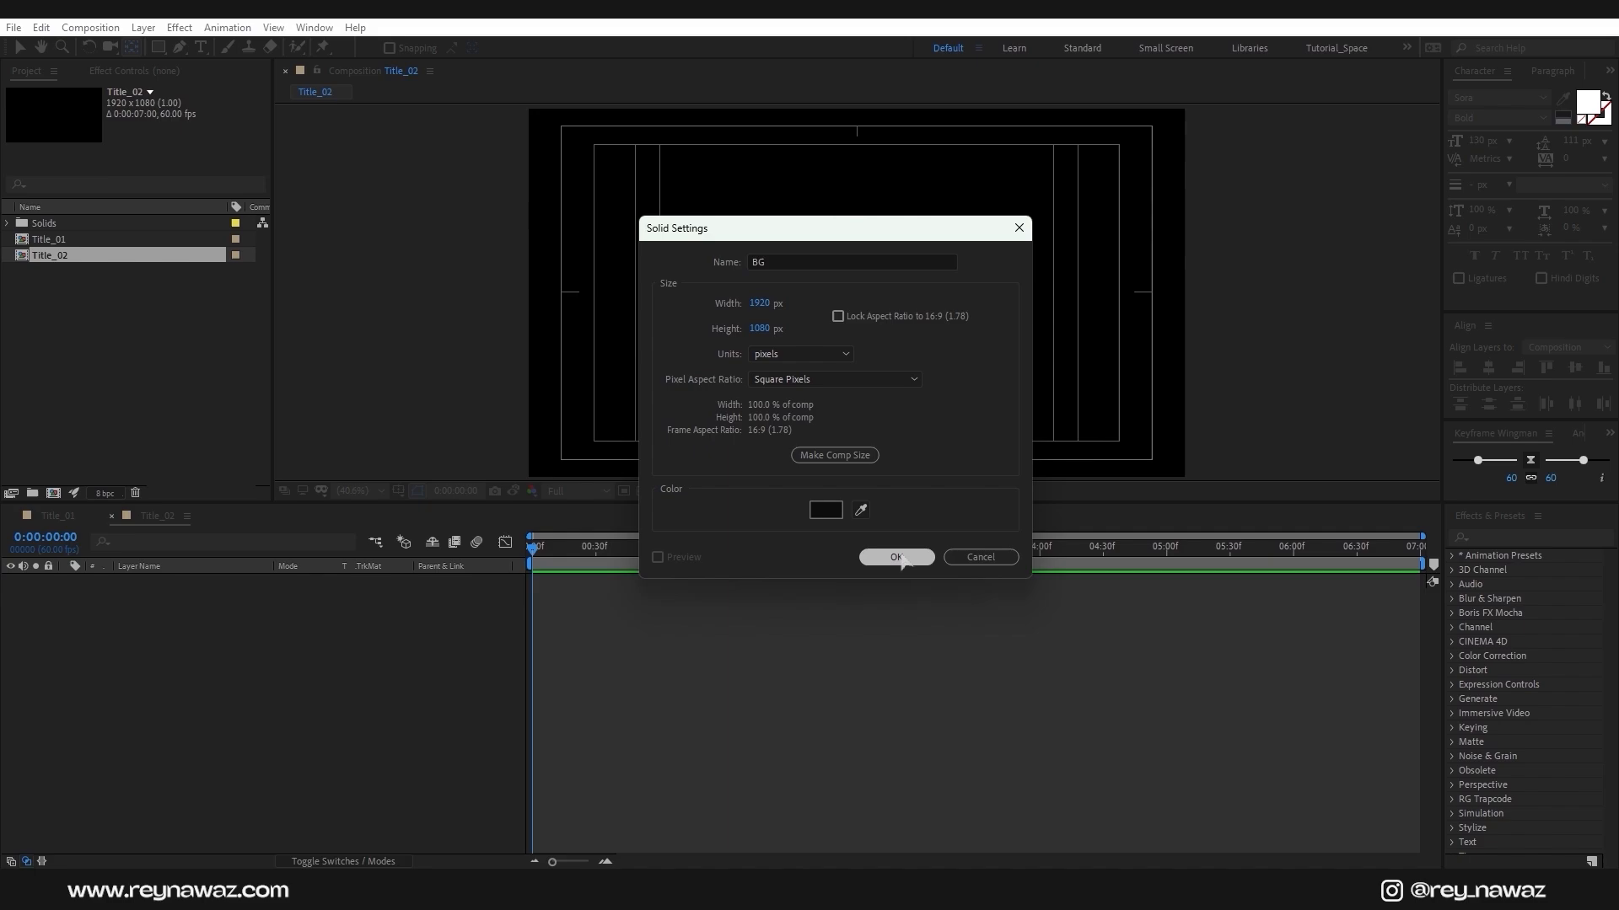
pyautogui.click(897, 556)
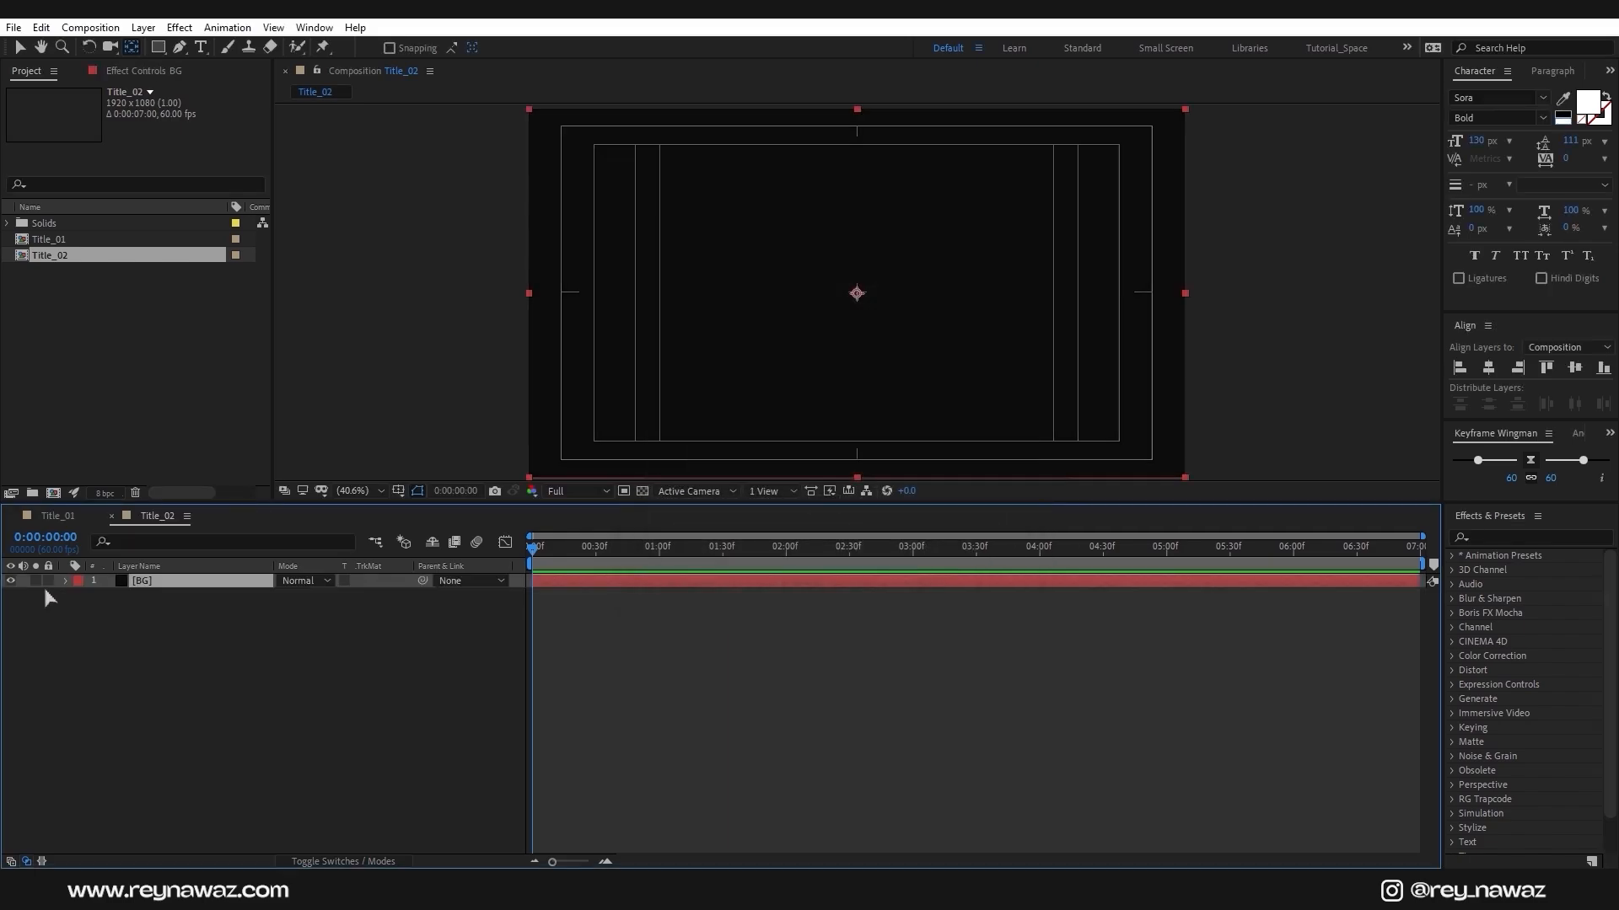
# Add a two-line text layer reading "THINK BEYOND" and "YOUR DREAMS." in capitals
pyautogui.click(201, 47)
pyautogui.click(749, 278)
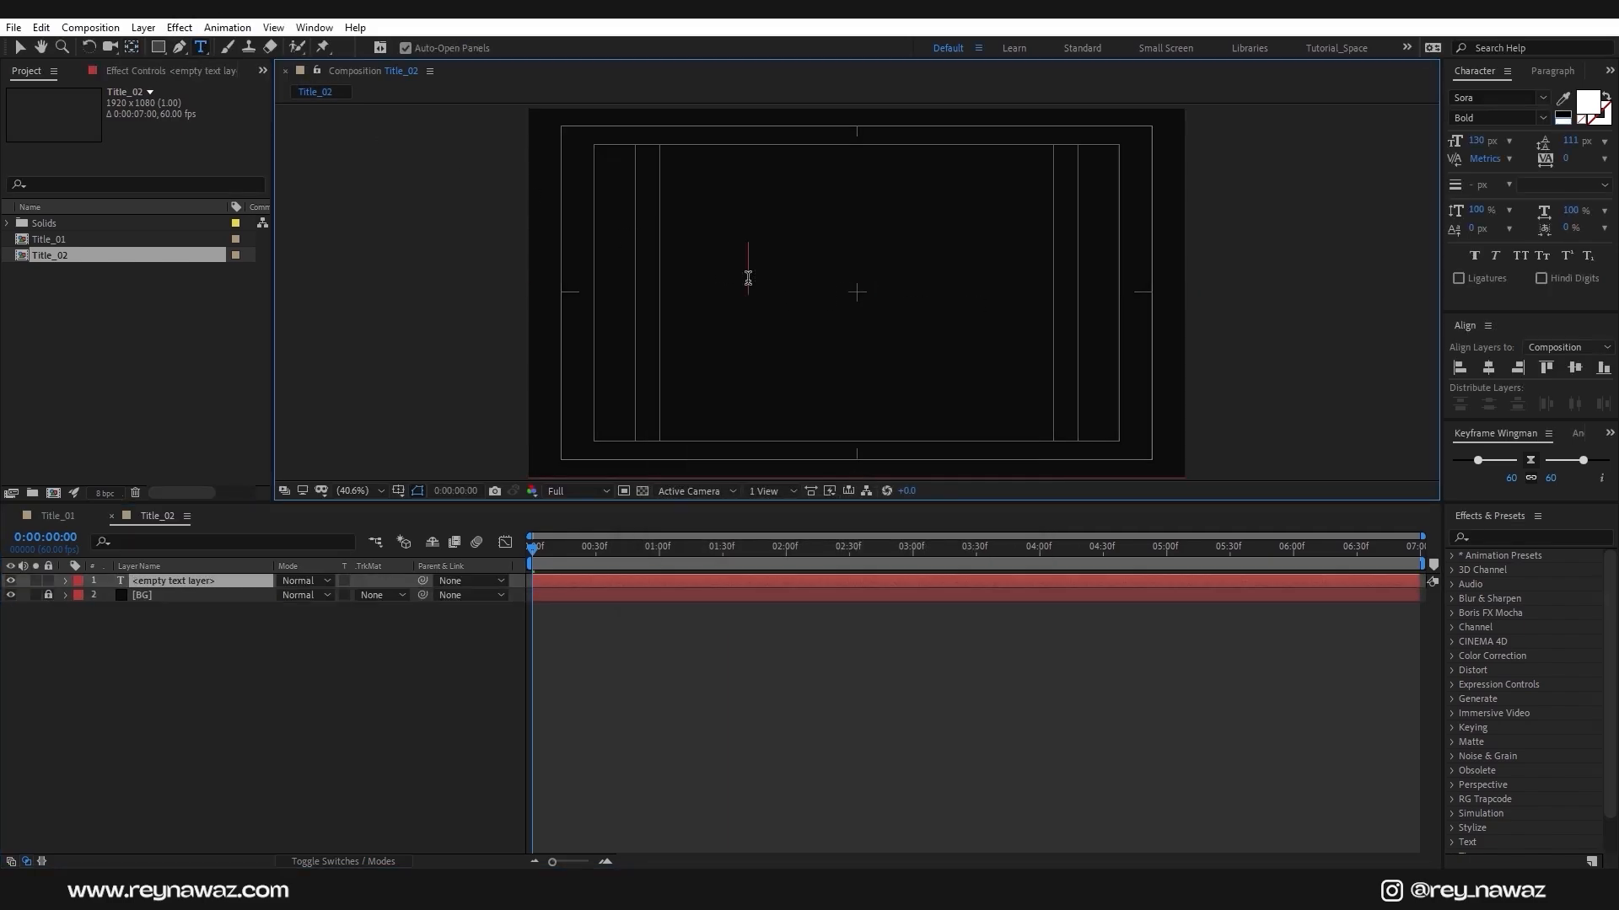
pyautogui.write('thi')
pyautogui.press('BackSpace')
pyautogui.press('BackSpace')
pyautogui.press('BackSpace')
pyautogui.write('THINK')
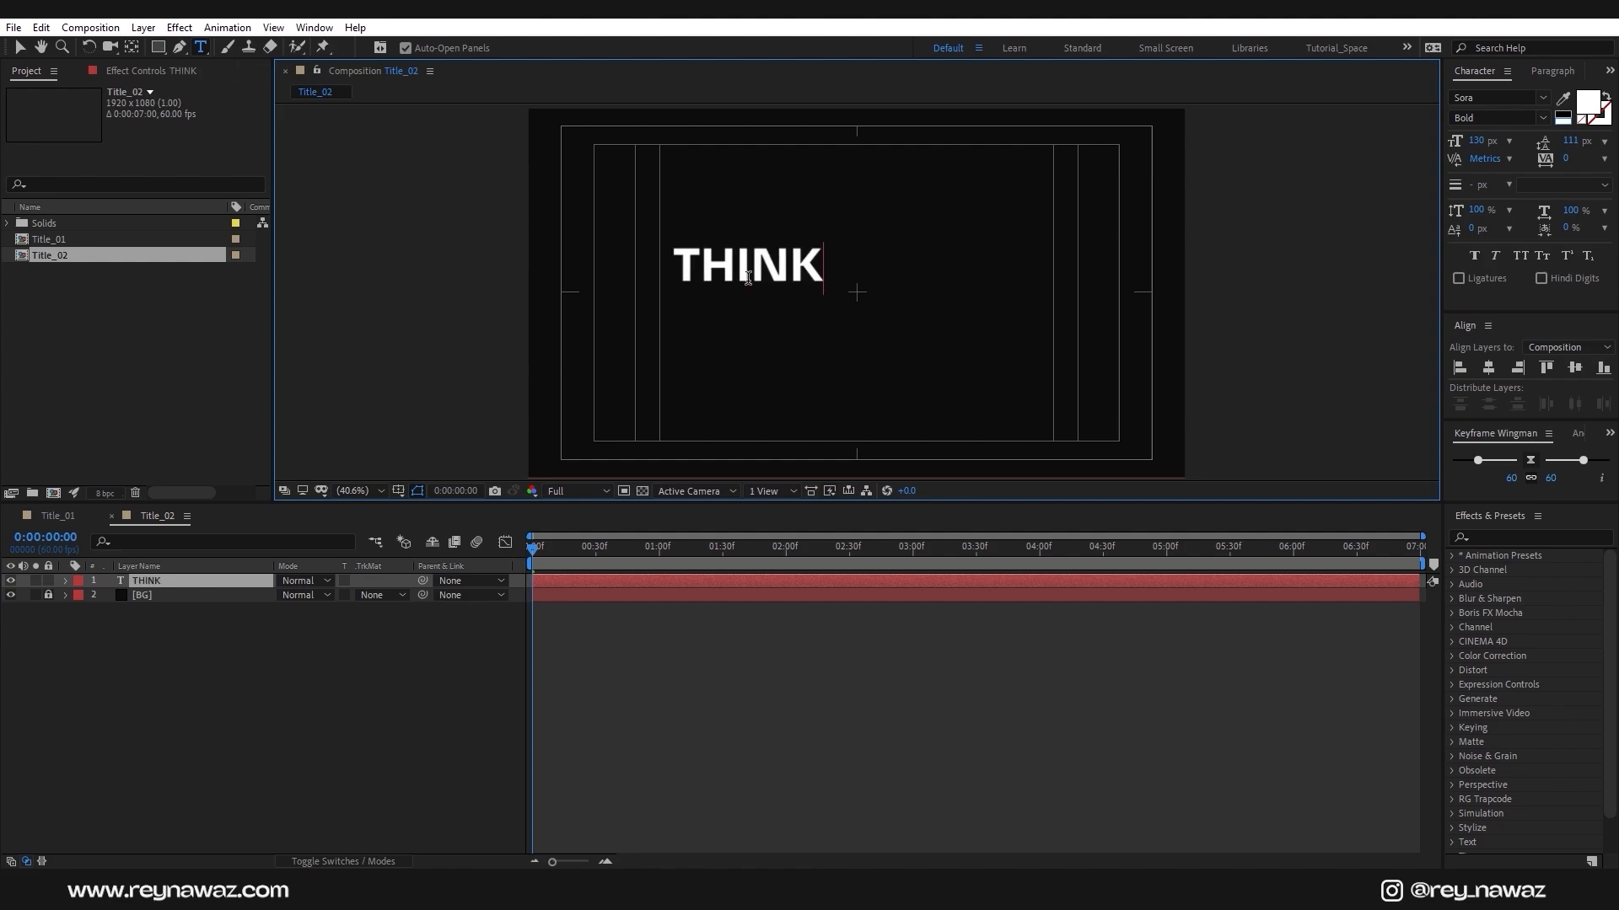
pyautogui.write(' BEYOND')
pyautogui.press('Return')
pyautogui.write('YOUR DREAMS.')
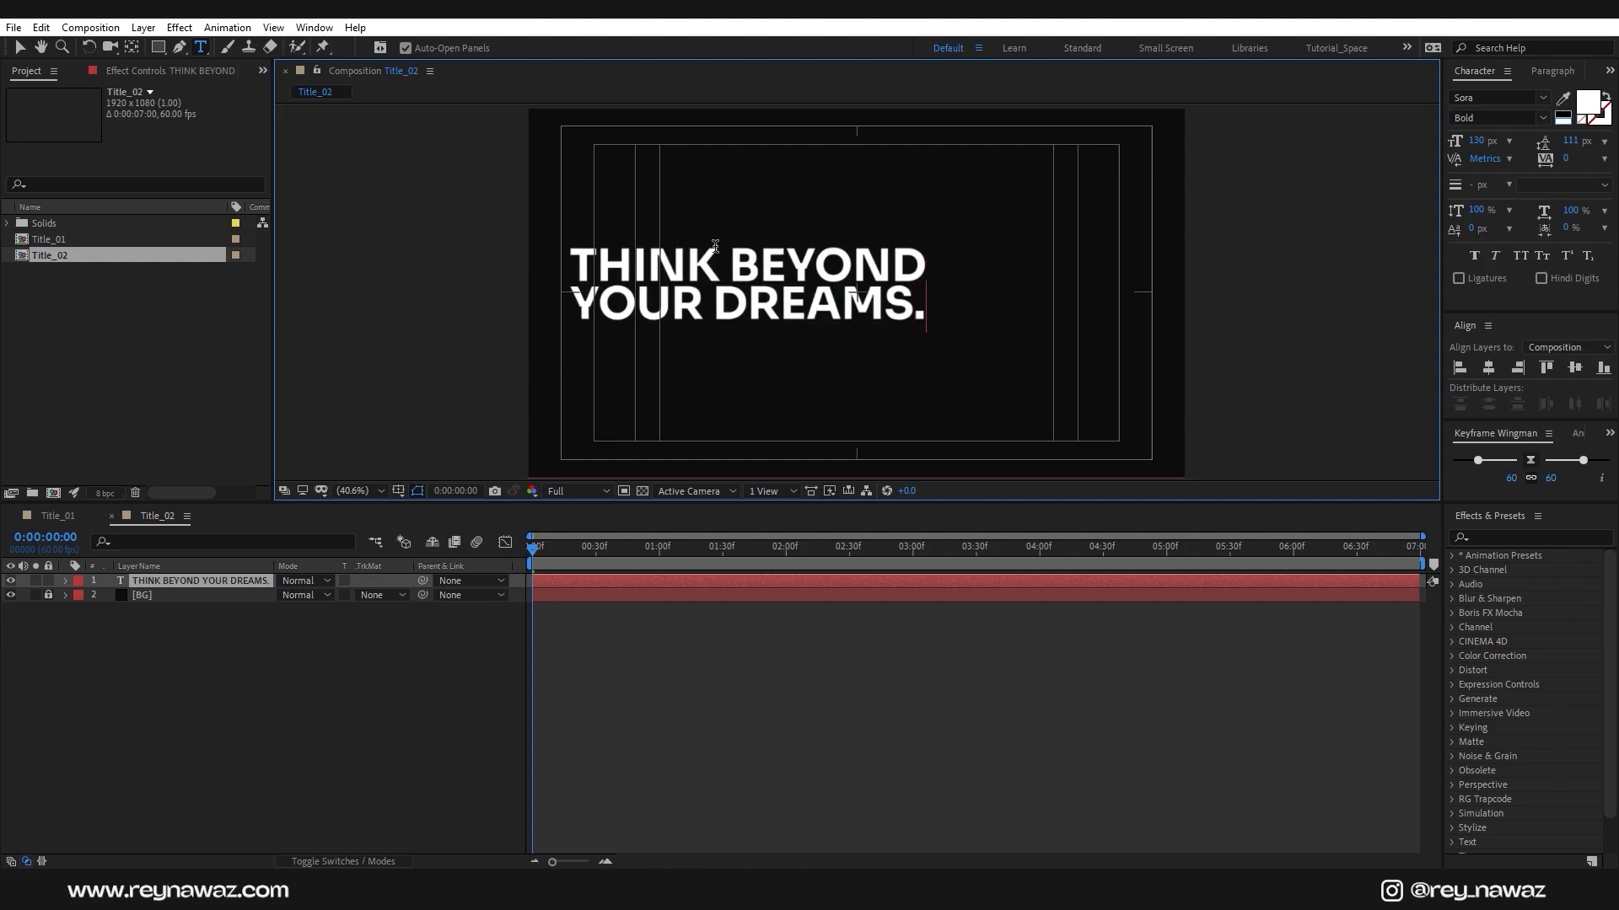
# Center the text layer horizontally and vertically in the composition and deselect it
pyautogui.click(20, 48)
pyautogui.click(1488, 369)
pyautogui.click(1574, 368)
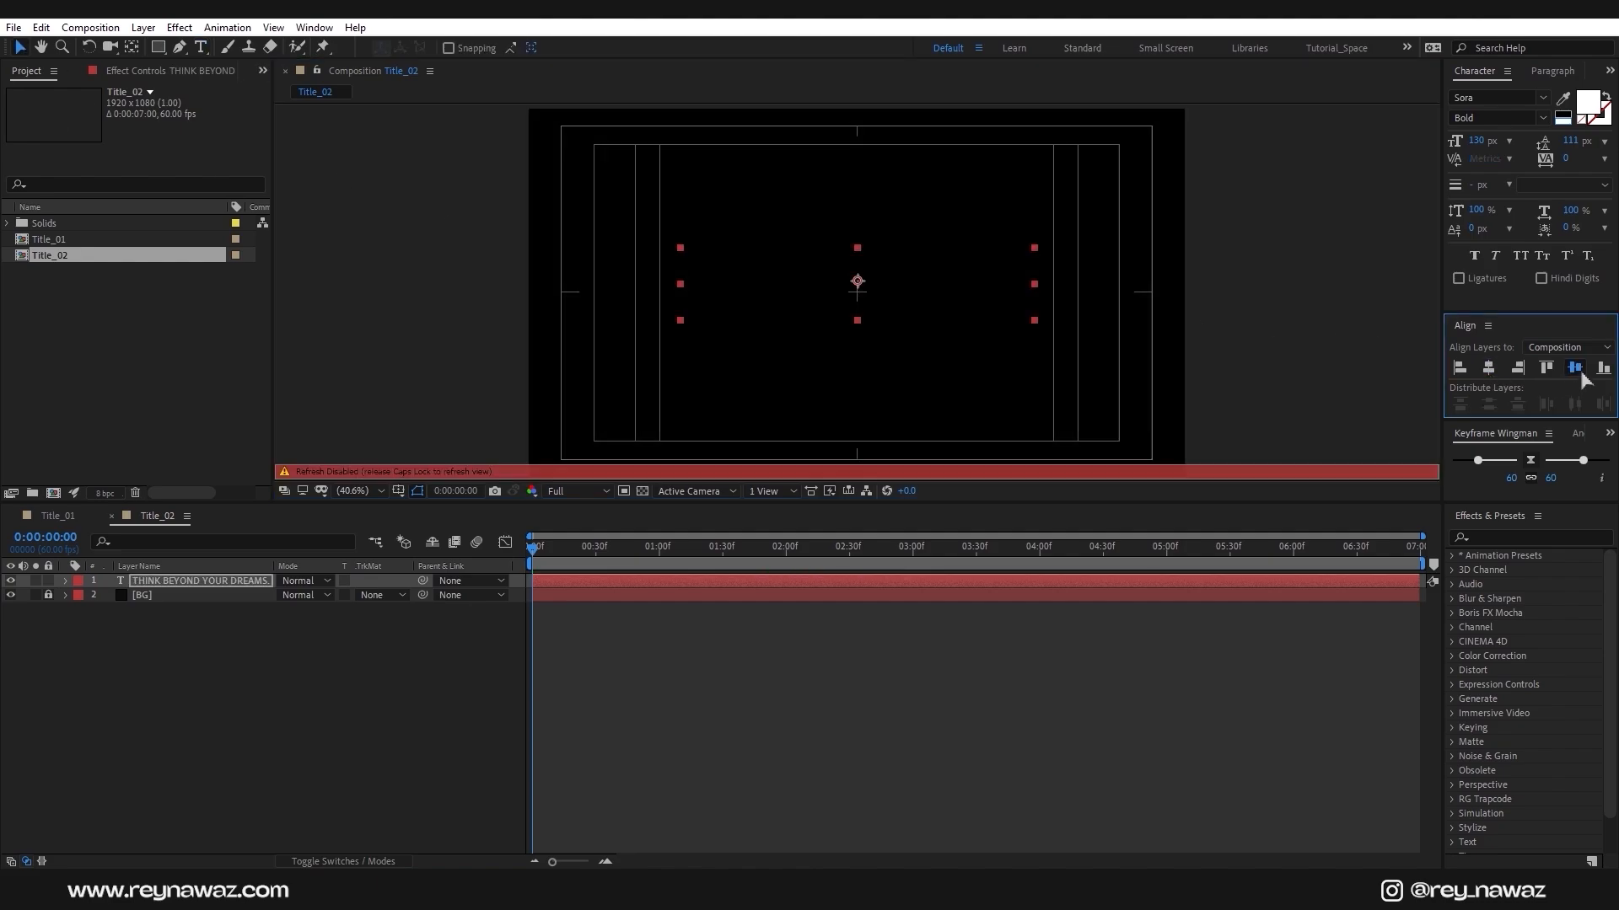
pyautogui.click(223, 649)
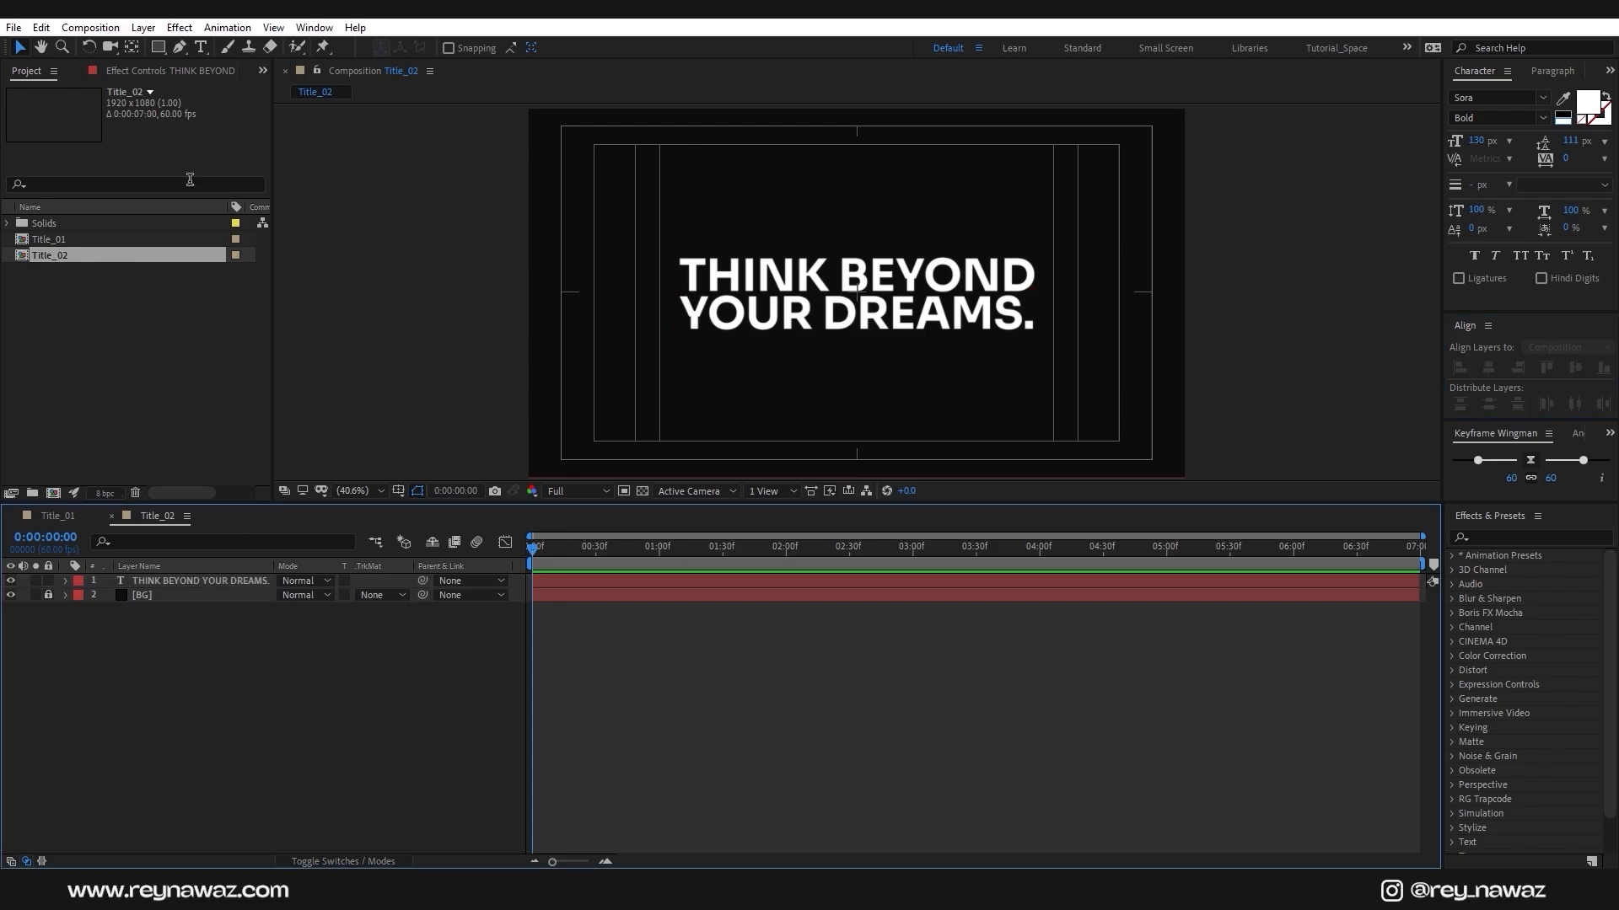
# Draw a green rectangle without a stroke as a new shape layer over the lower part of the word "DREAMS."
pyautogui.click(157, 48)
pyautogui.moveTo(818, 347); pyautogui.dragTo(1047, 305)
pyautogui.press('.')
pyautogui.press('.')
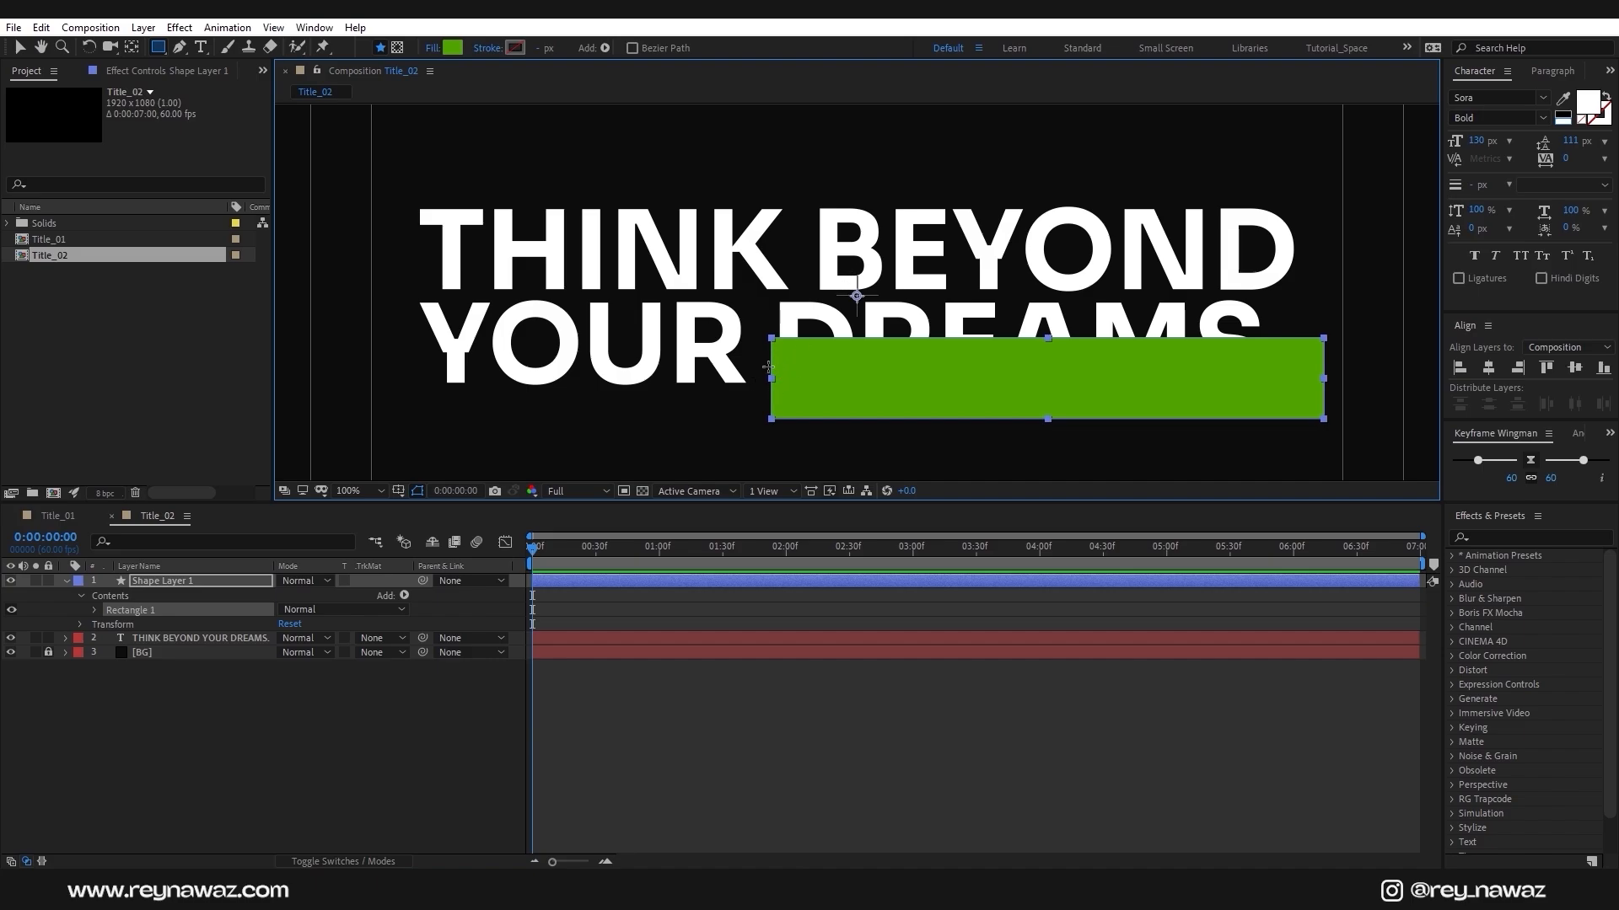
# Move the shape layer's anchor point to the middle of the green rectangle's left edge
pyautogui.click(132, 47)
pyautogui.hotkey('ctrl', 'alt', 'Home')
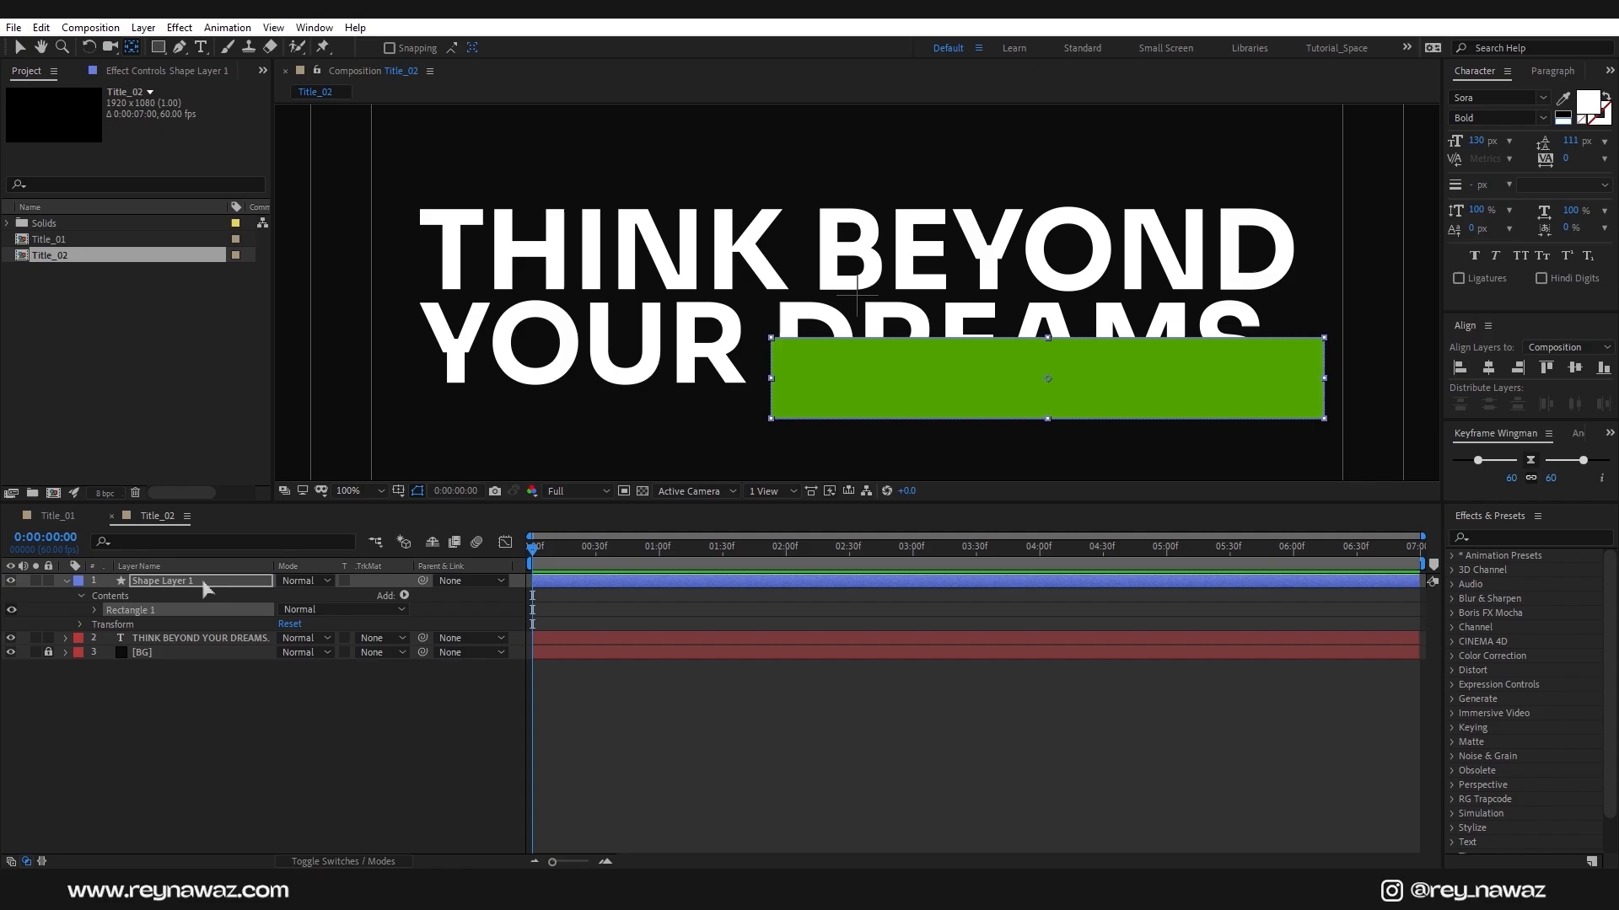
pyautogui.click(203, 583)
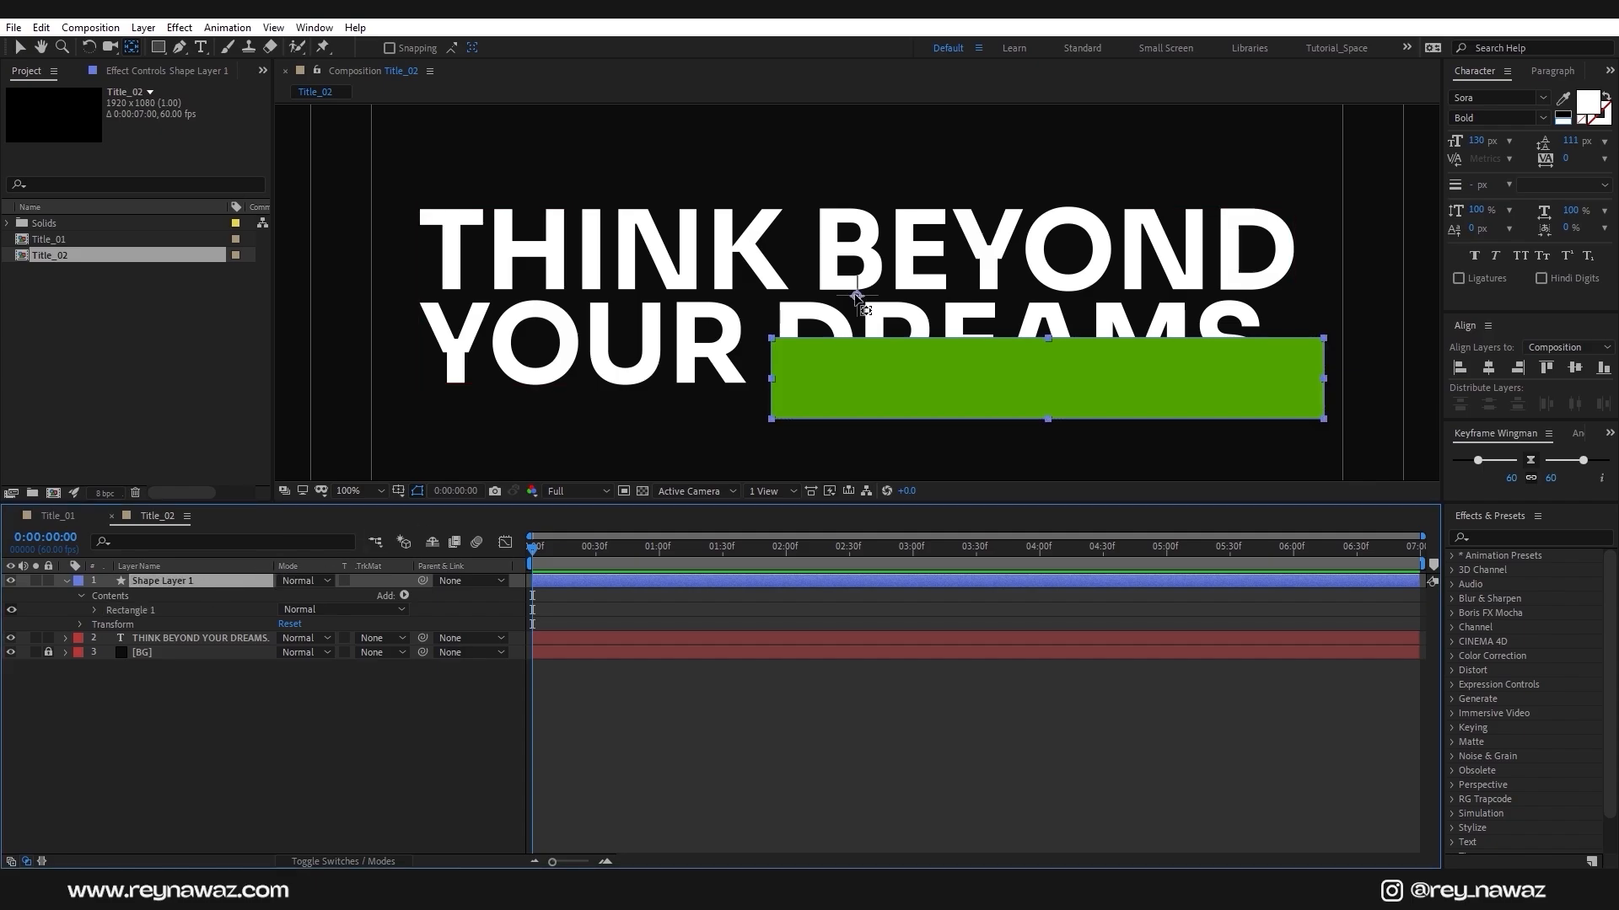
pyautogui.moveTo(856, 295); pyautogui.dragTo(772, 378)
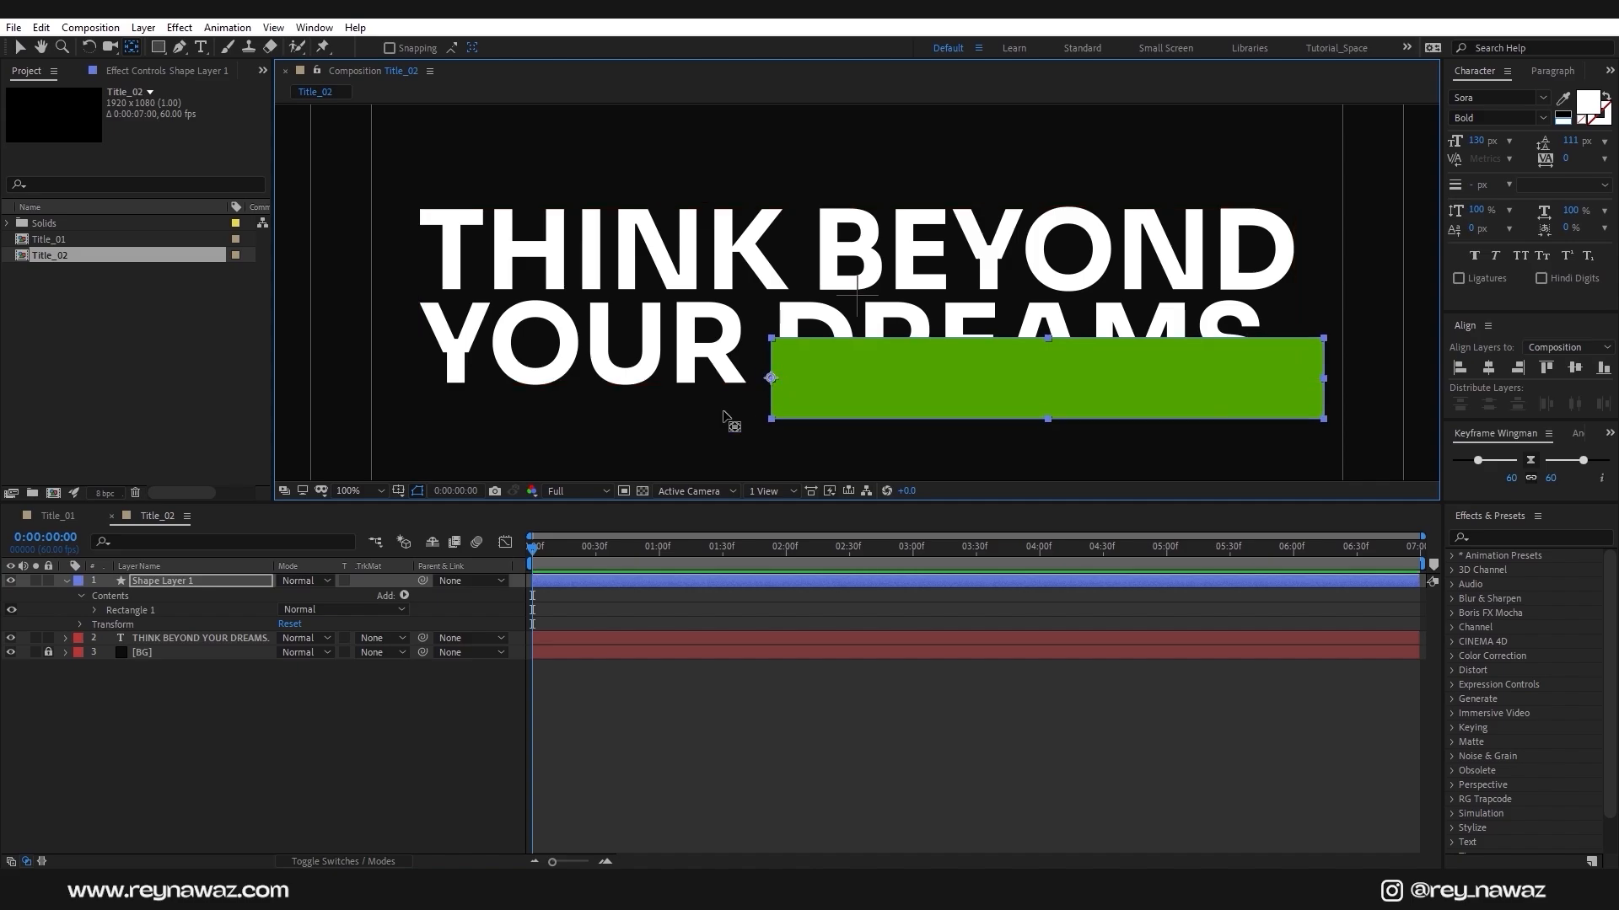
# Place the shape layer beneath the text layer, collapse its properties and nudge the green rectangle slightly to the right
pyautogui.moveTo(194, 586); pyautogui.dragTo(202, 645)
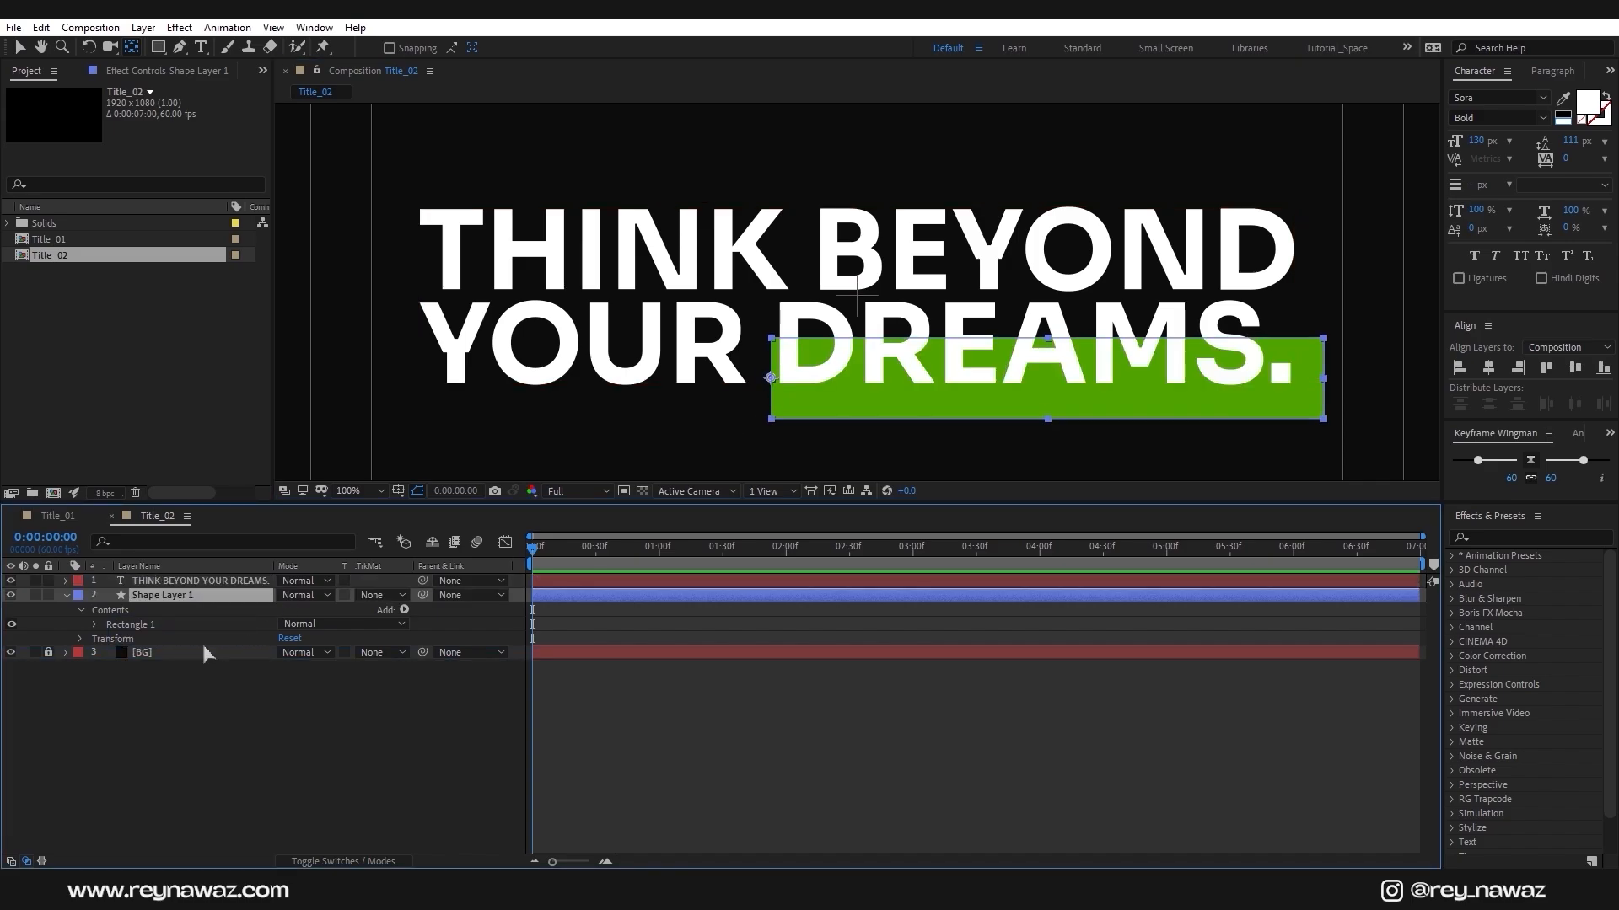
pyautogui.click(67, 595)
pyautogui.press('v')
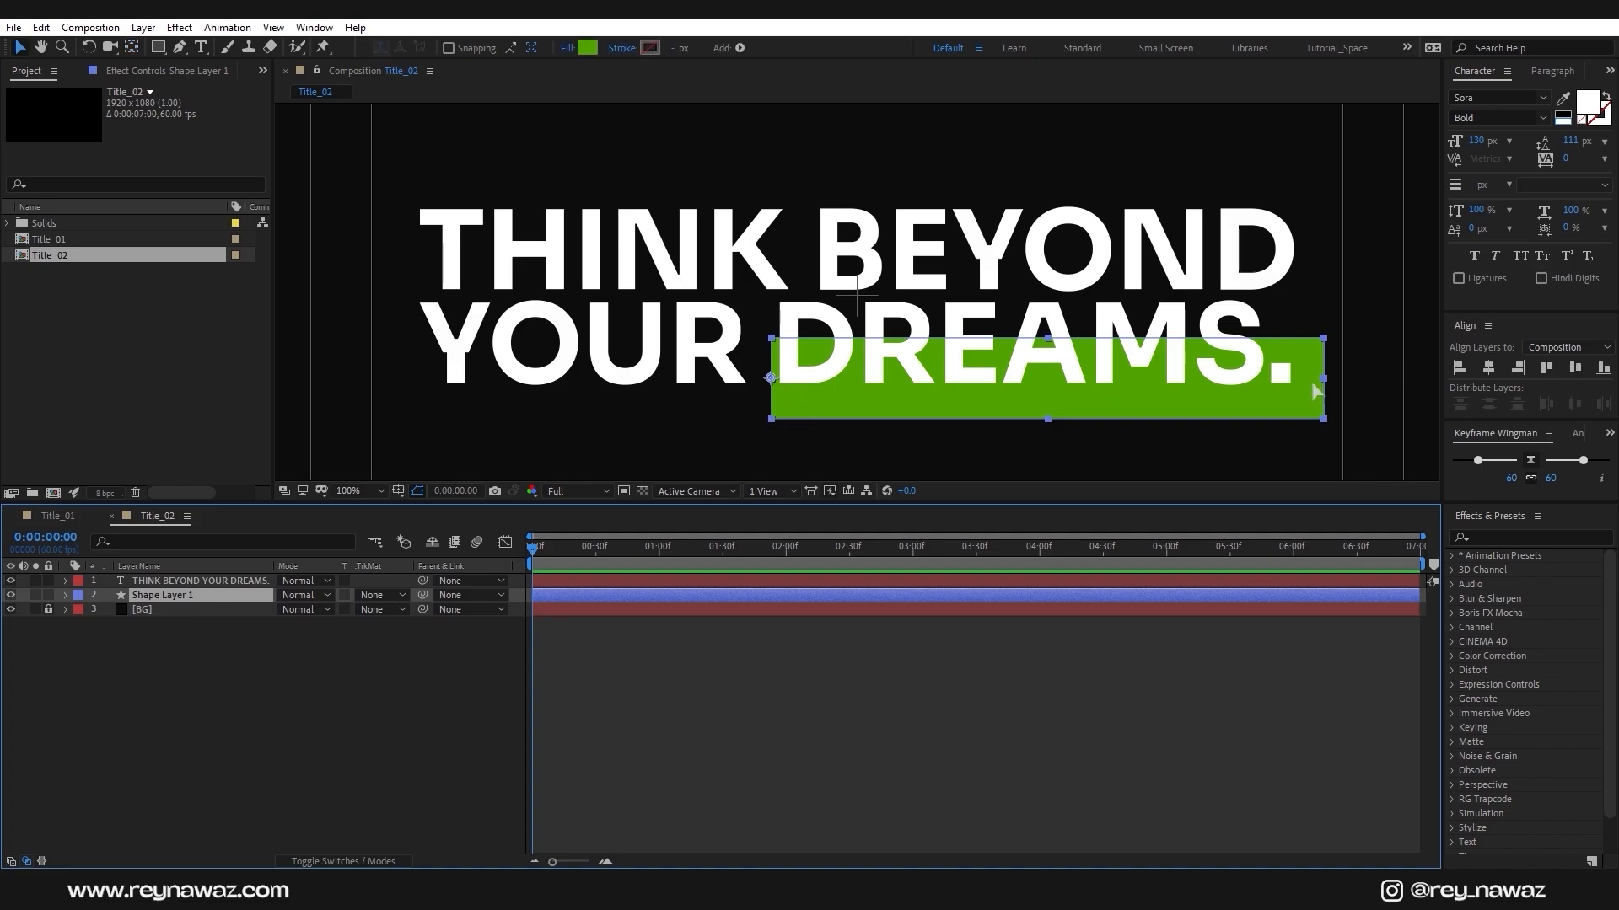
pyautogui.press('Right')
pyautogui.press('Right')
pyautogui.press('Right')
pyautogui.press('Right')
pyautogui.press('Right')
pyautogui.press('Right')
pyautogui.press('Right')
pyautogui.press('Right')
pyautogui.press('Right')
pyautogui.press('Right')
pyautogui.press('Right')
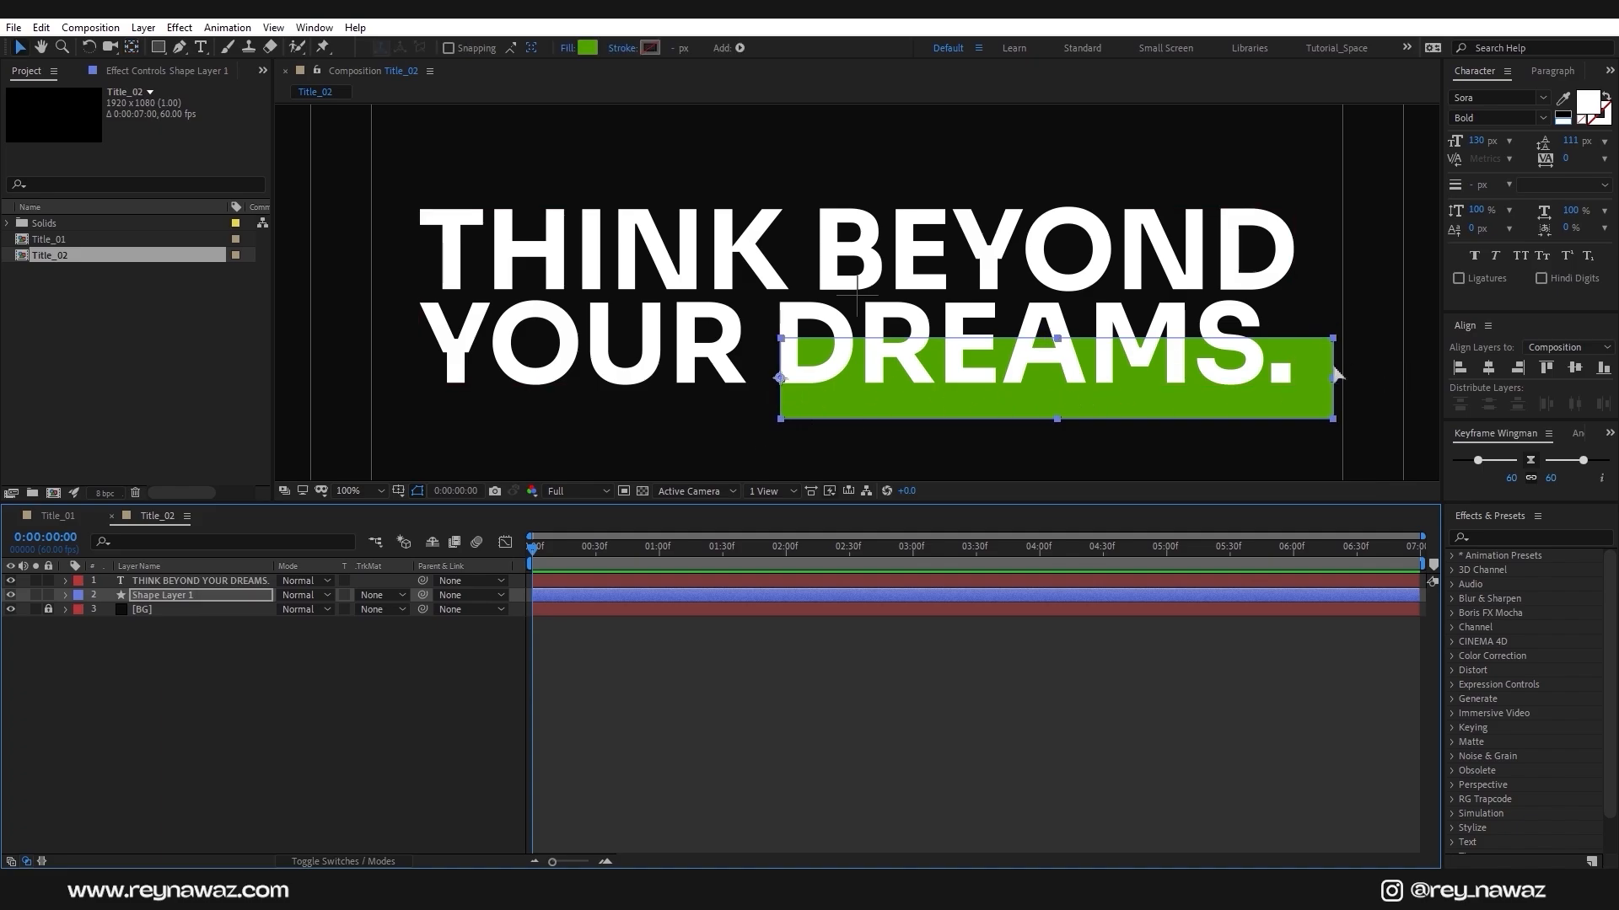
# Shorten the green rectangle from its right edge so it ends just past the period, and fit the composition in view
pyautogui.moveTo(1335, 377); pyautogui.dragTo(1307, 377)
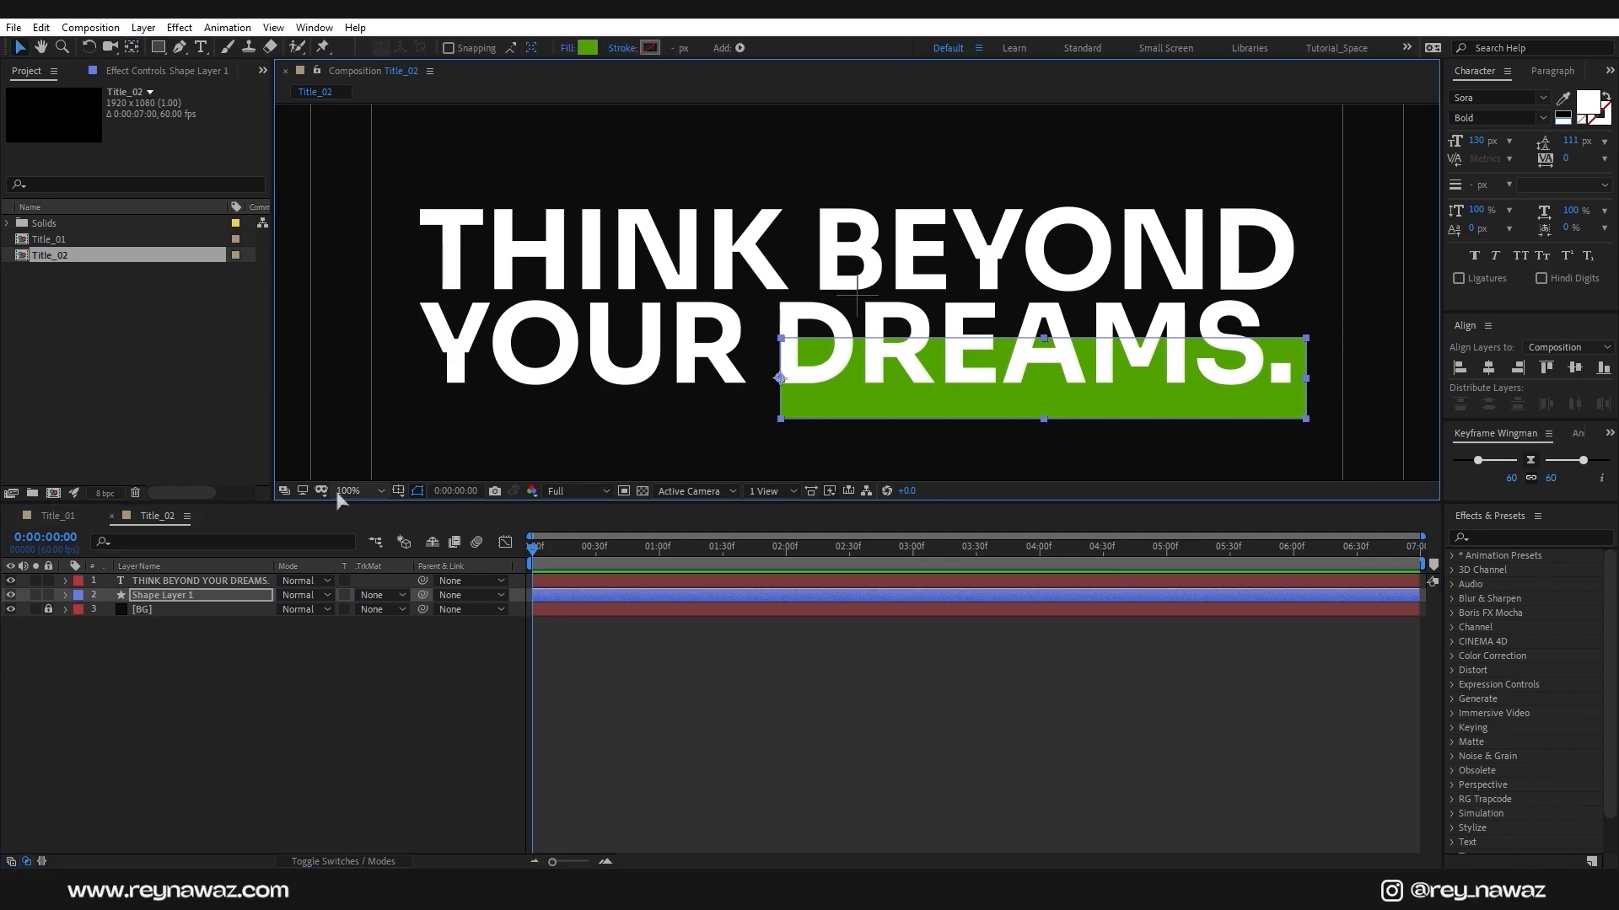
pyautogui.hotkey('shift', '/')
pyautogui.click(227, 666)
# Add a text animator with Opacity and Position properties to the title text layer and set its Position to 0, 137
pyautogui.click(211, 581)
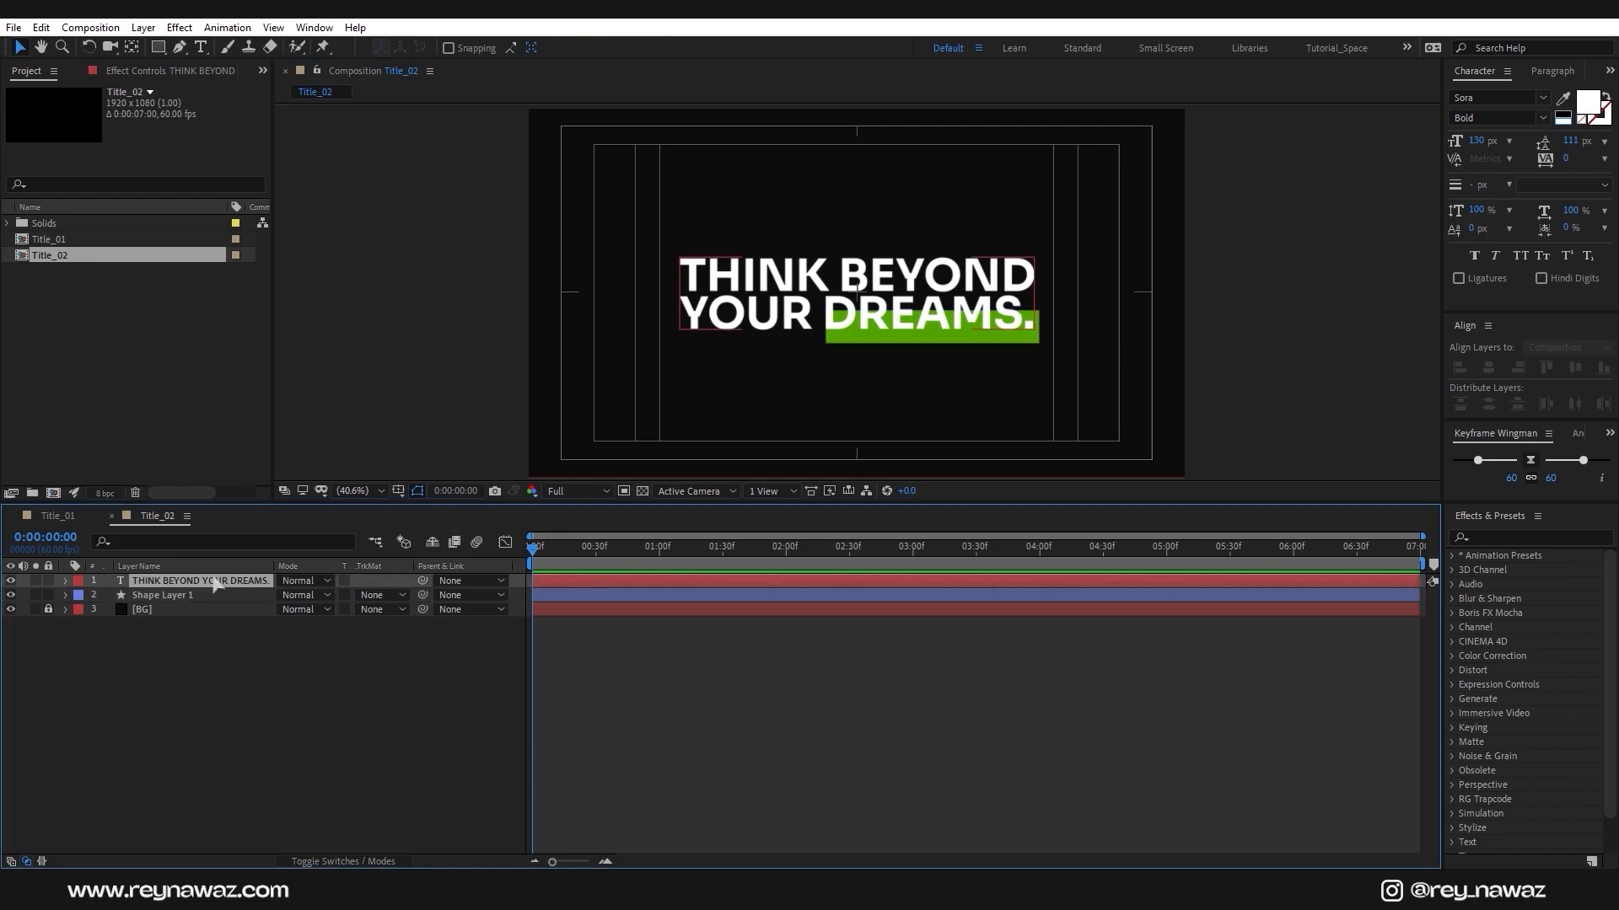
pyautogui.click(65, 581)
pyautogui.click(81, 596)
pyautogui.click(107, 597)
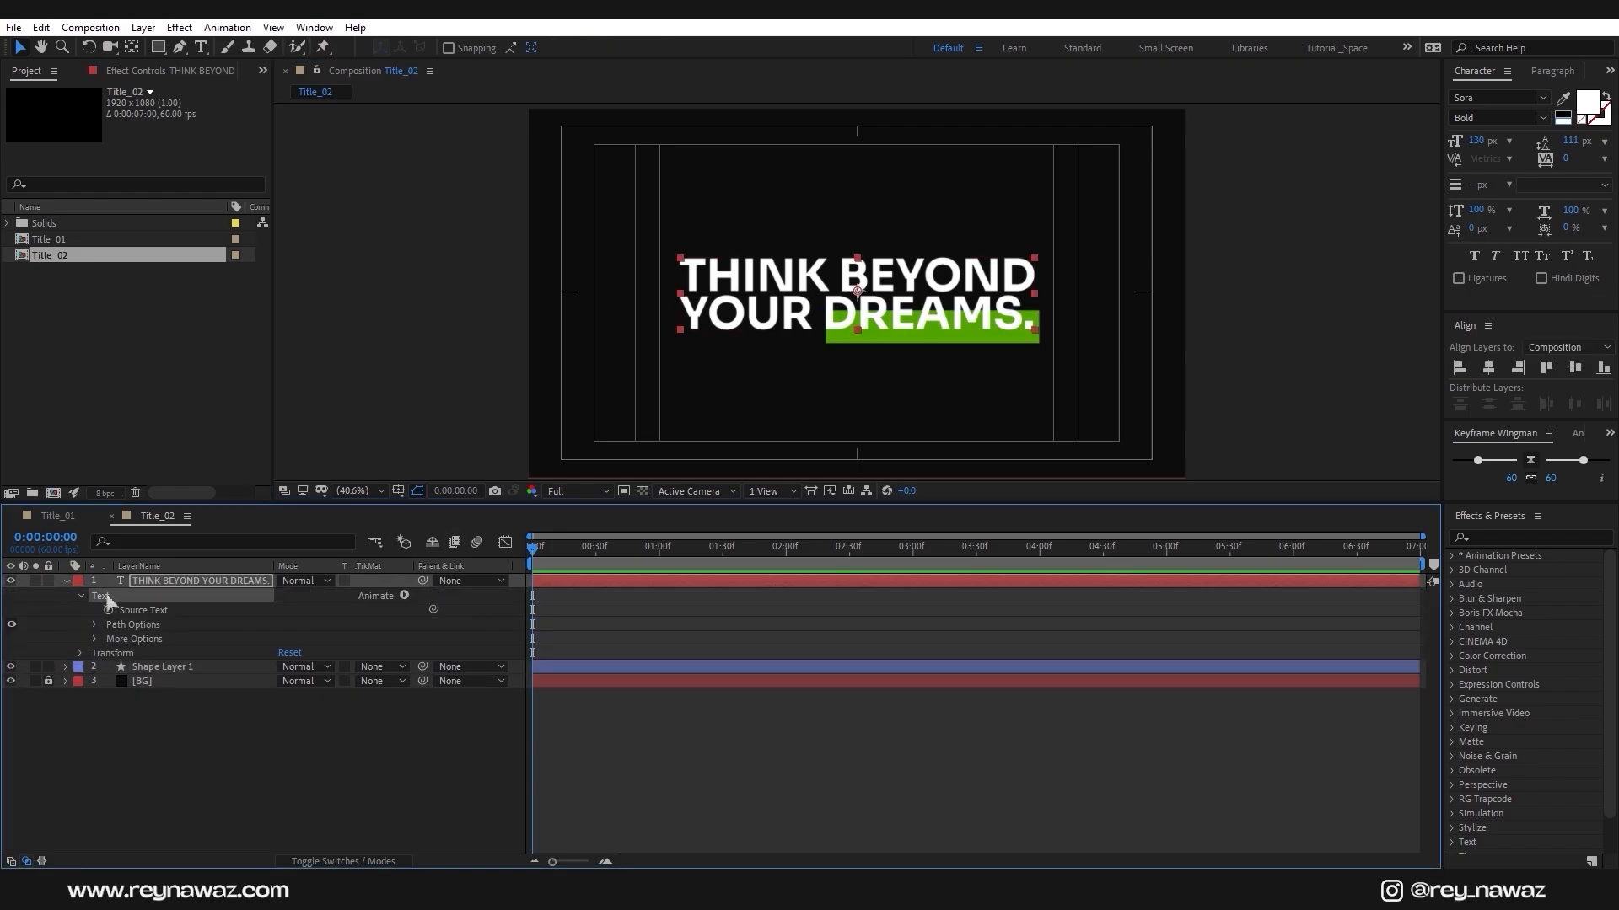
pyautogui.click(404, 596)
pyautogui.click(455, 366)
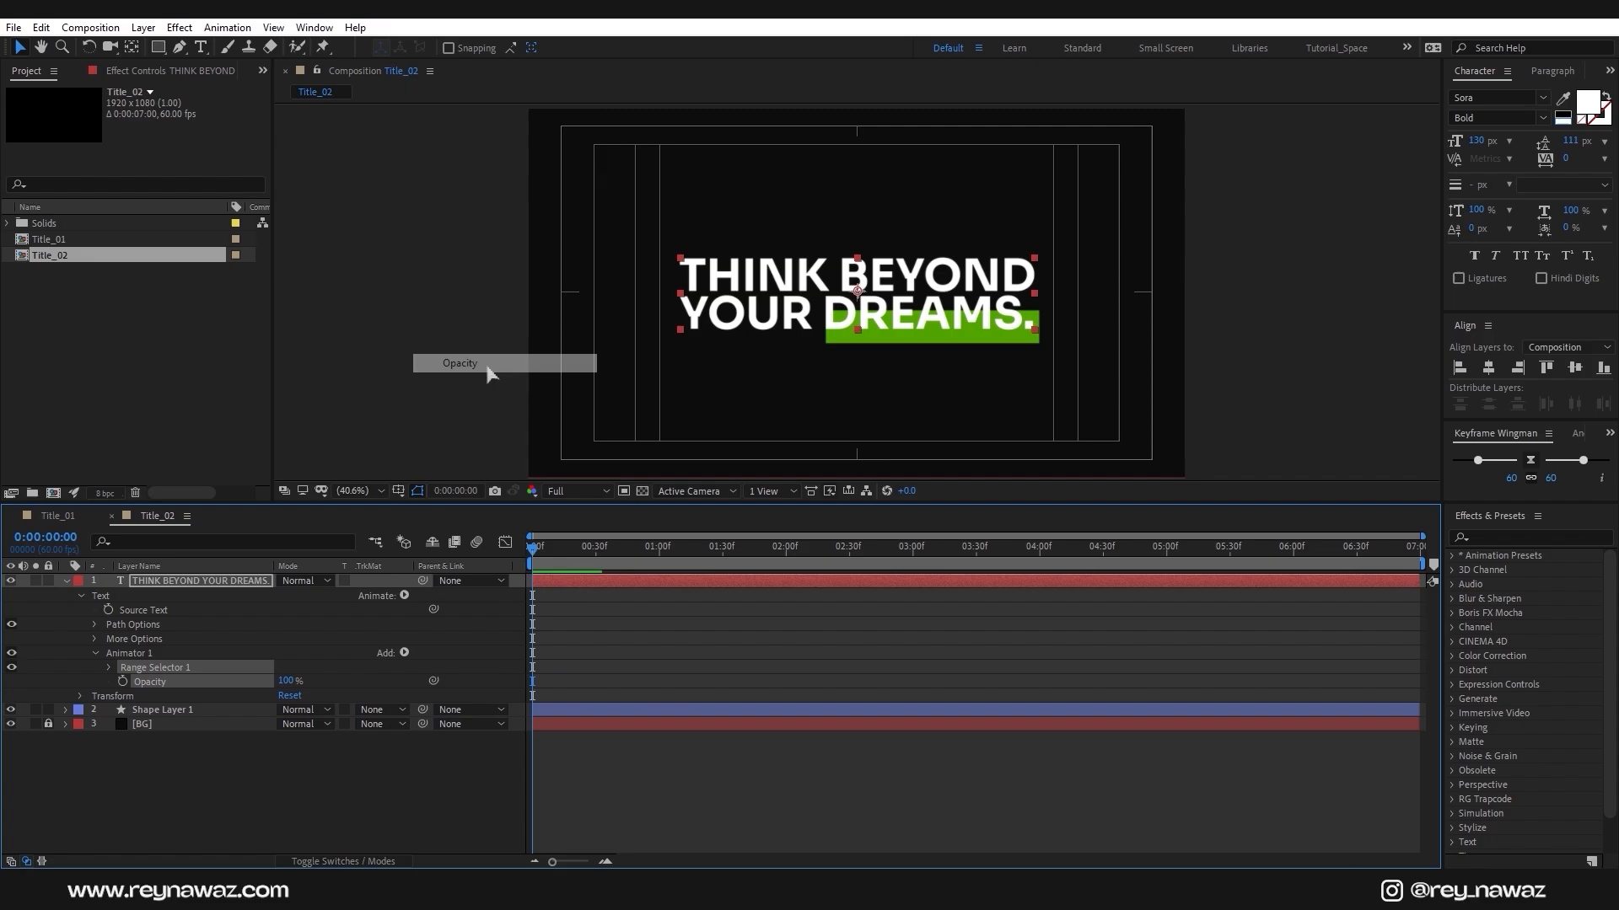
pyautogui.click(147, 660)
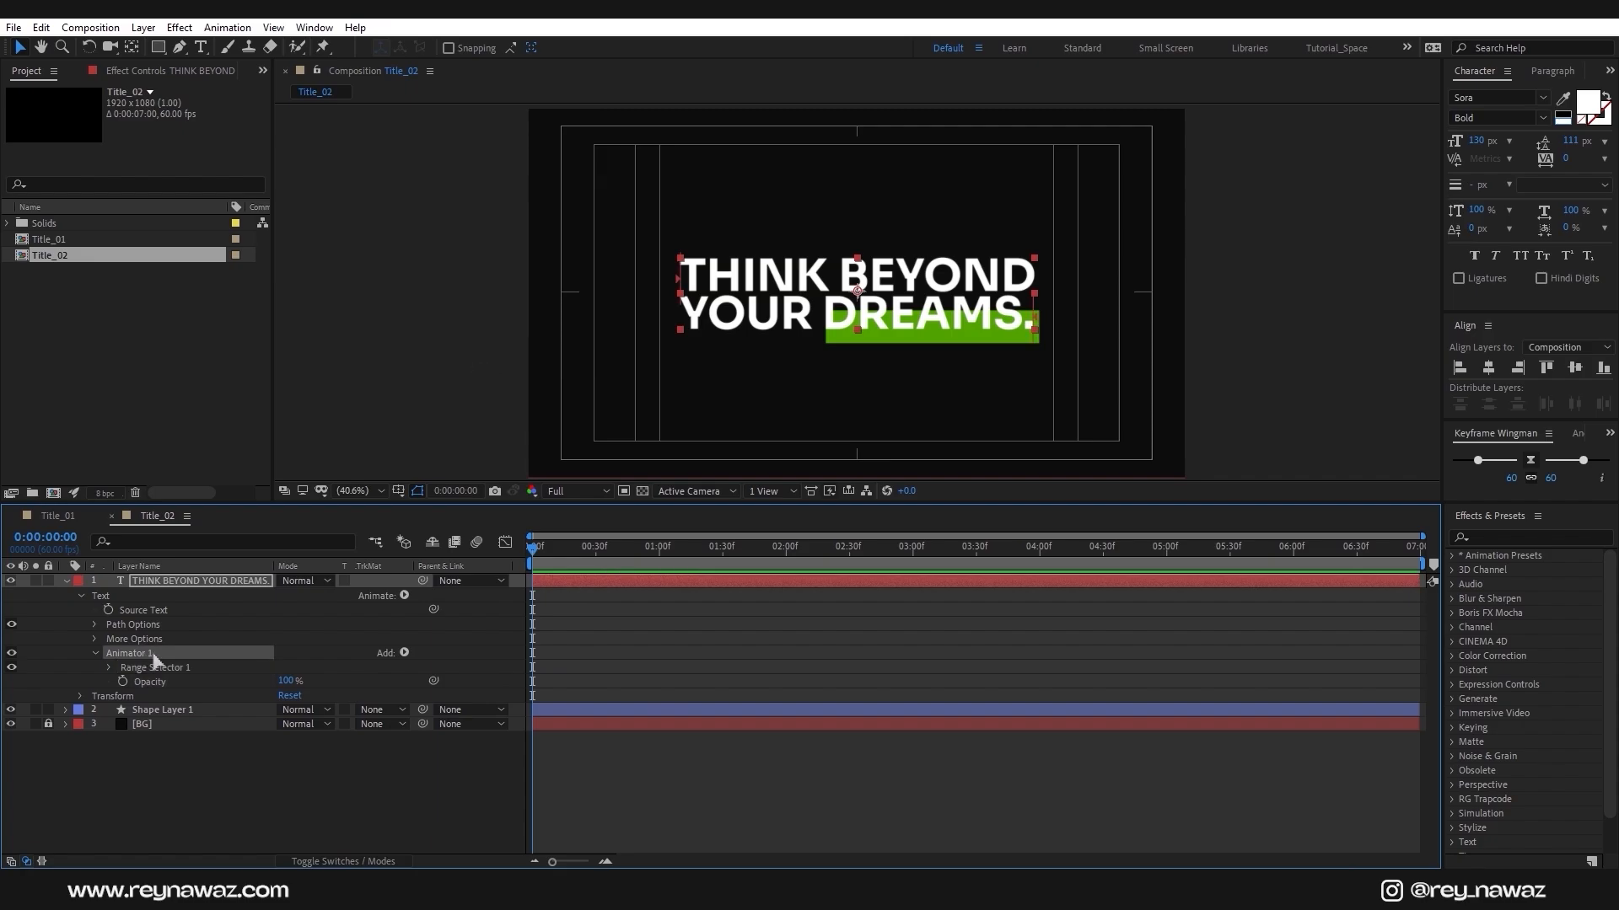
pyautogui.click(403, 653)
pyautogui.moveTo(447, 661)
pyautogui.click(552, 369)
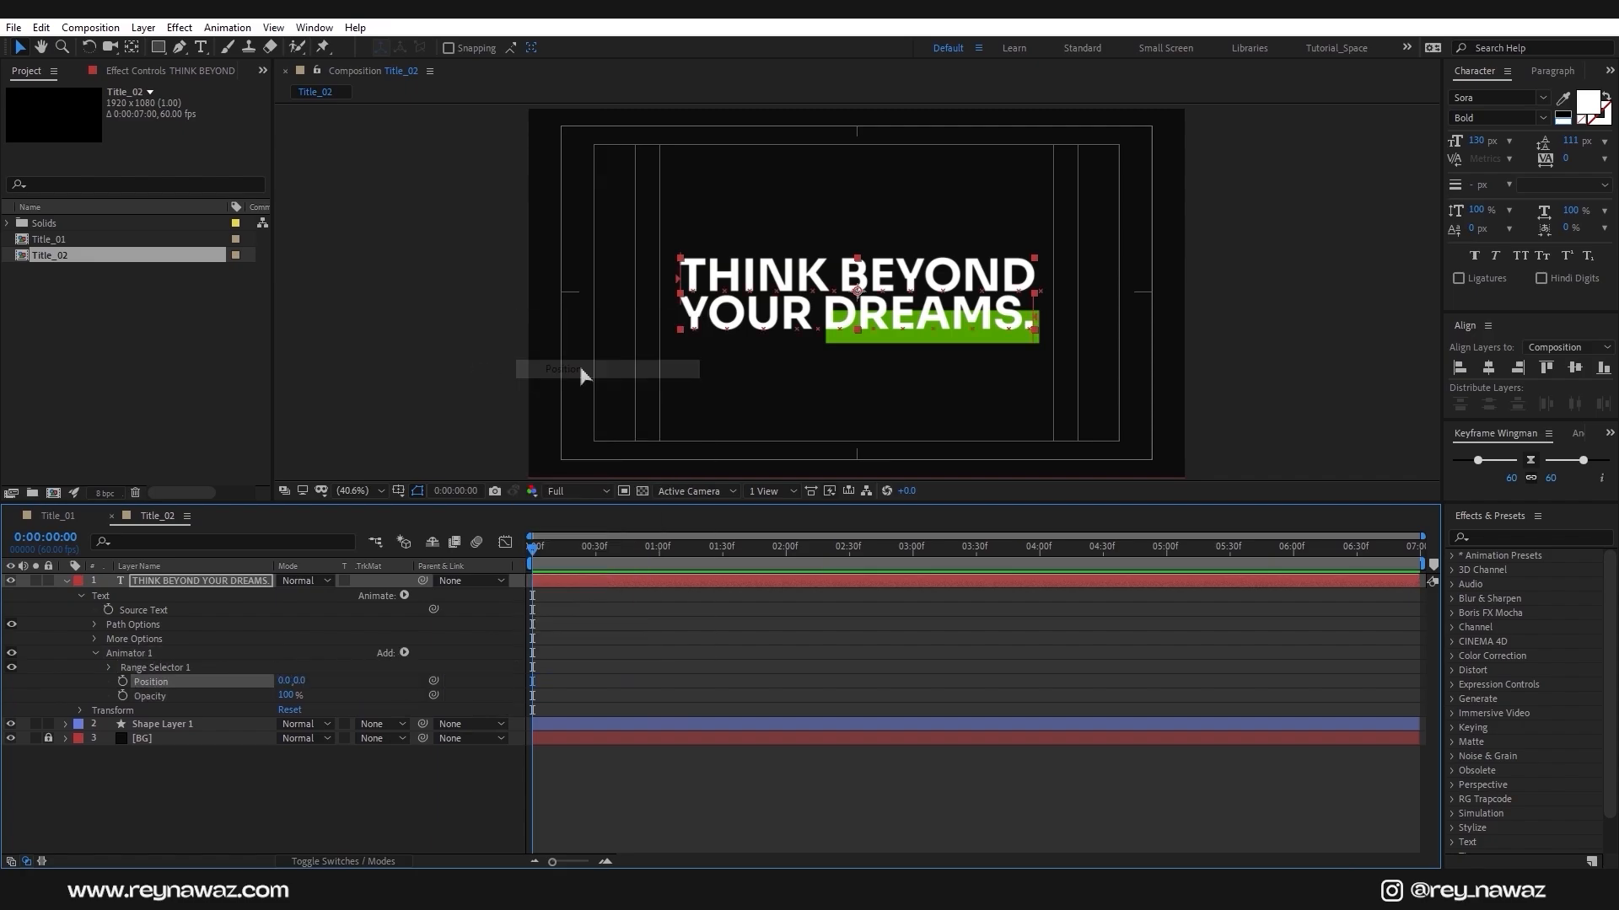
pyautogui.moveTo(300, 685); pyautogui.dragTo(422, 676)
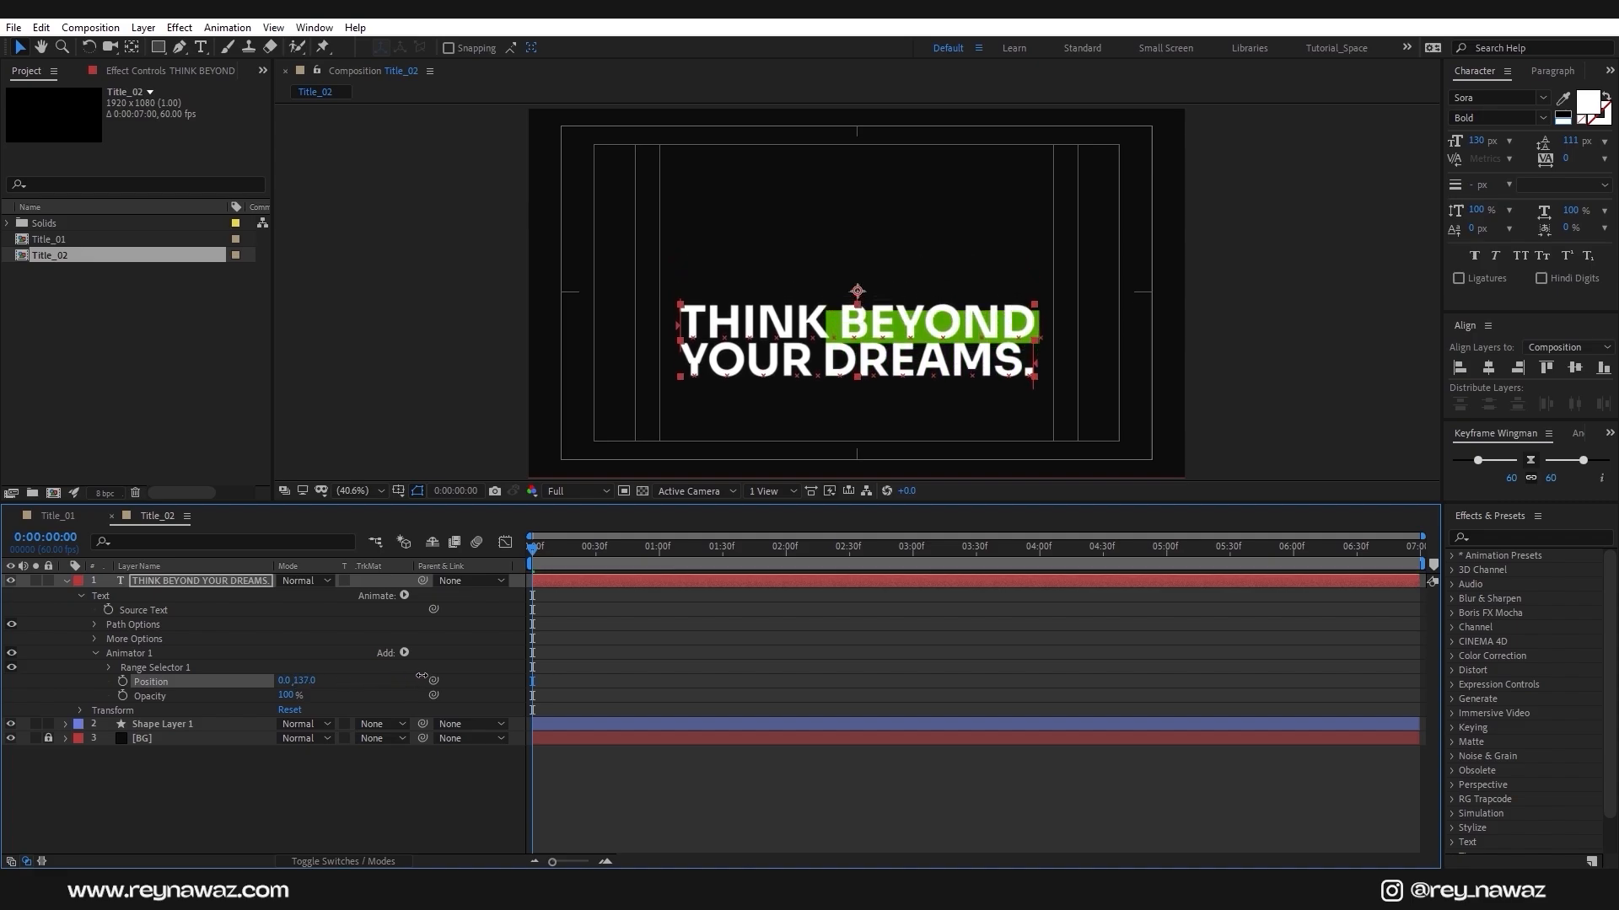
# Keyframe the range selector's Offset at -100% at the start and 100% at 1 second
pyautogui.click(110, 668)
pyautogui.click(109, 667)
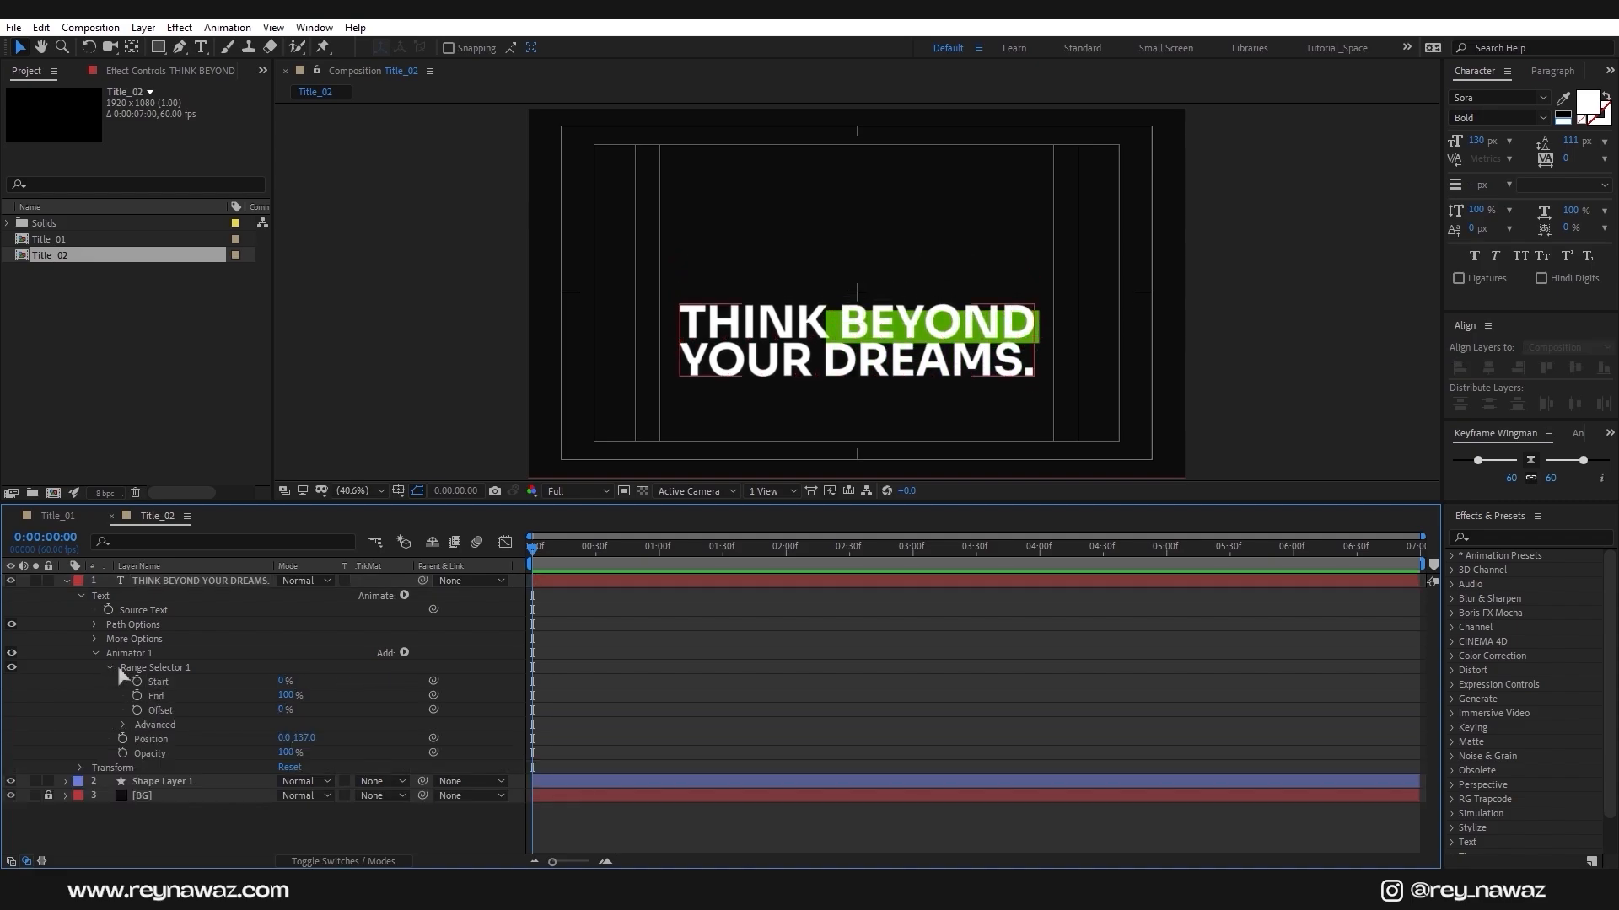
pyautogui.moveTo(282, 713); pyautogui.dragTo(135, 715)
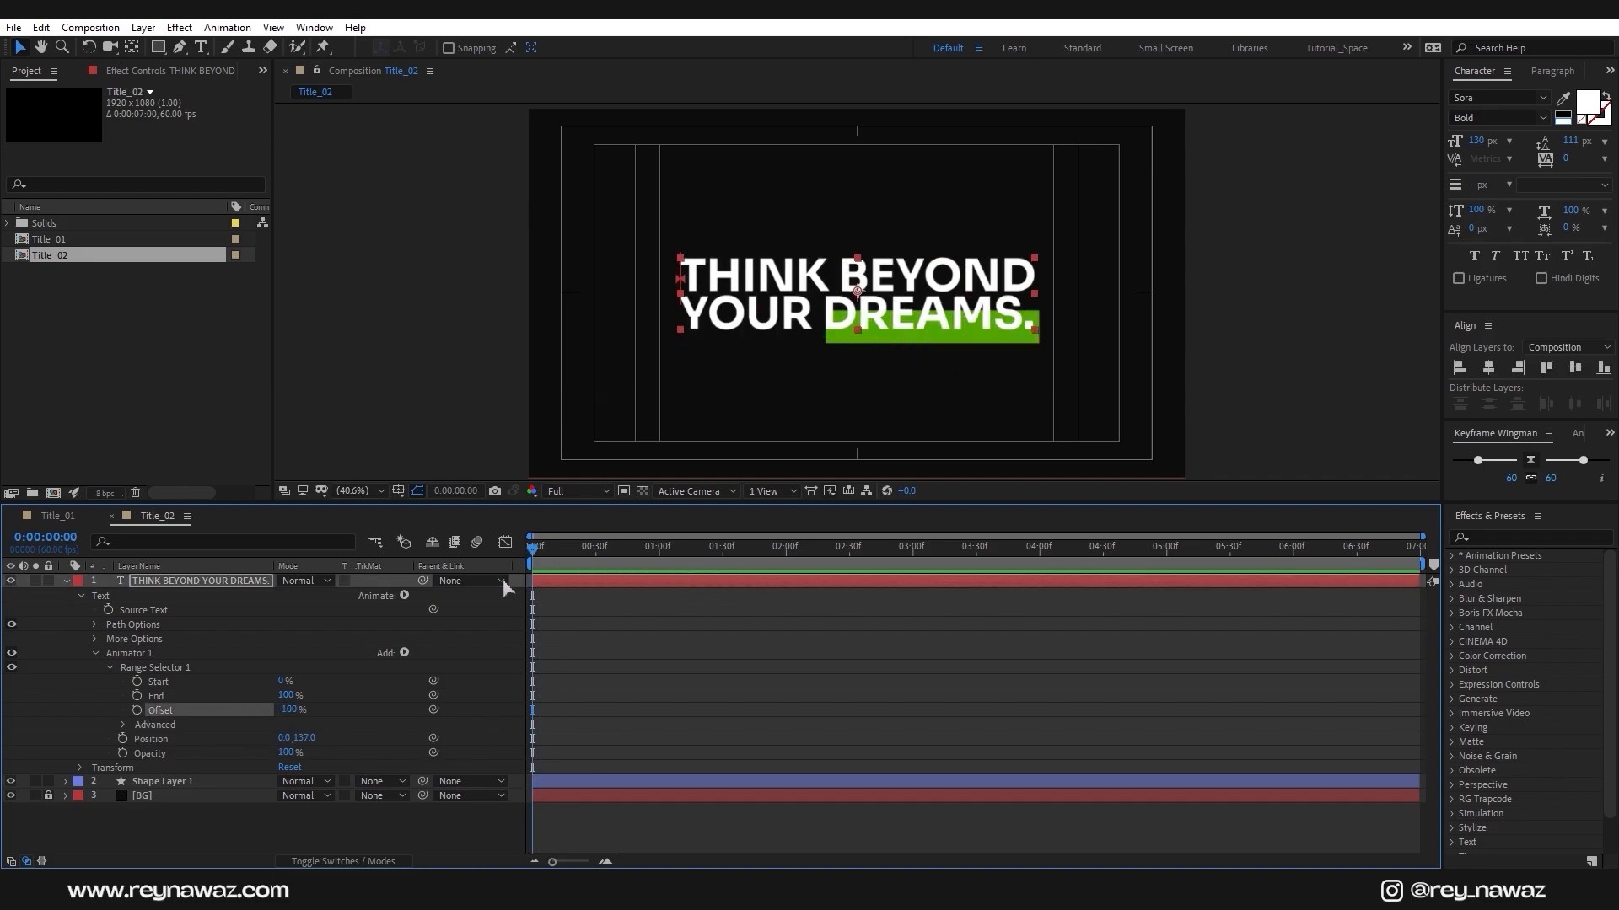
pyautogui.click(136, 710)
pyautogui.click(658, 562)
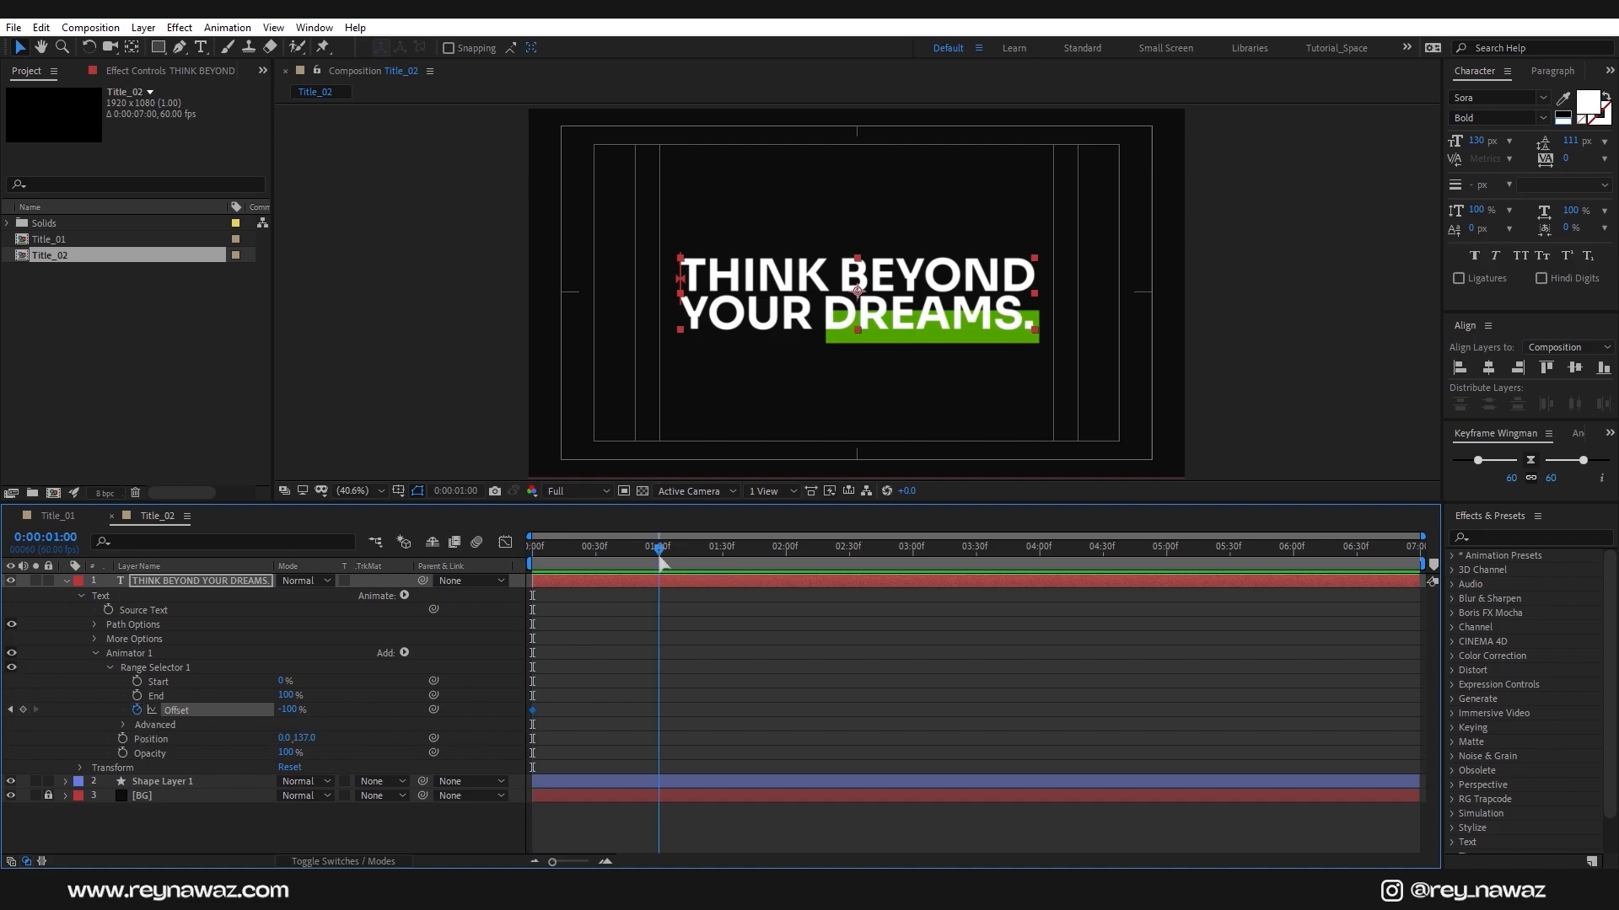
pyautogui.moveTo(296, 717); pyautogui.dragTo(465, 715)
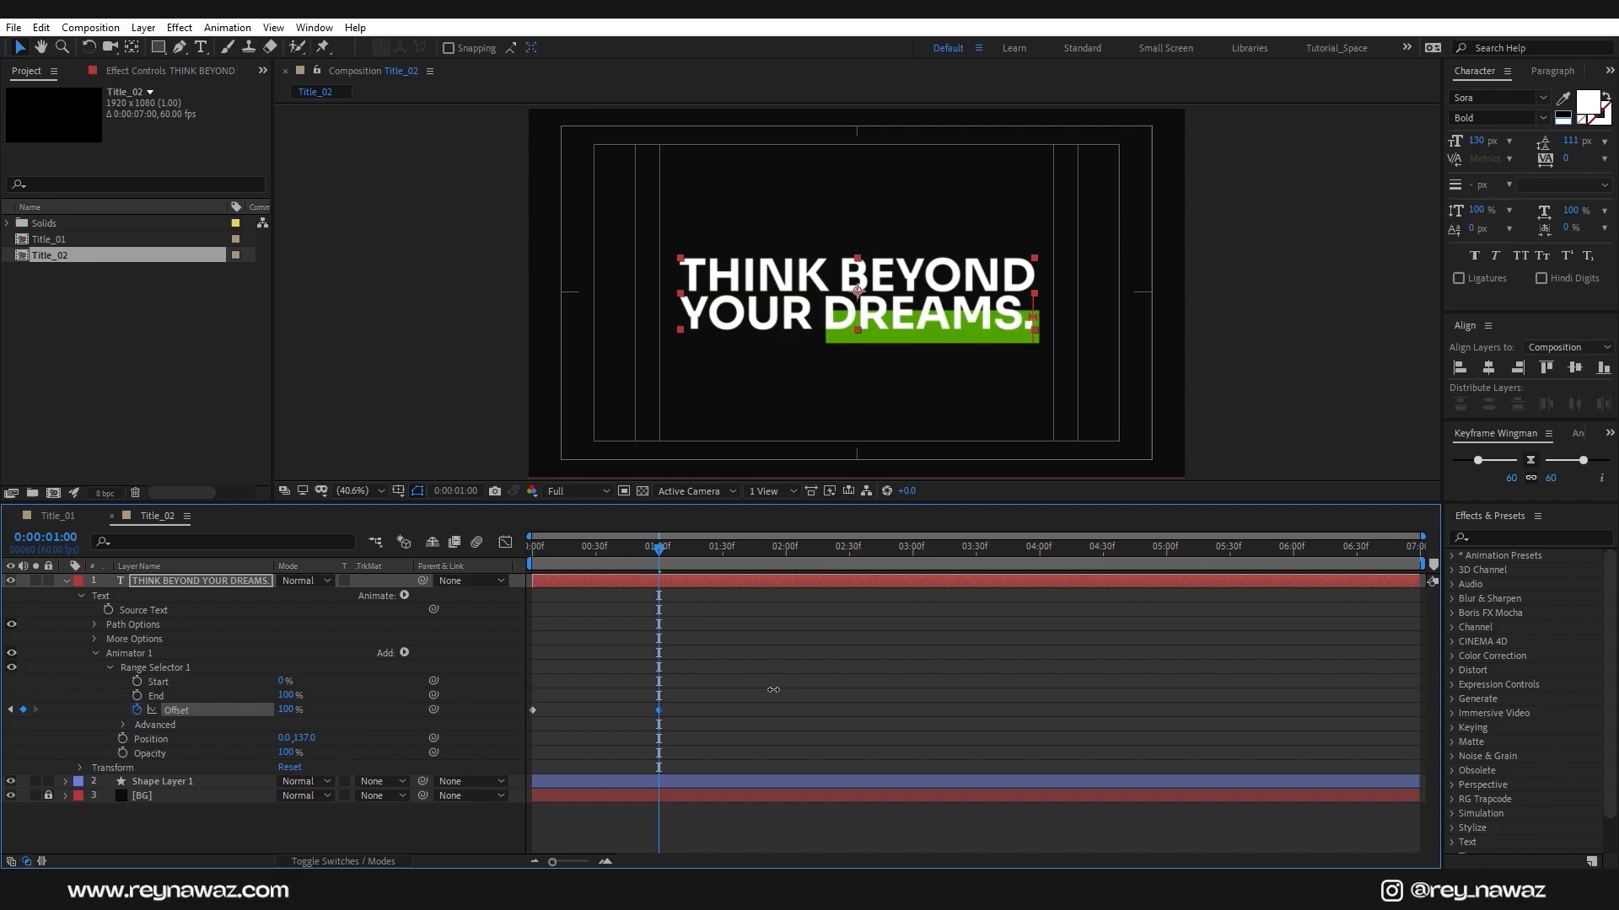
# In the range selector's advanced options, base the animation on Words and set the shape to Ramp Up
pyautogui.click(124, 725)
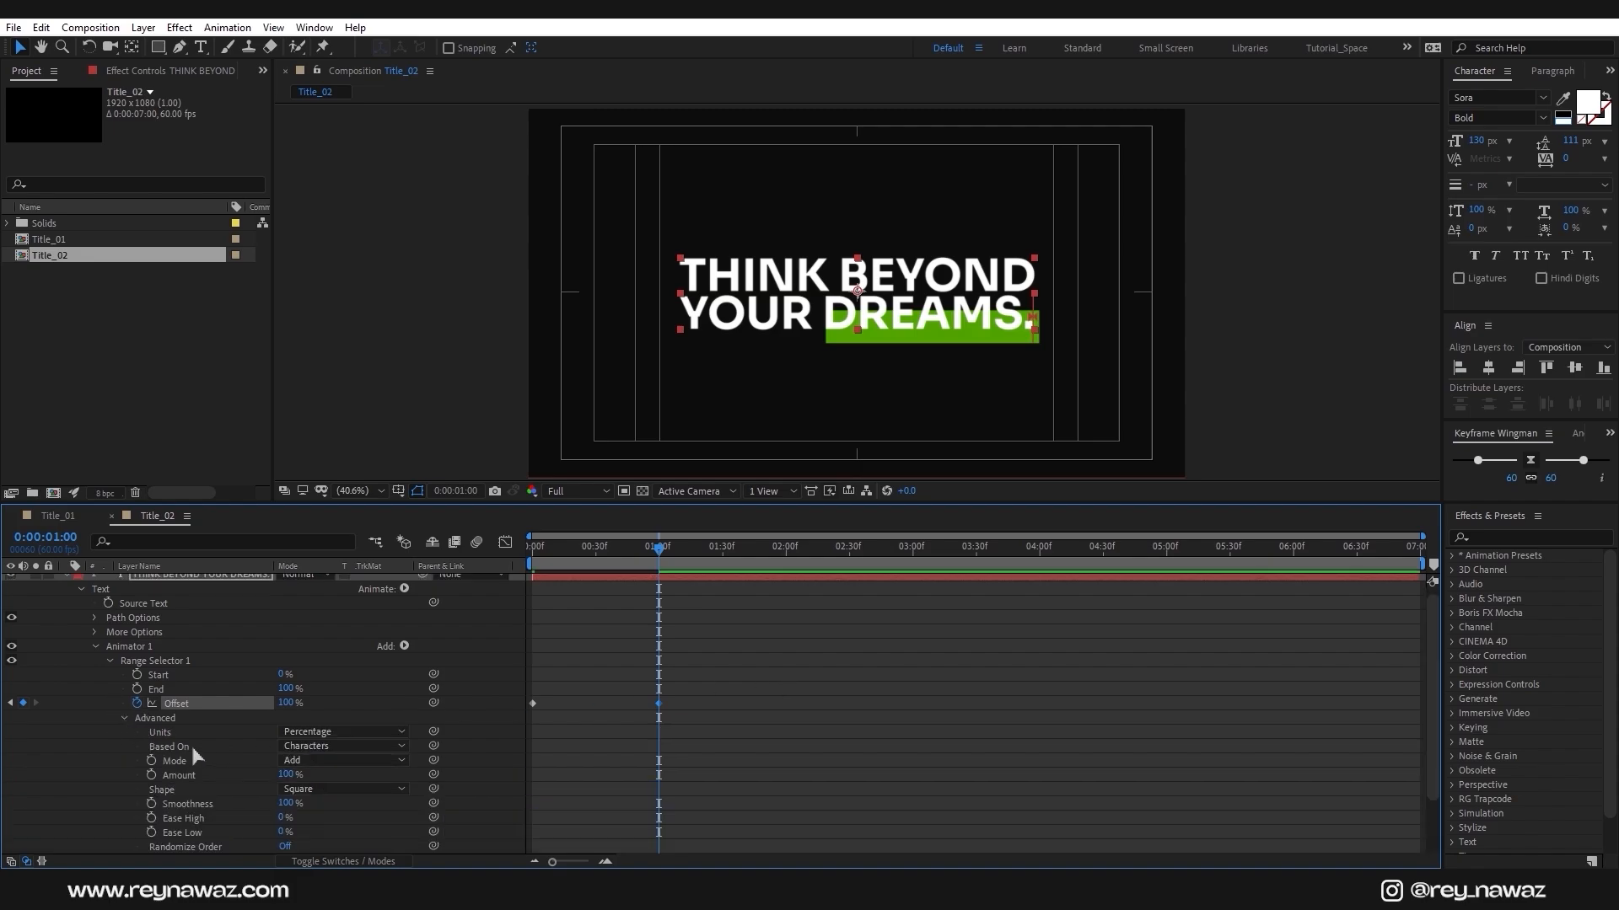
pyautogui.click(339, 747)
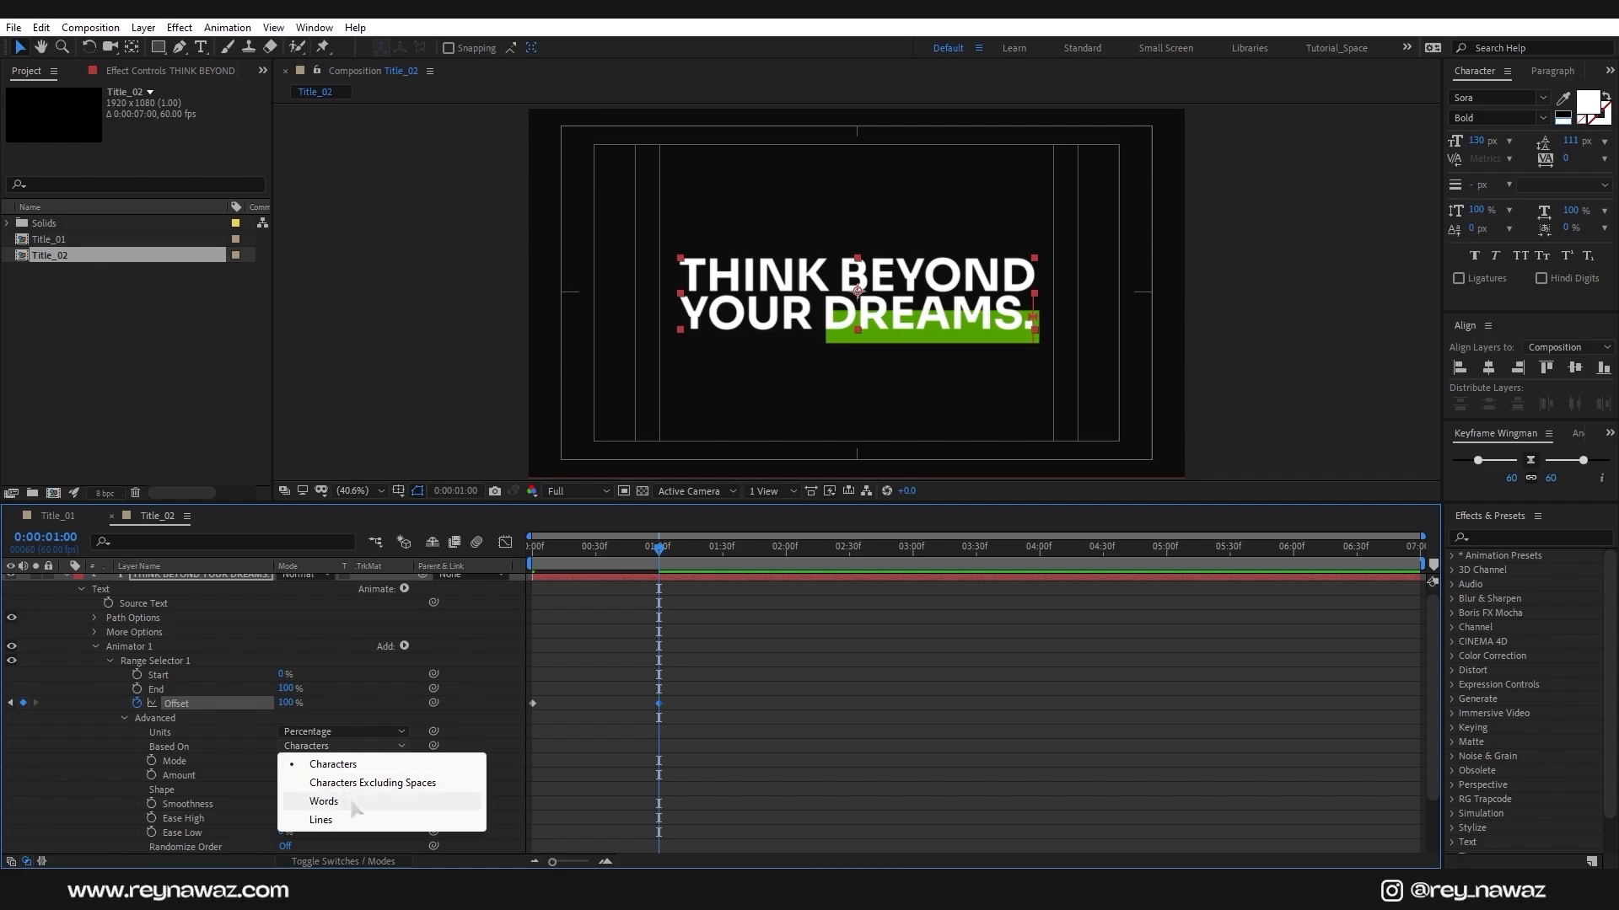
pyautogui.click(324, 801)
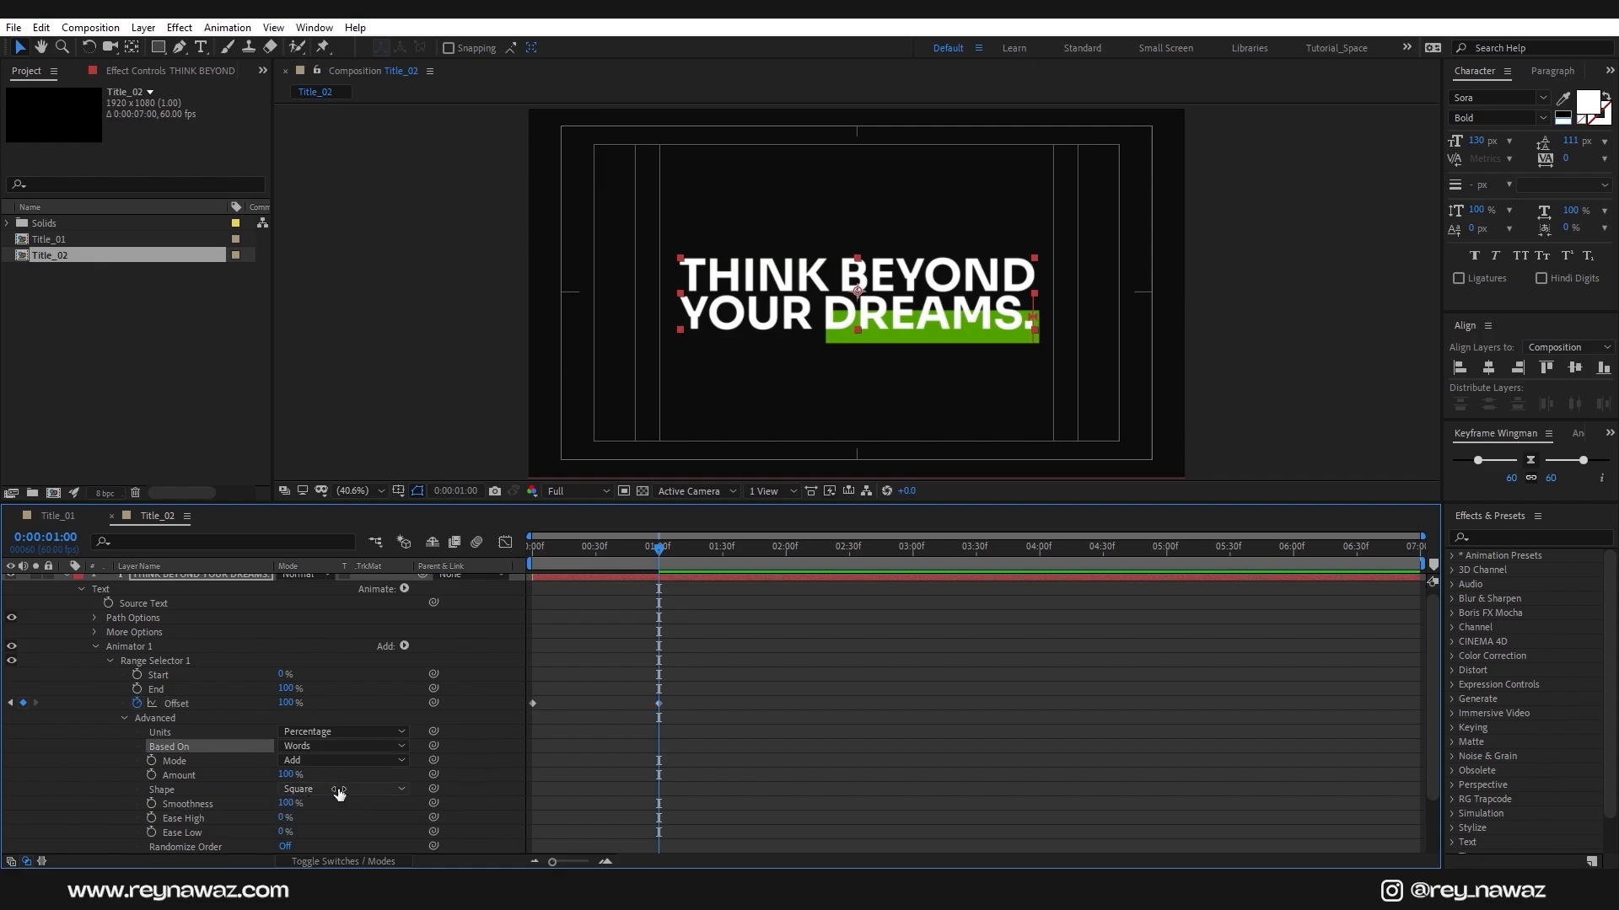
pyautogui.click(340, 790)
pyautogui.click(330, 697)
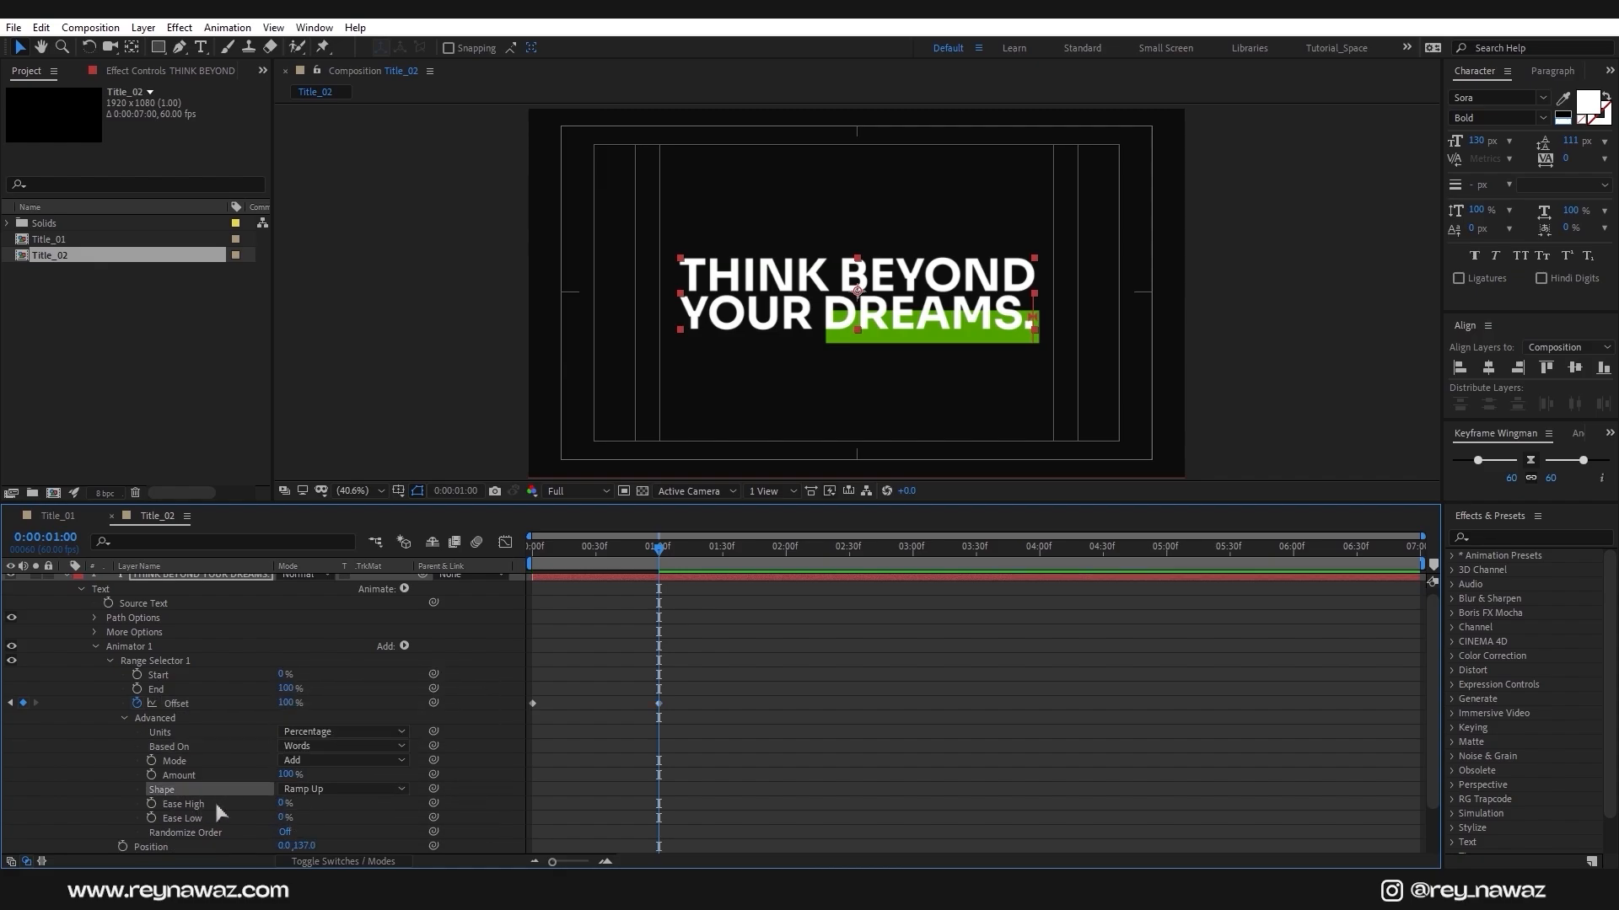
# Set the range selector's Ease High to -50% and Ease Low to 50%, and the animator's Opacity to 0%
pyautogui.click(279, 802)
pyautogui.press('Tab')
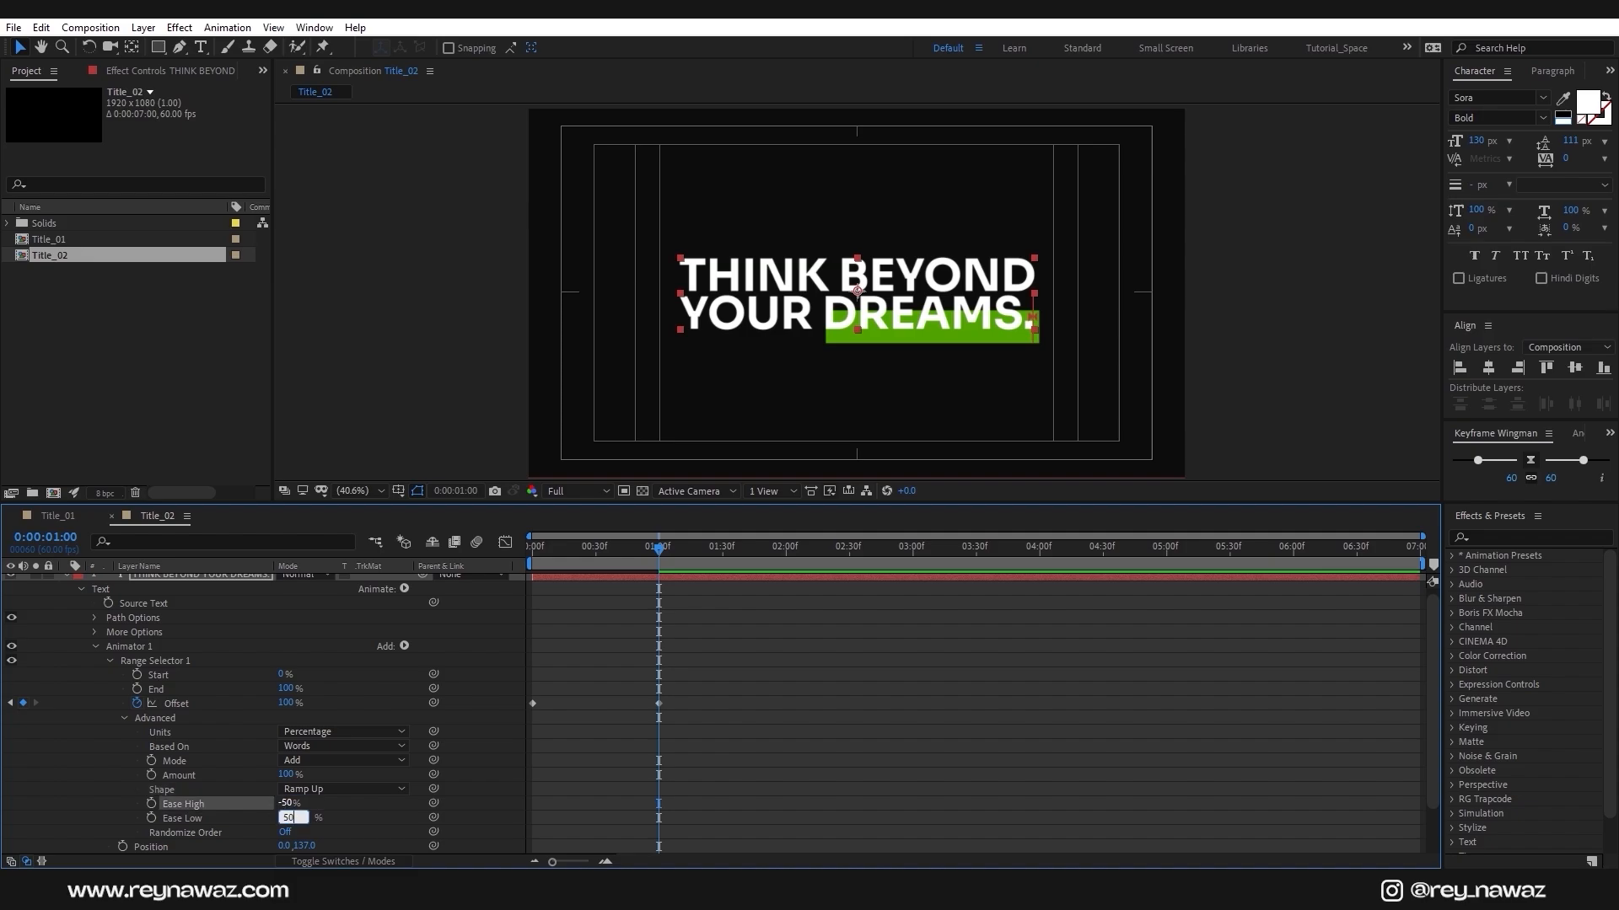
pyautogui.press('Return')
pyautogui.scroll(-2, 286, 812)
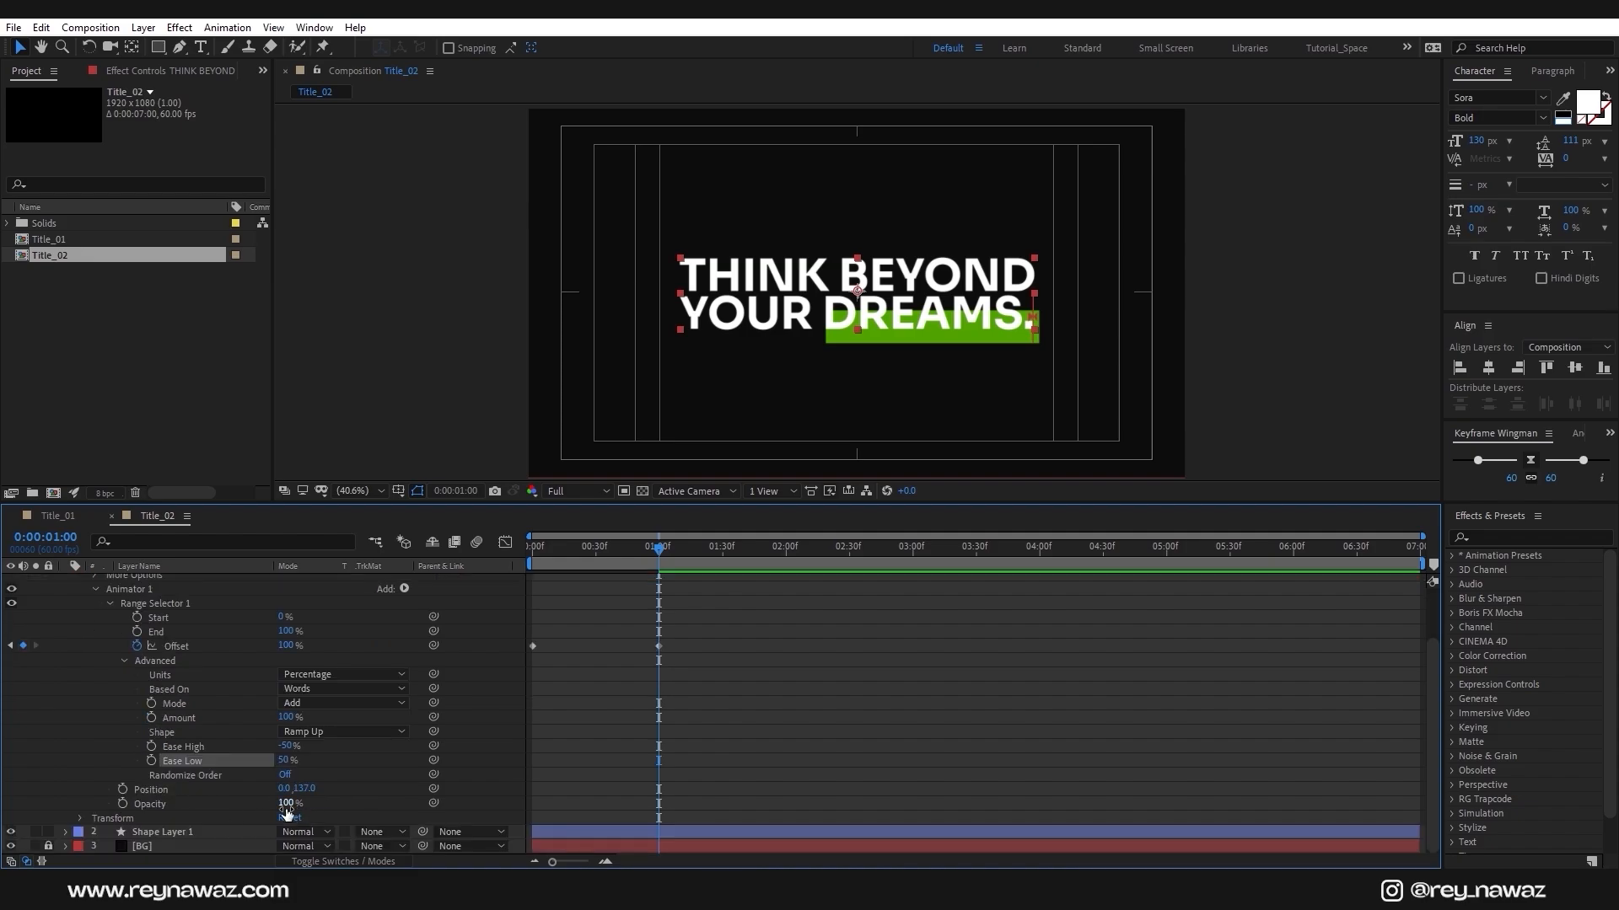
pyautogui.moveTo(287, 807); pyautogui.dragTo(27, 807)
# Apply Easy Ease to both Offset keyframes, lengthen the last keyframe's ease in the Graph Editor and collapse the text layer
pyautogui.moveTo(697, 626)
pyautogui.mouseDown()
pyautogui.moveTo(559, 660)
pyautogui.moveTo(571, 650)
pyautogui.mouseUp()
pyautogui.rightClick(535, 650)
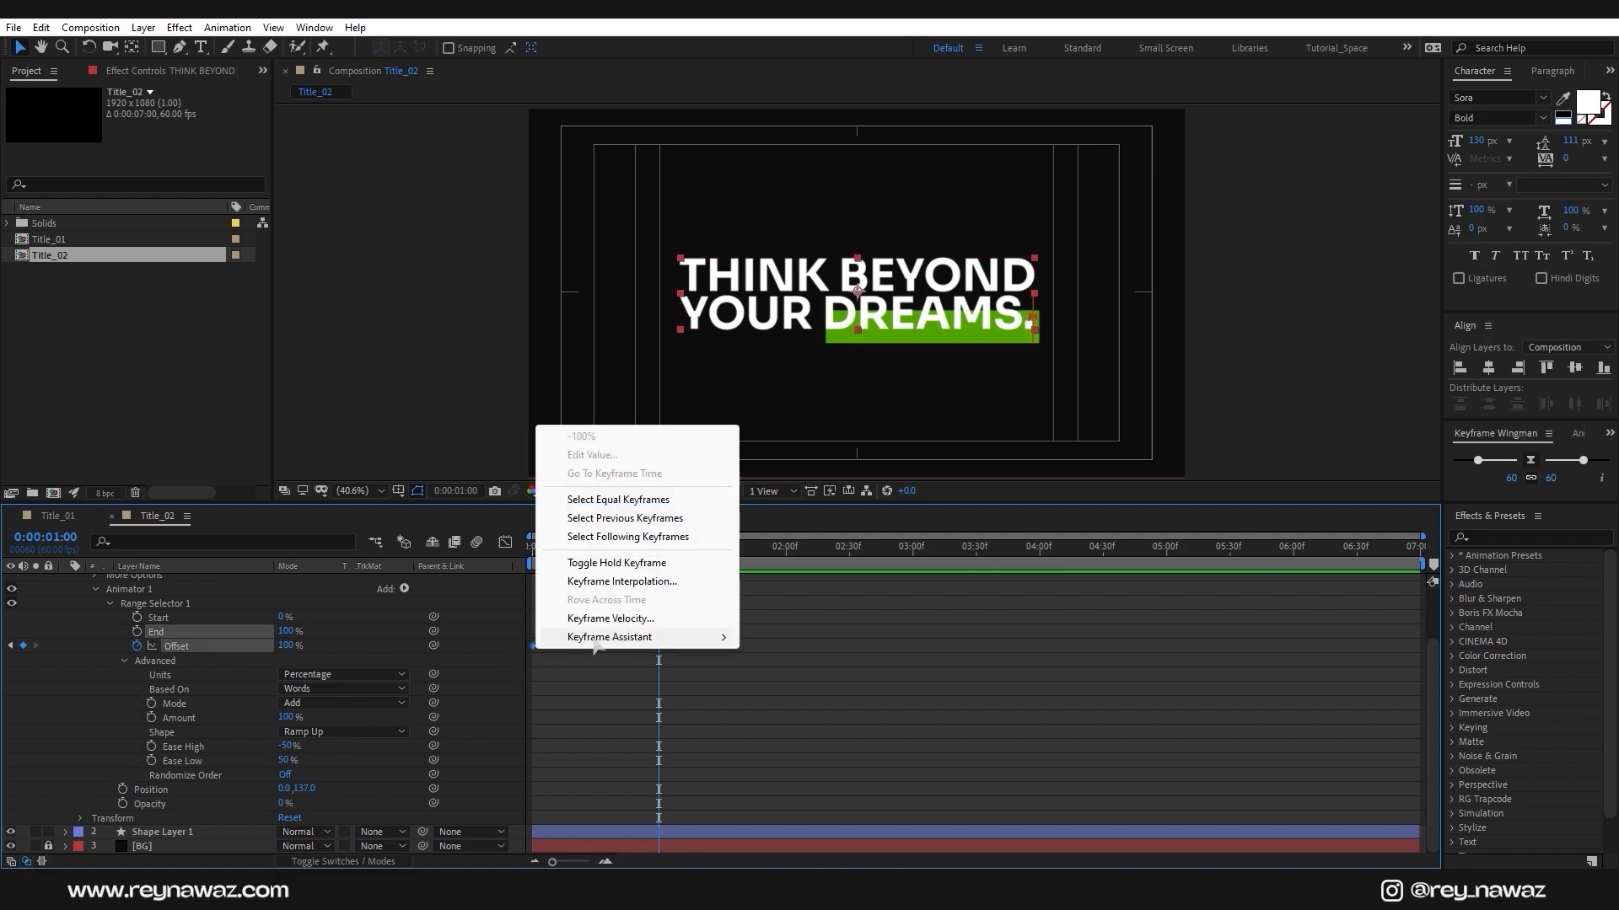
pyautogui.moveTo(600, 638)
pyautogui.click(786, 693)
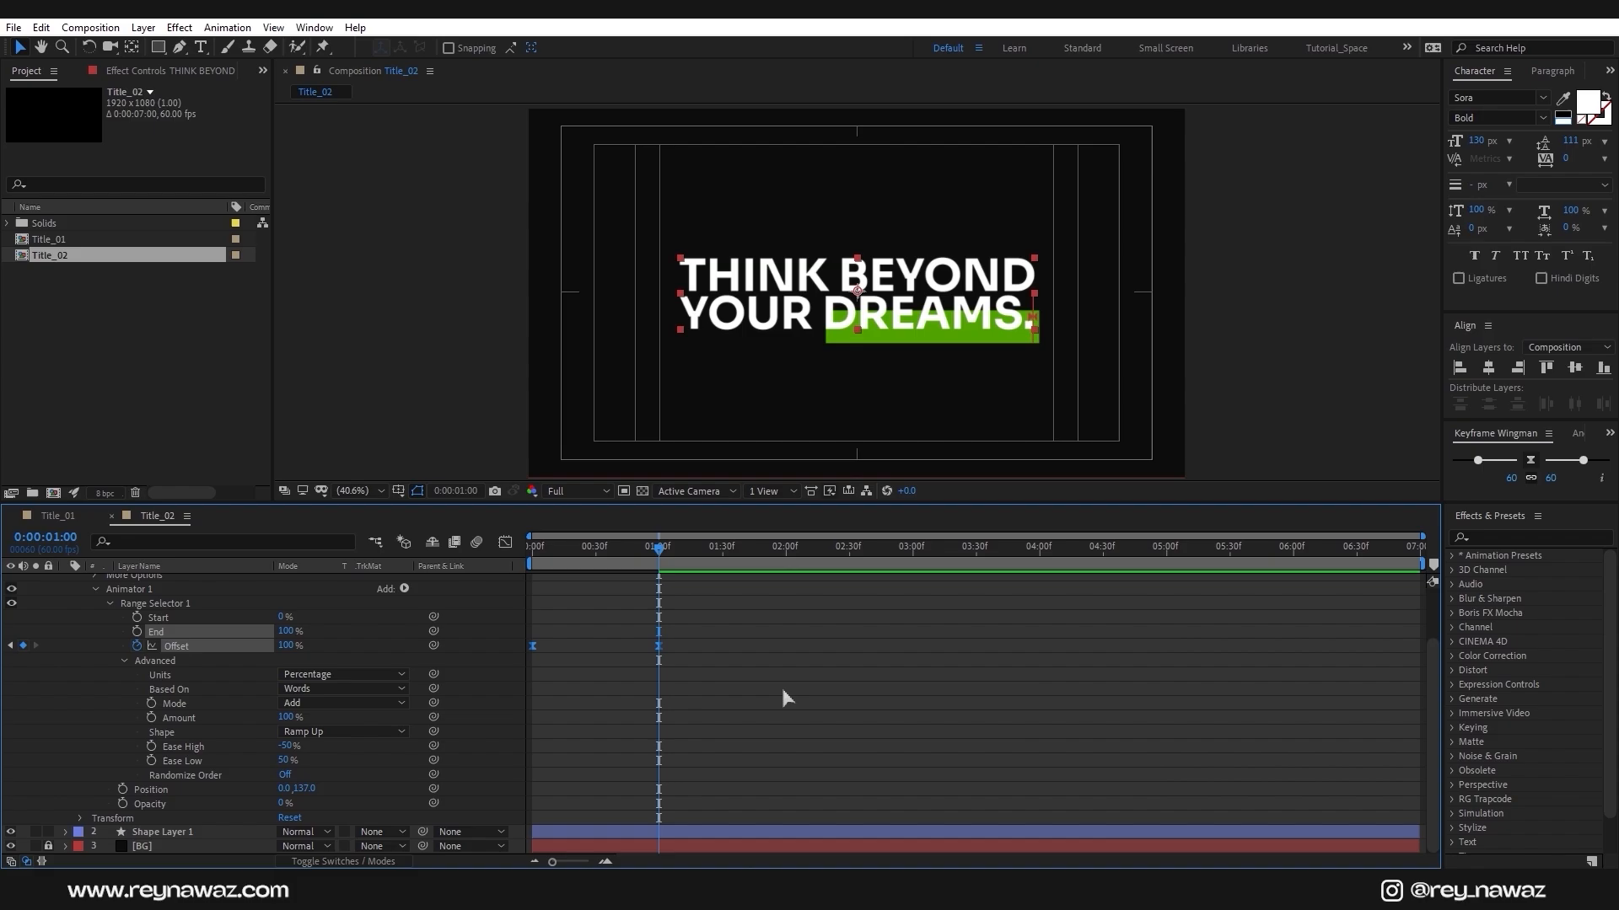
pyautogui.click(505, 542)
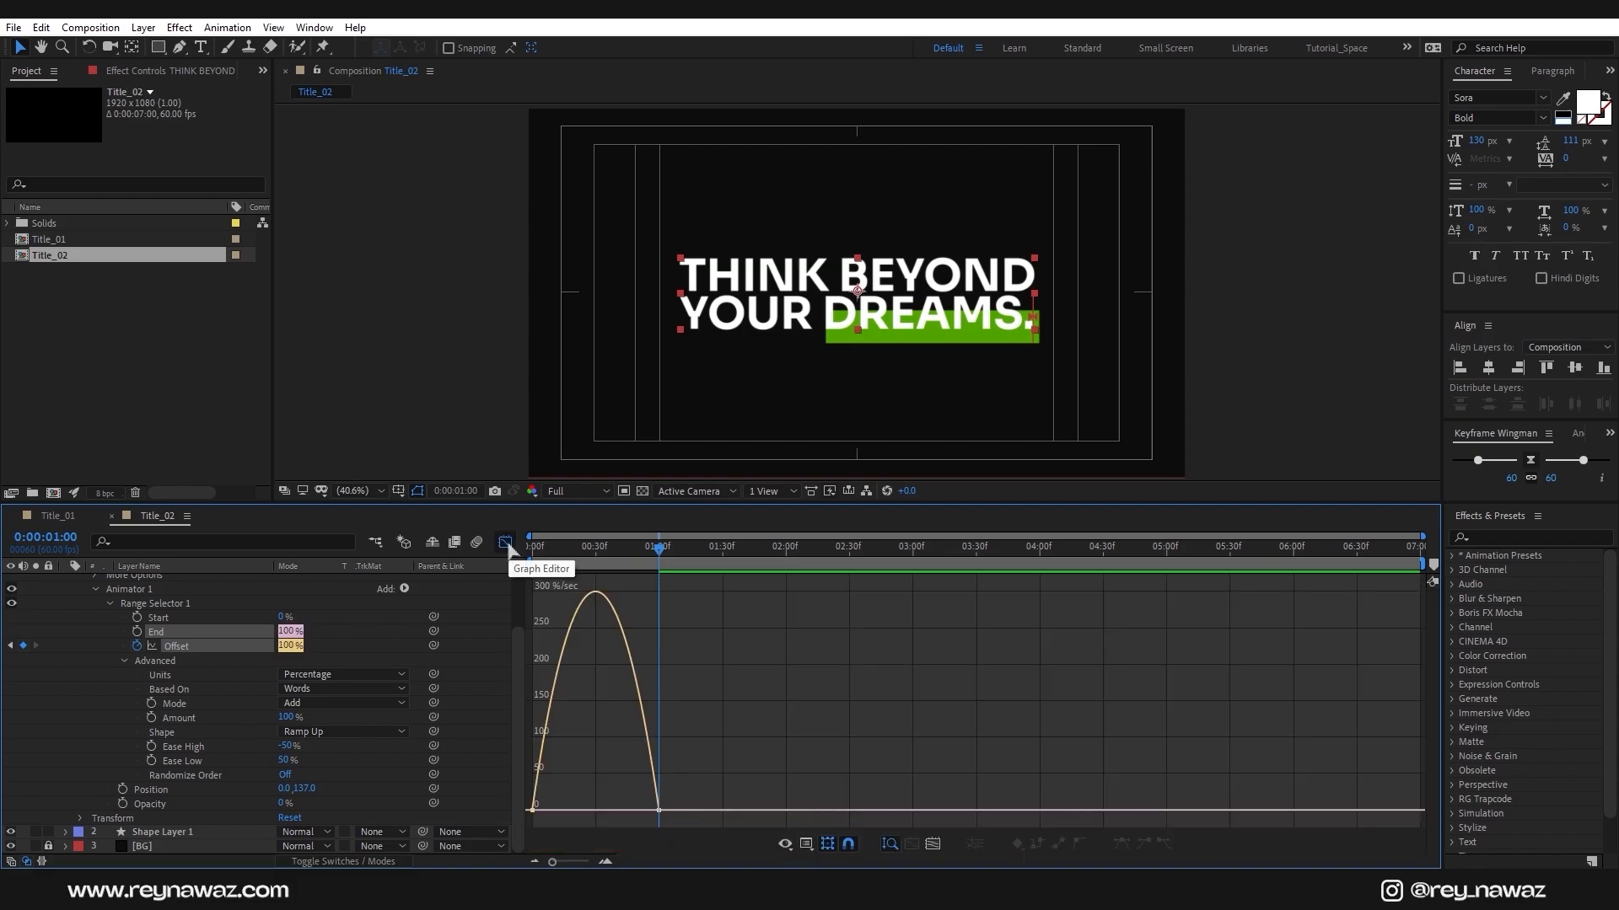
pyautogui.rightClick(736, 632)
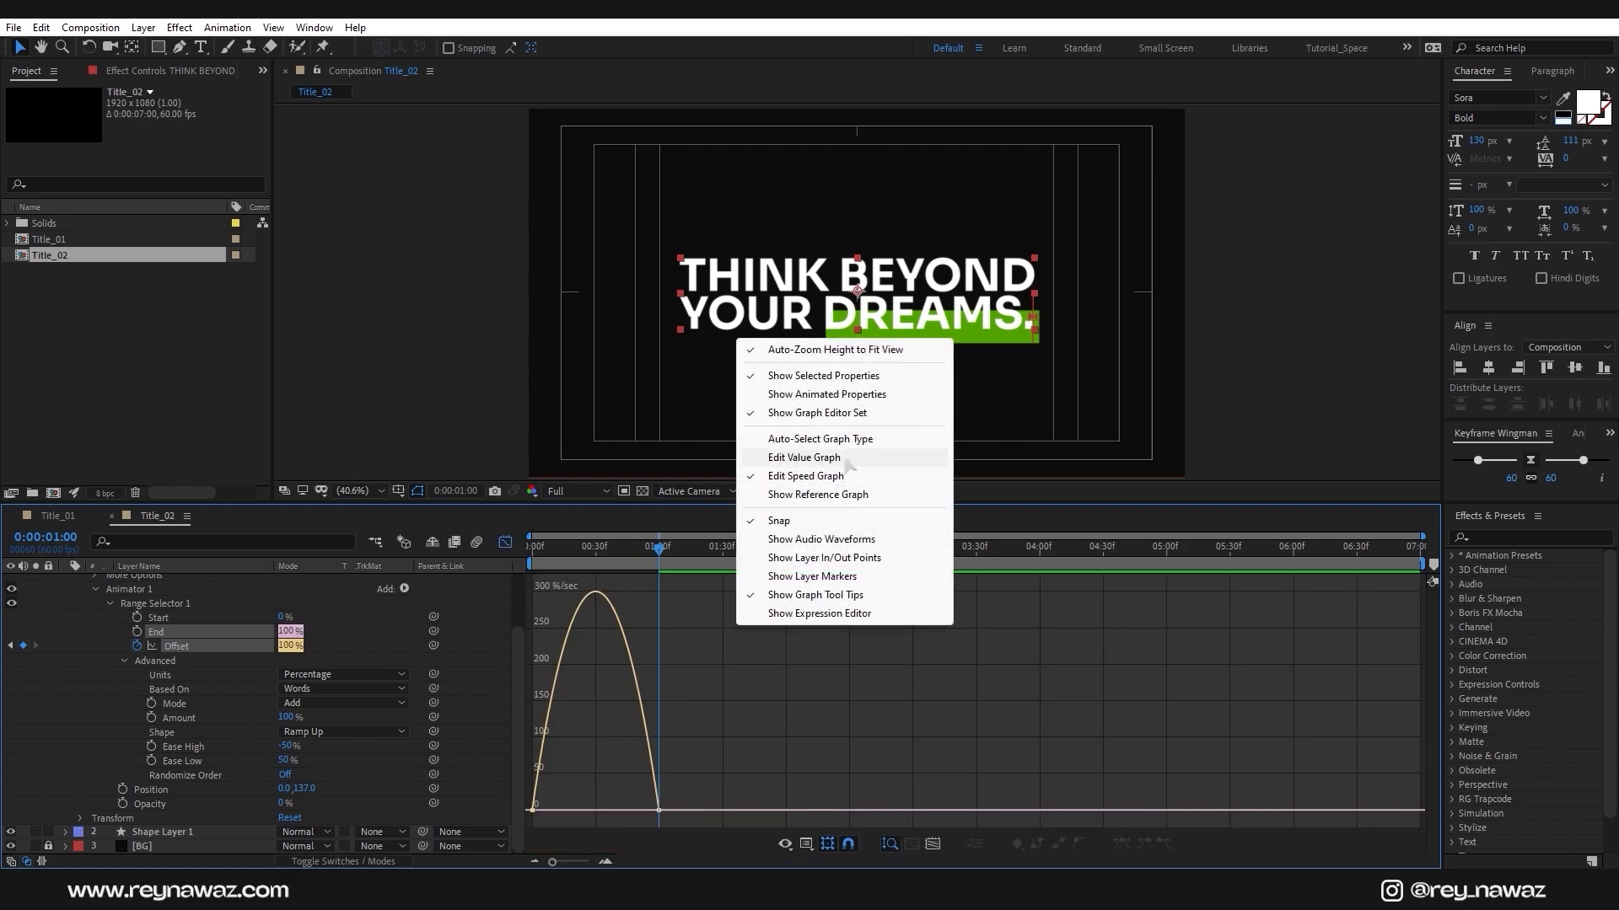
pyautogui.moveTo(717, 777); pyautogui.dragTo(598, 811)
pyautogui.click(505, 542)
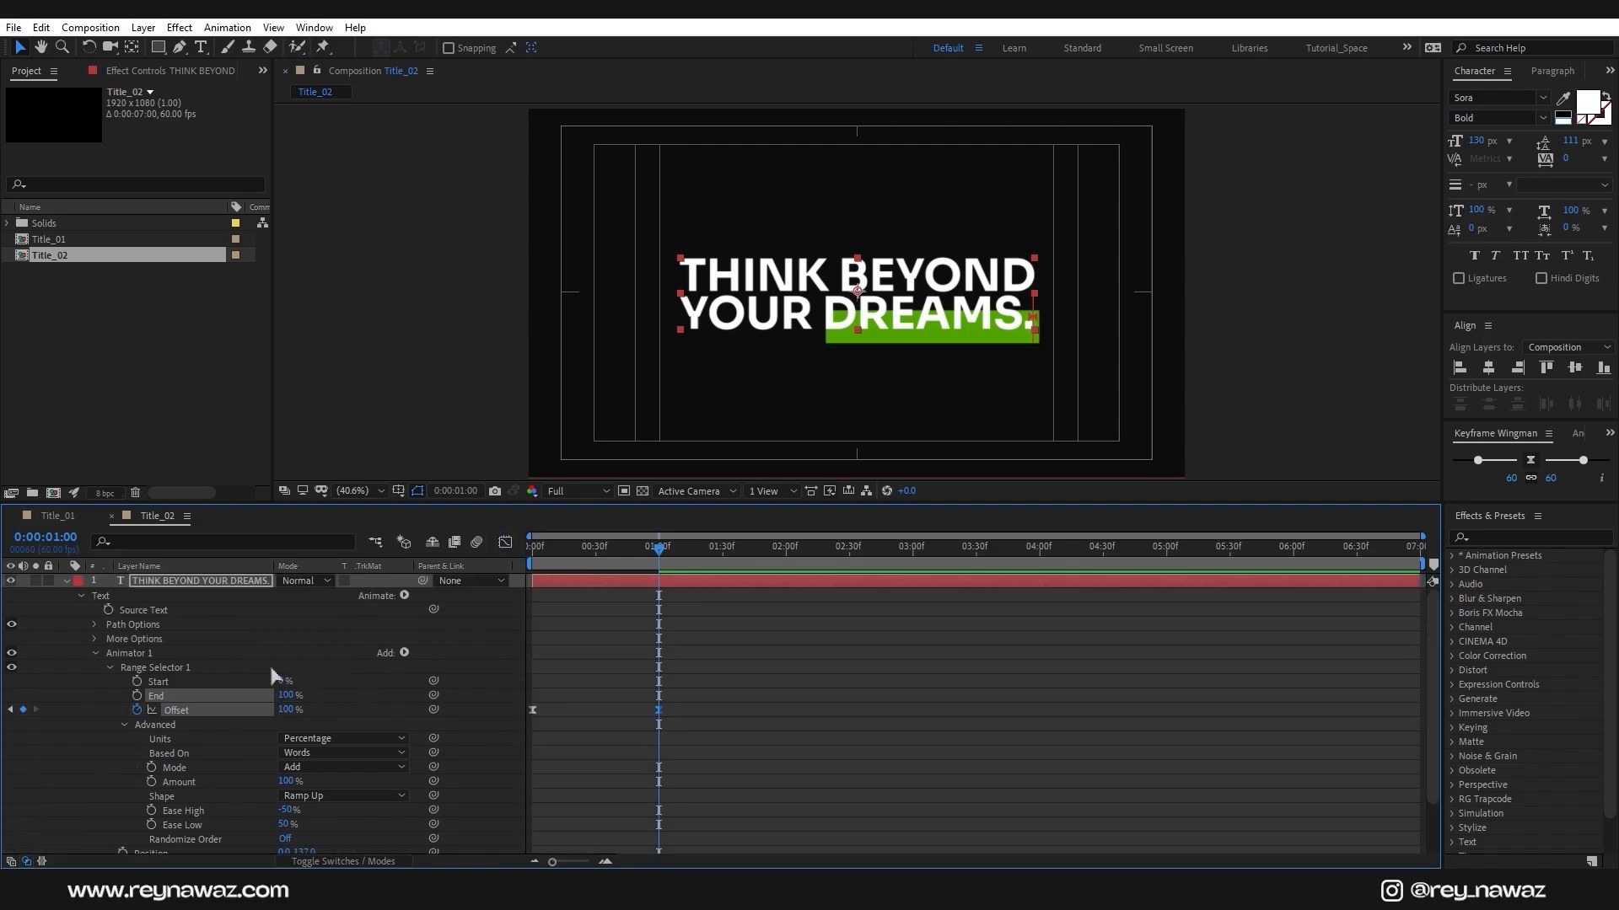
pyautogui.click(66, 581)
# Unlink the shape layer's Scale proportions and add a Scale keyframe with its existing value at 1 second
pyautogui.click(182, 595)
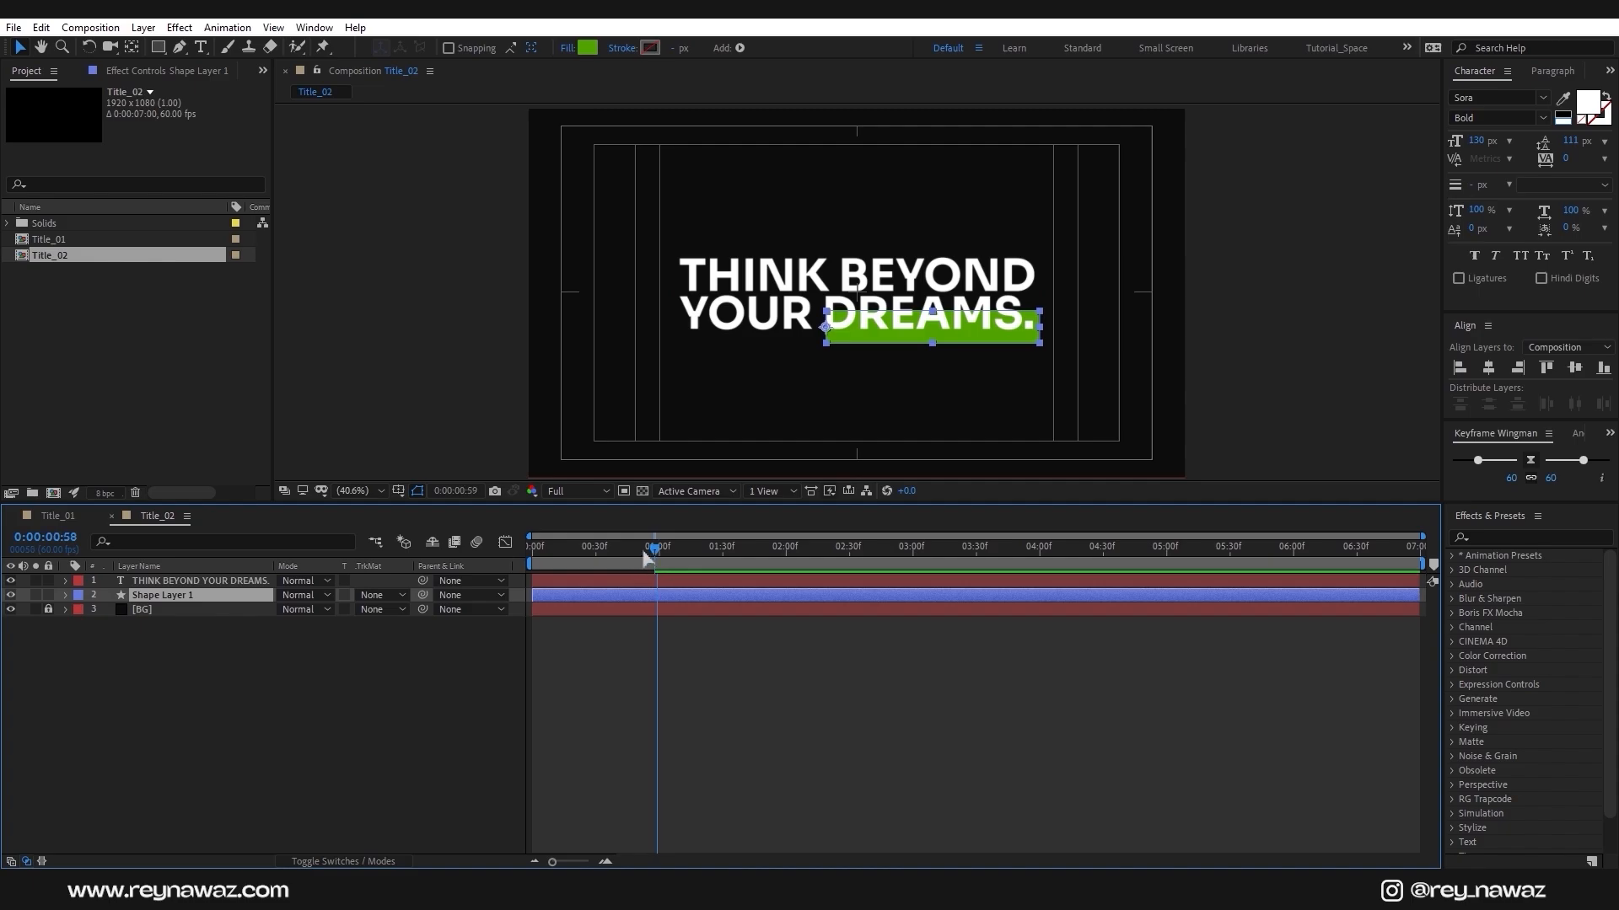
pyautogui.moveTo(659, 558); pyautogui.dragTo(514, 579)
pyautogui.press('s')
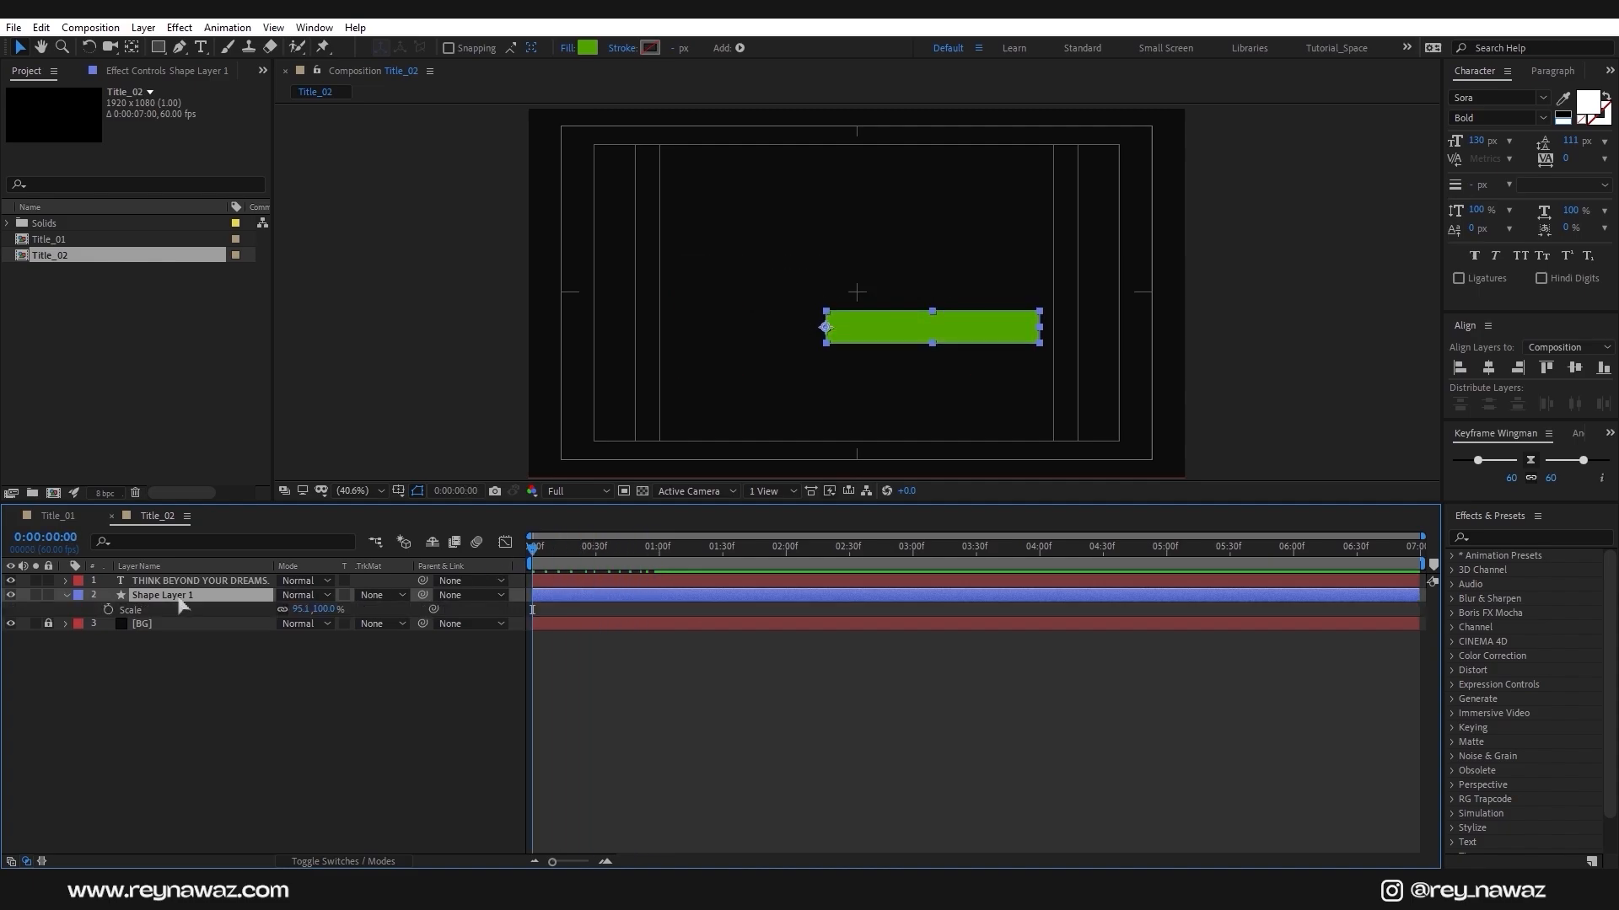
pyautogui.click(282, 611)
pyautogui.click(658, 563)
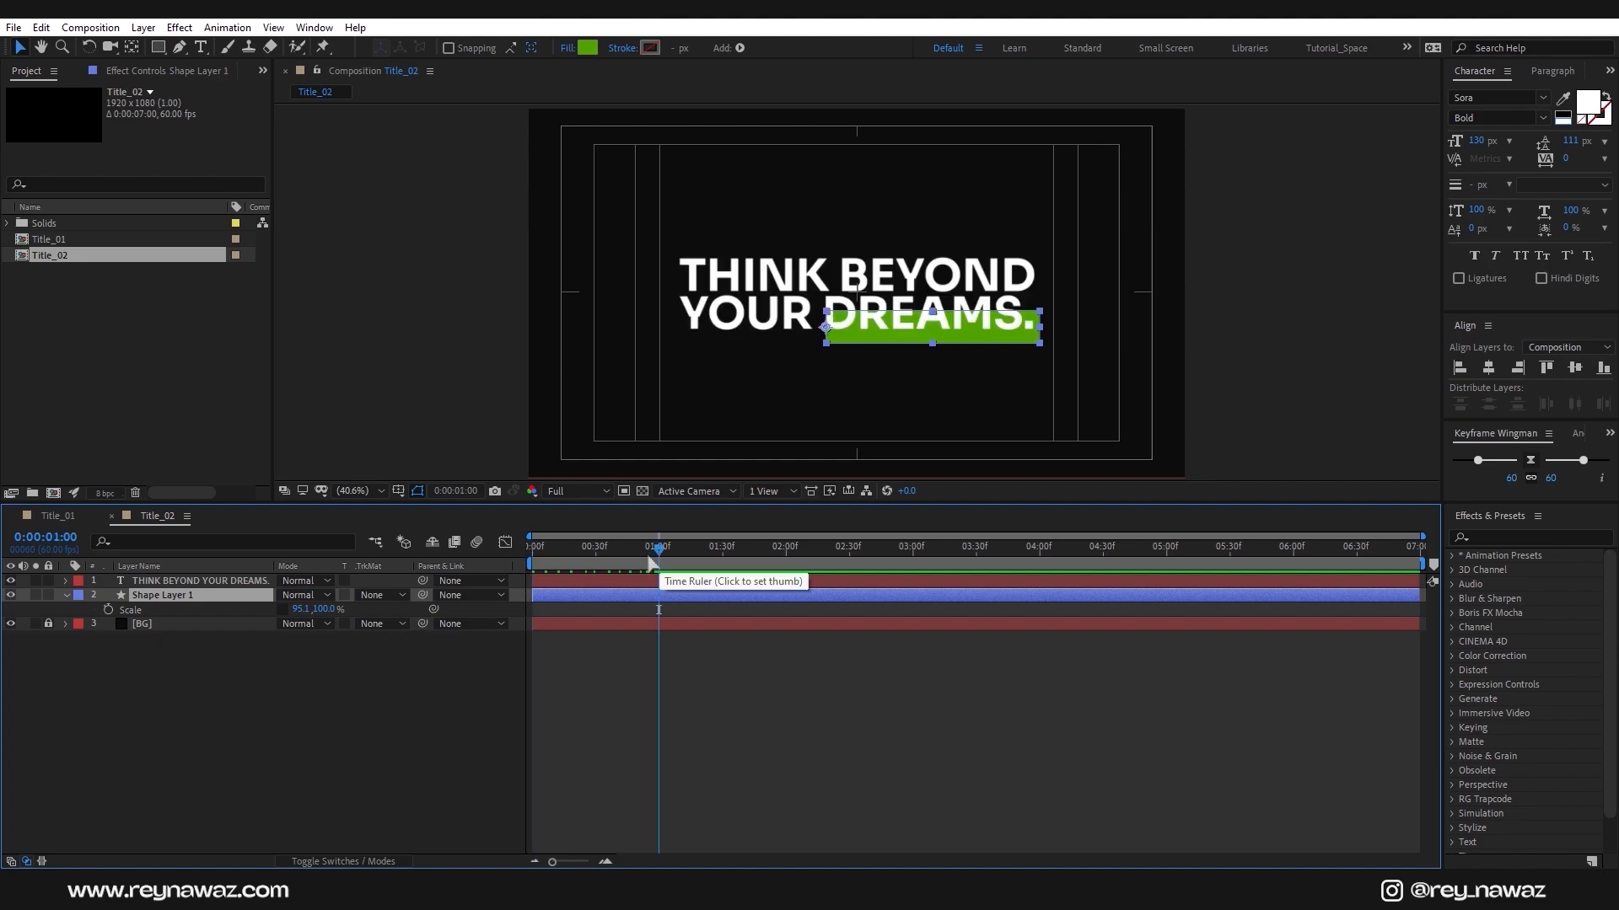
pyautogui.click(108, 609)
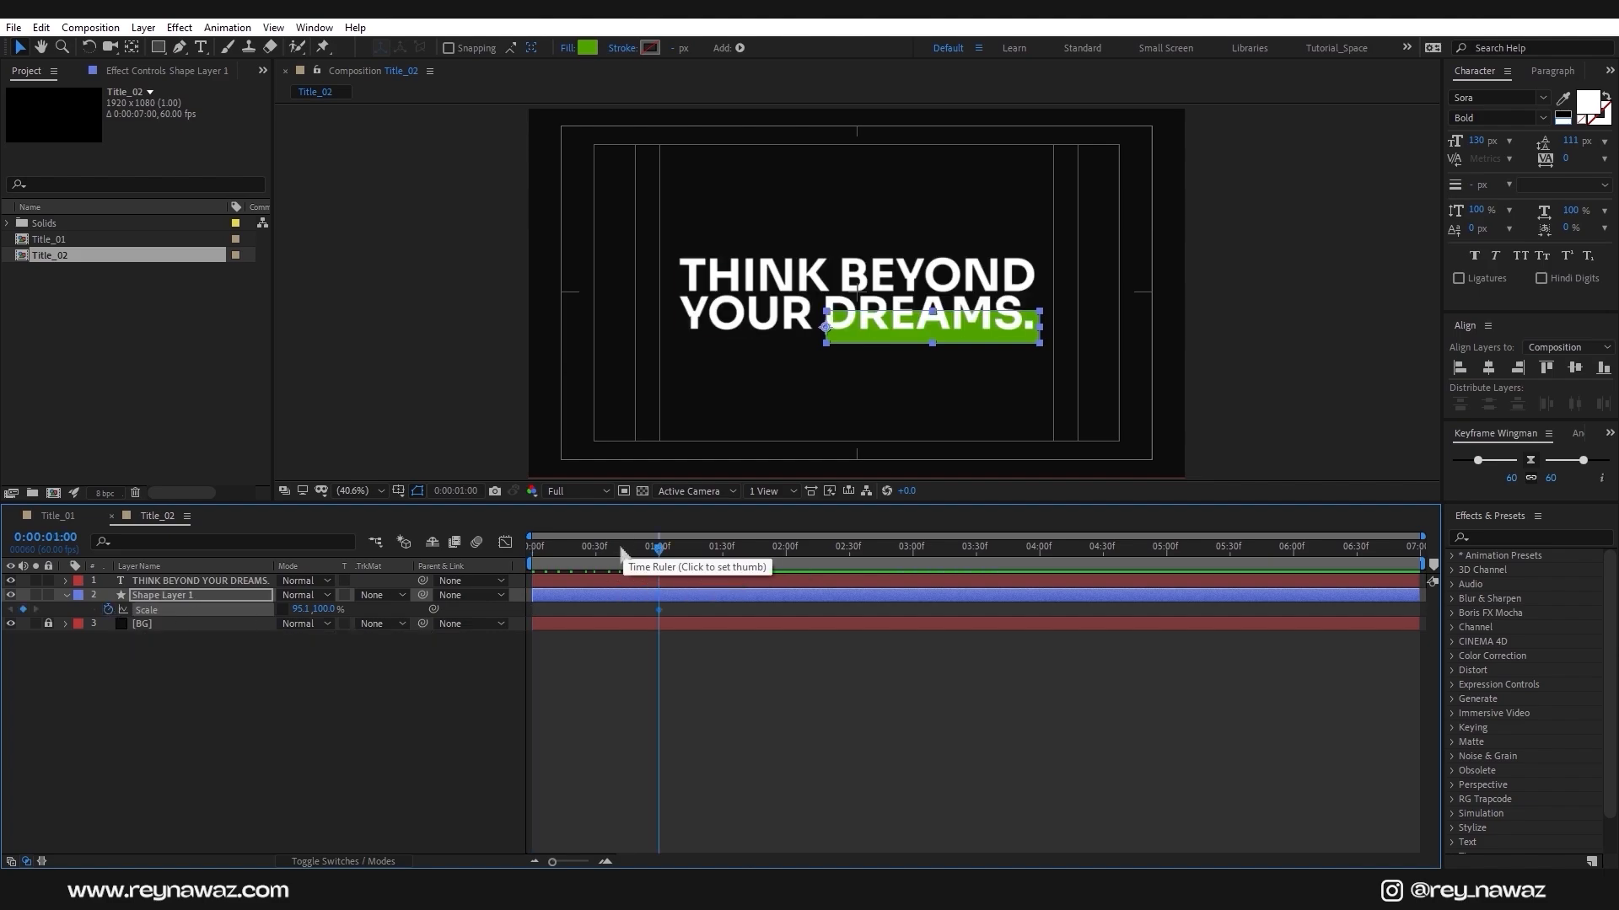
# Set the shape layer's horizontal Scale to 0% at the start of the composition
pyautogui.click(534, 570)
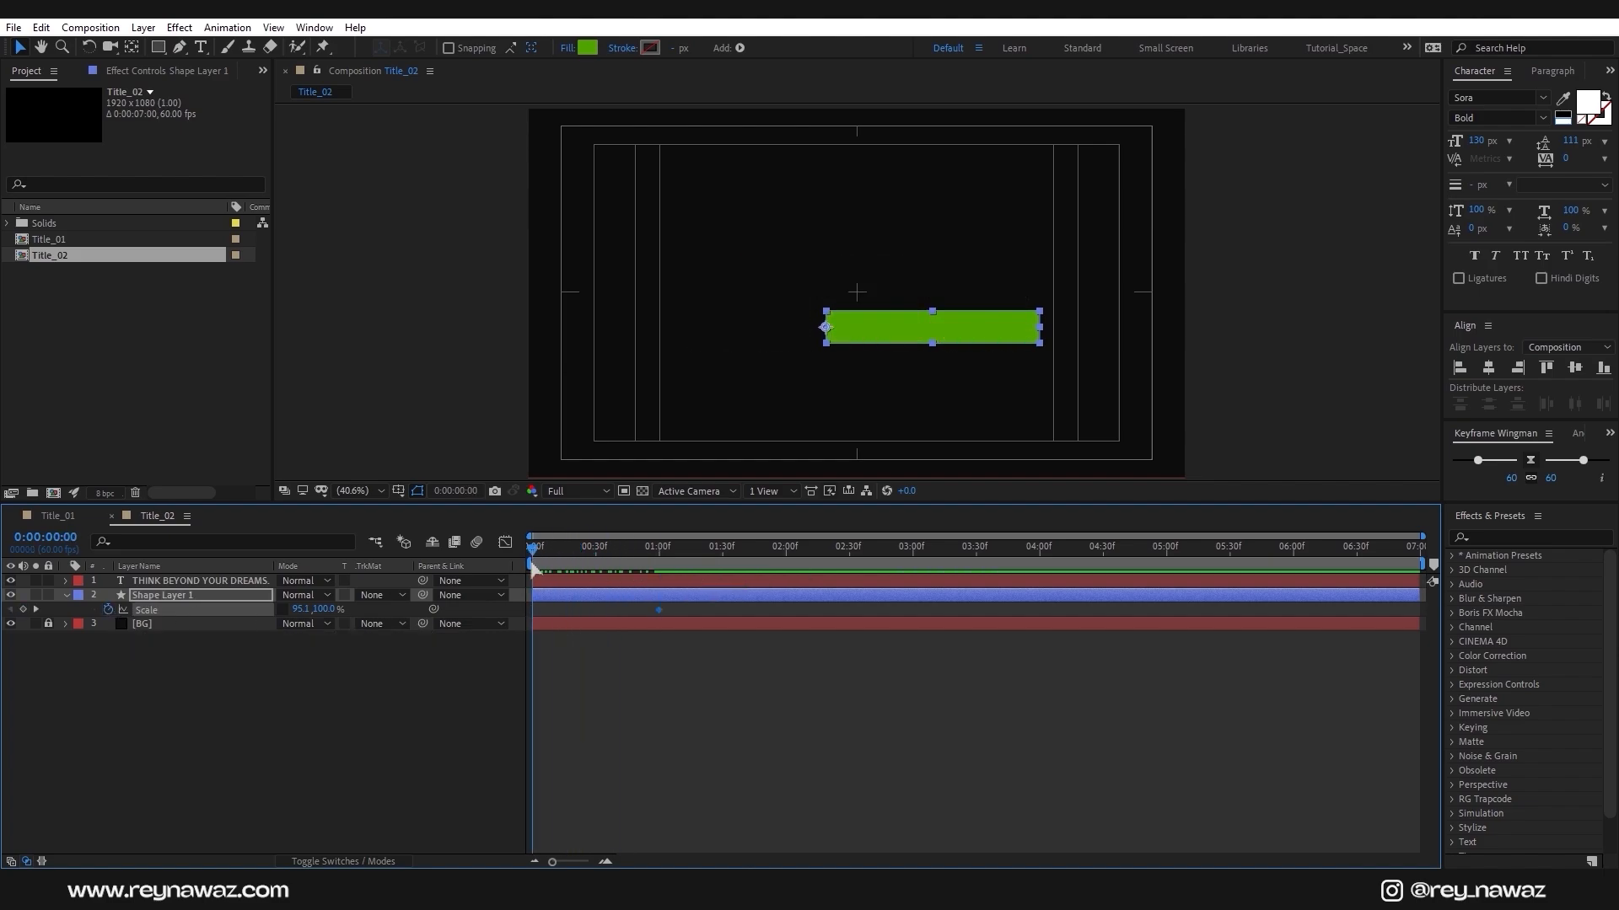
pyautogui.moveTo(304, 616); pyautogui.dragTo(301, 616)
pyautogui.click(300, 608)
pyautogui.write('0')
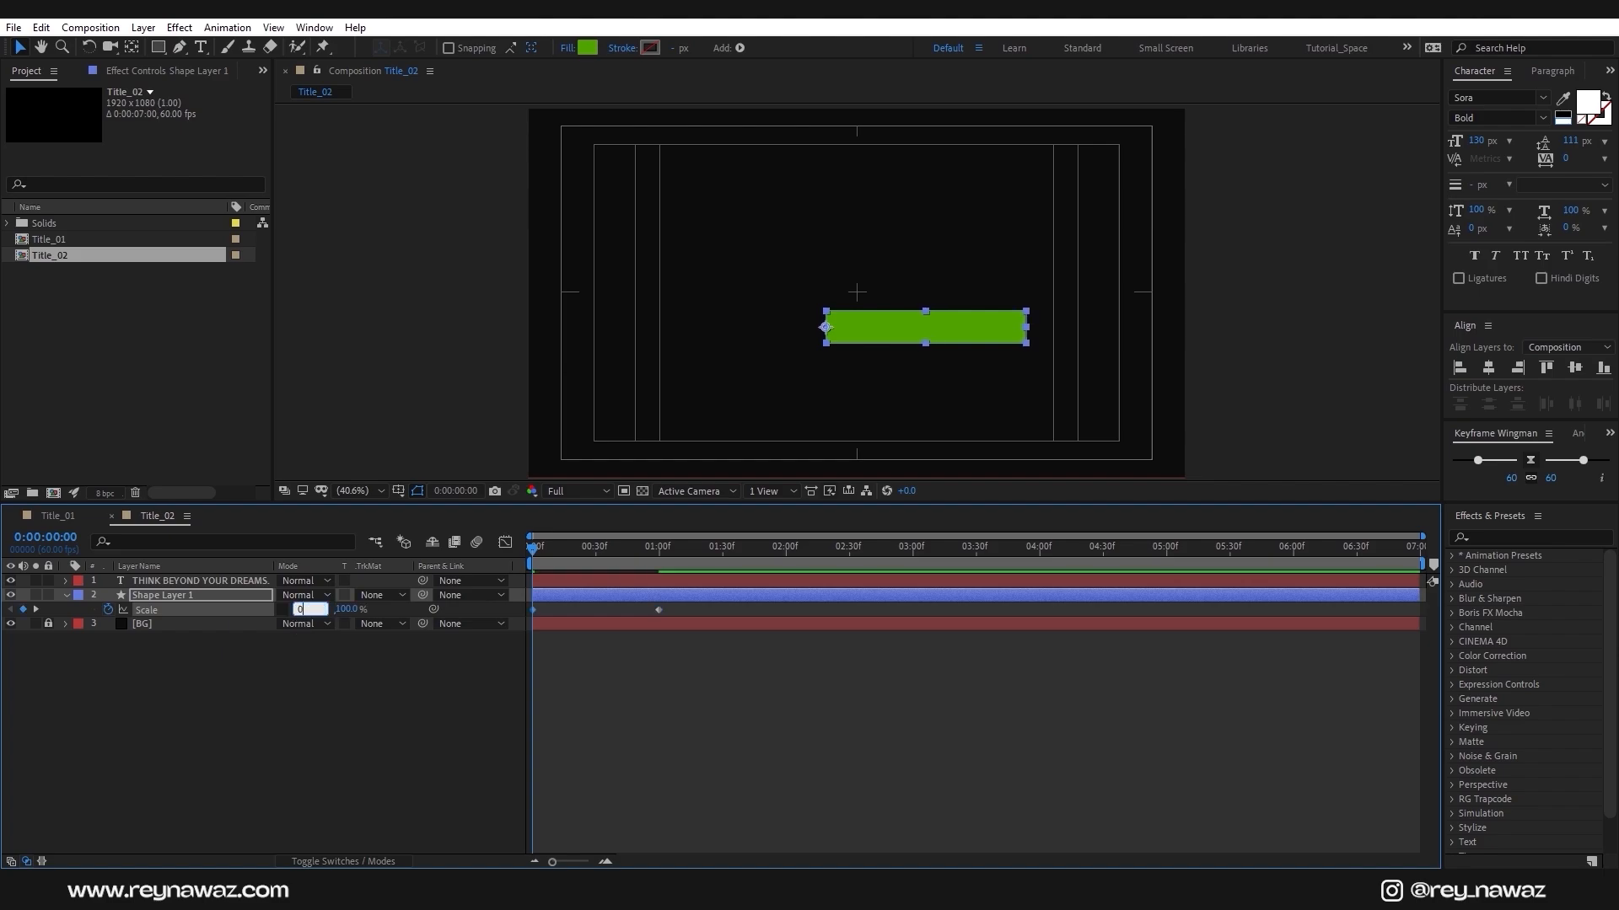
pyautogui.press('Return')
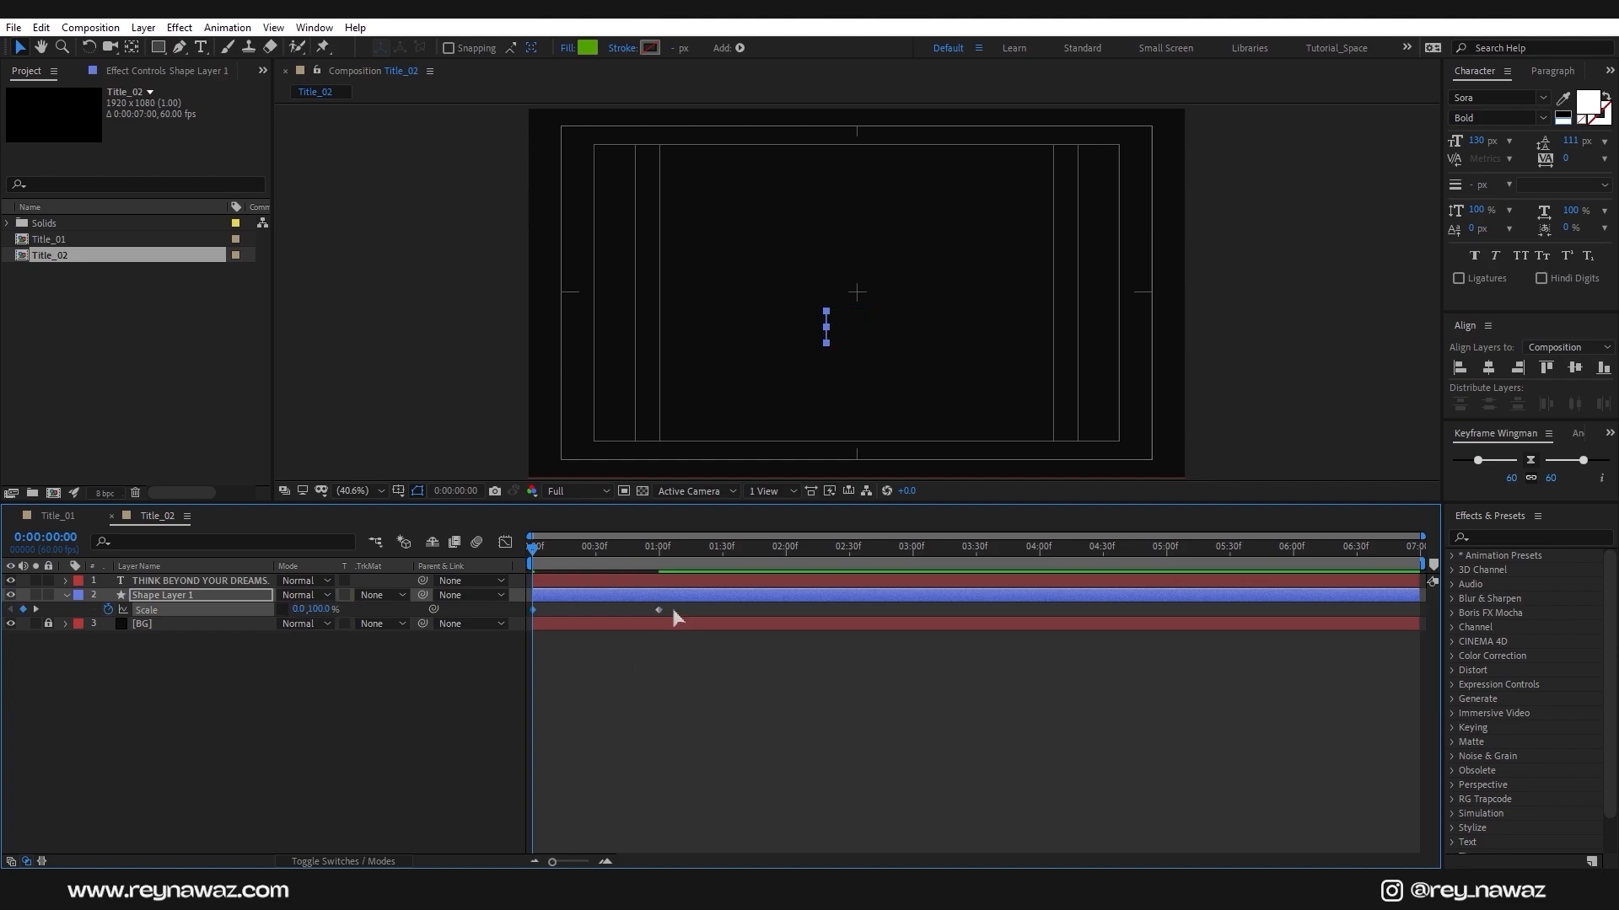
# Apply Easy Ease to both Scale keyframes and lengthen the last keyframe's ease in the Graph Editor
pyautogui.moveTo(672, 611); pyautogui.dragTo(499, 646)
pyautogui.rightClick(661, 611)
pyautogui.moveTo(809, 825)
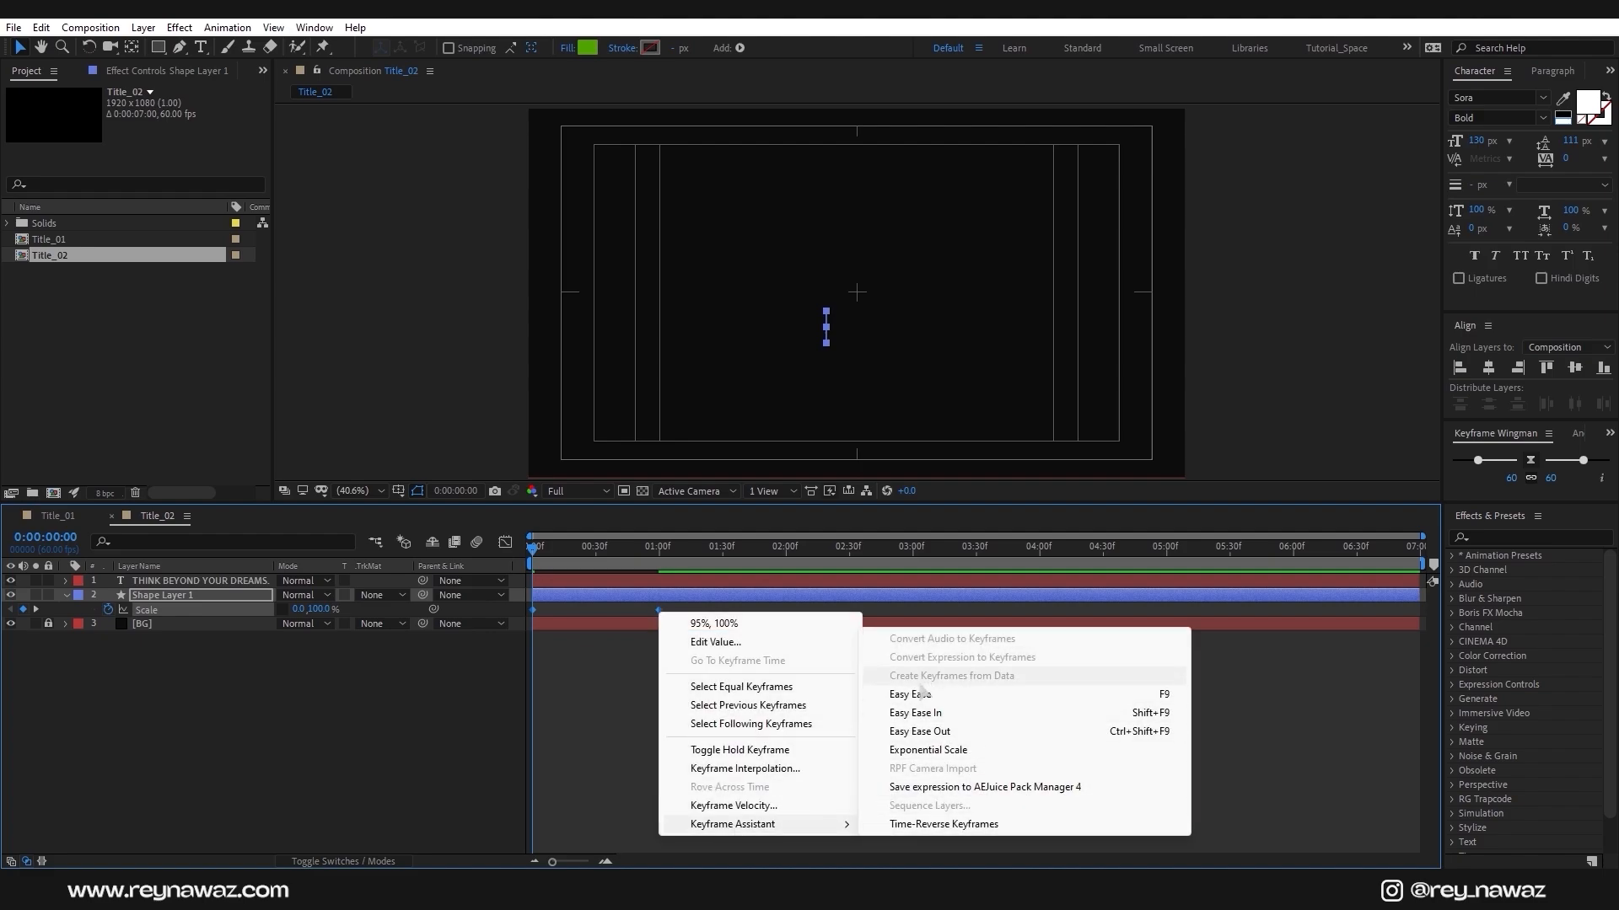
pyautogui.click(922, 693)
pyautogui.click(505, 543)
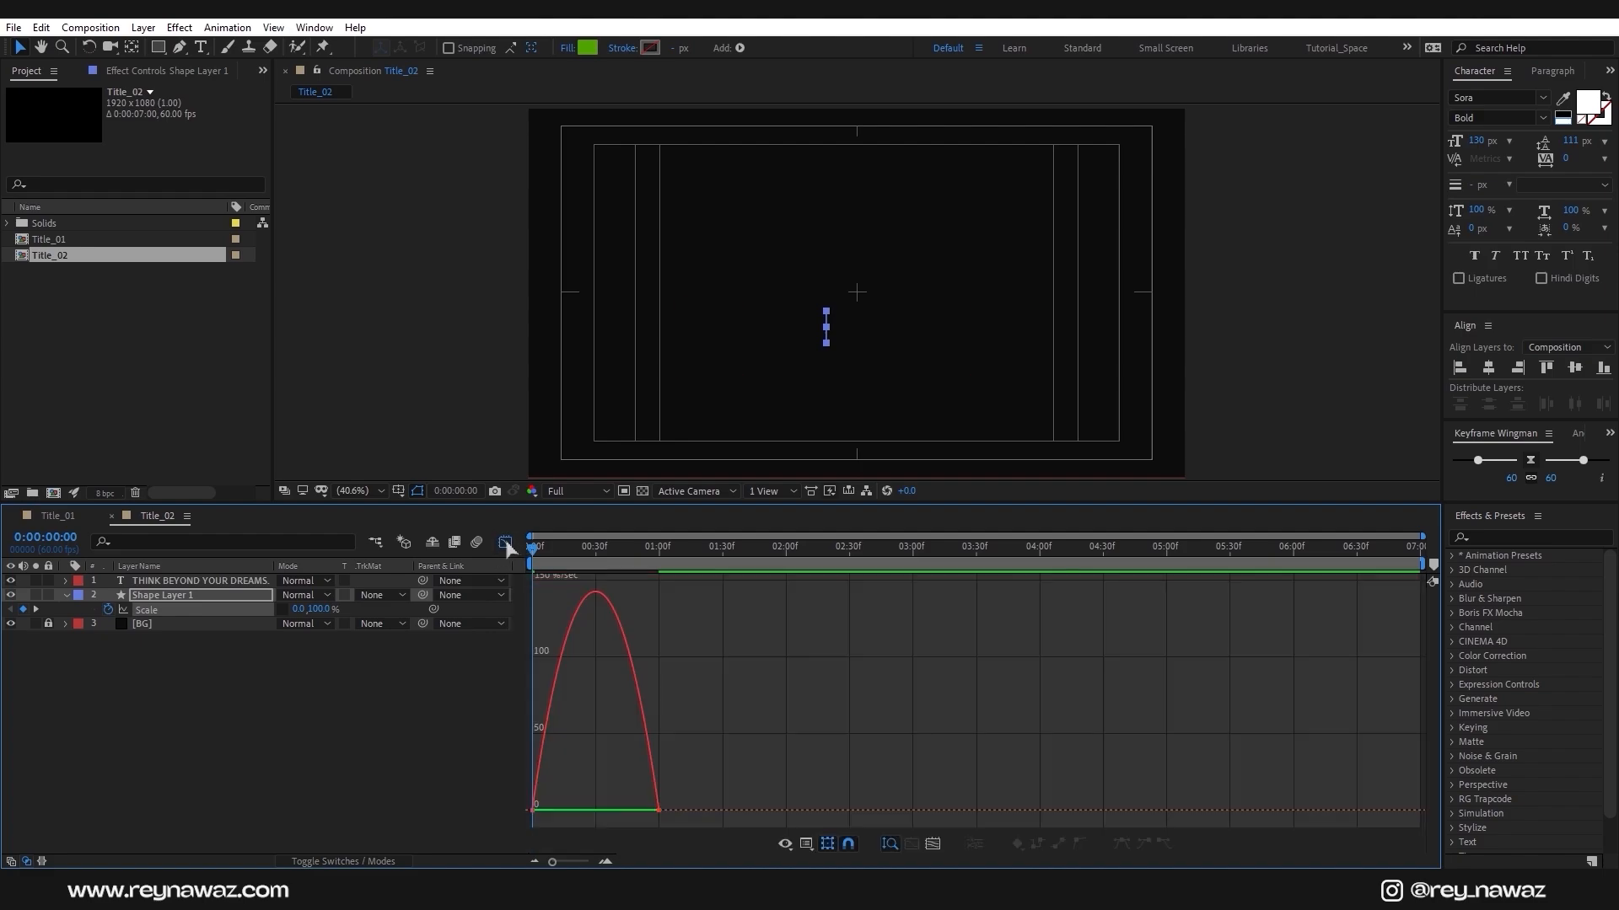
pyautogui.moveTo(697, 800); pyautogui.dragTo(637, 812)
pyautogui.click(504, 543)
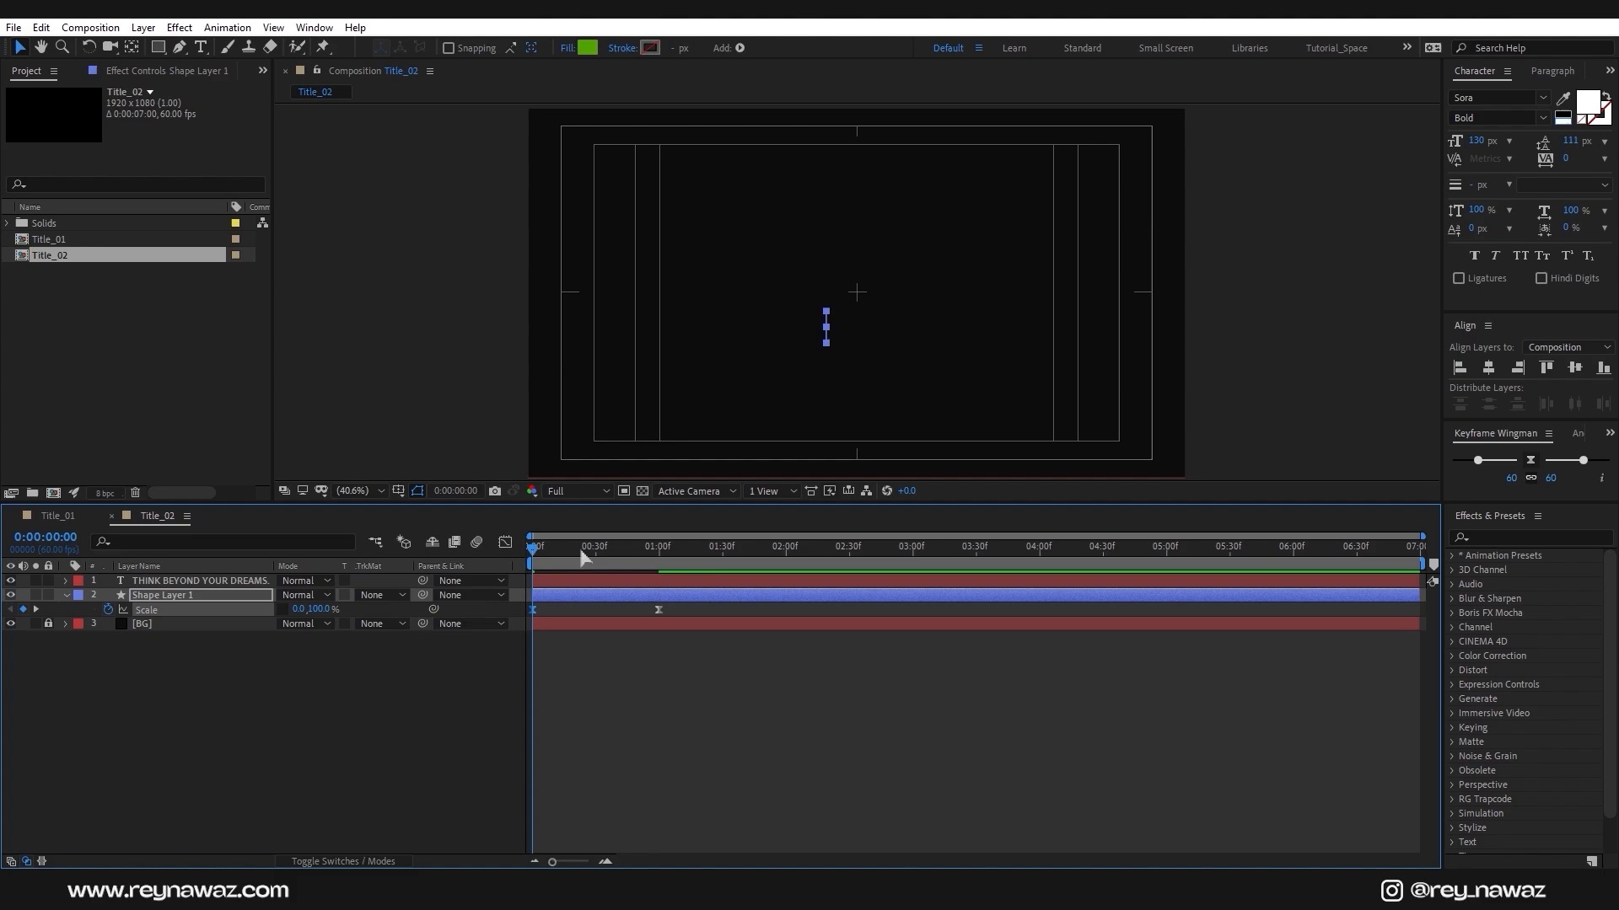
# Shift the shape layer to start about 20 frames into the composition and preview the animation from the beginning
pyautogui.click(595, 563)
pyautogui.moveTo(595, 561); pyautogui.dragTo(594, 596)
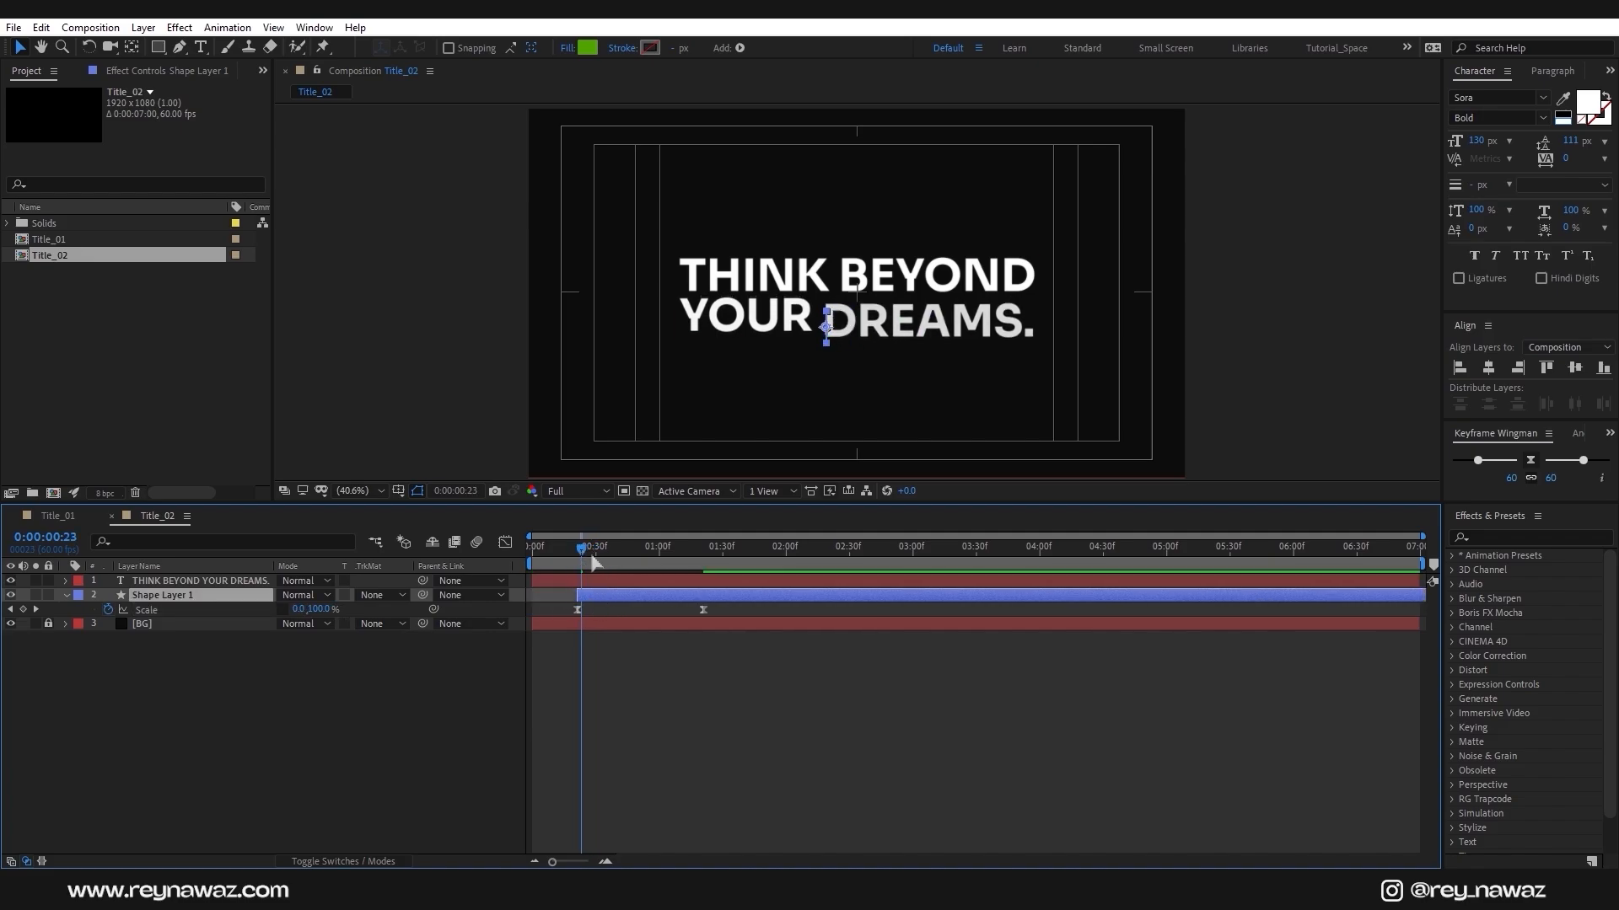
pyautogui.press('Home')
pyautogui.press('space')
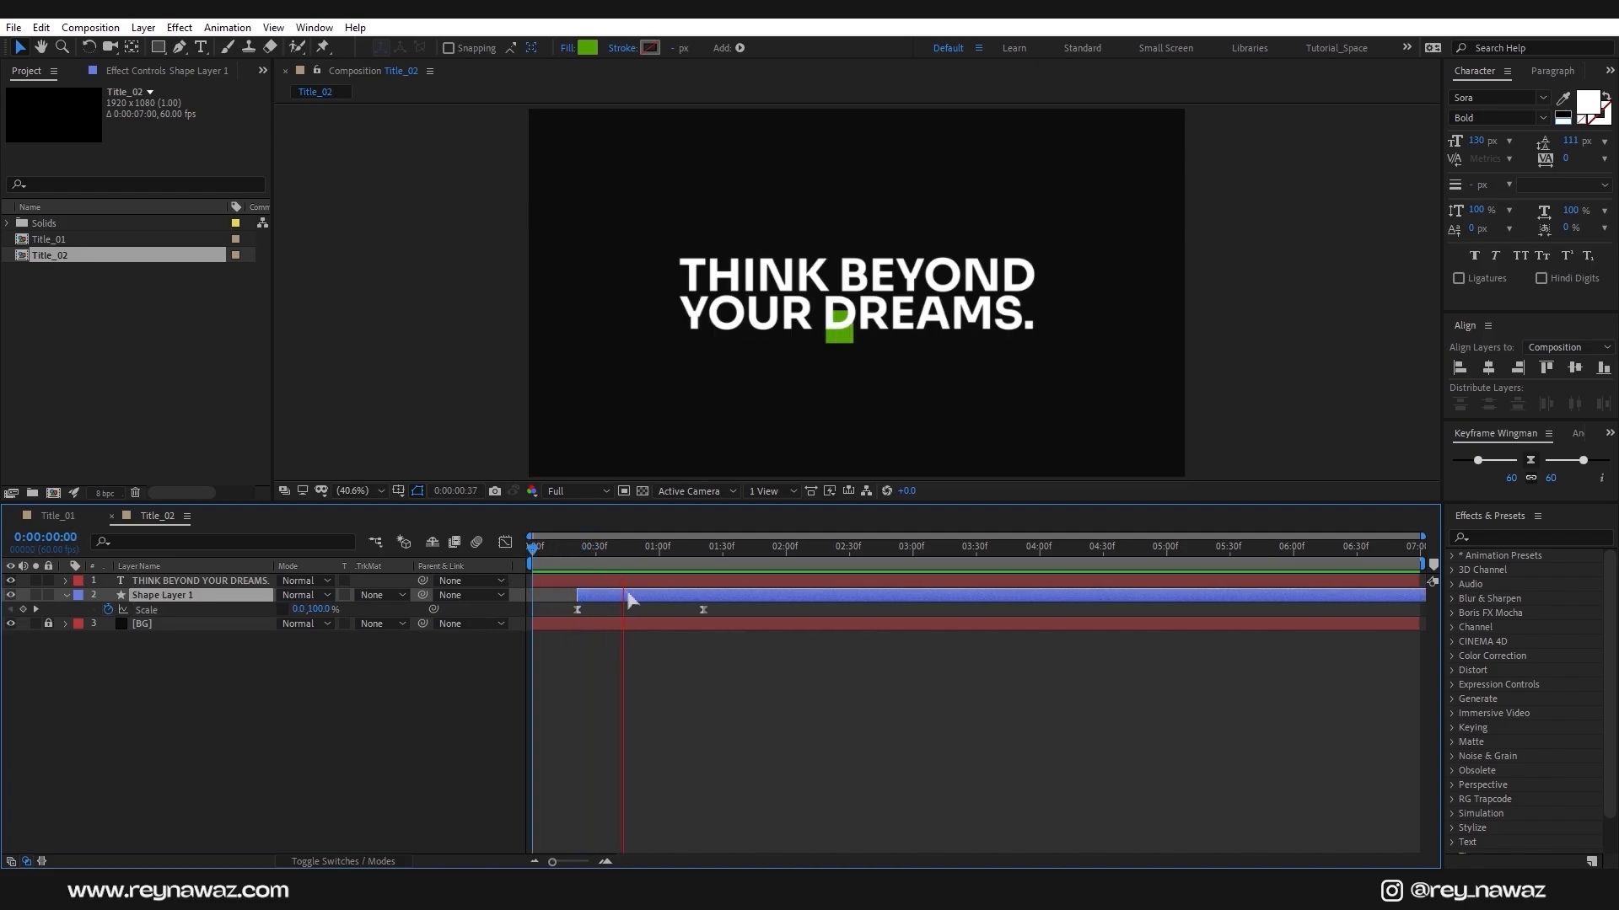
pyautogui.press('space')
pyautogui.press("'")
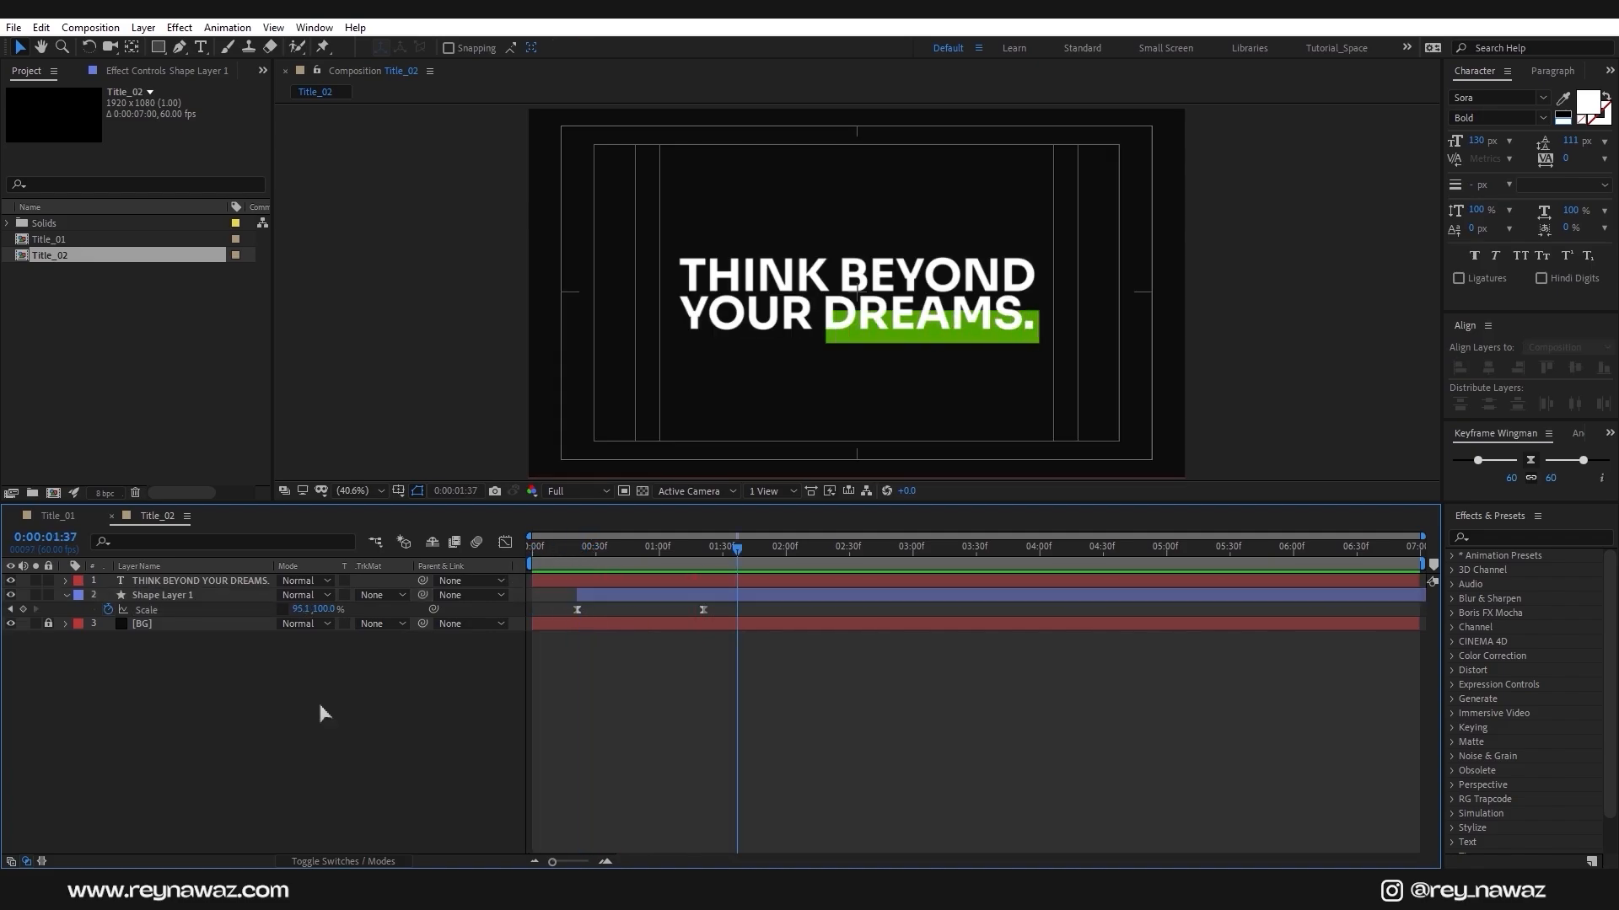
# Add an adjustment layer above the Title_02 layers and apply the Distort Transform effect to it
pyautogui.rightClick(257, 679)
pyautogui.moveTo(421, 484)
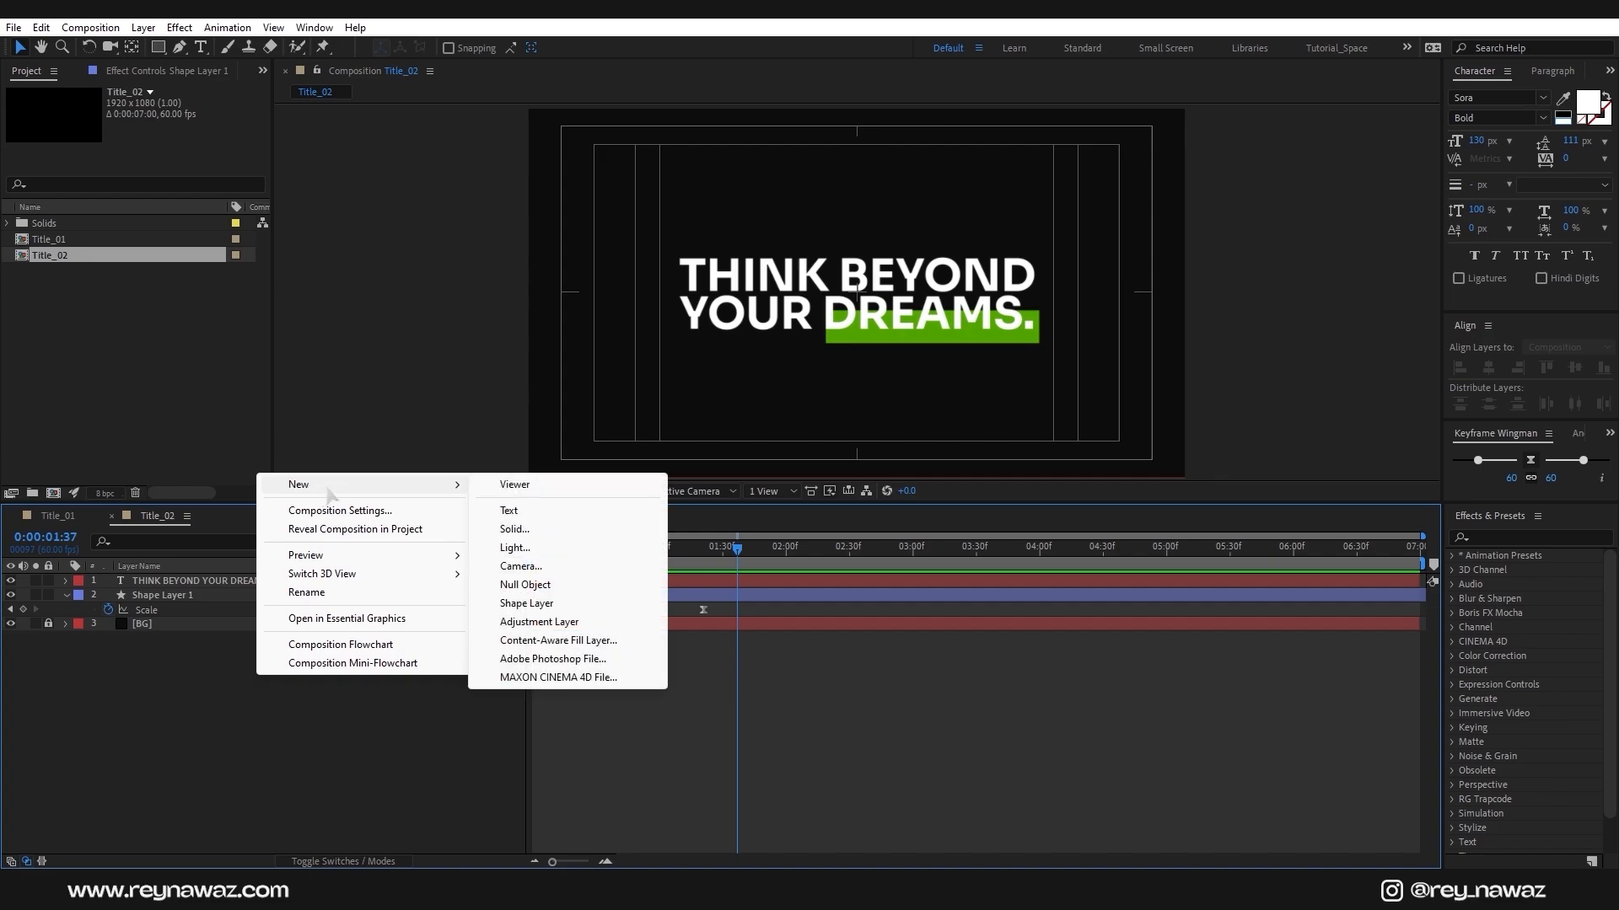
pyautogui.click(548, 623)
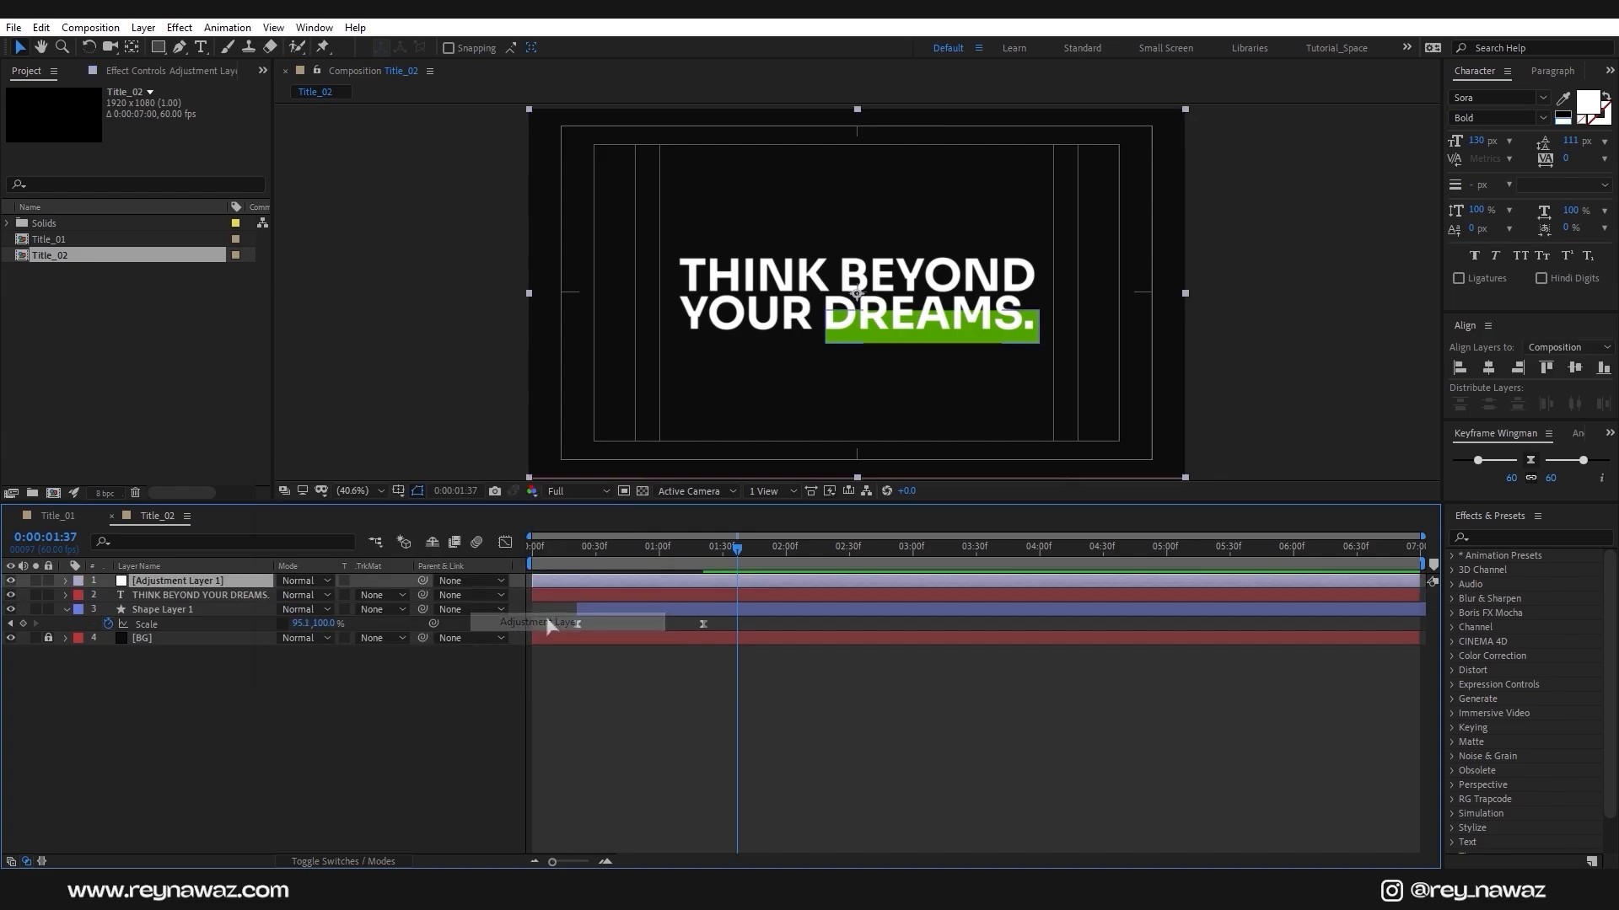
pyautogui.click(1505, 536)
pyautogui.write('Trans')
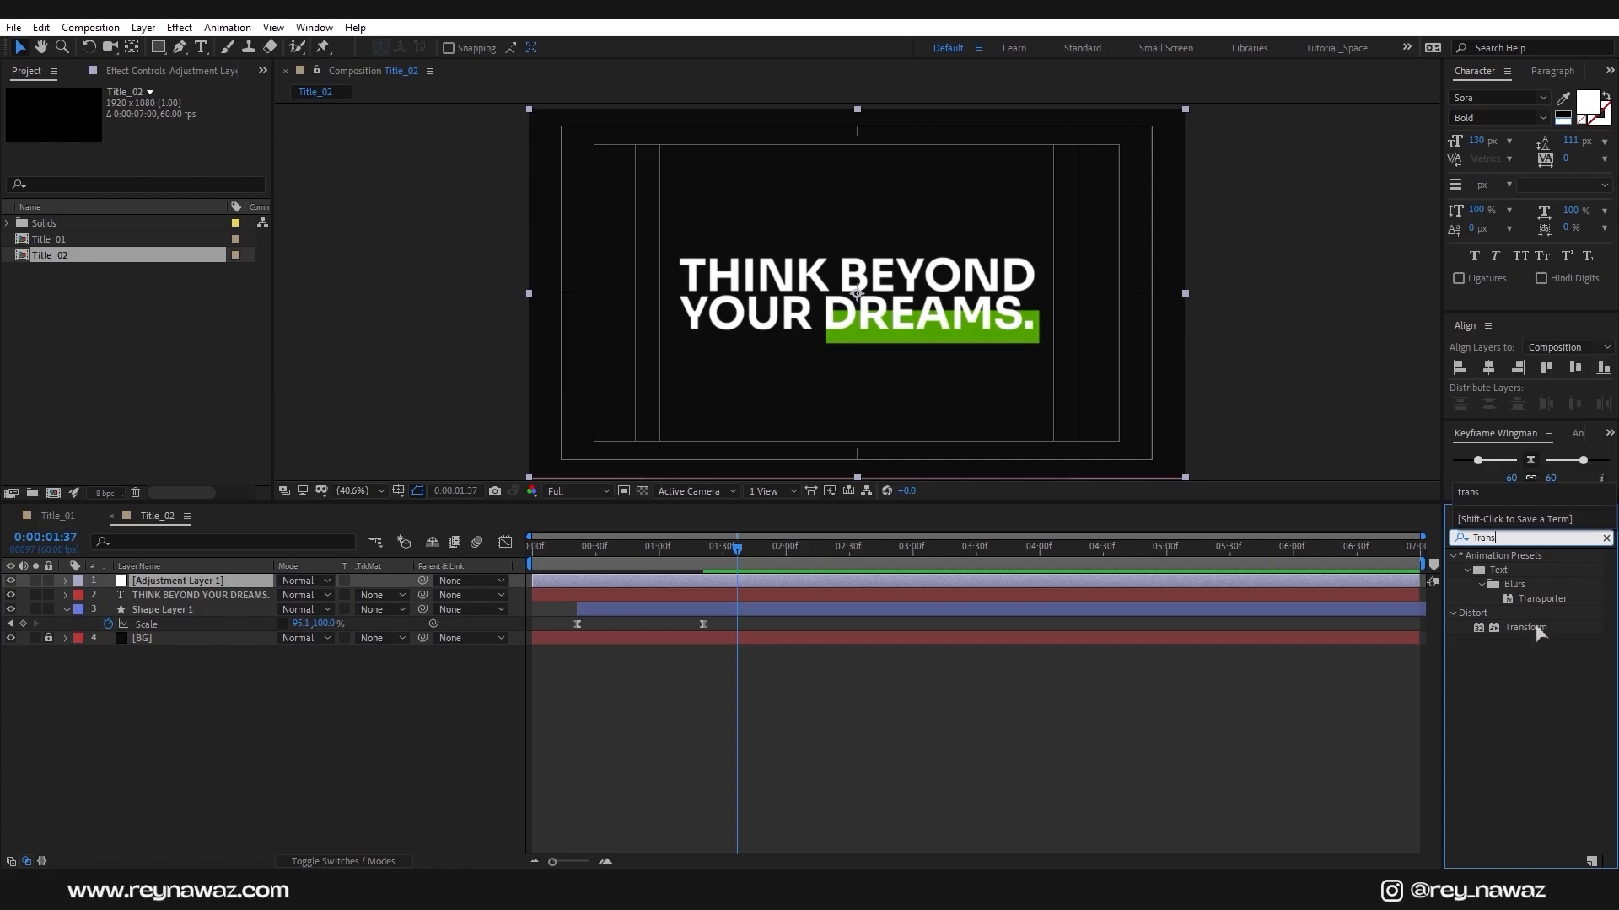
pyautogui.moveTo(1526, 627); pyautogui.dragTo(197, 582)
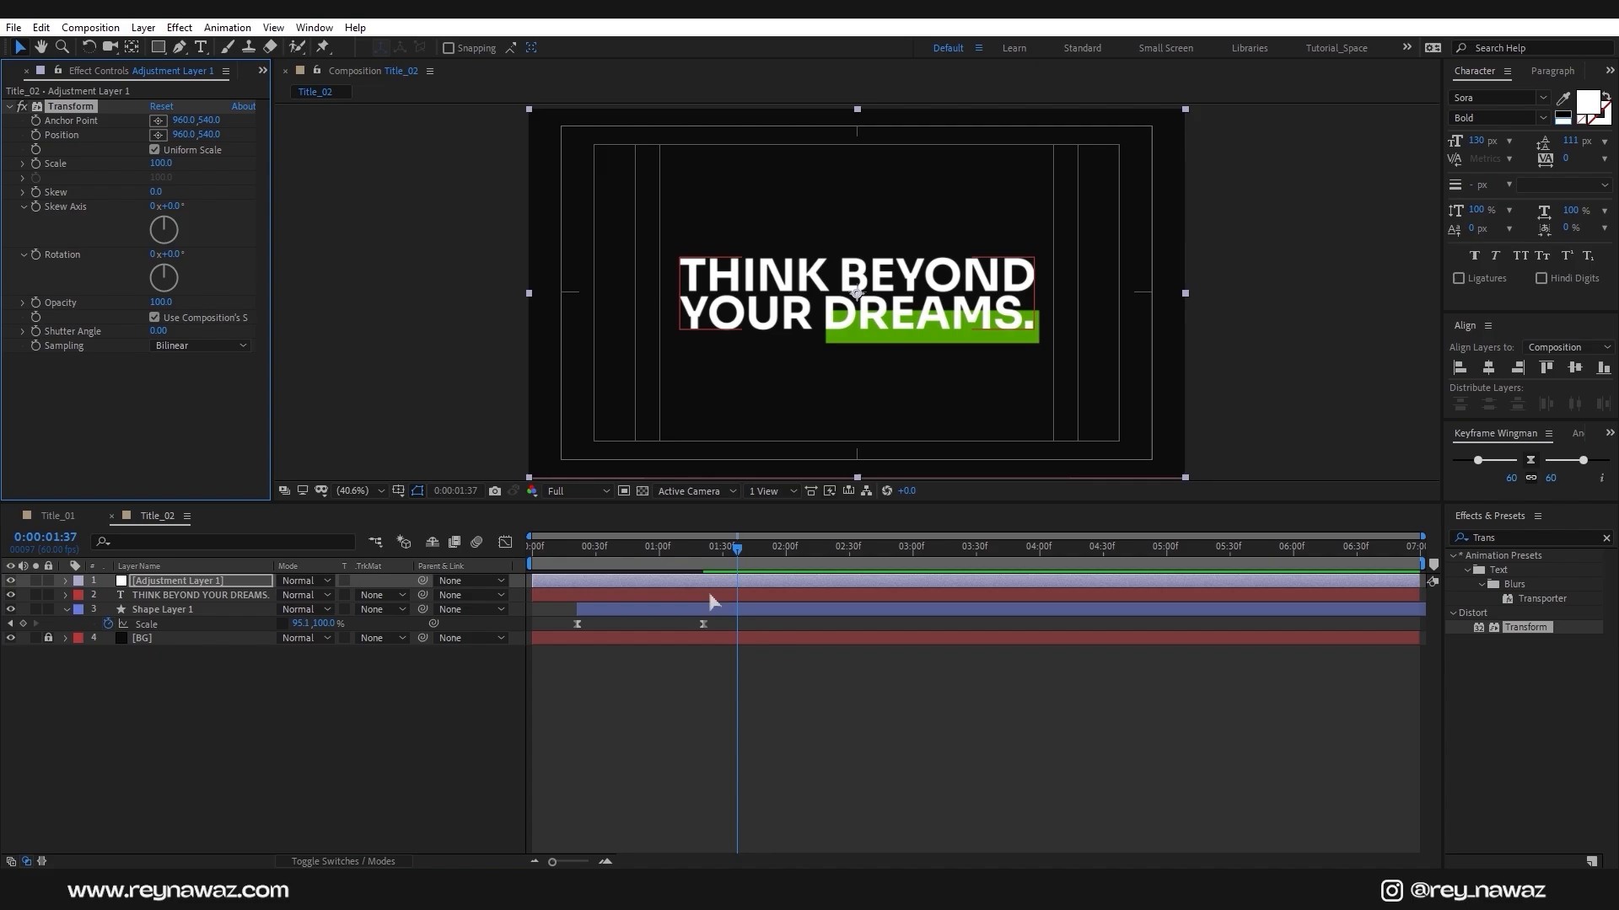
# Keyframe the Transform effect's existing Scale and Skew at 1 second, and set Skew to -6 and Scale to 85 at 2 seconds
pyautogui.moveTo(664, 550)
pyautogui.mouseDown()
pyautogui.moveTo(604, 578)
pyautogui.moveTo(658, 578)
pyautogui.mouseUp()
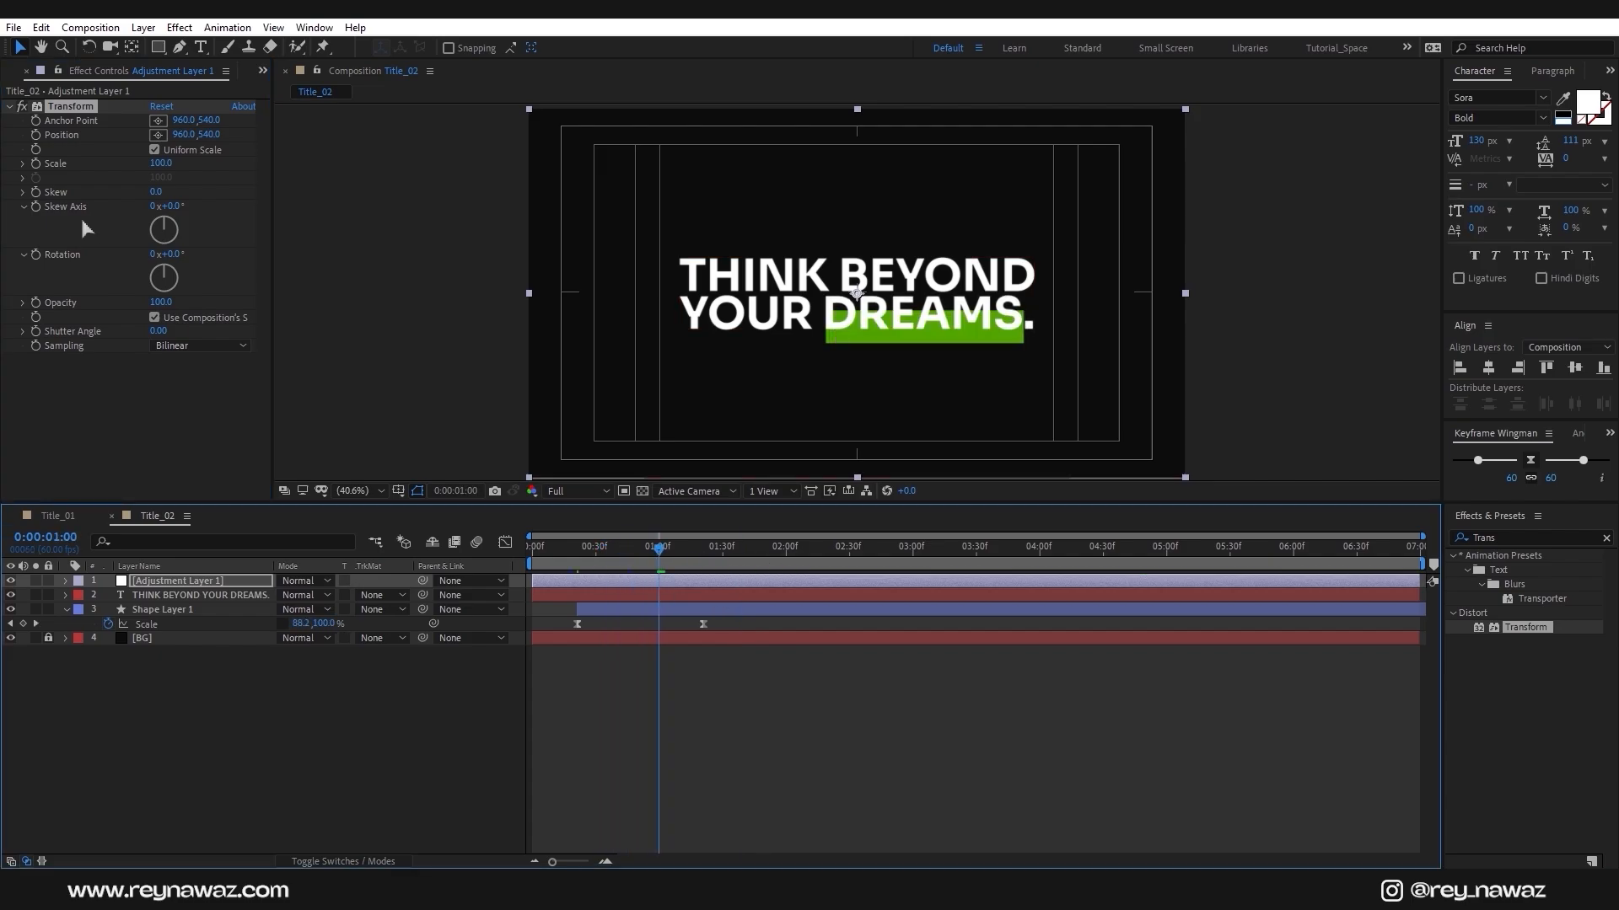
pyautogui.click(39, 201)
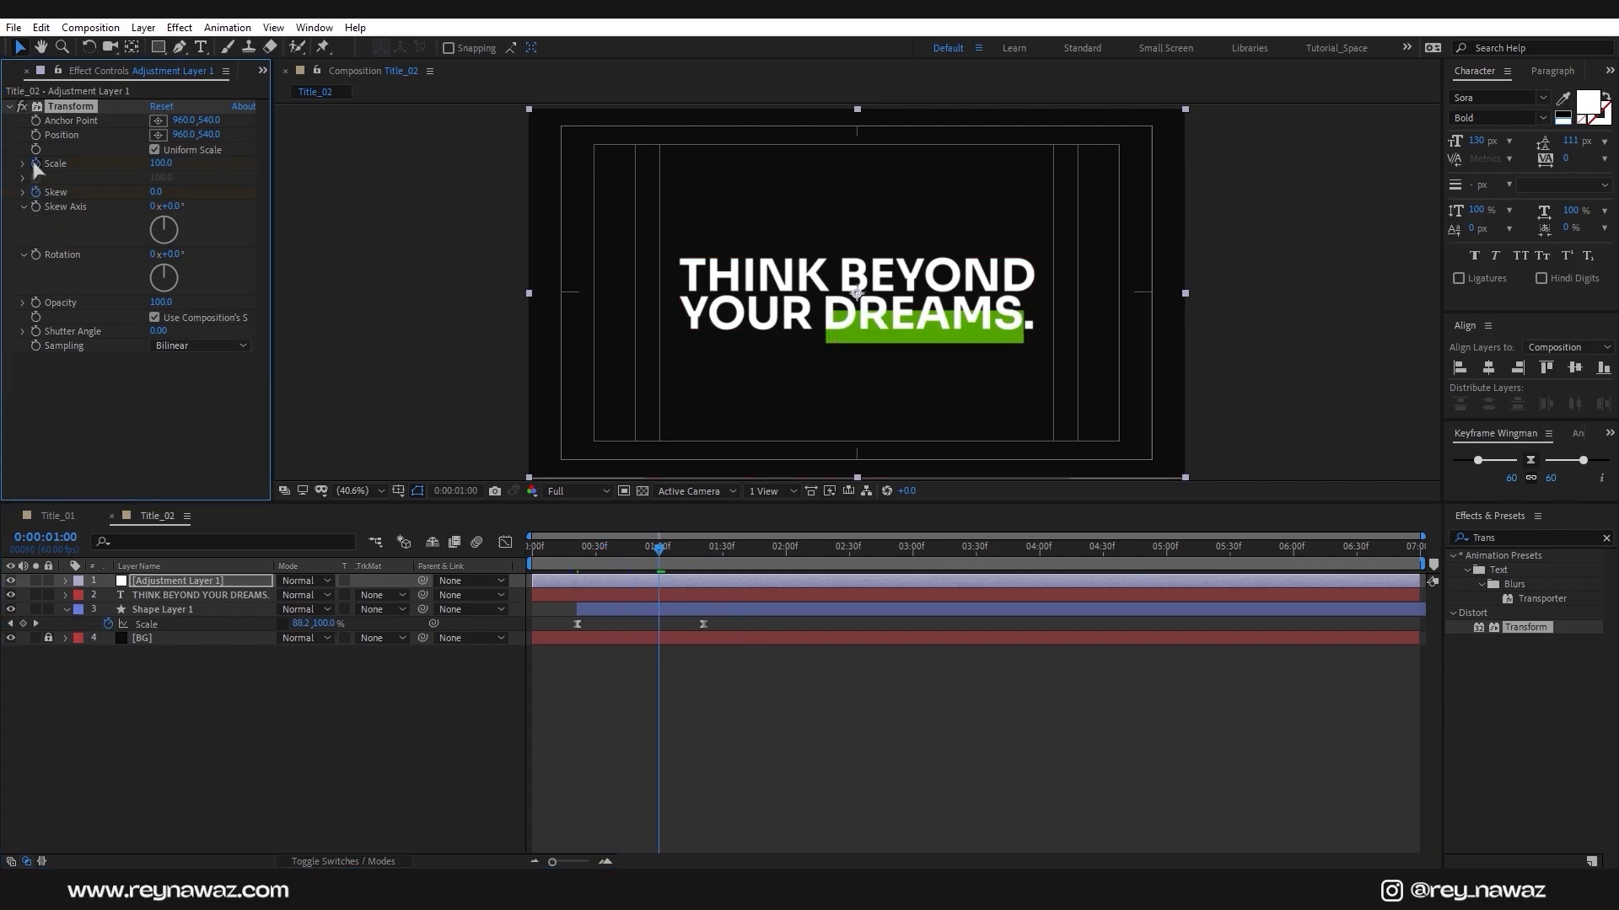
pyautogui.moveTo(762, 563); pyautogui.dragTo(784, 553)
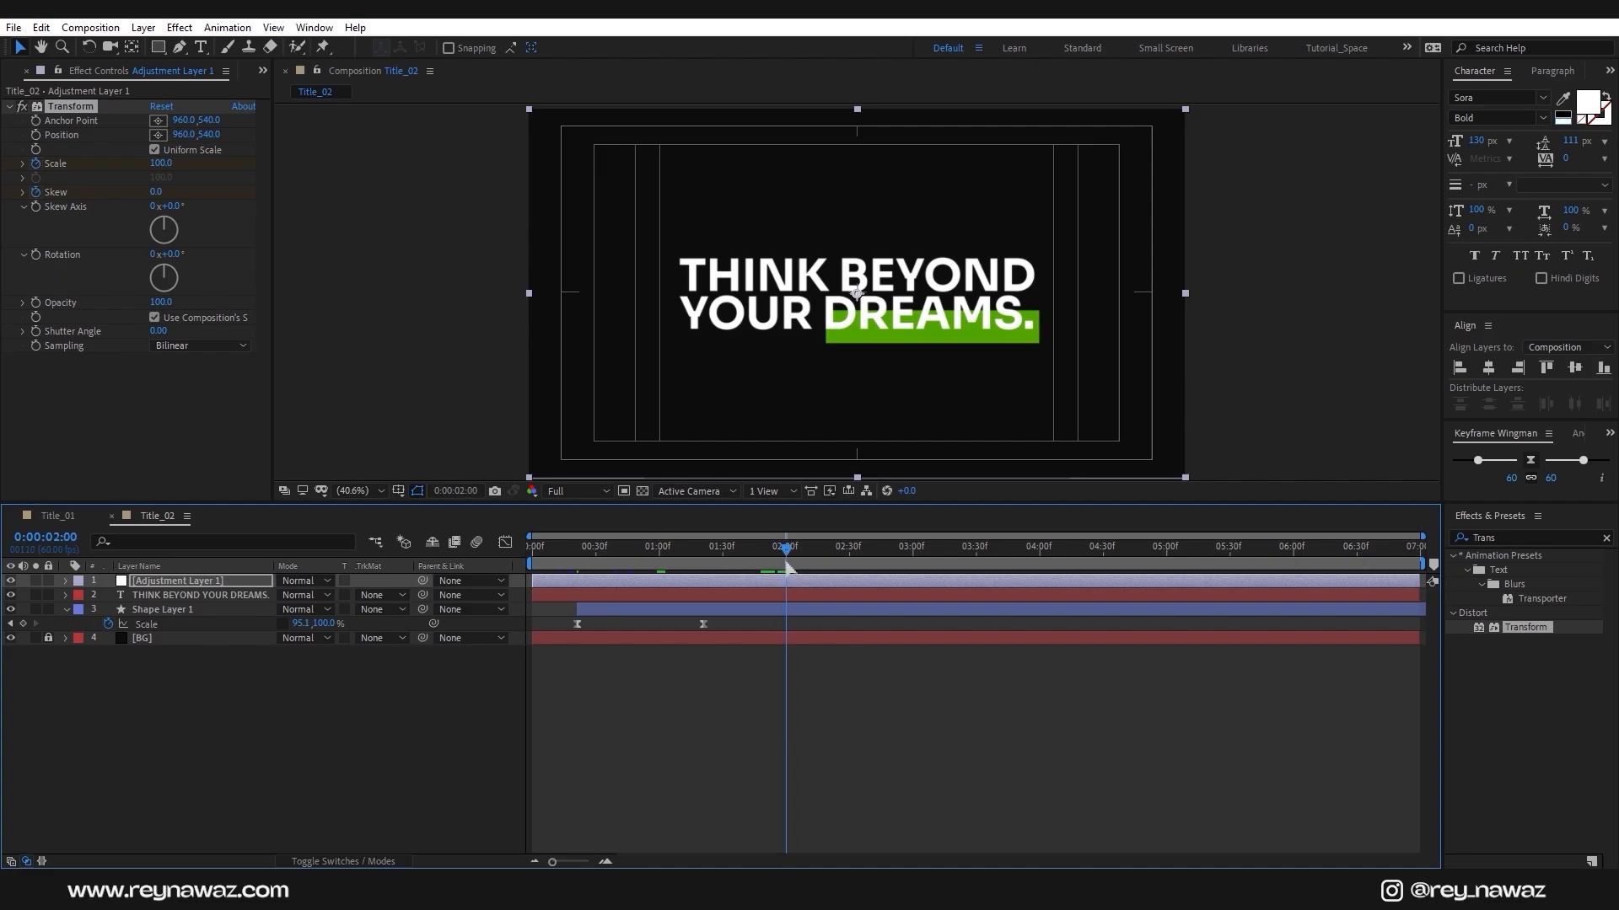
pyautogui.click(157, 194)
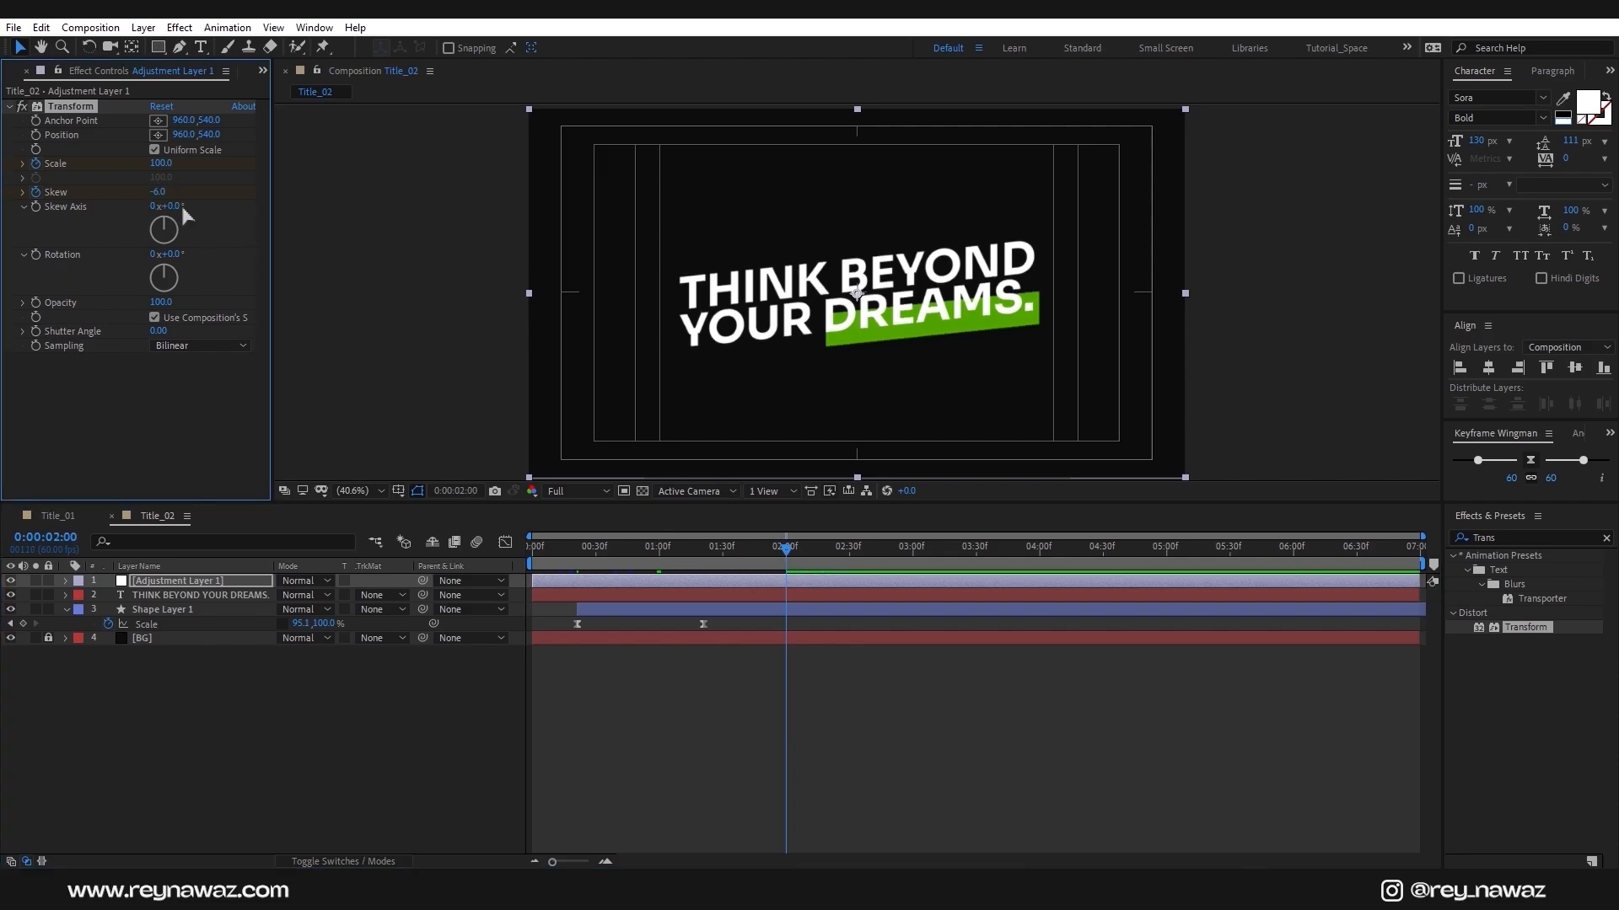
pyautogui.click(164, 165)
pyautogui.write('85')
pyautogui.press('Return')
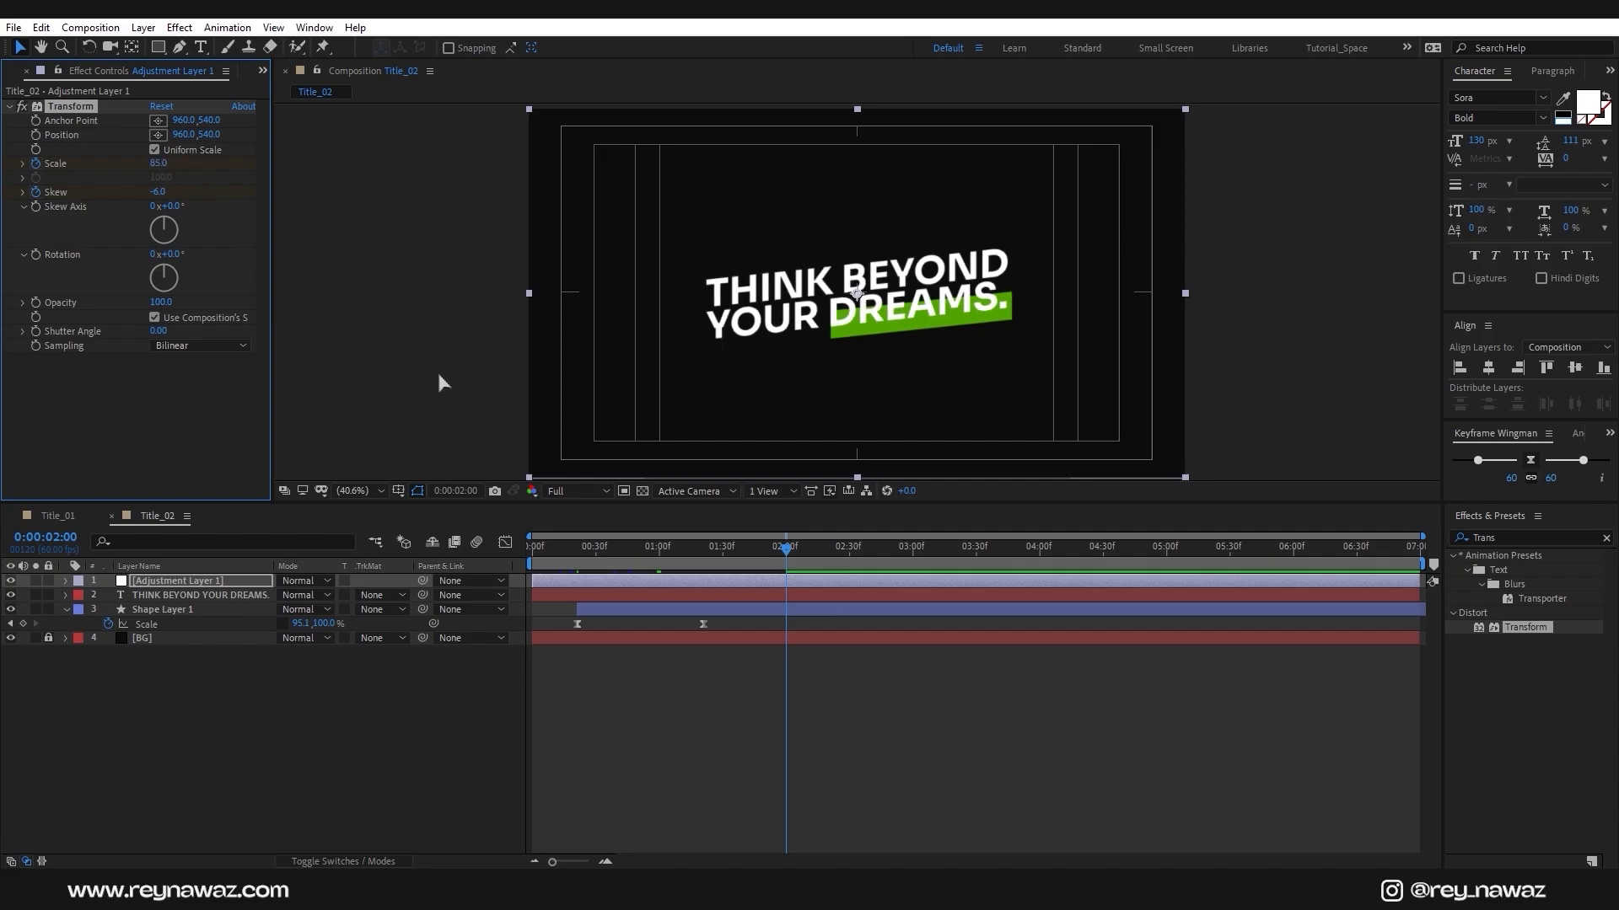
# Reveal the adjustment layer's keyframes and apply Easy Ease to all Scale and Skew keyframes
pyautogui.click(199, 585)
pyautogui.press('u')
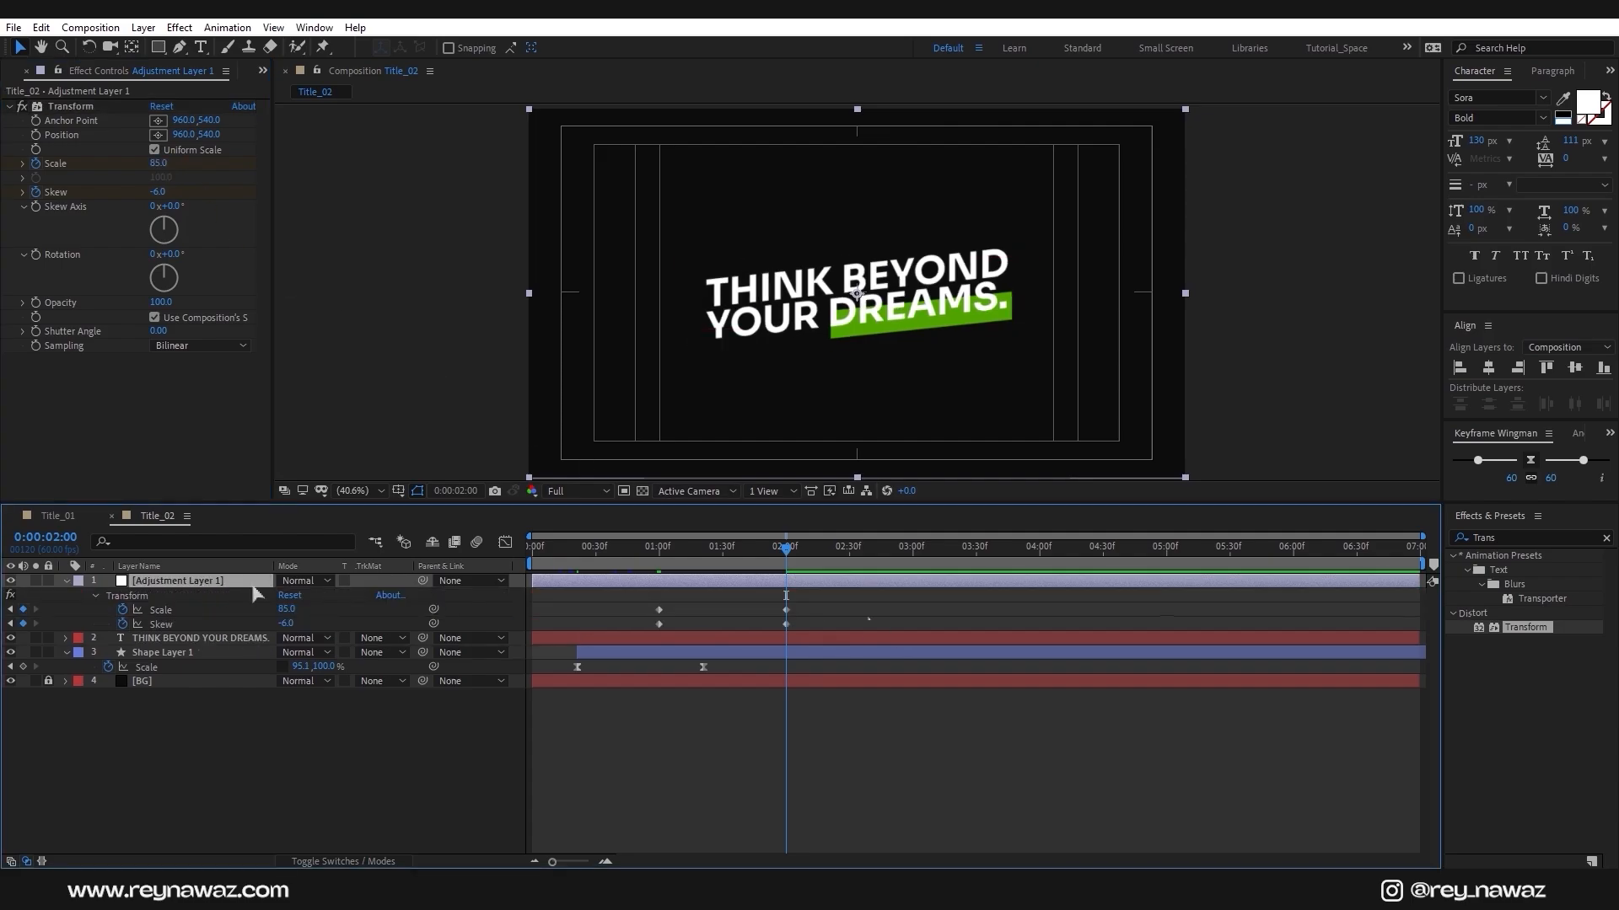
pyautogui.moveTo(824, 599); pyautogui.dragTo(645, 639)
pyautogui.rightClick(662, 632)
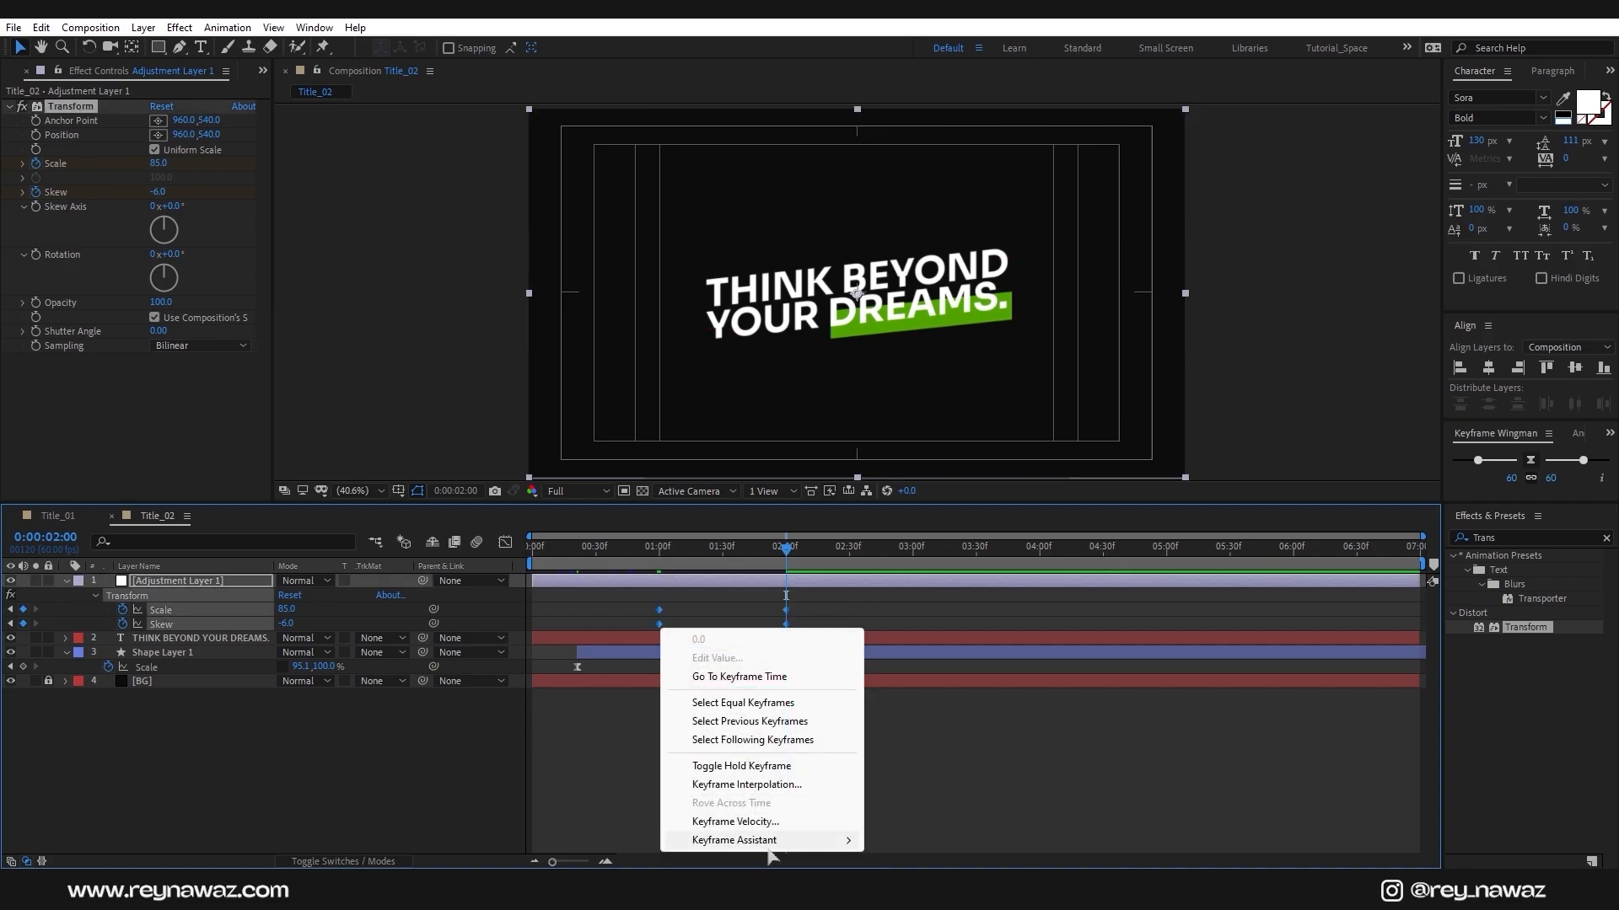
pyautogui.moveTo(763, 840)
pyautogui.click(942, 712)
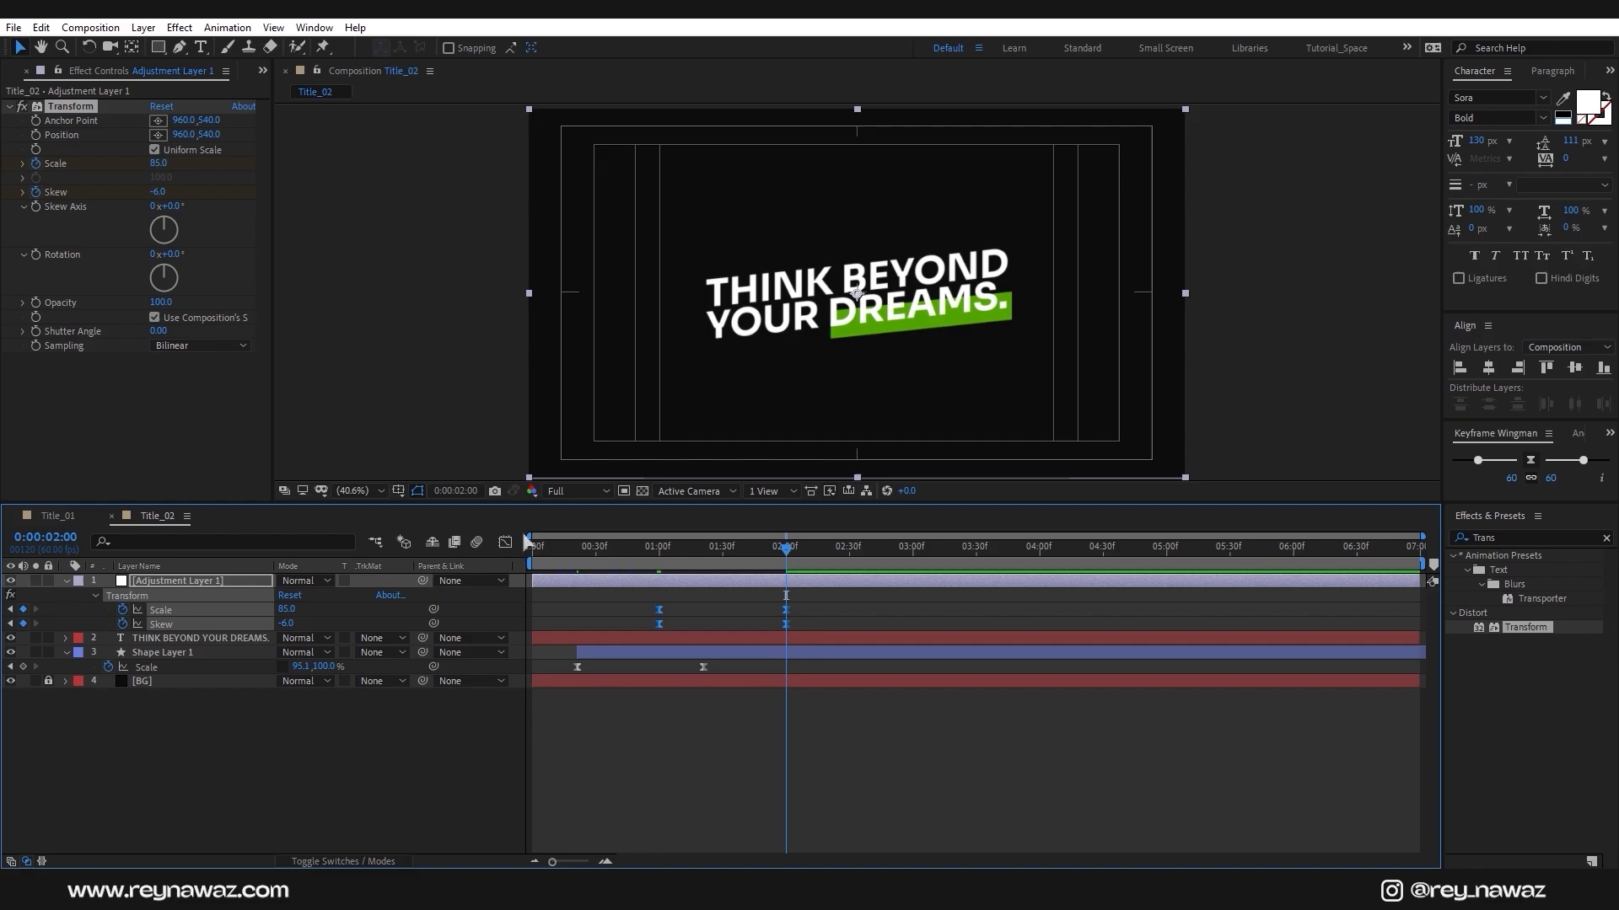
# Lengthen the ease into the last Scale and Skew keyframes to about 88% influence in the Graph Editor and preview the animation
pyautogui.click(506, 542)
pyautogui.moveTo(839, 635); pyautogui.dragTo(620, 574)
pyautogui.moveTo(764, 598); pyautogui.dragTo(716, 601)
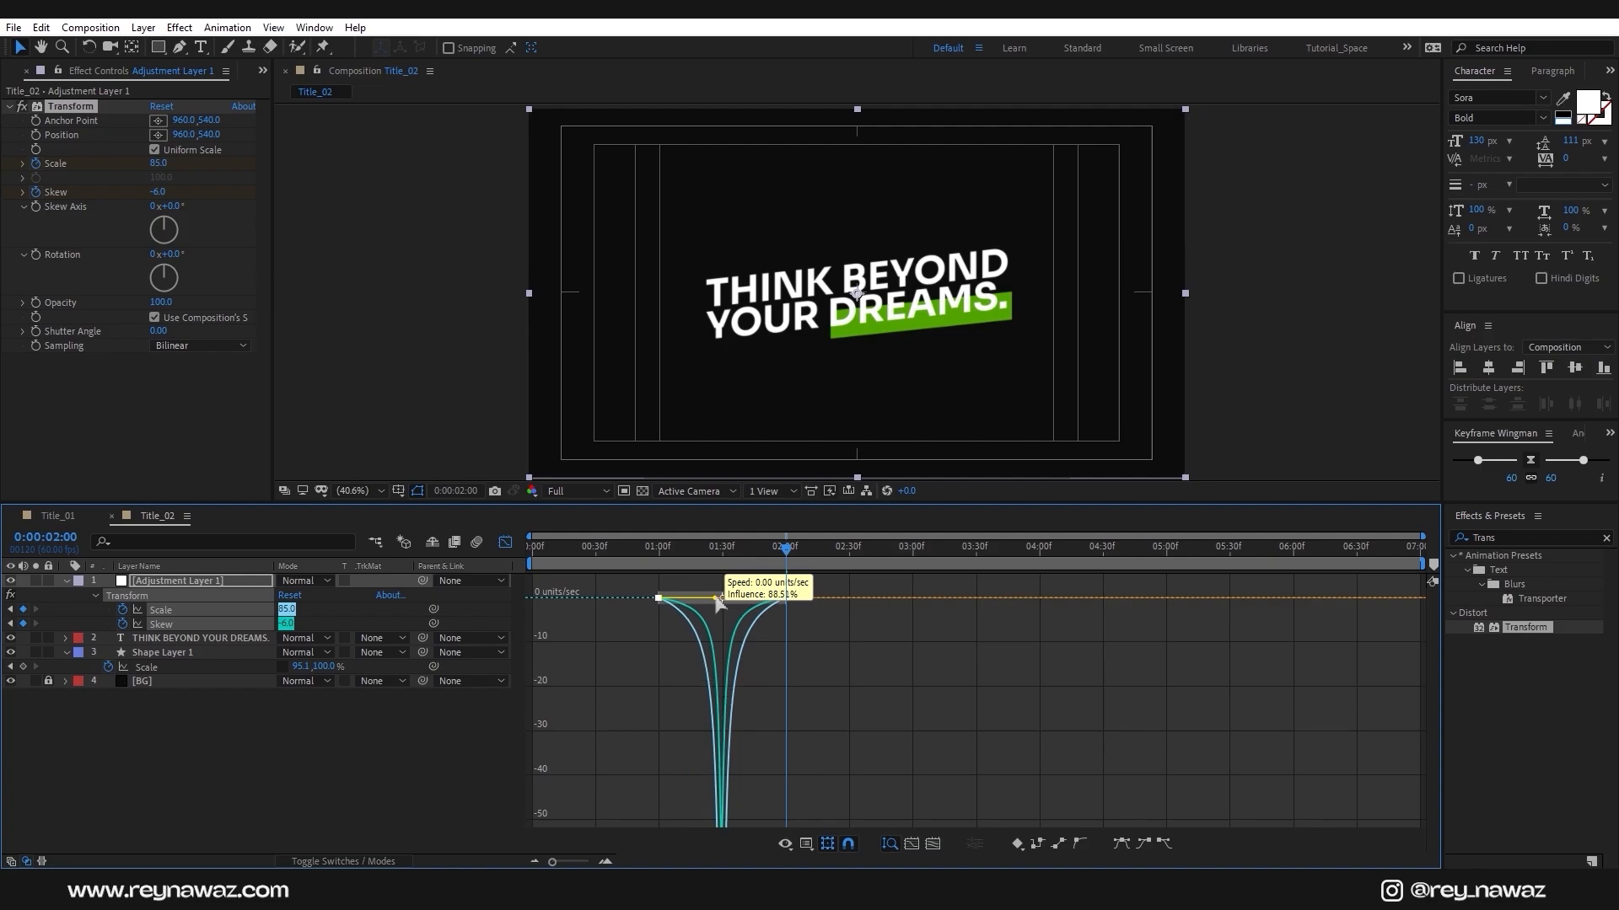
pyautogui.click(504, 543)
pyautogui.press('space')
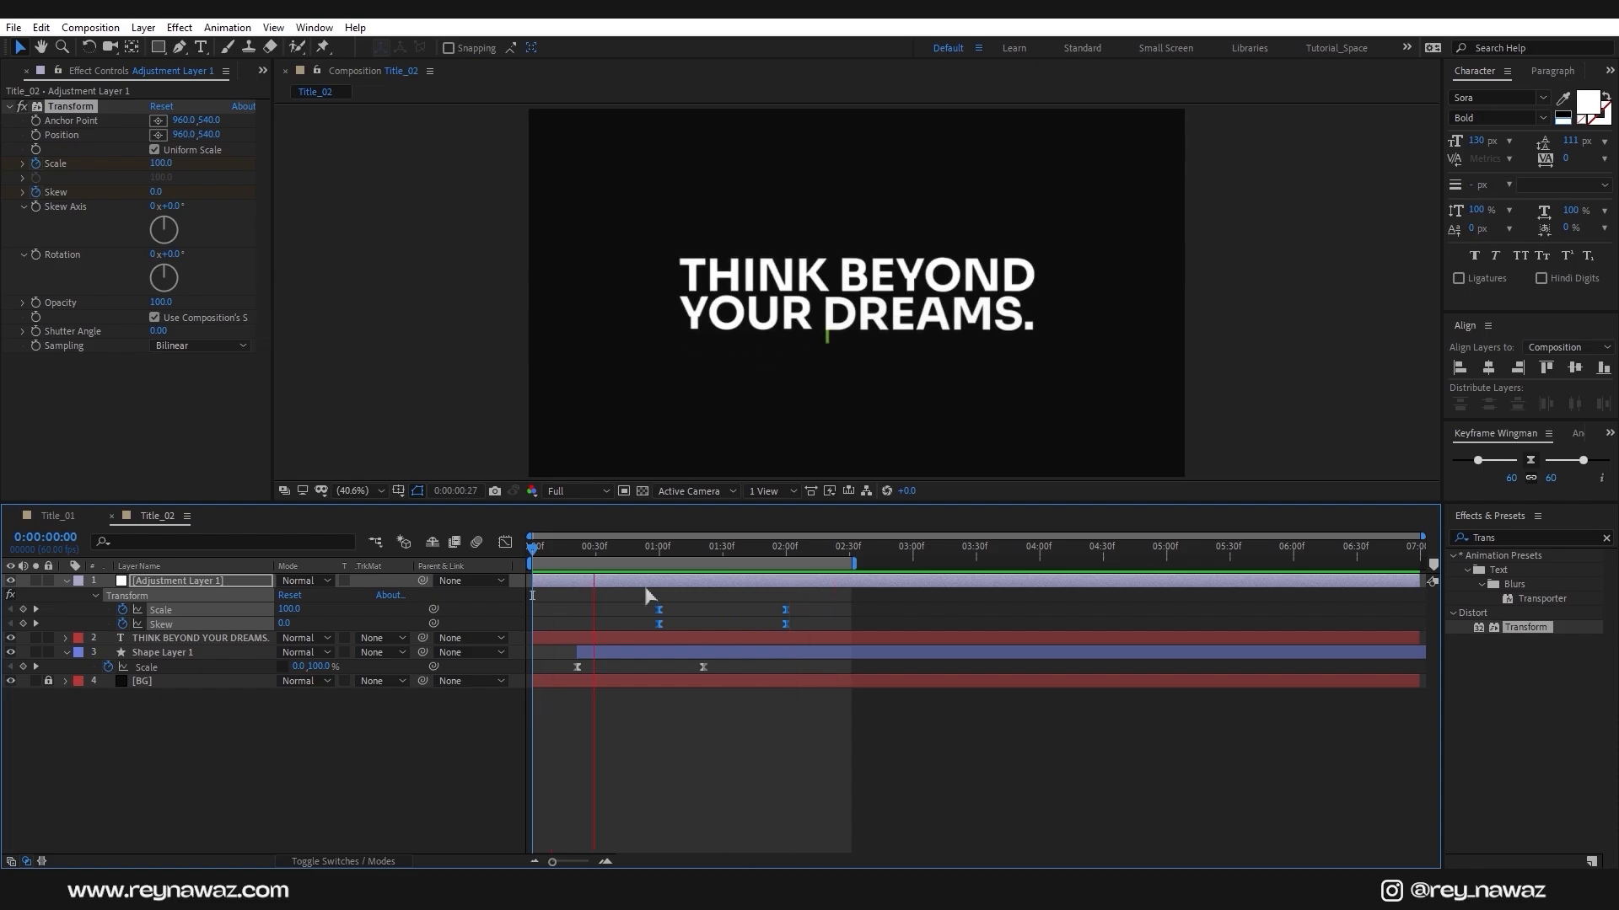
# Create a new 1920 x 1080, 60 fps, 7-second composition named Title_03
pyautogui.click(9, 70)
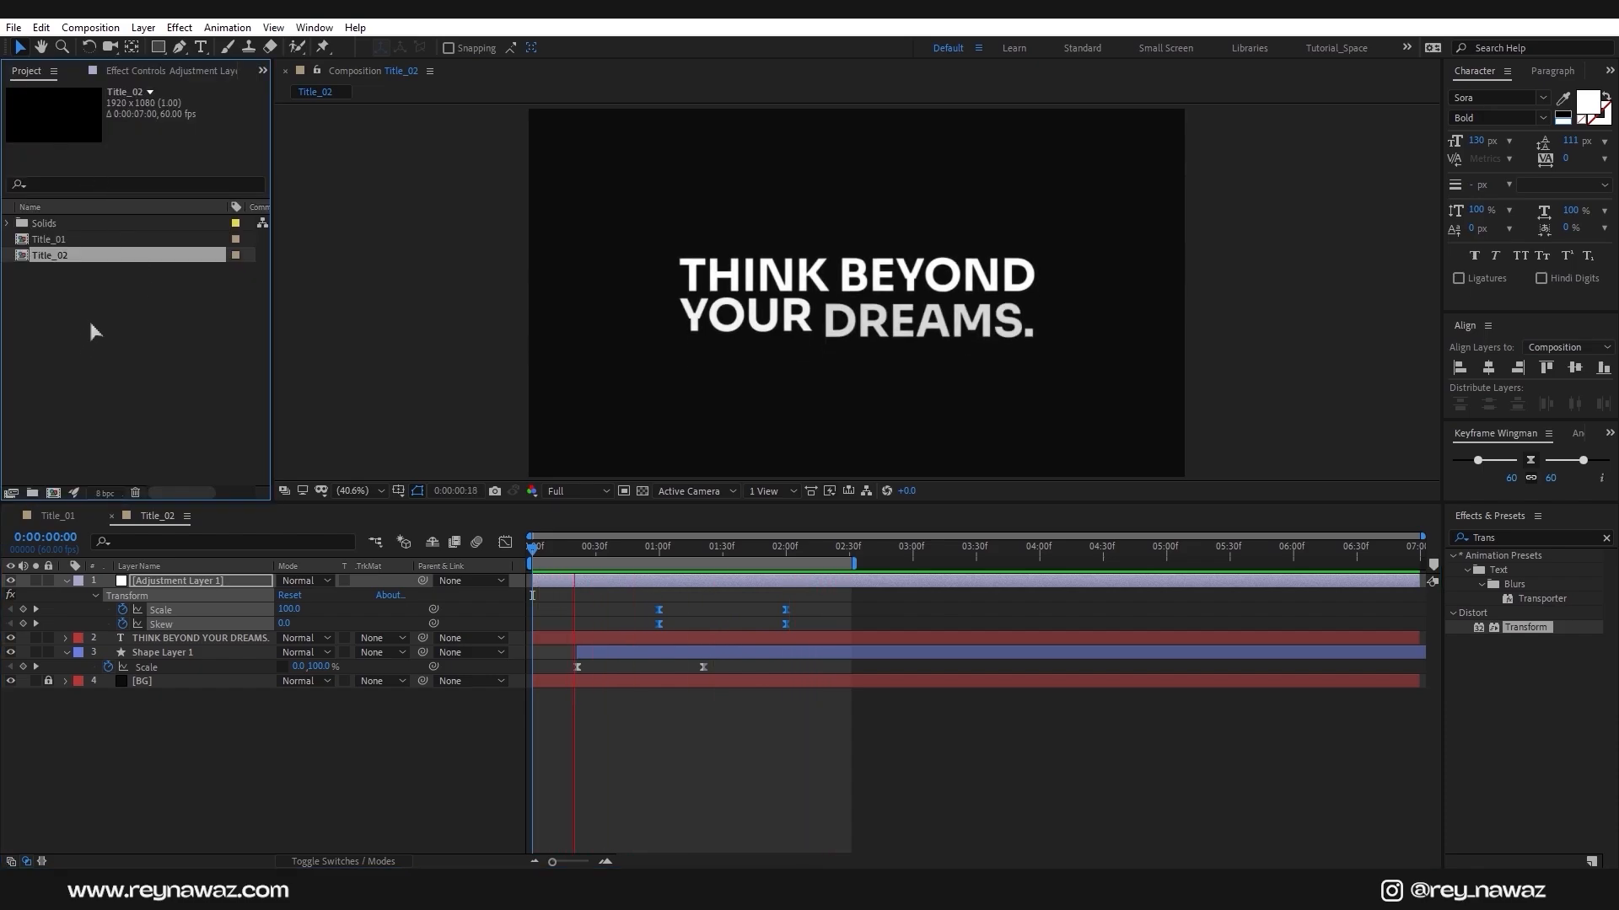
pyautogui.click(53, 493)
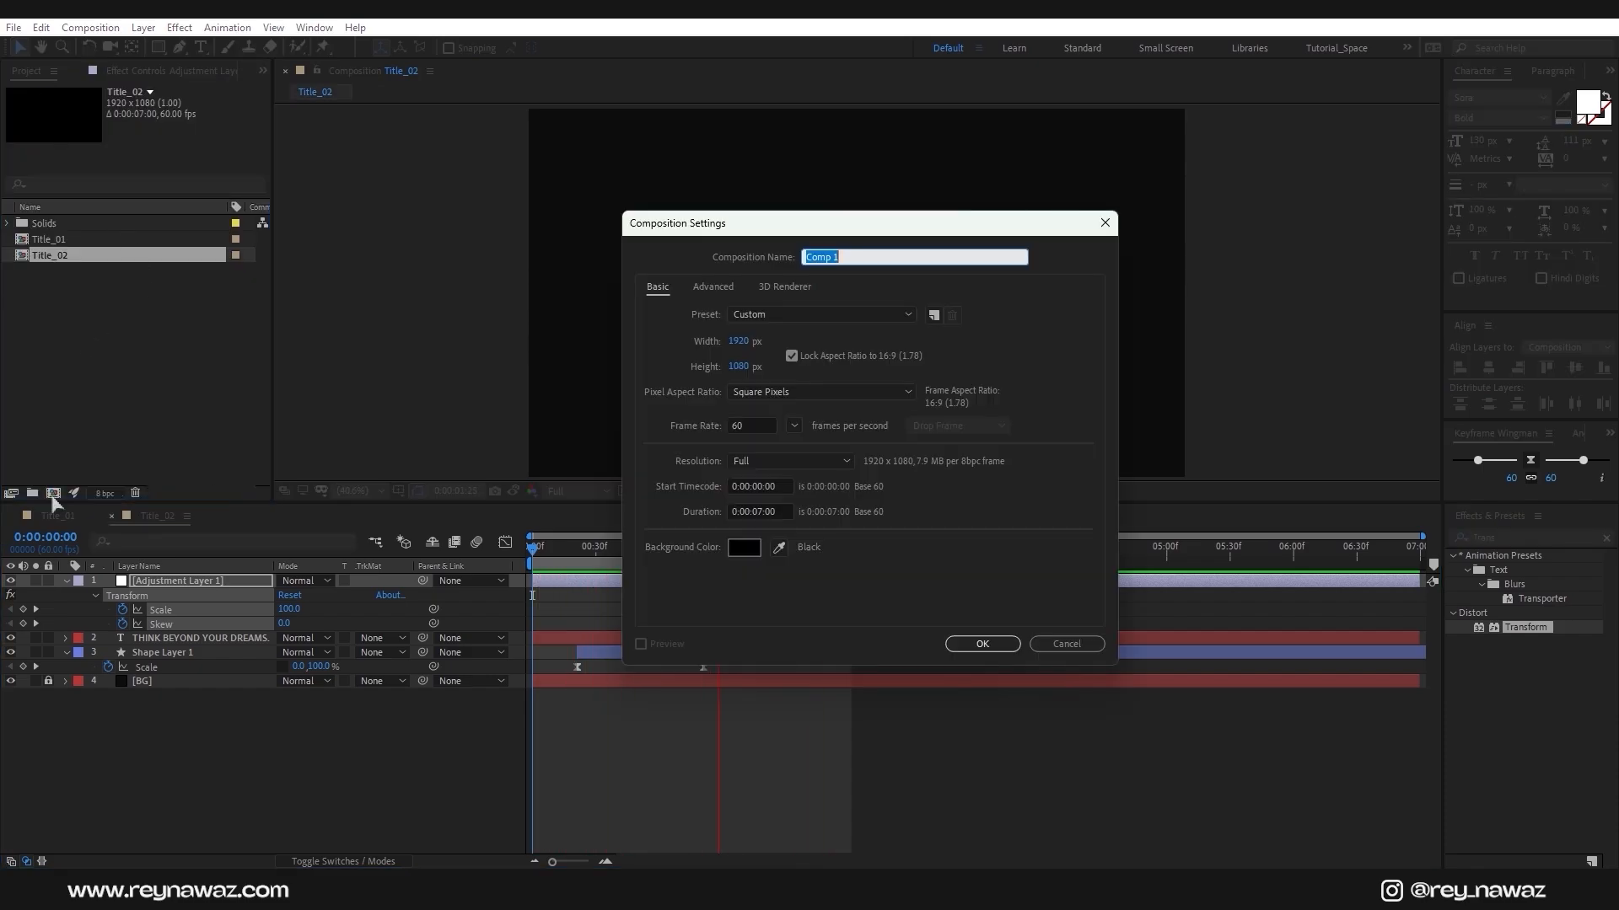
pyautogui.write('Title_03')
pyautogui.click(981, 644)
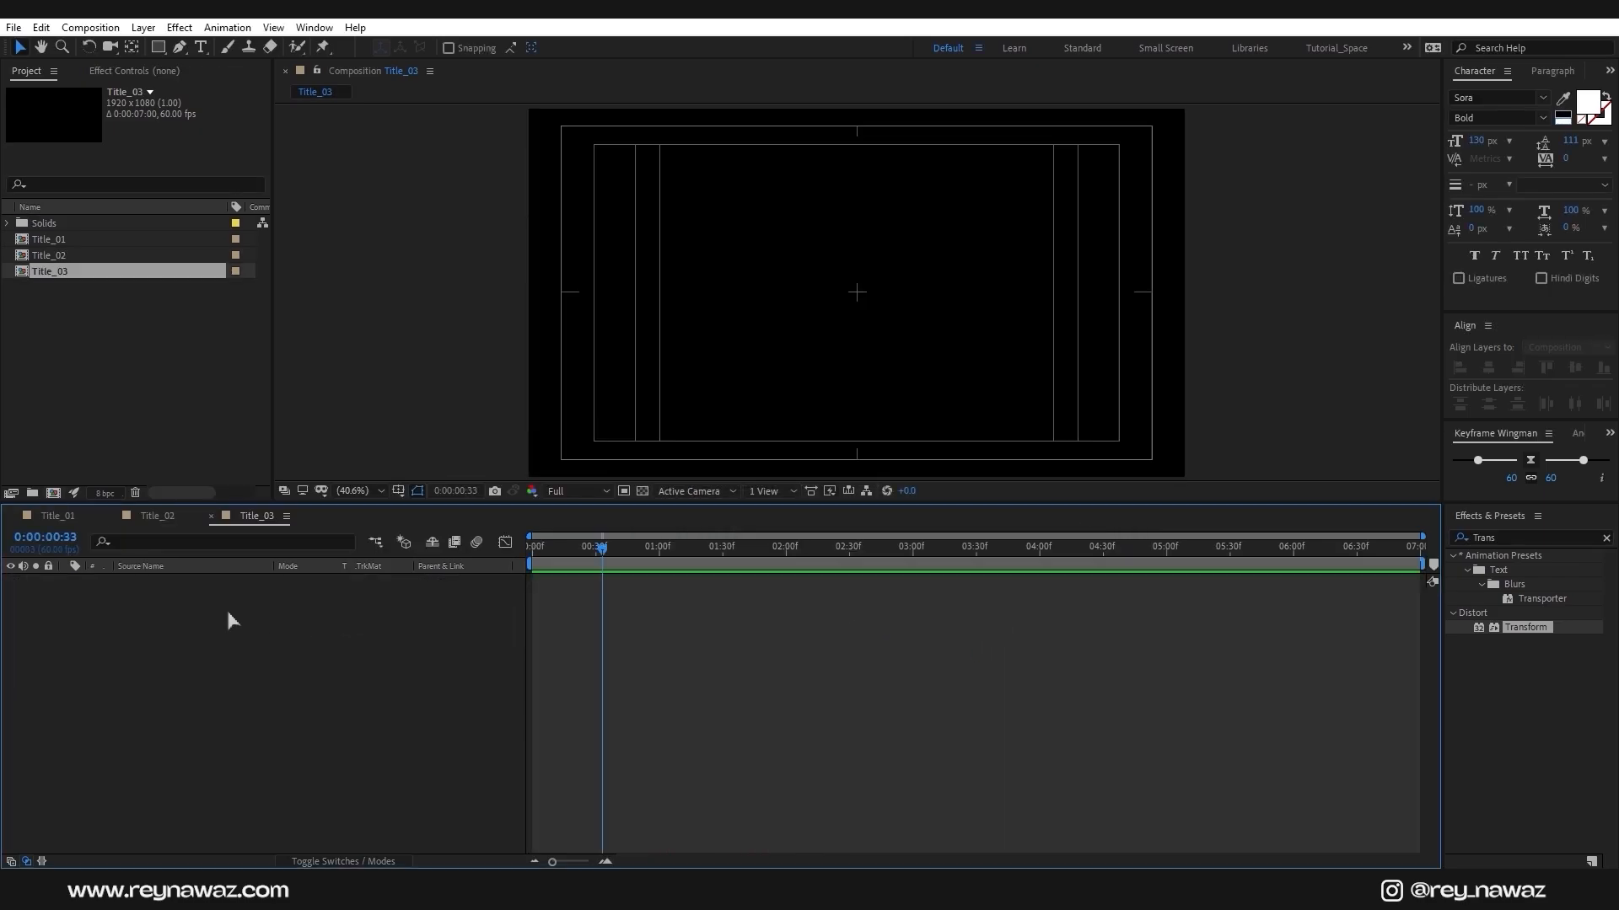
# Add a composition-size dark solid named BG to Title_03 and lock it
pyautogui.rightClick(221, 614)
pyautogui.moveTo(284, 626)
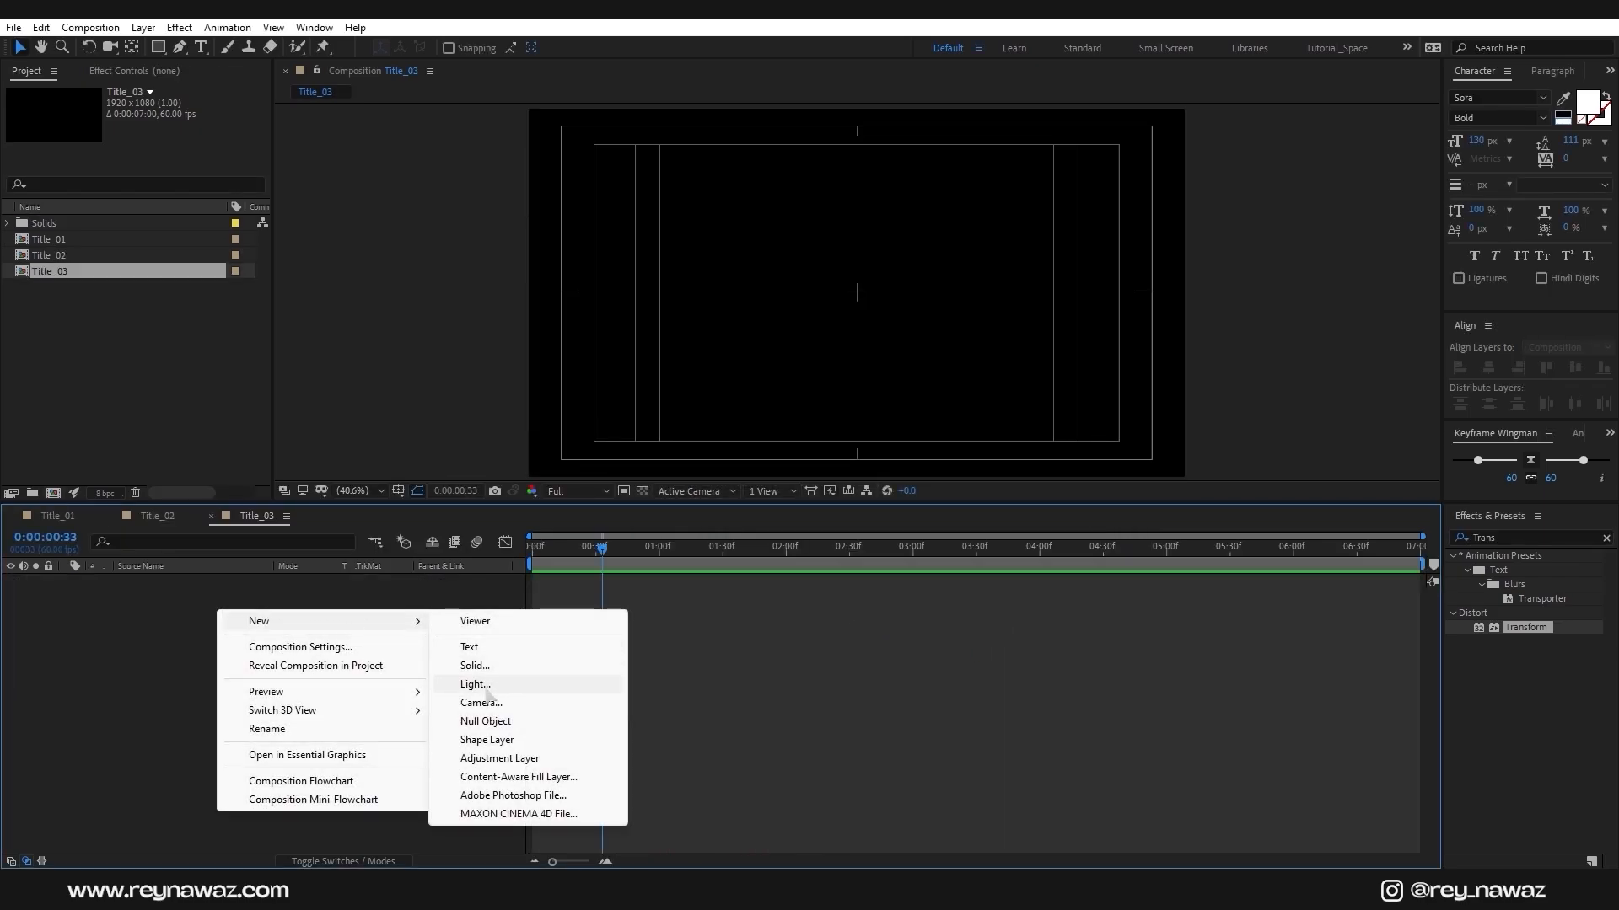
pyautogui.click(475, 666)
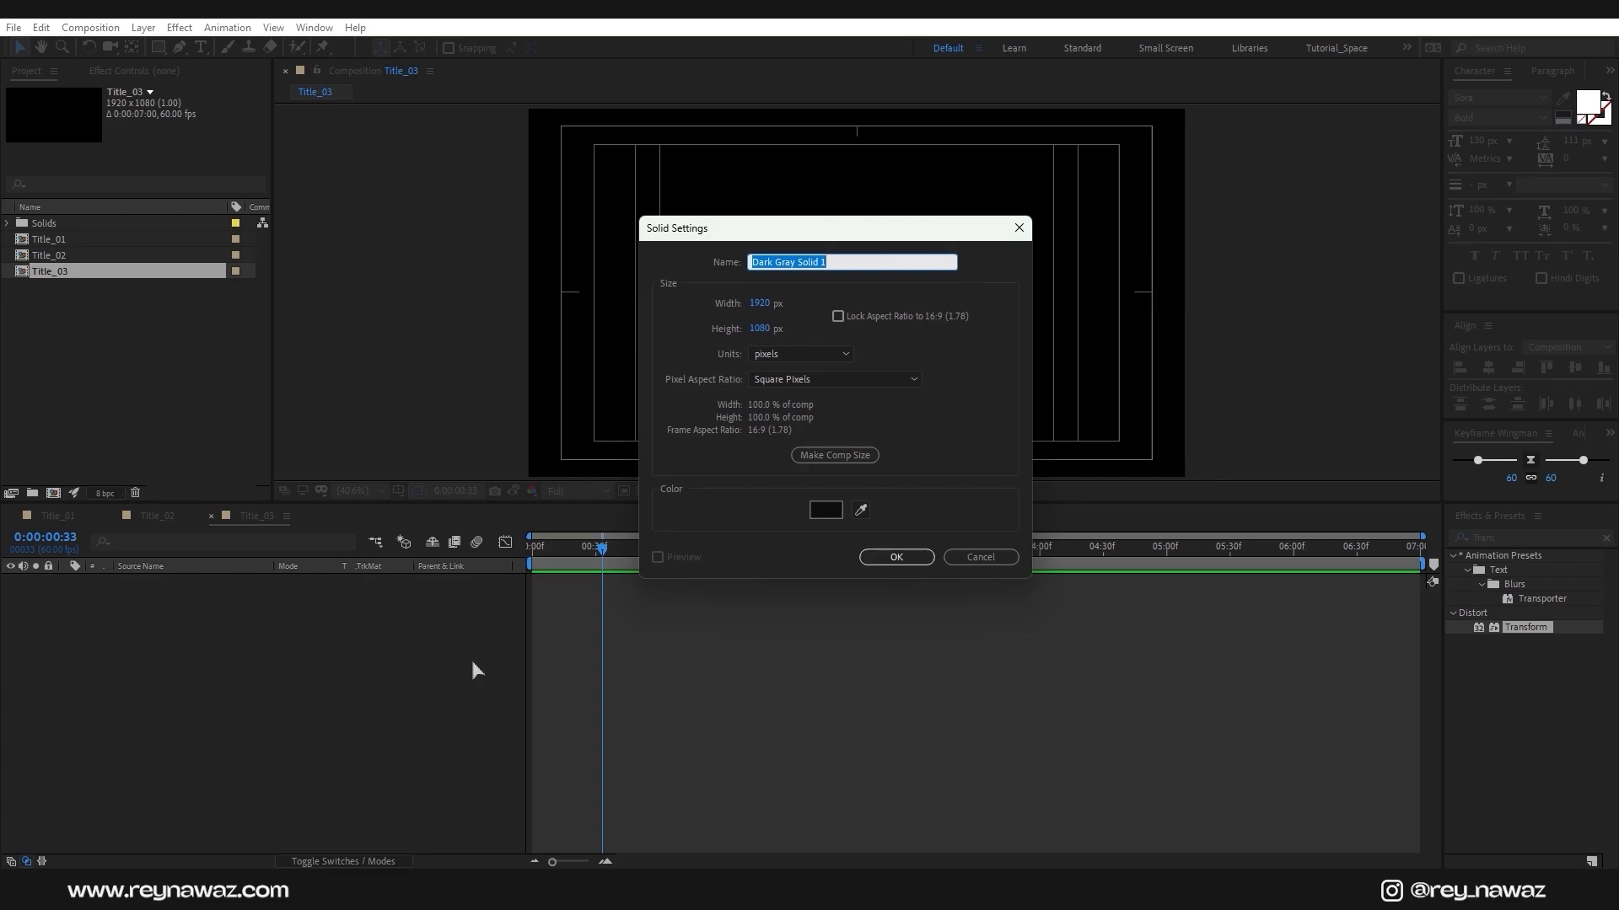
pyautogui.write('BG')
pyautogui.press('Return')
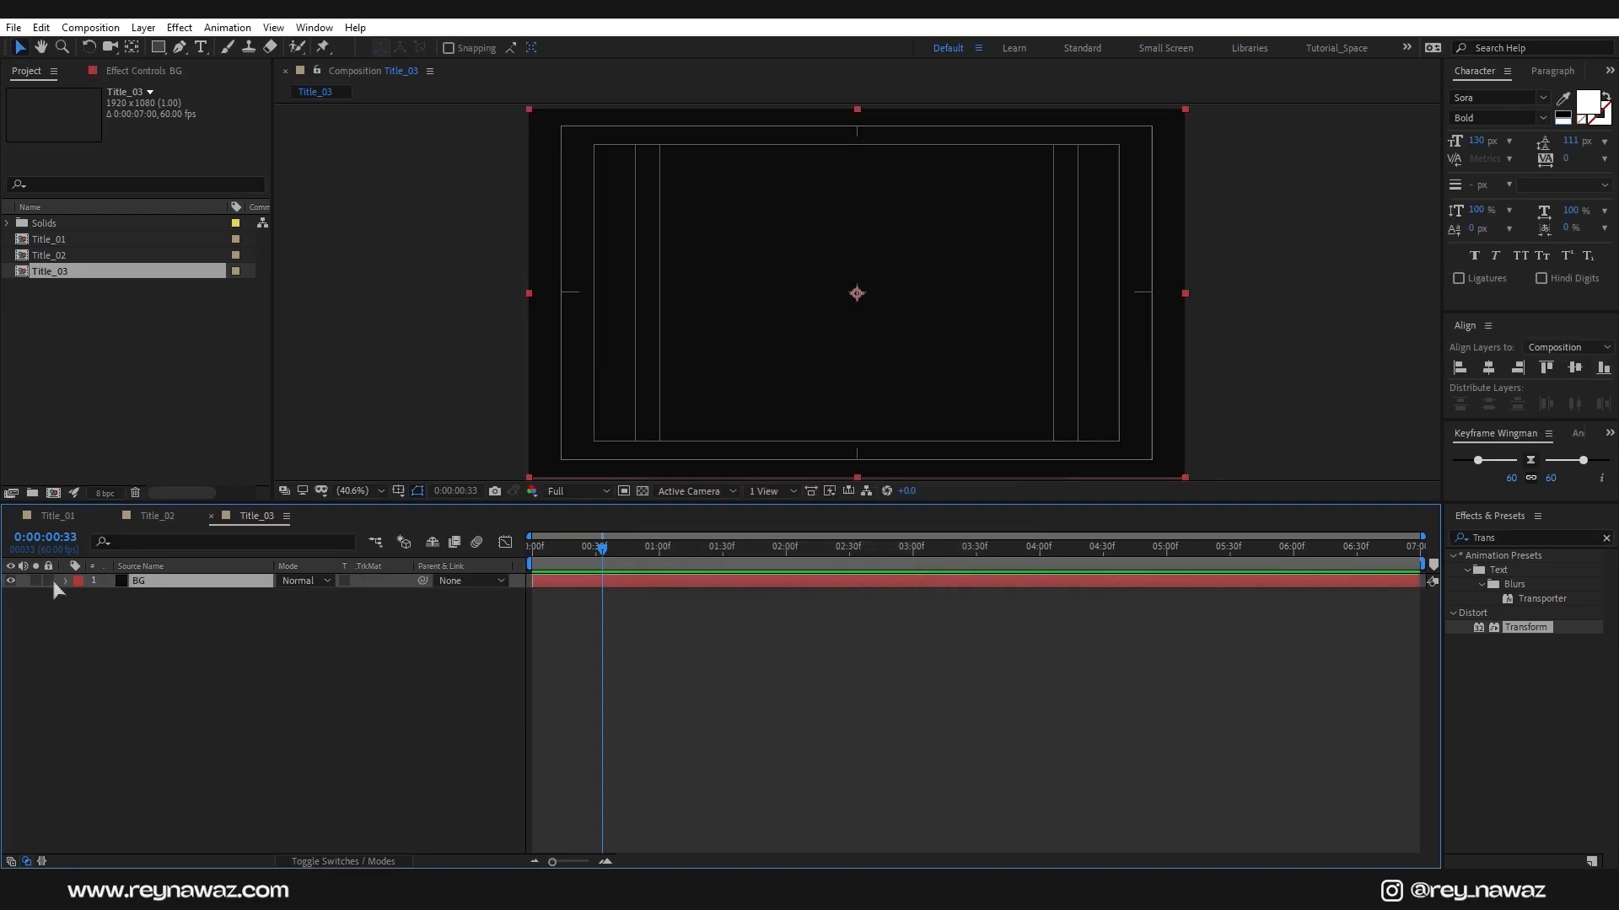
pyautogui.press('F2')
# Add the text "CINEMAITC" and center it horizontally and vertically in the composition
pyautogui.click(200, 48)
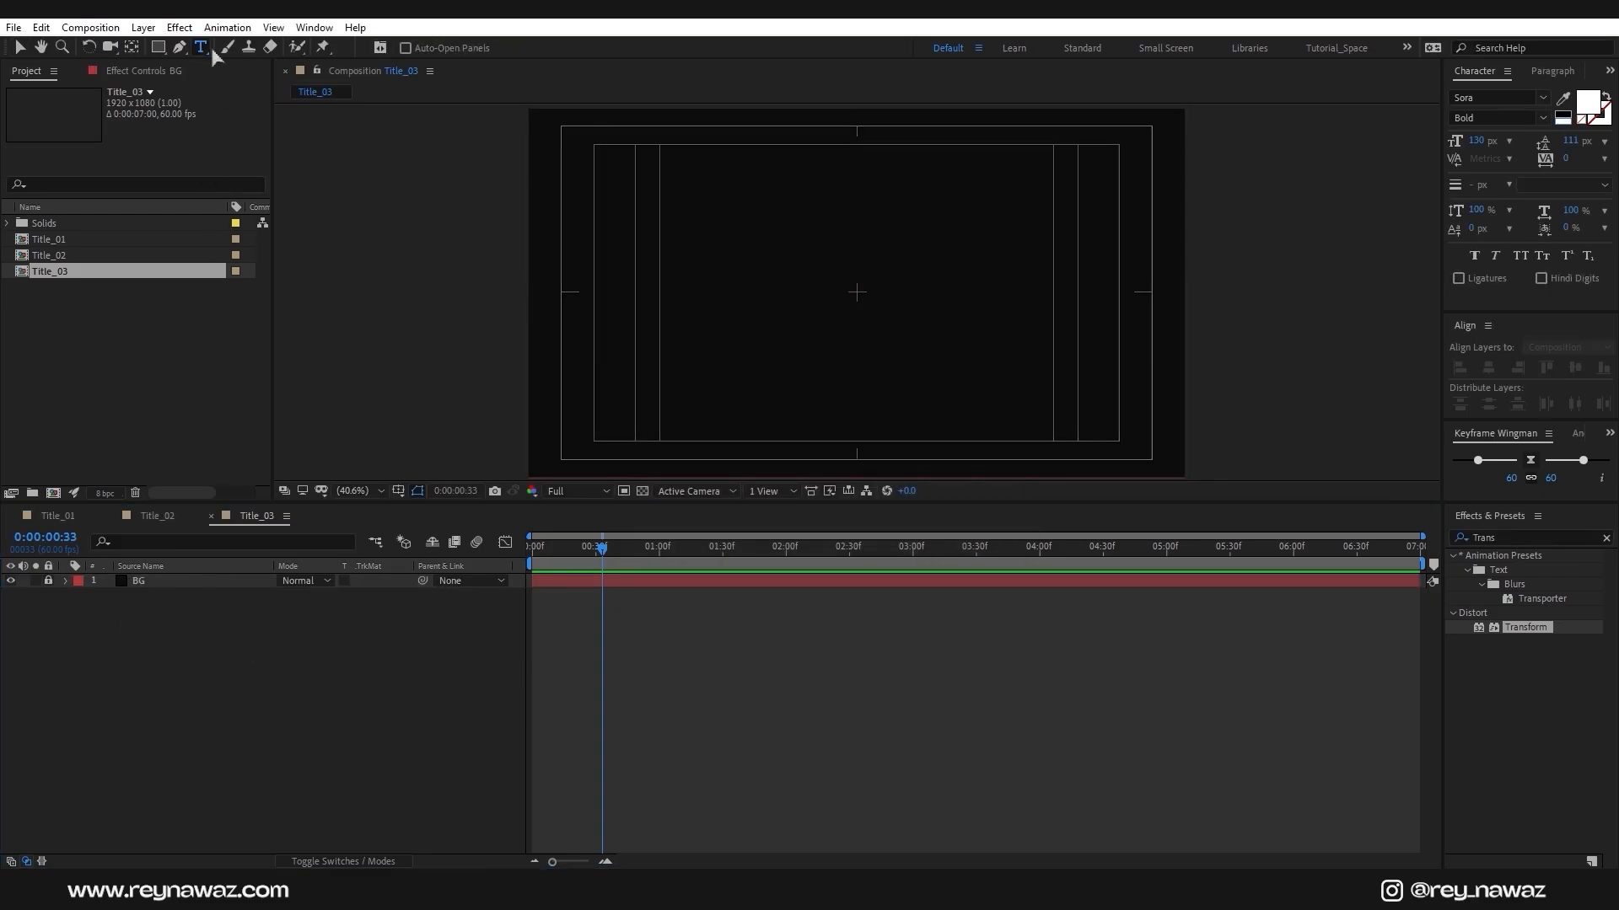
pyautogui.click(765, 285)
pyautogui.write('c')
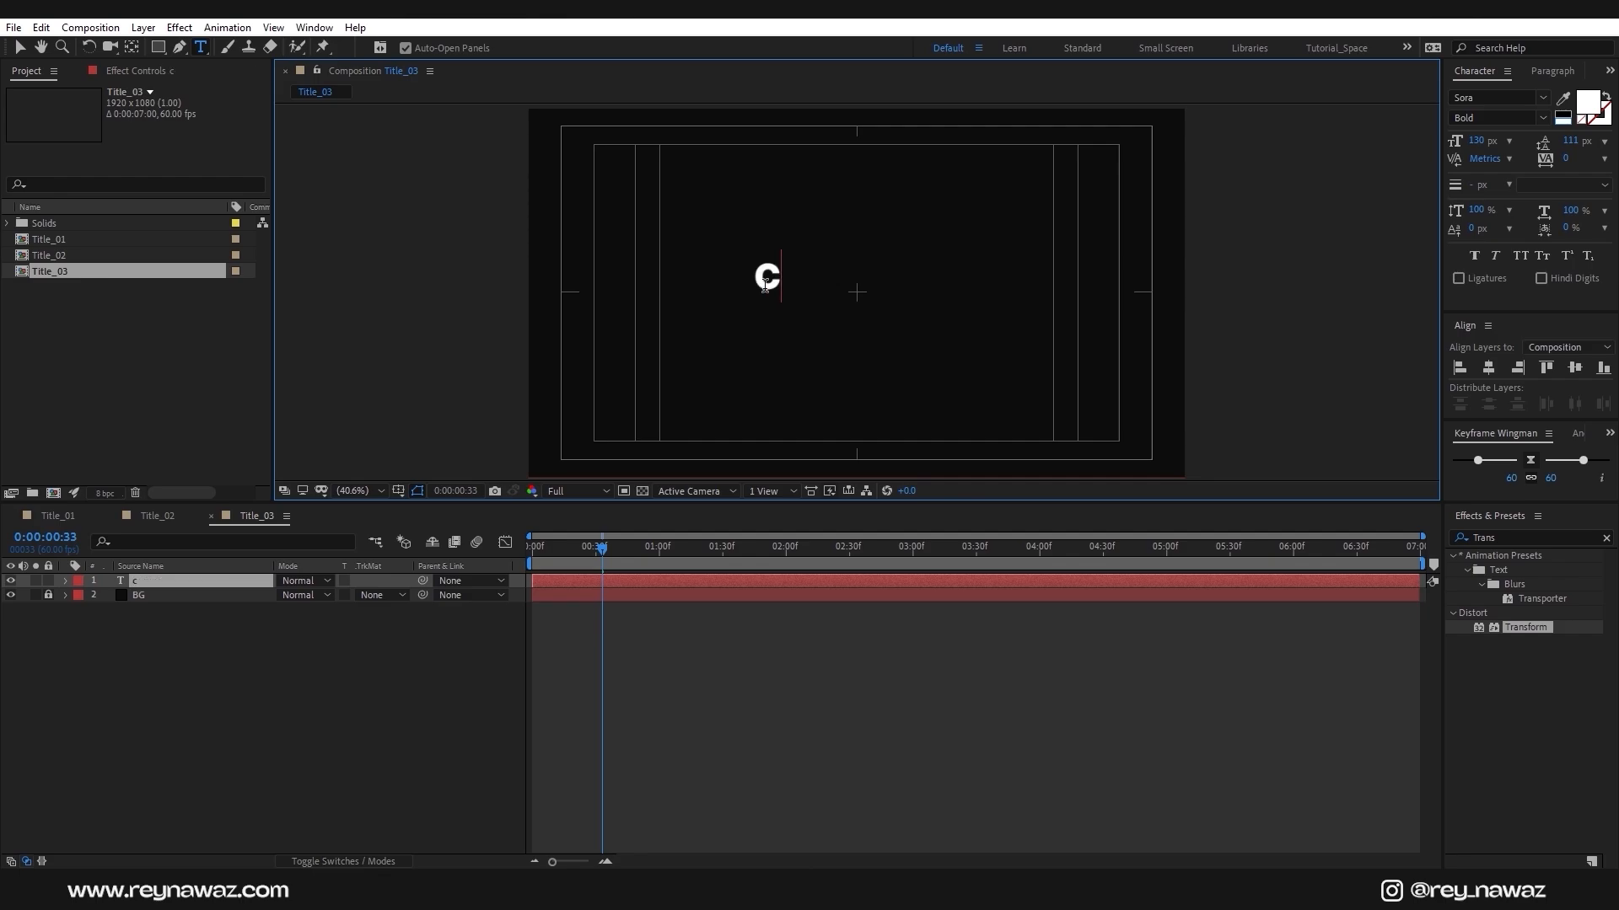
pyautogui.press('BackSpace')
pyautogui.write('CINEMAITC')
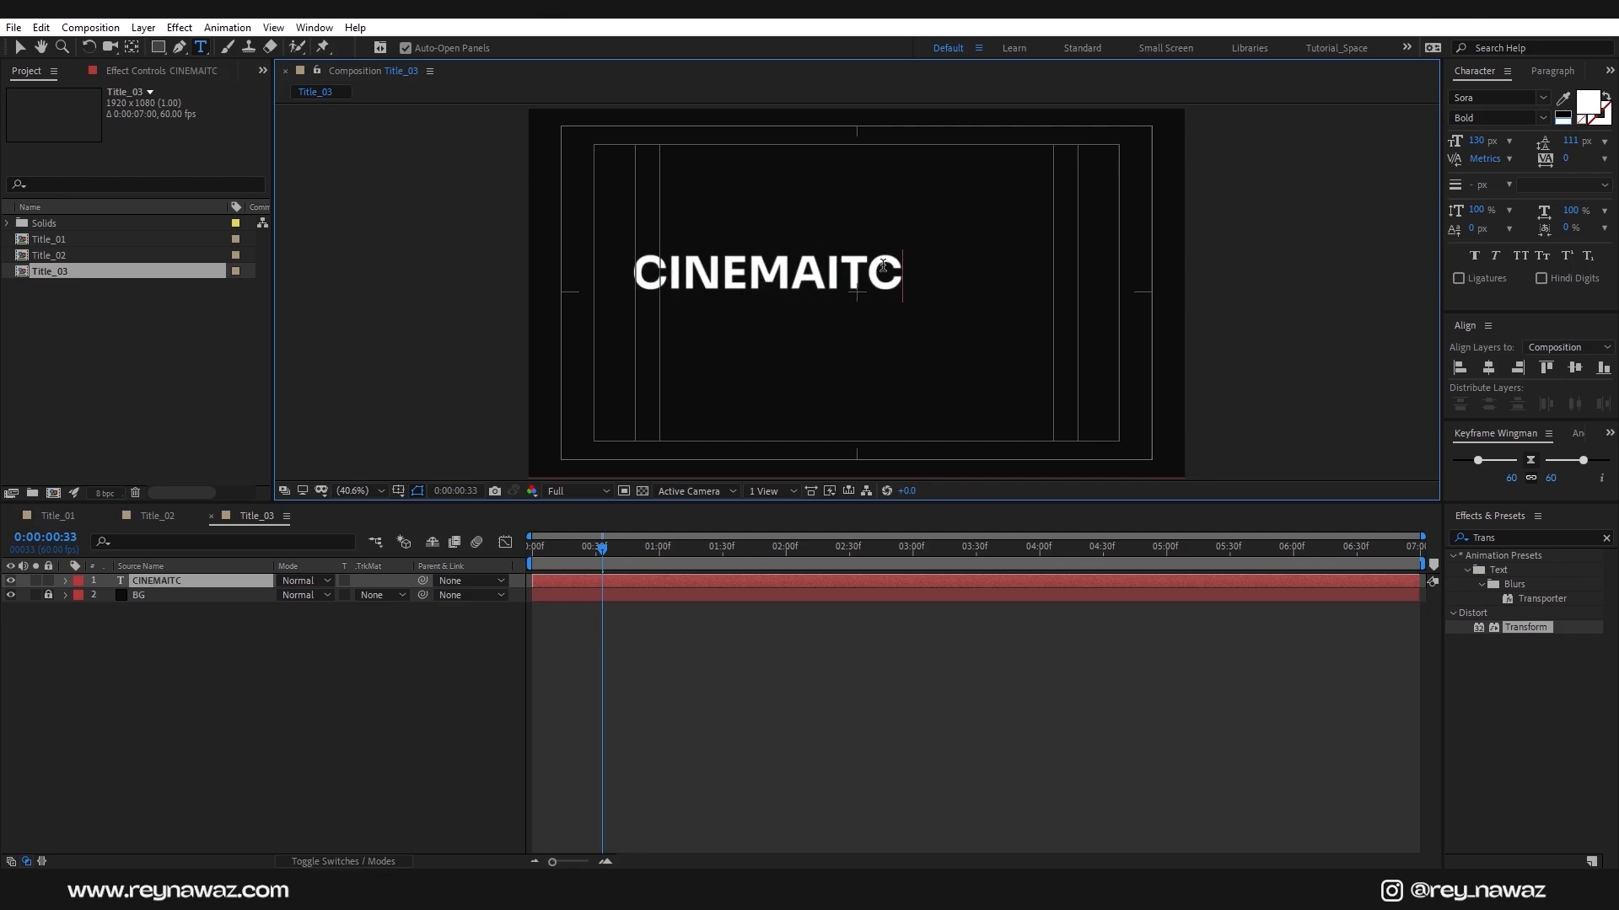
pyautogui.click(1488, 368)
pyautogui.click(1574, 367)
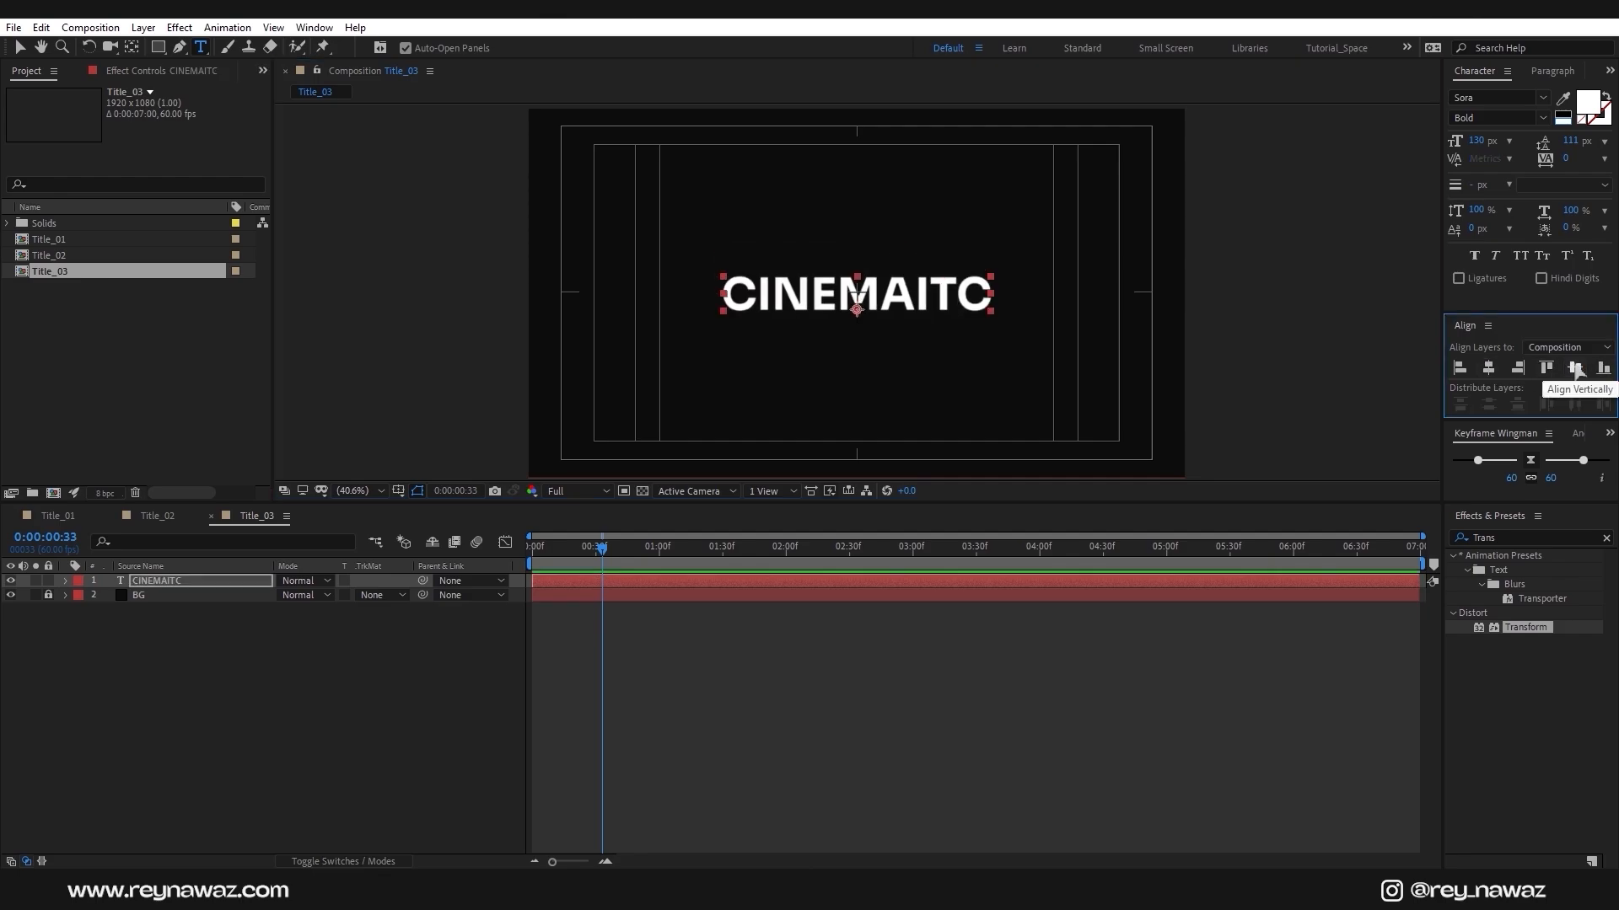
pyautogui.press('v')
# Add a text animator with Opacity, Blur and Scale properties to the CINEMAITC layer
pyautogui.click(66, 581)
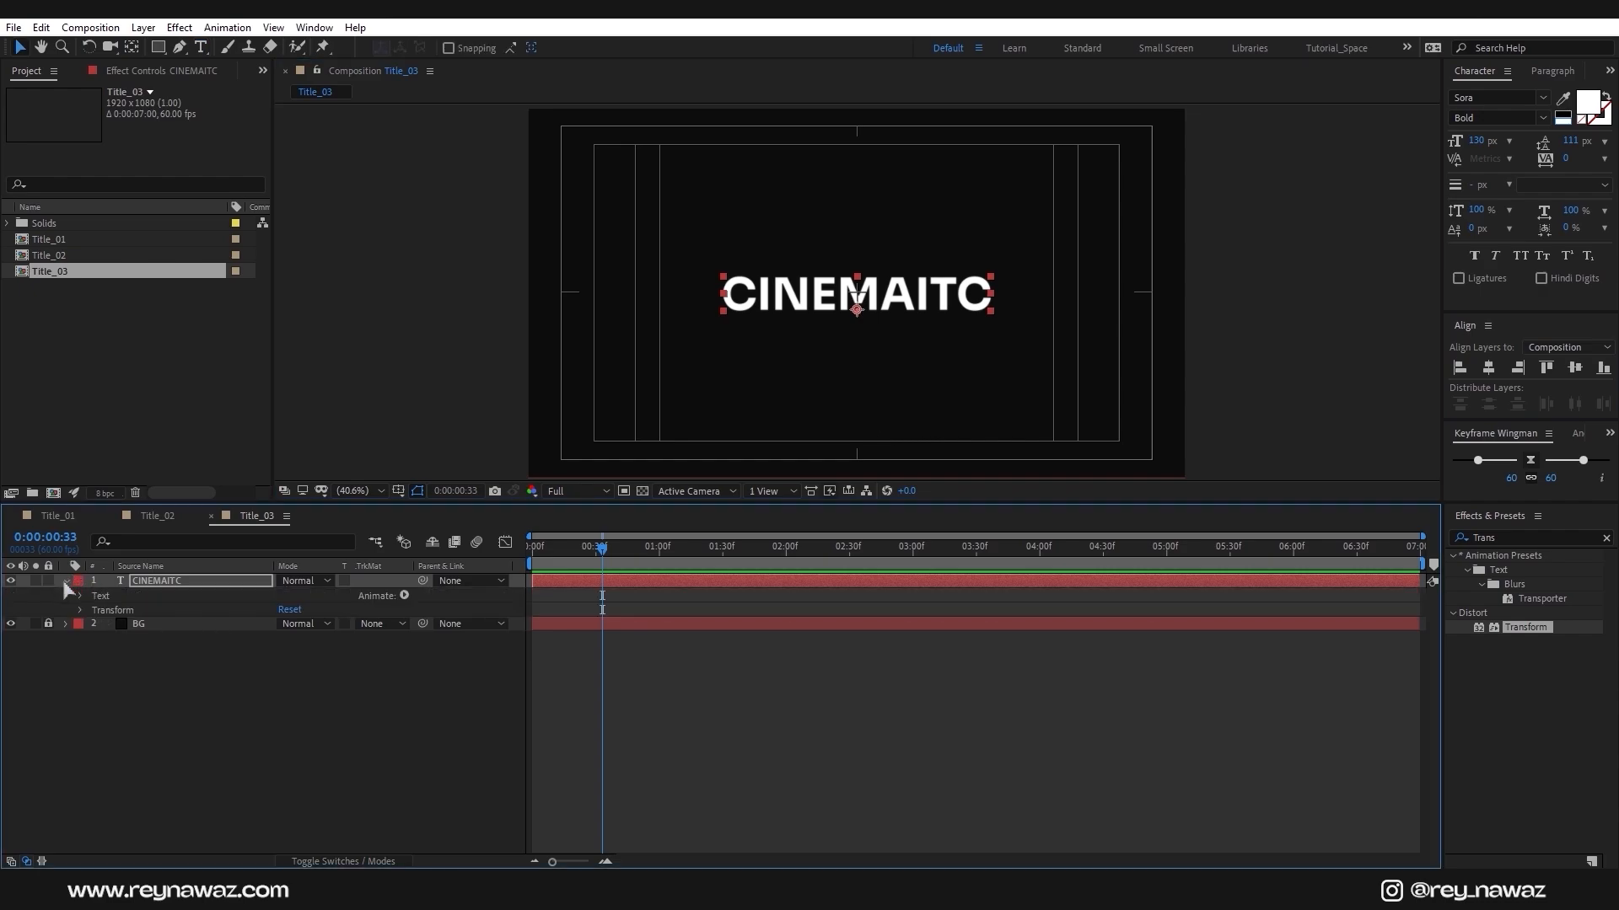
pyautogui.click(405, 596)
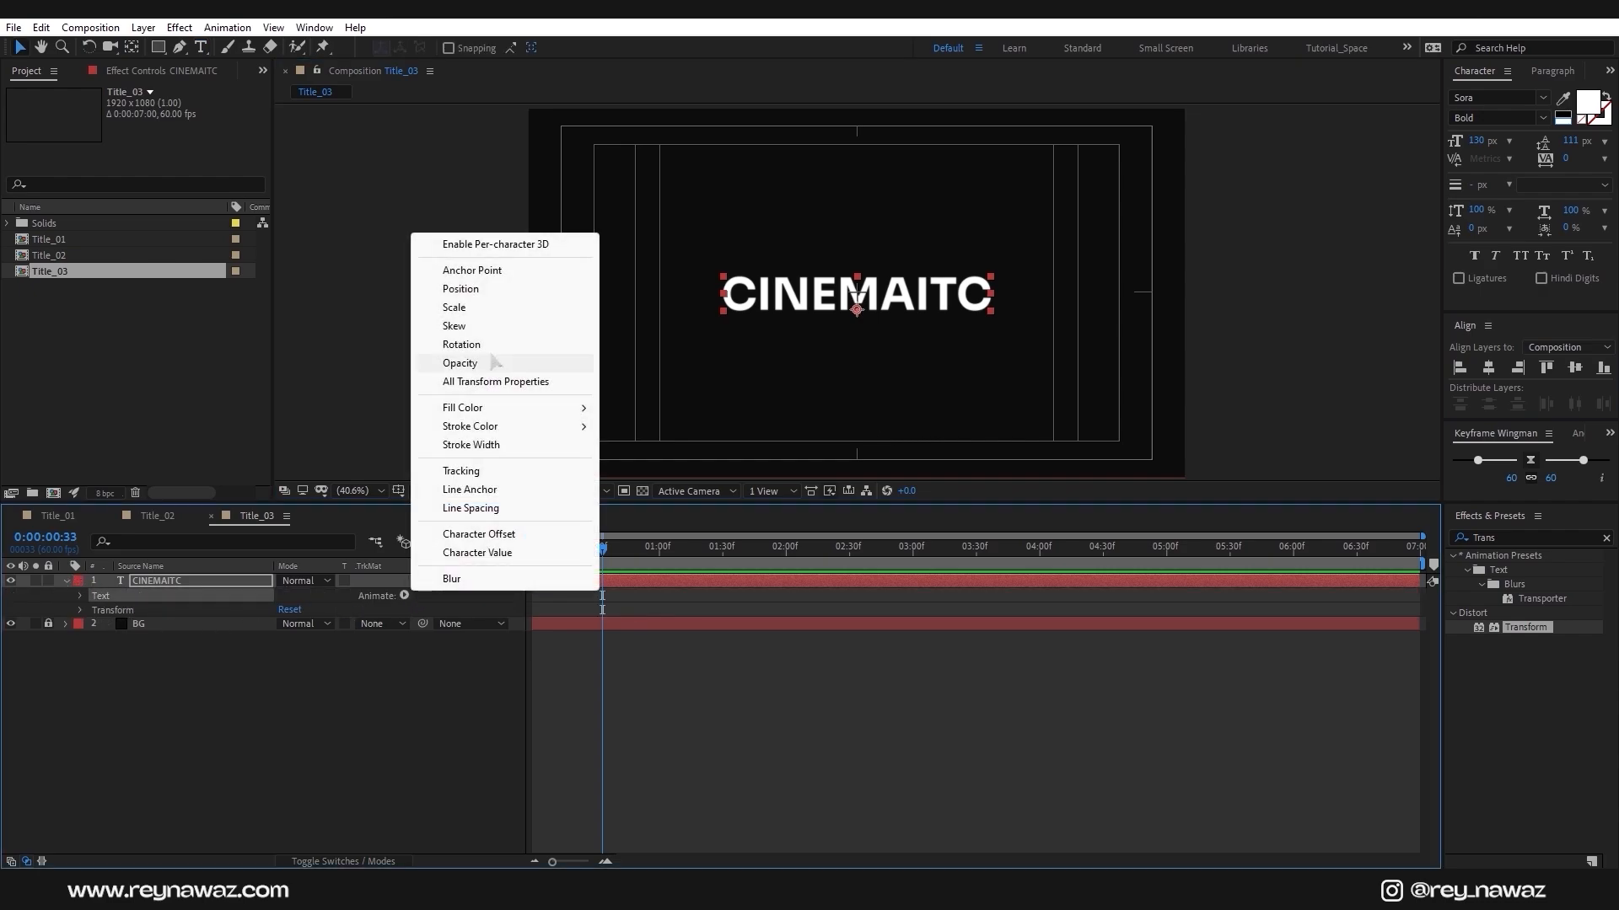
pyautogui.click(460, 363)
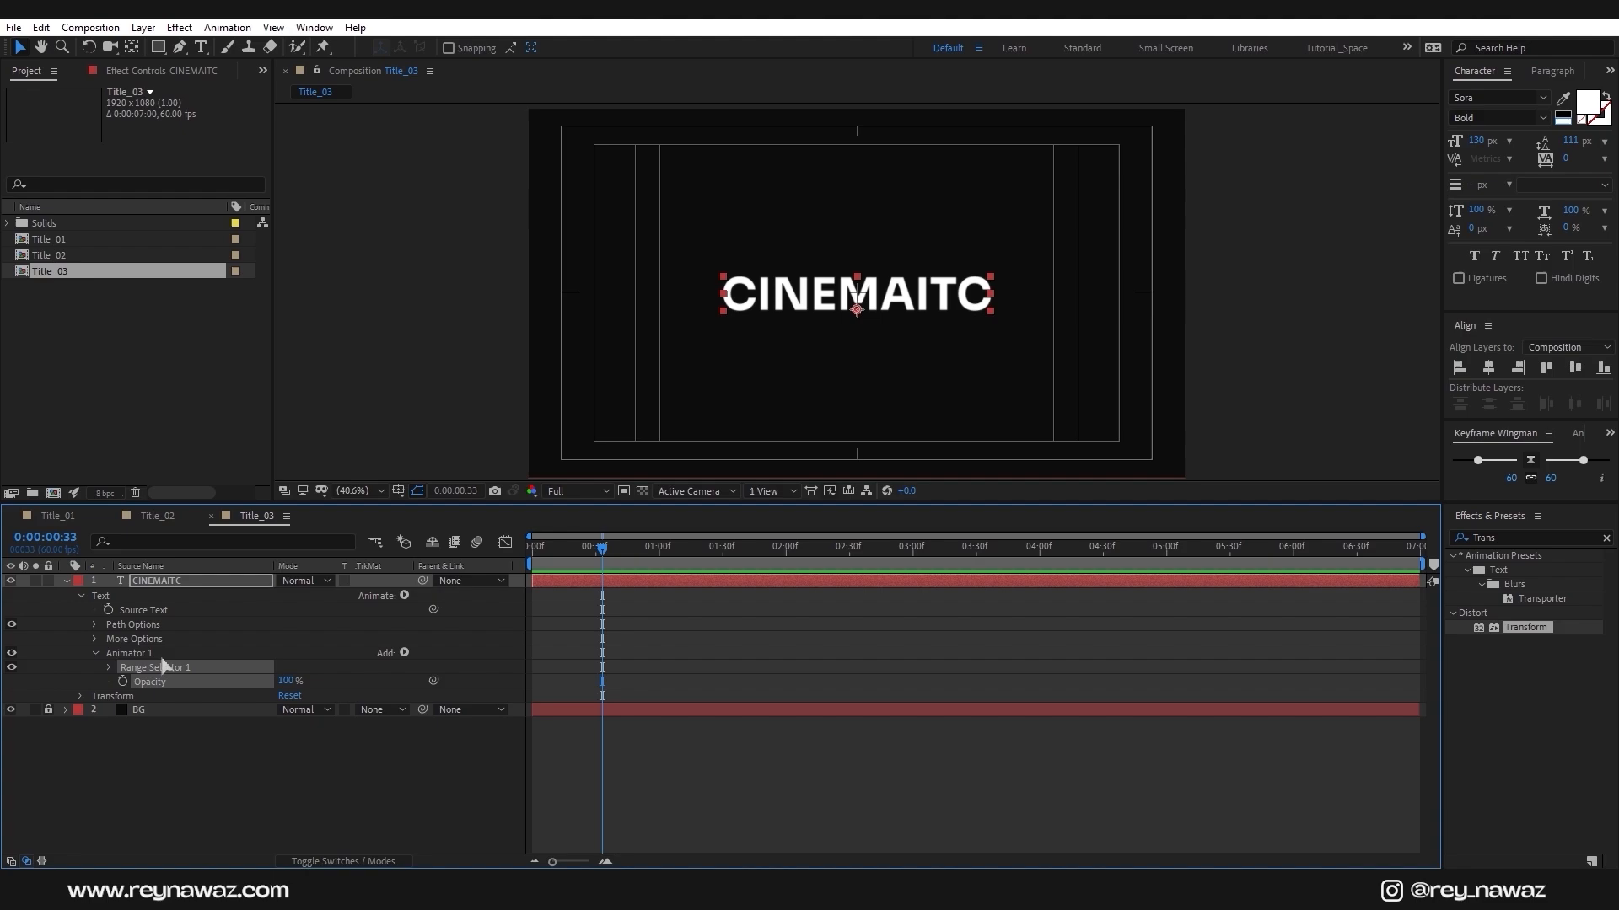
pyautogui.click(145, 654)
pyautogui.click(405, 654)
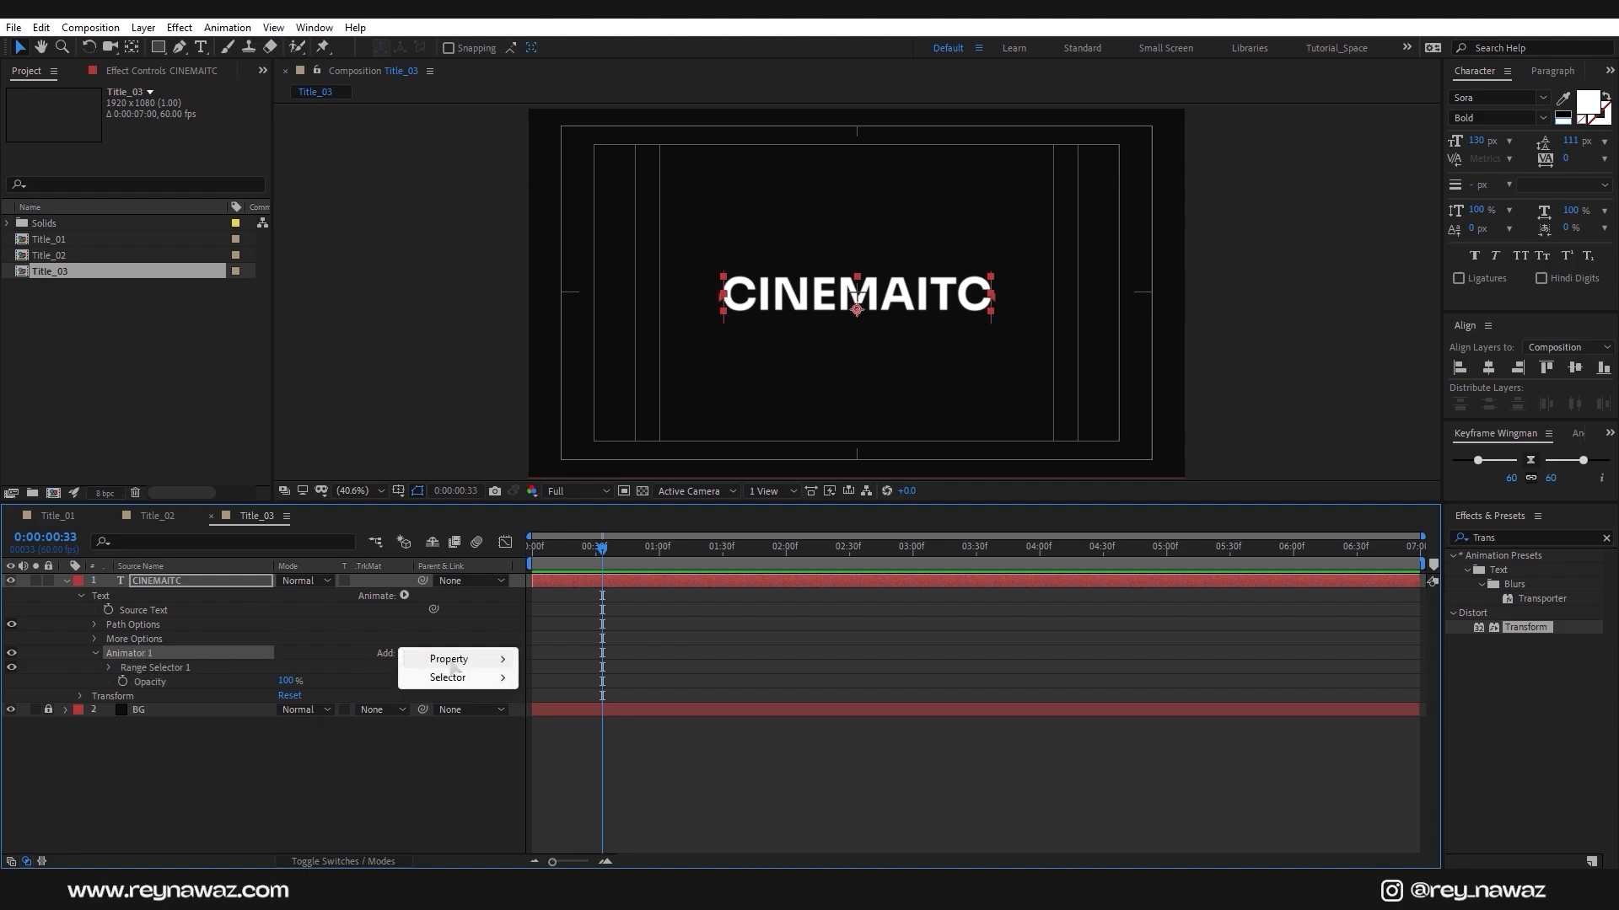
pyautogui.moveTo(447, 660)
pyautogui.click(553, 655)
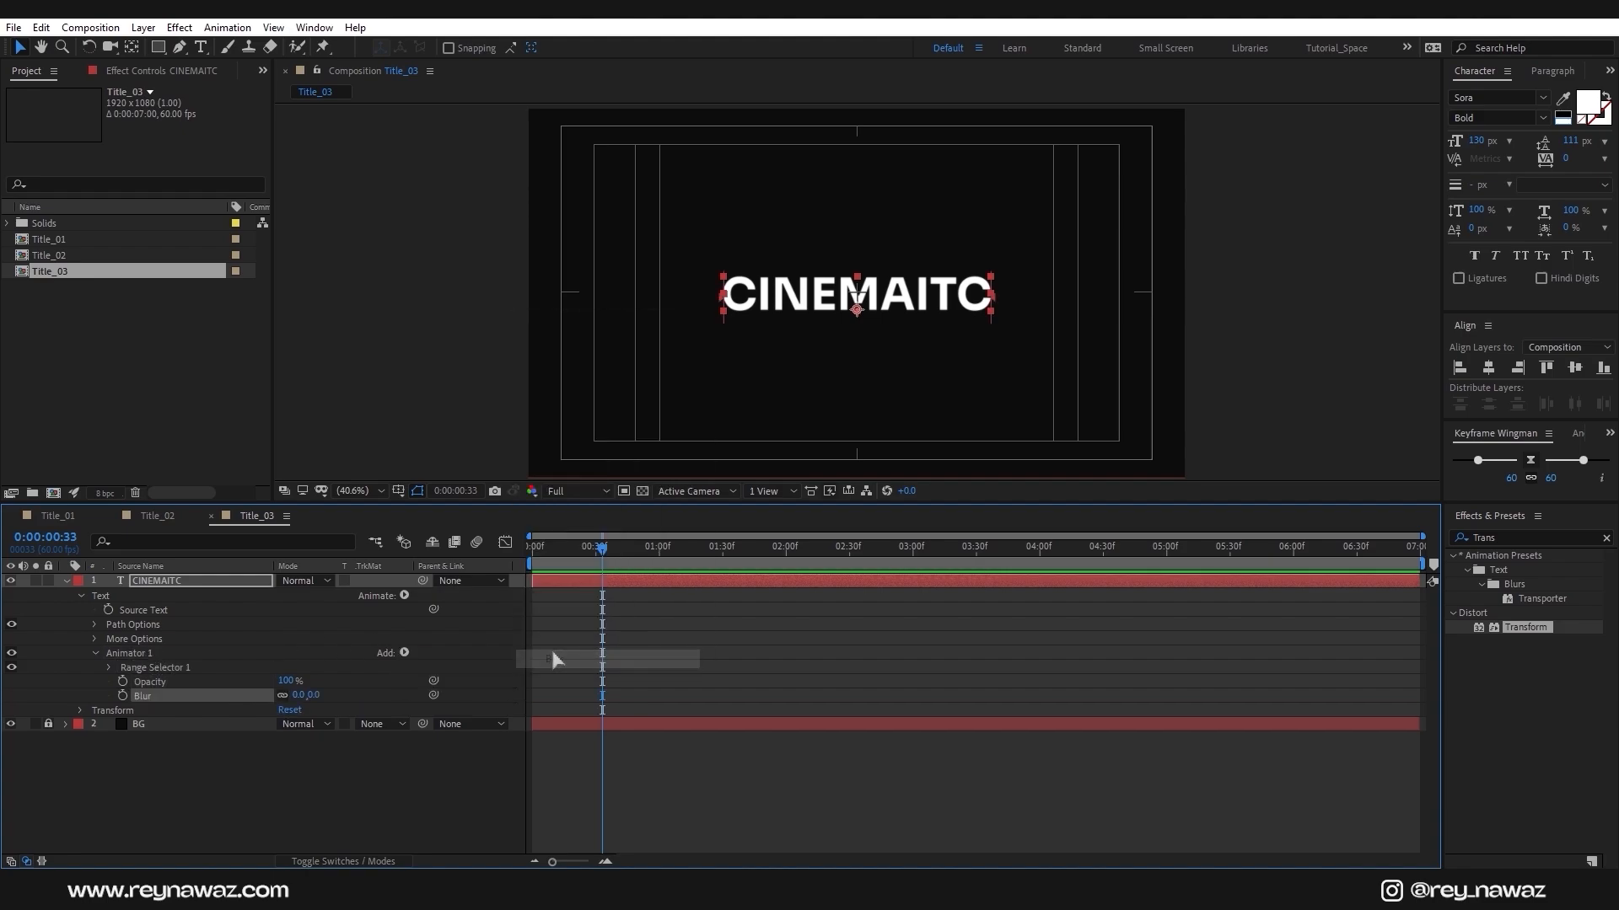
pyautogui.click(406, 654)
pyautogui.moveTo(456, 660)
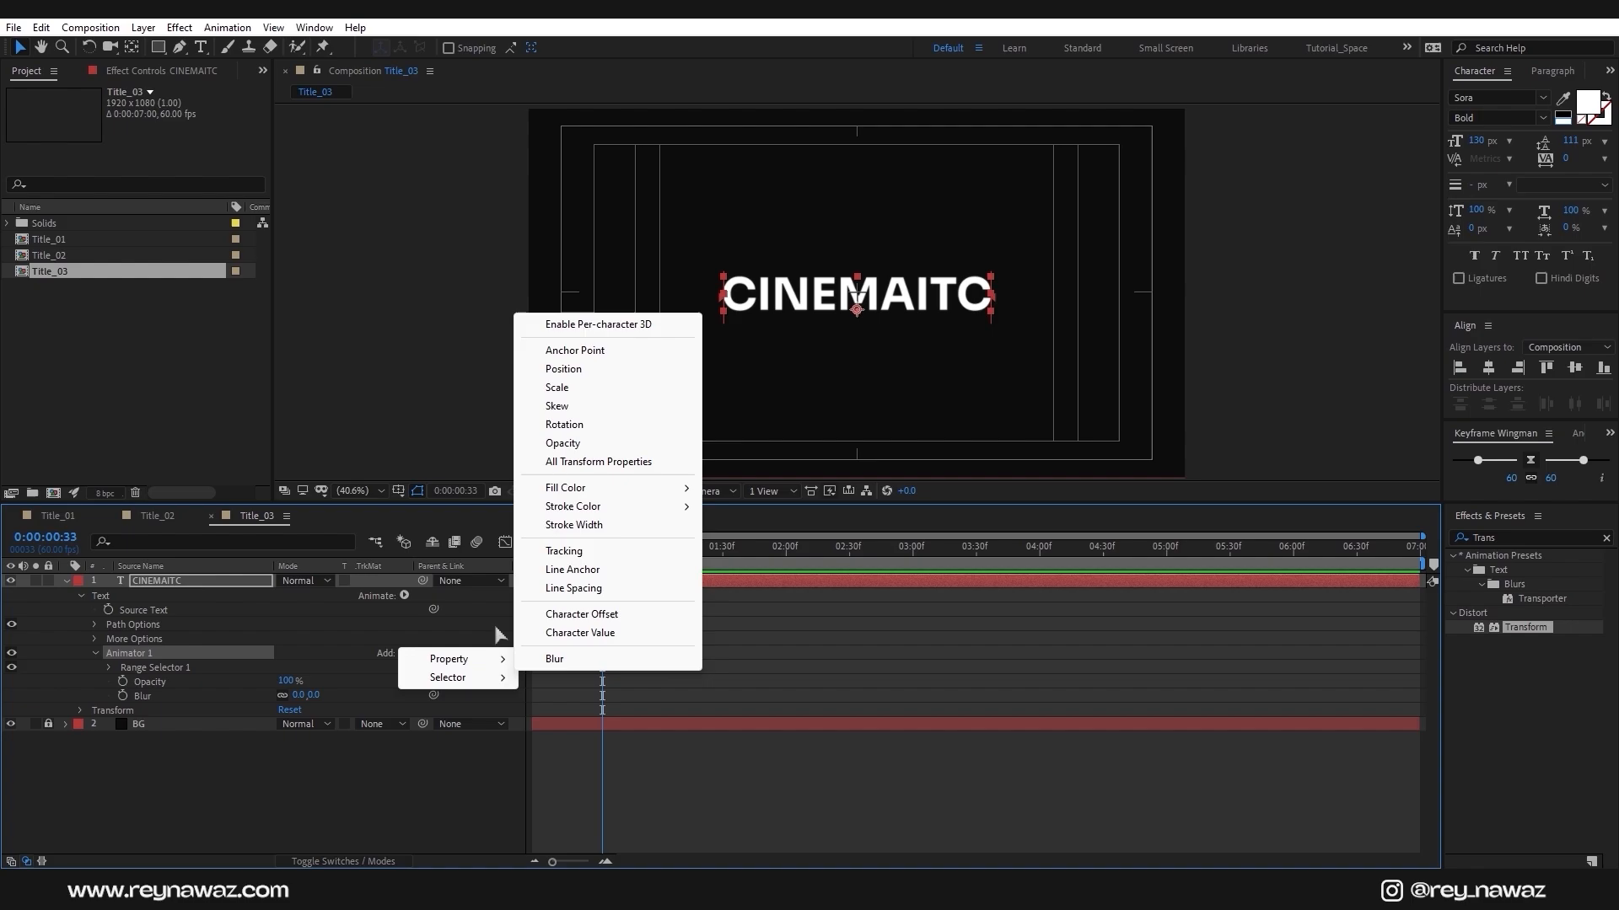
pyautogui.click(576, 390)
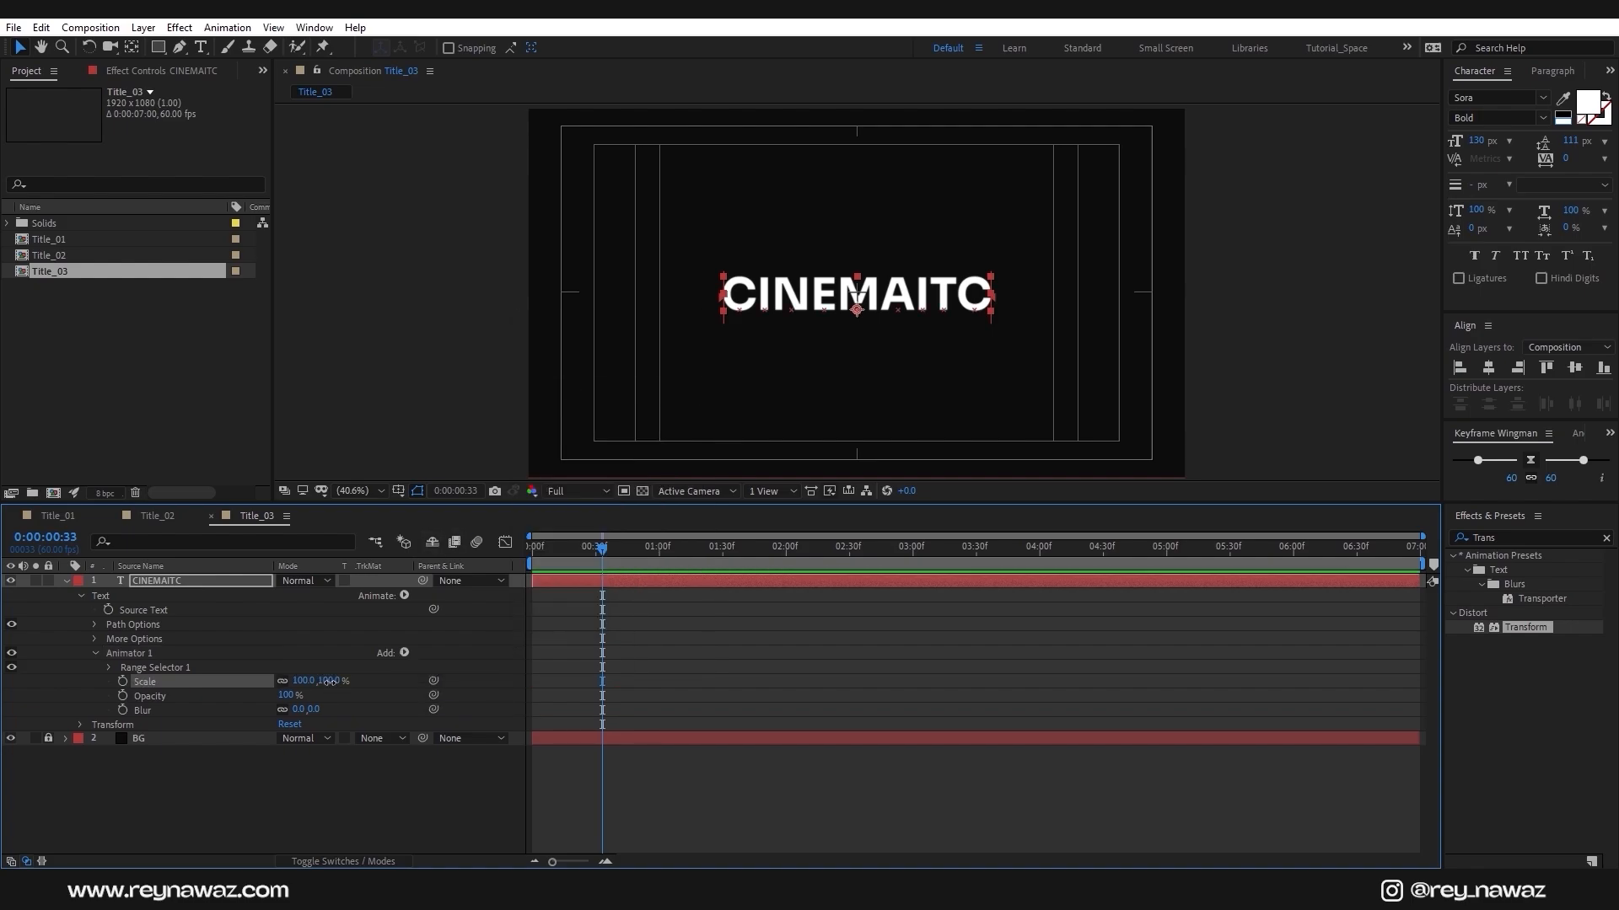
# Set the text animator's Scale to 180%, Opacity to 0% and Blur to 50
pyautogui.click(330, 682)
pyautogui.write('180')
pyautogui.press('Return')
pyautogui.moveTo(289, 698); pyautogui.dragTo(157, 699)
pyautogui.click(311, 710)
pyautogui.write('50')
pyautogui.press('Return')
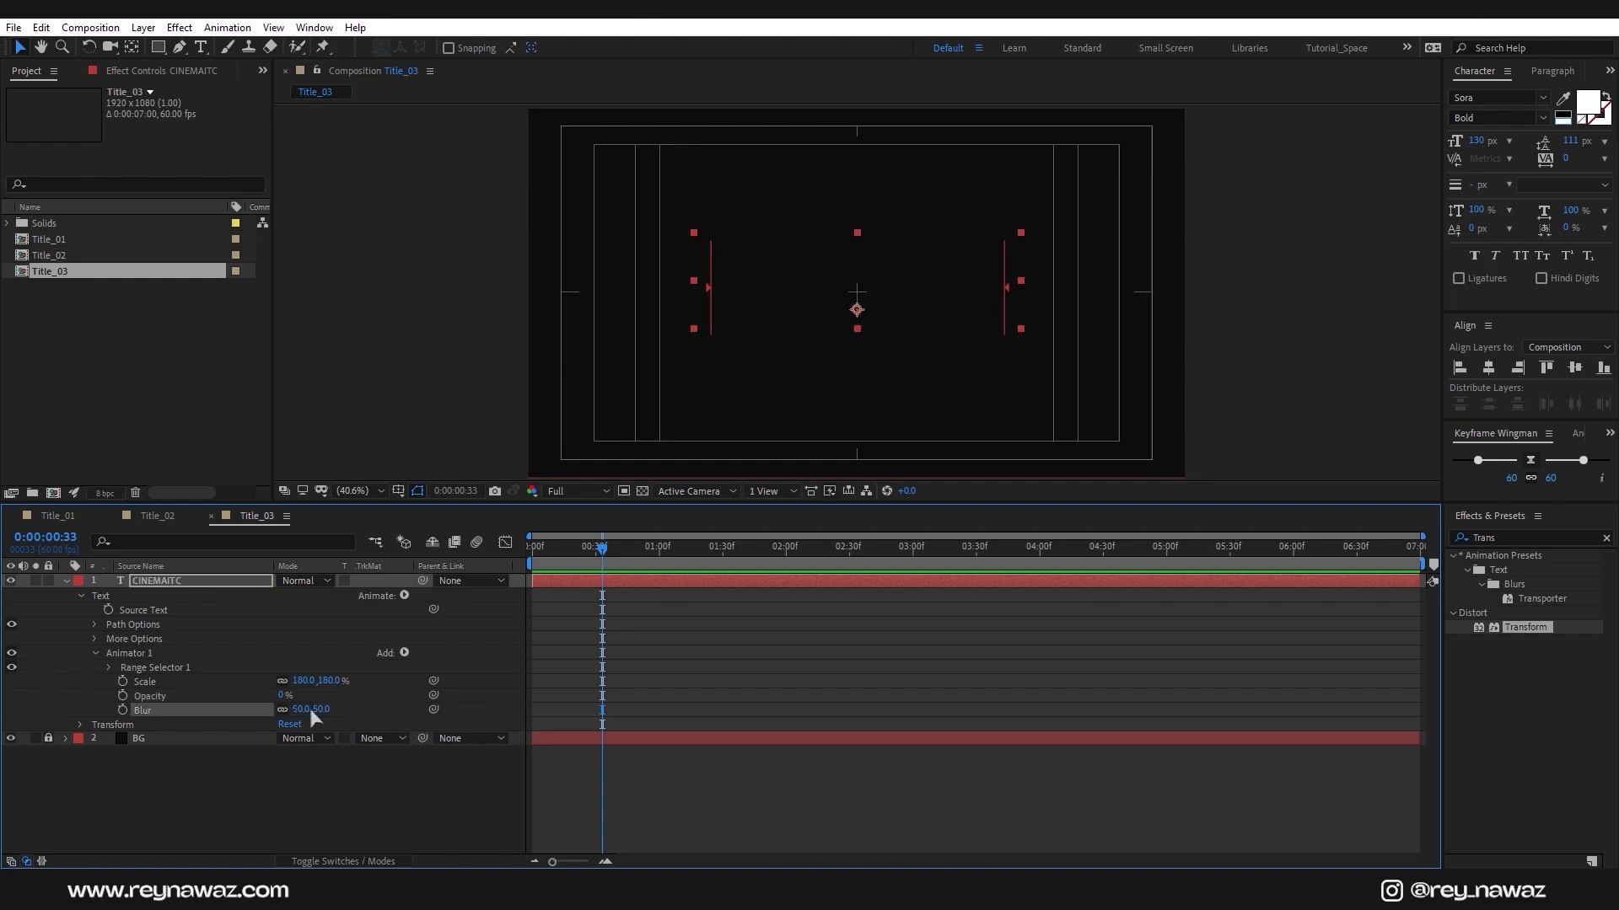
# Set the Range Selector's Offset to -100% and keyframe it at the start of the composition
pyautogui.moveTo(580, 560); pyautogui.dragTo(495, 571)
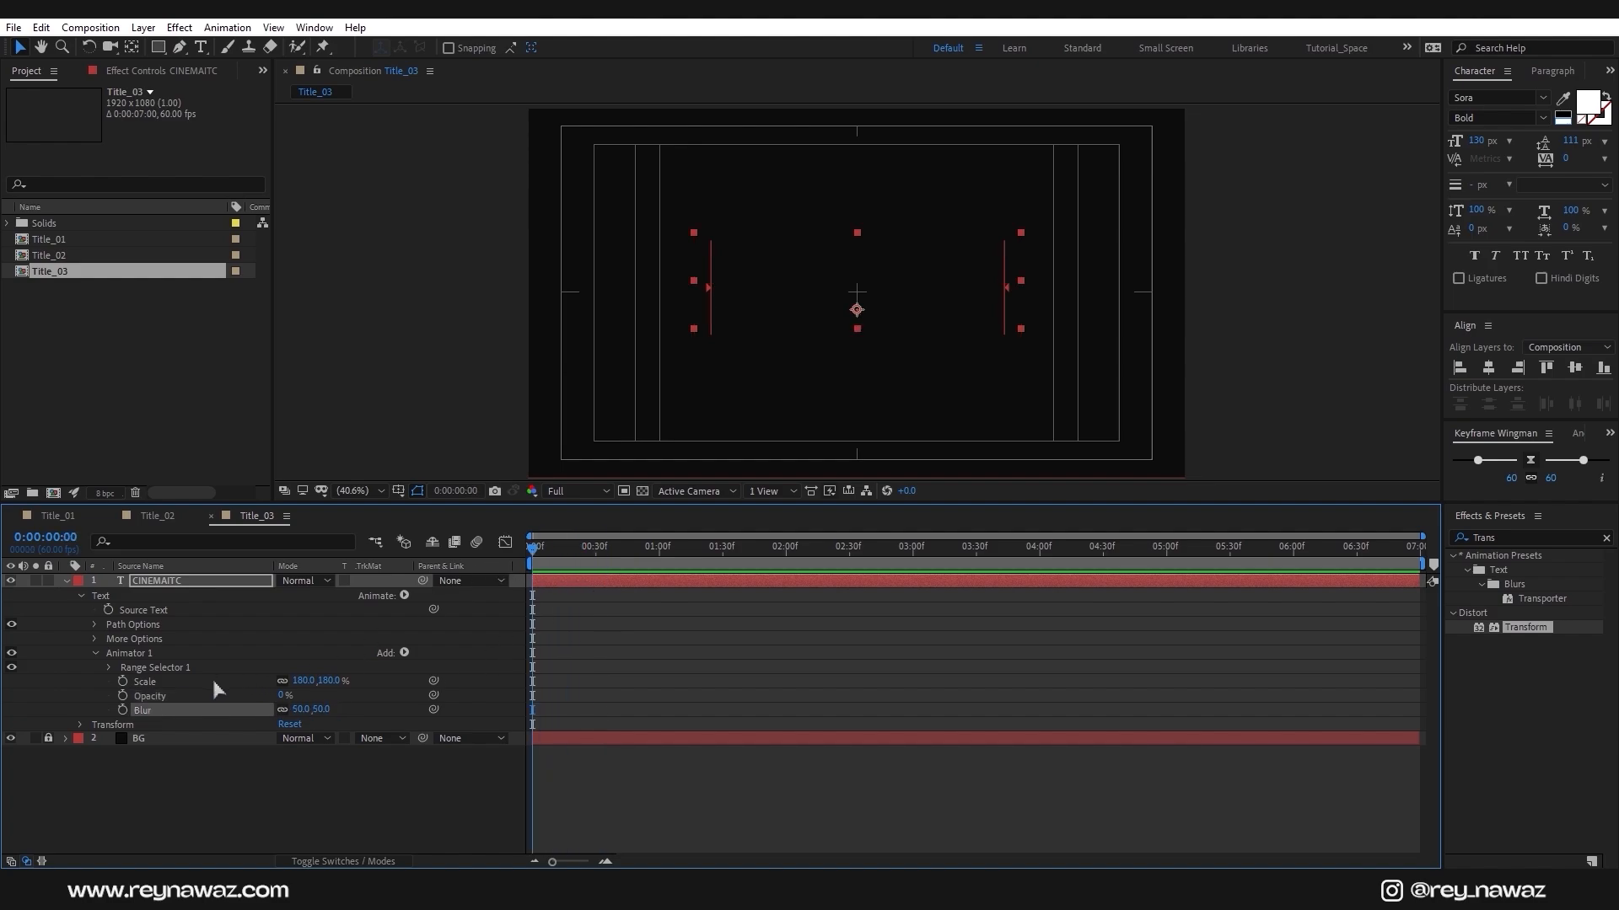
pyautogui.click(108, 668)
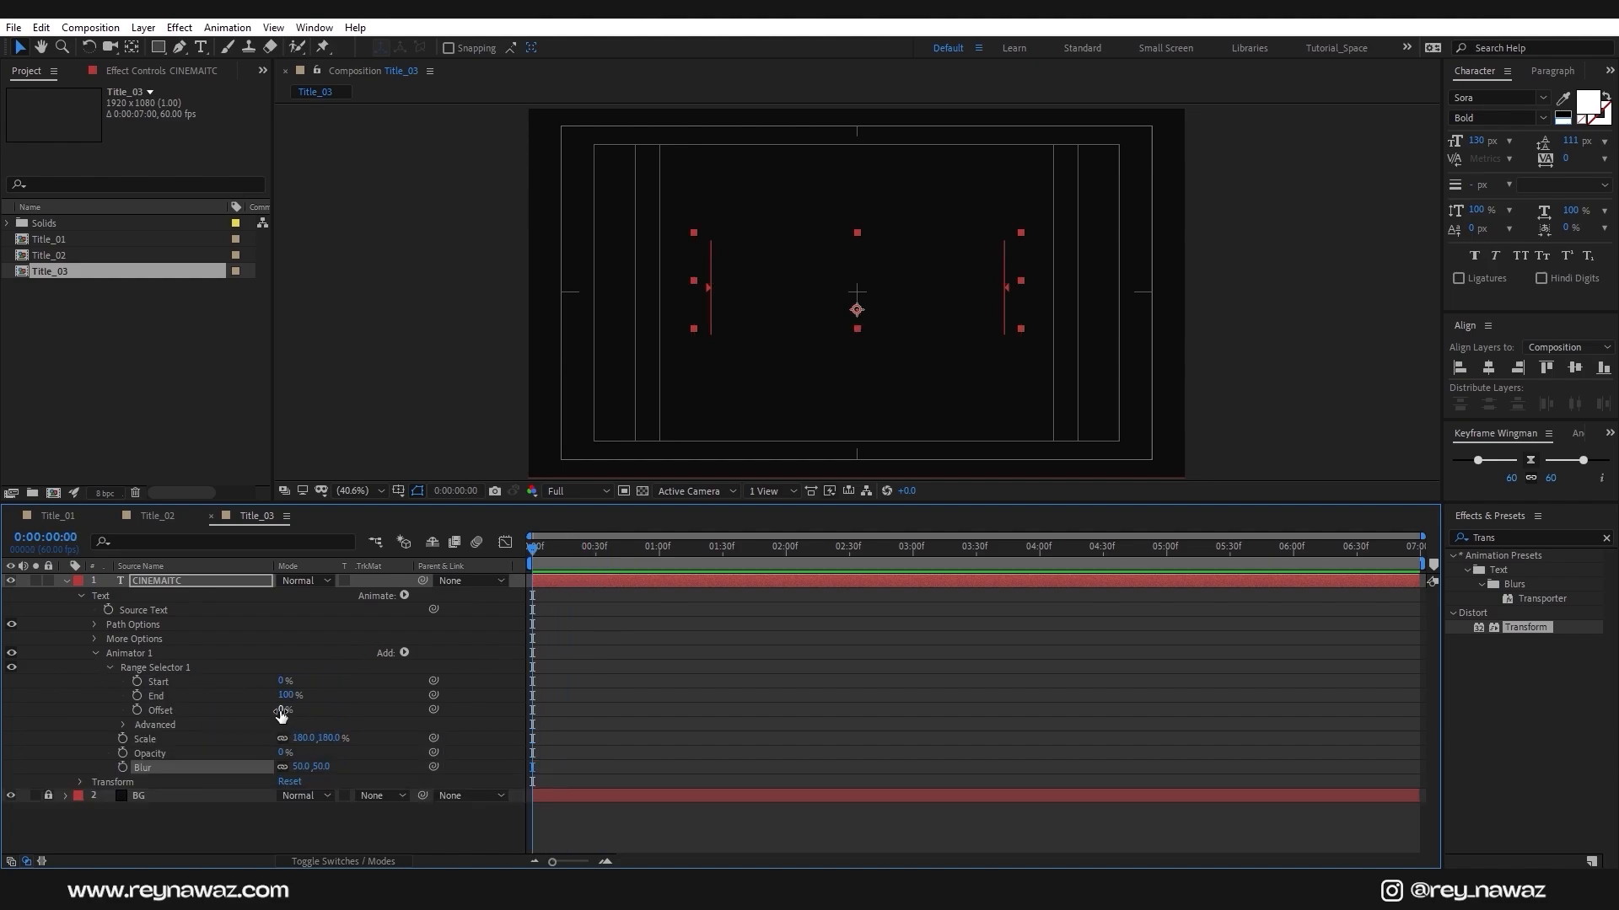
pyautogui.moveTo(282, 715); pyautogui.dragTo(152, 715)
pyautogui.click(138, 710)
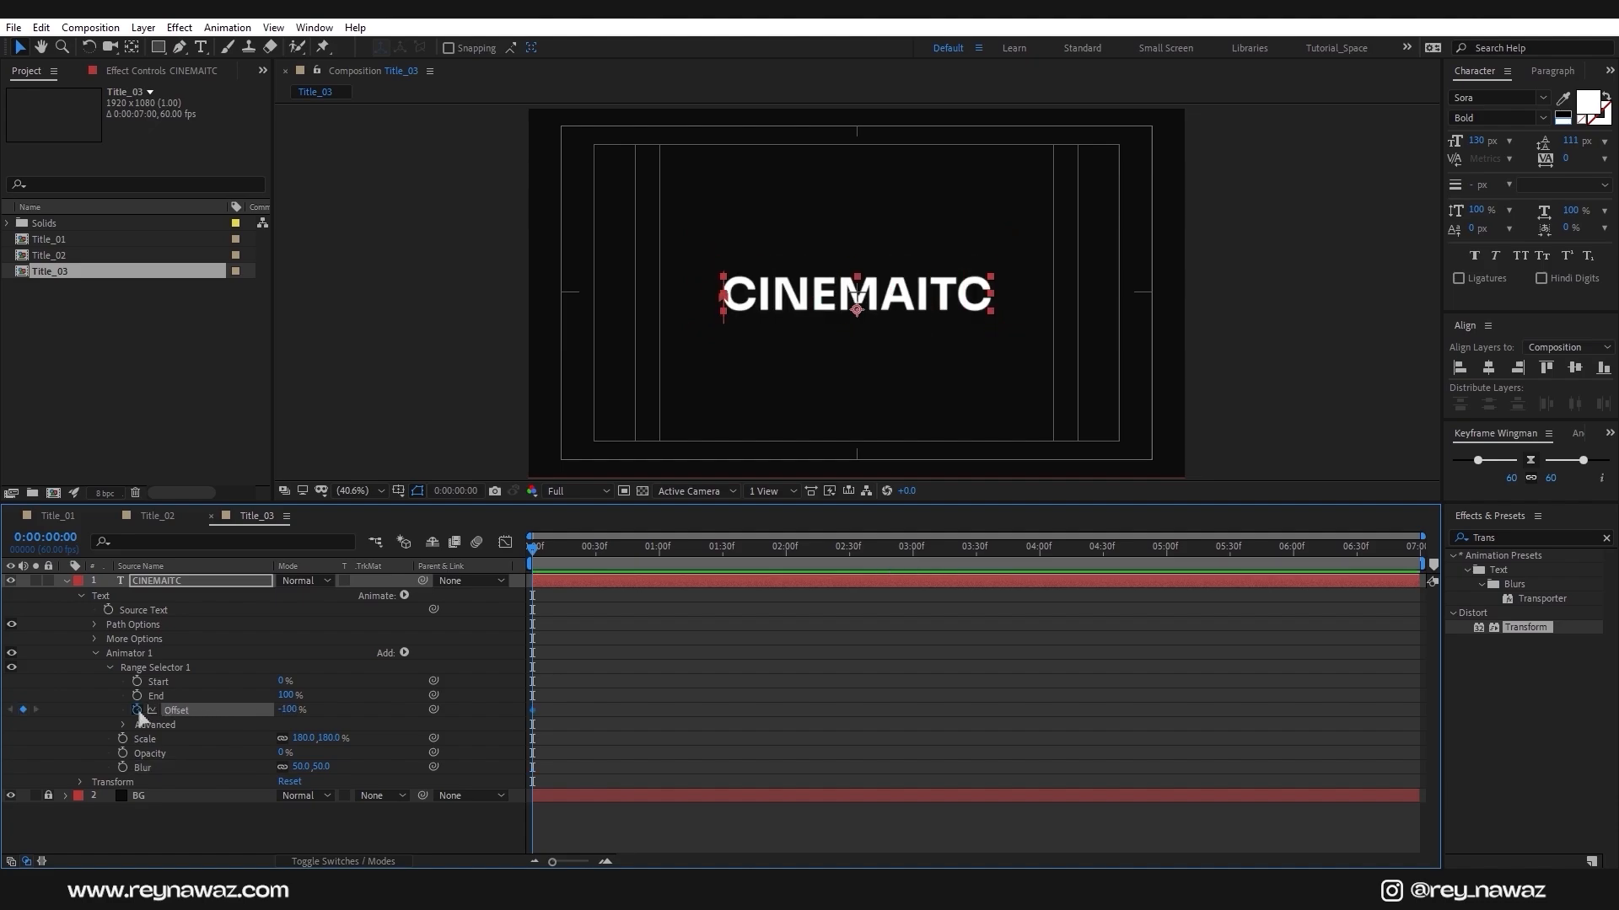
# Keyframe the Range Selector's Offset at 100% at the 2-second mark
pyautogui.moveTo(660, 563); pyautogui.dragTo(786, 568)
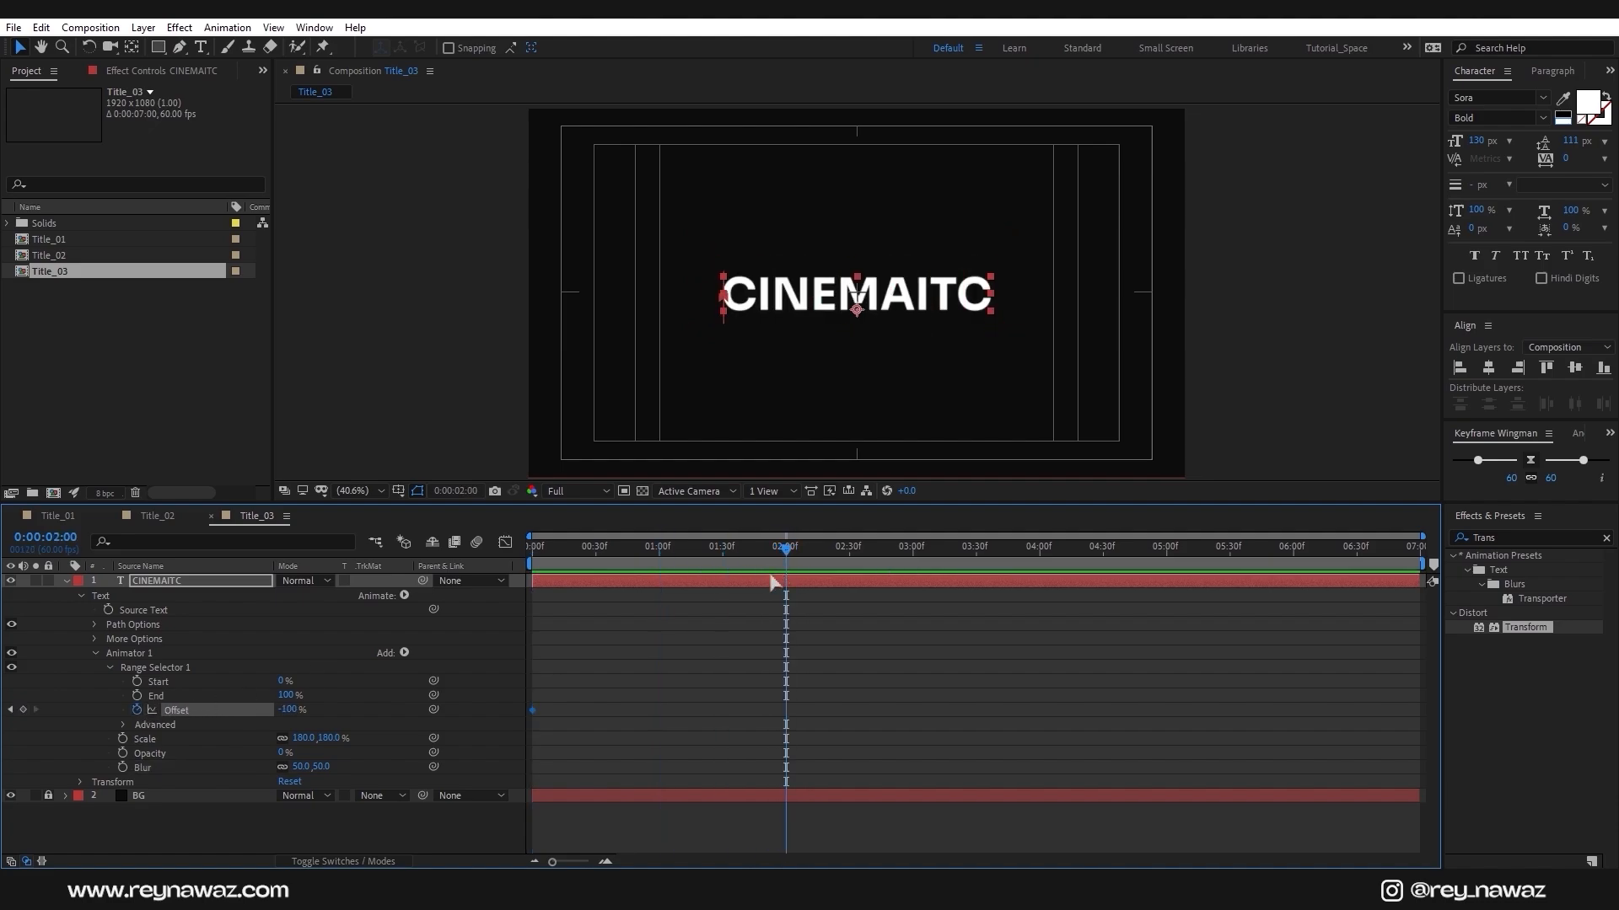
pyautogui.moveTo(294, 715); pyautogui.dragTo(769, 715)
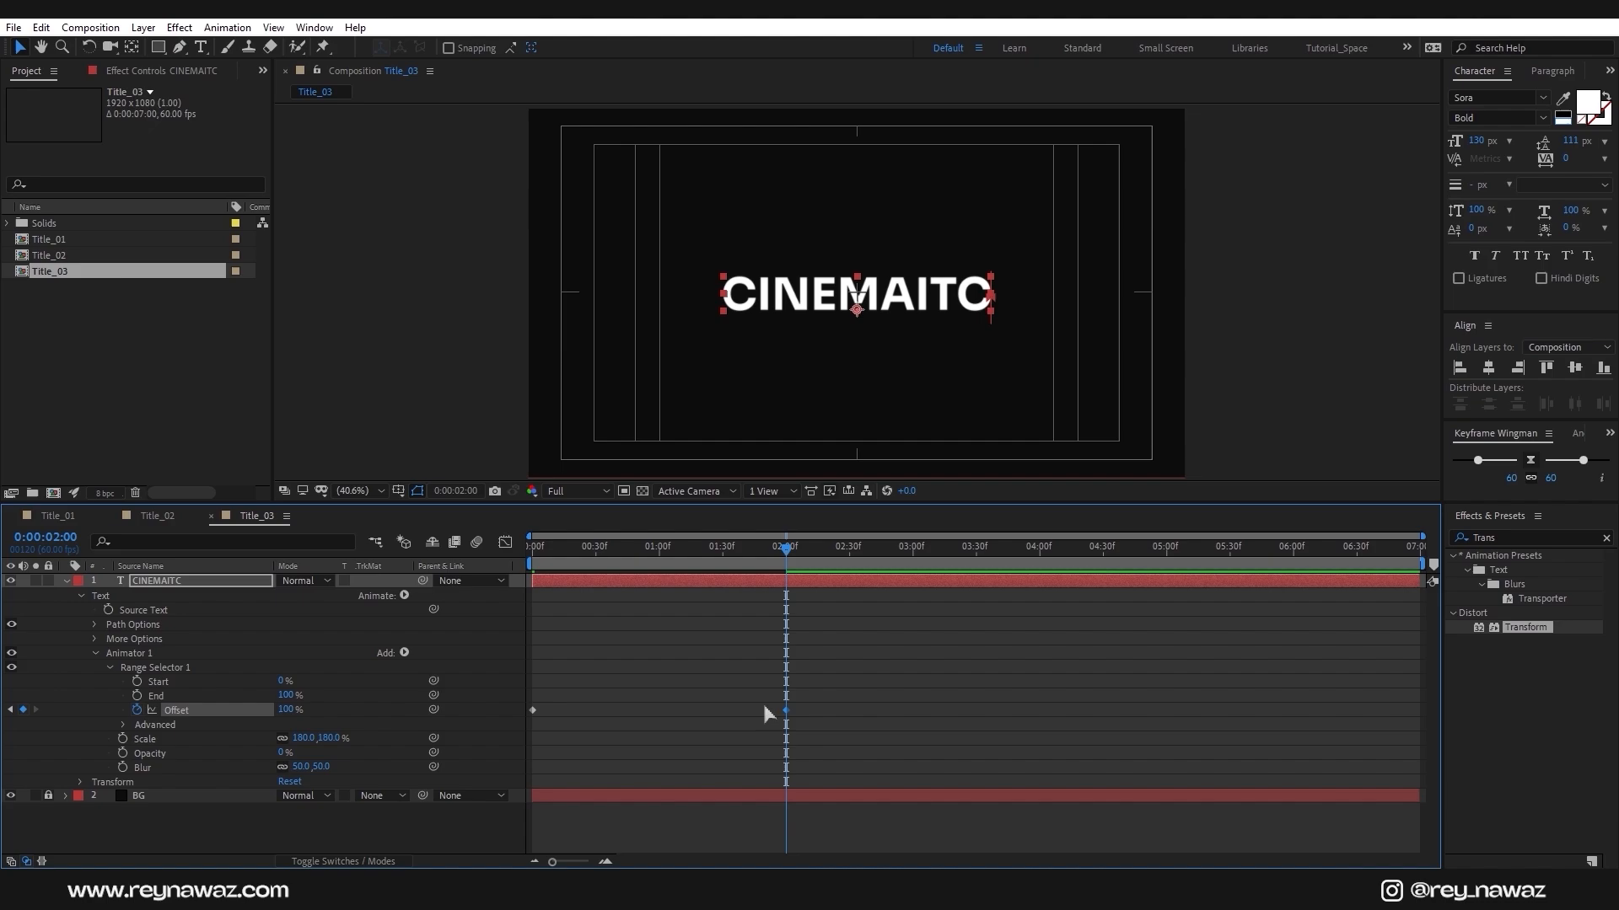
# Configure the Range Selector's advanced options with Shape Ramp Up, Ease High -100% and Randomize Order on
pyautogui.click(123, 726)
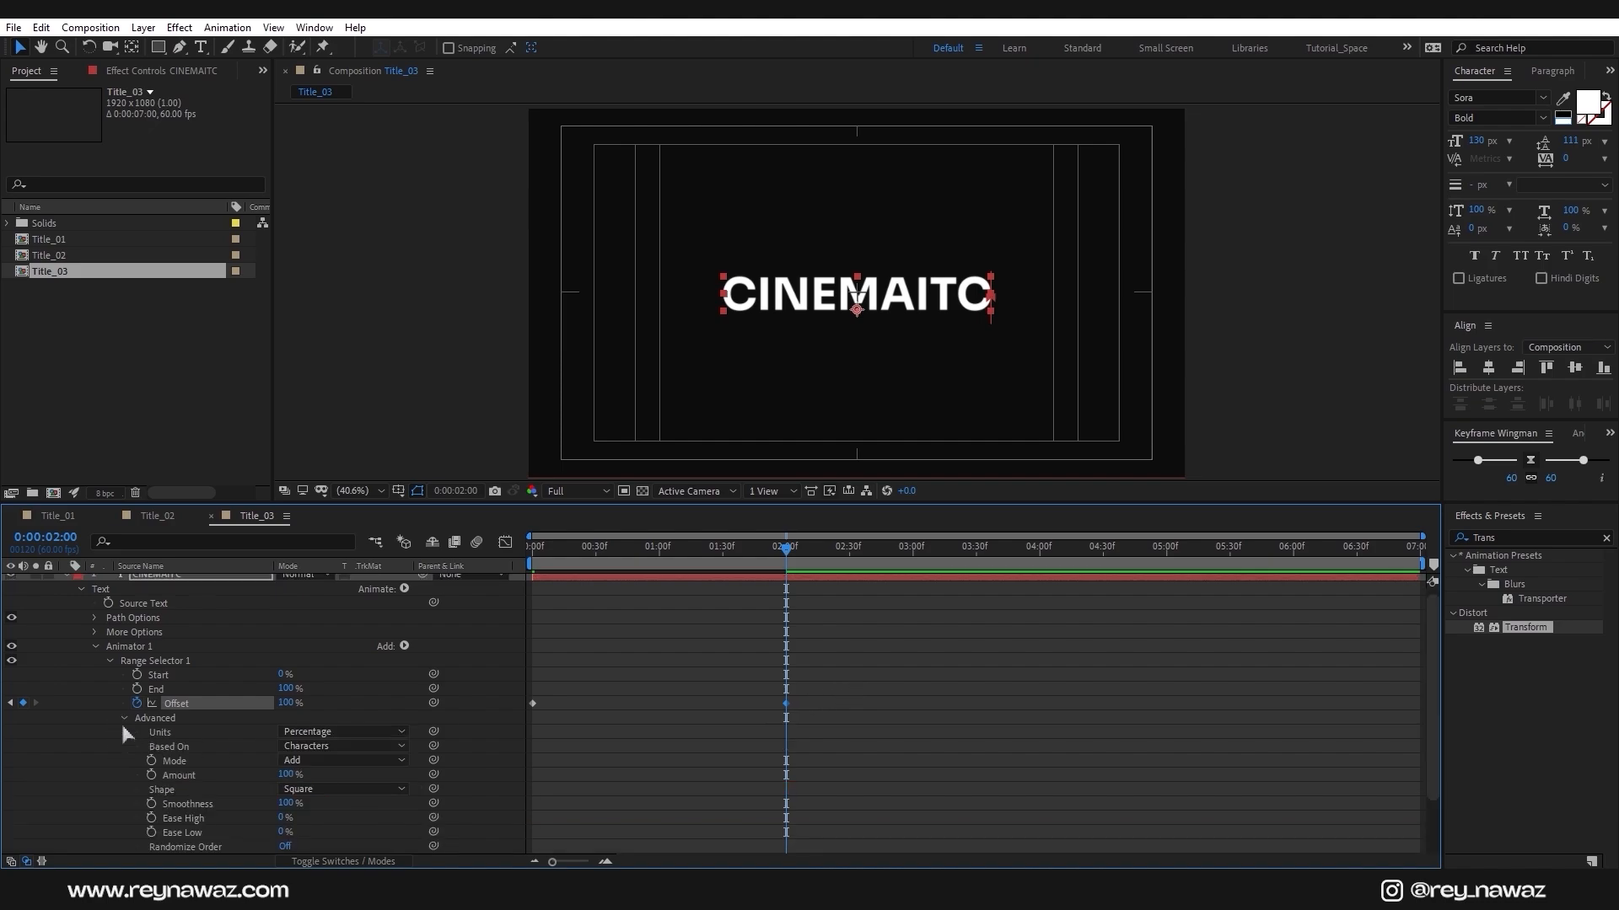
pyautogui.click(337, 795)
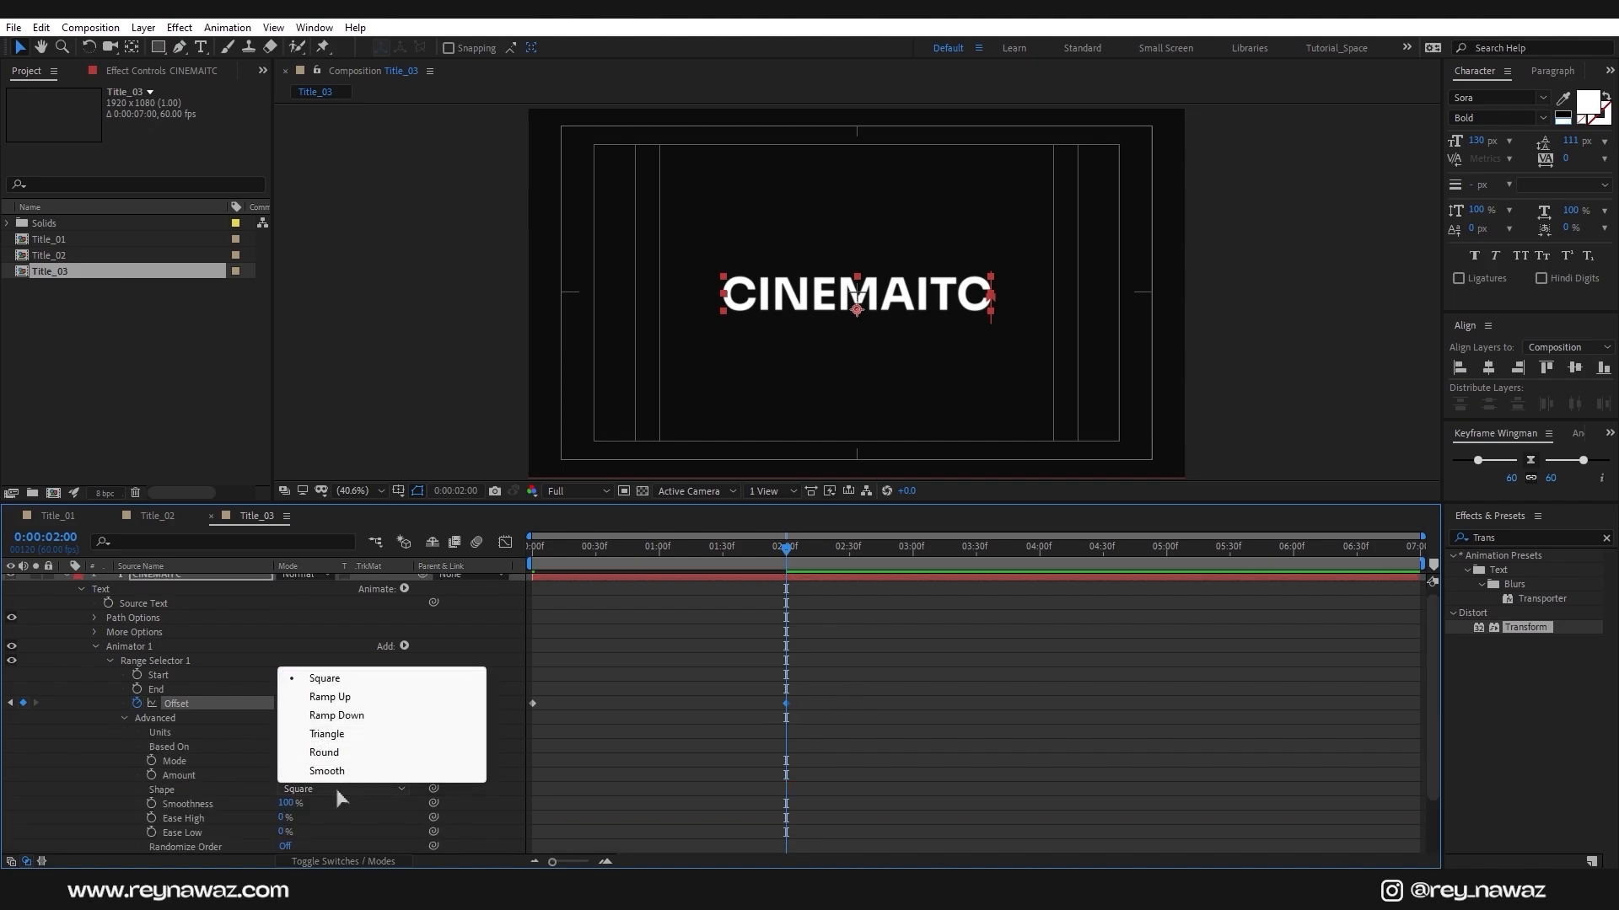
pyautogui.click(318, 696)
pyautogui.moveTo(283, 806); pyautogui.dragTo(105, 808)
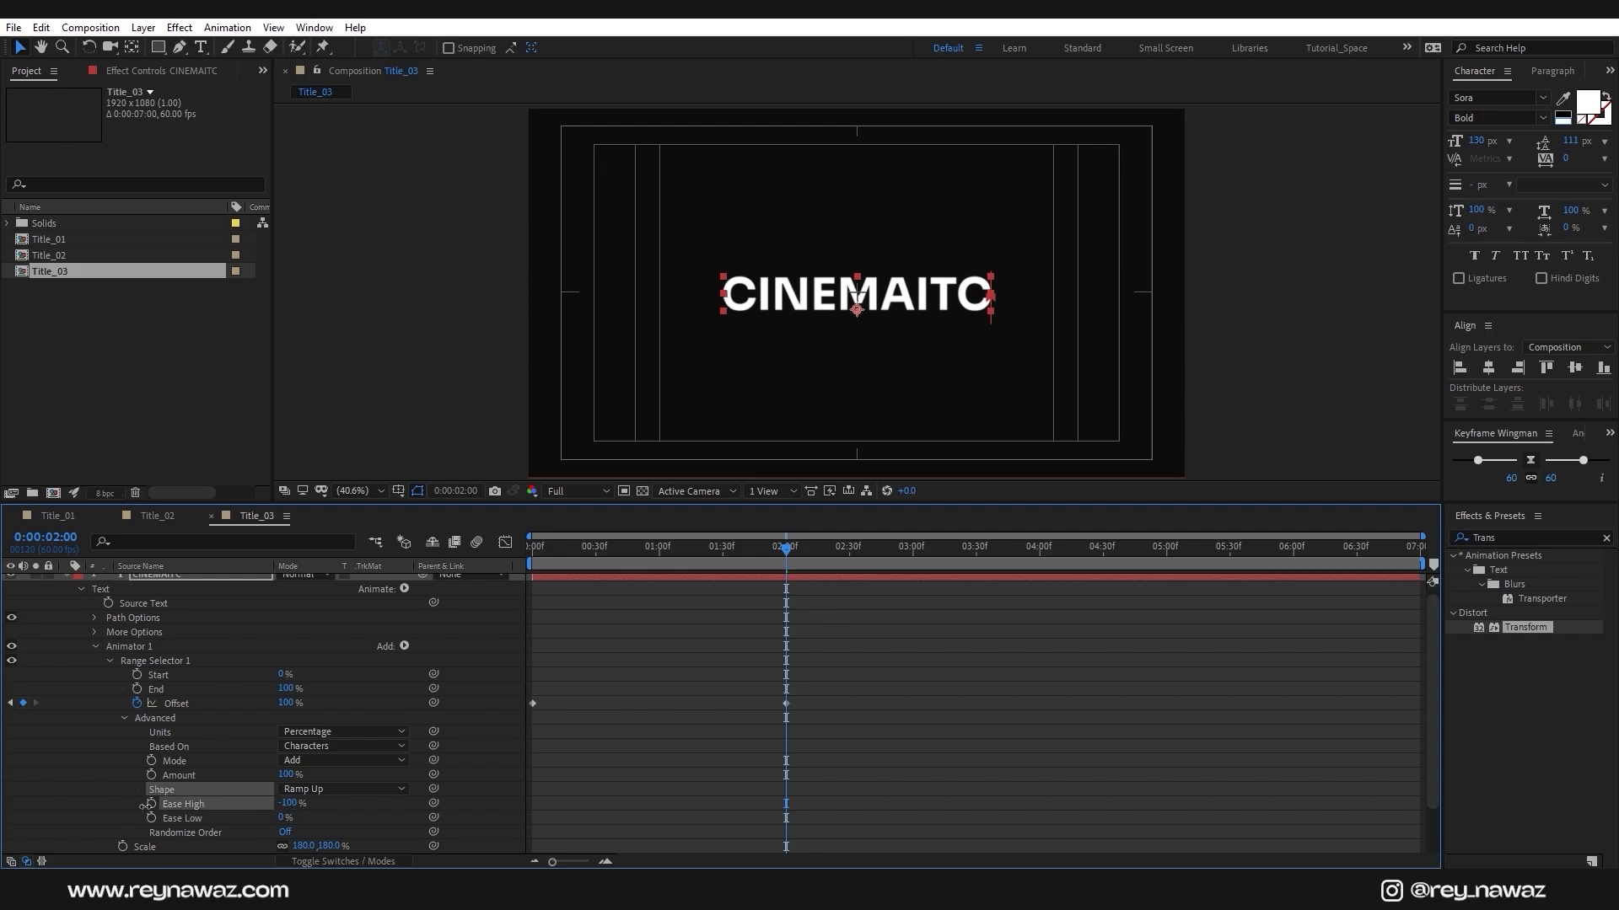
pyautogui.click(285, 834)
pyautogui.scroll(1, 99, 666)
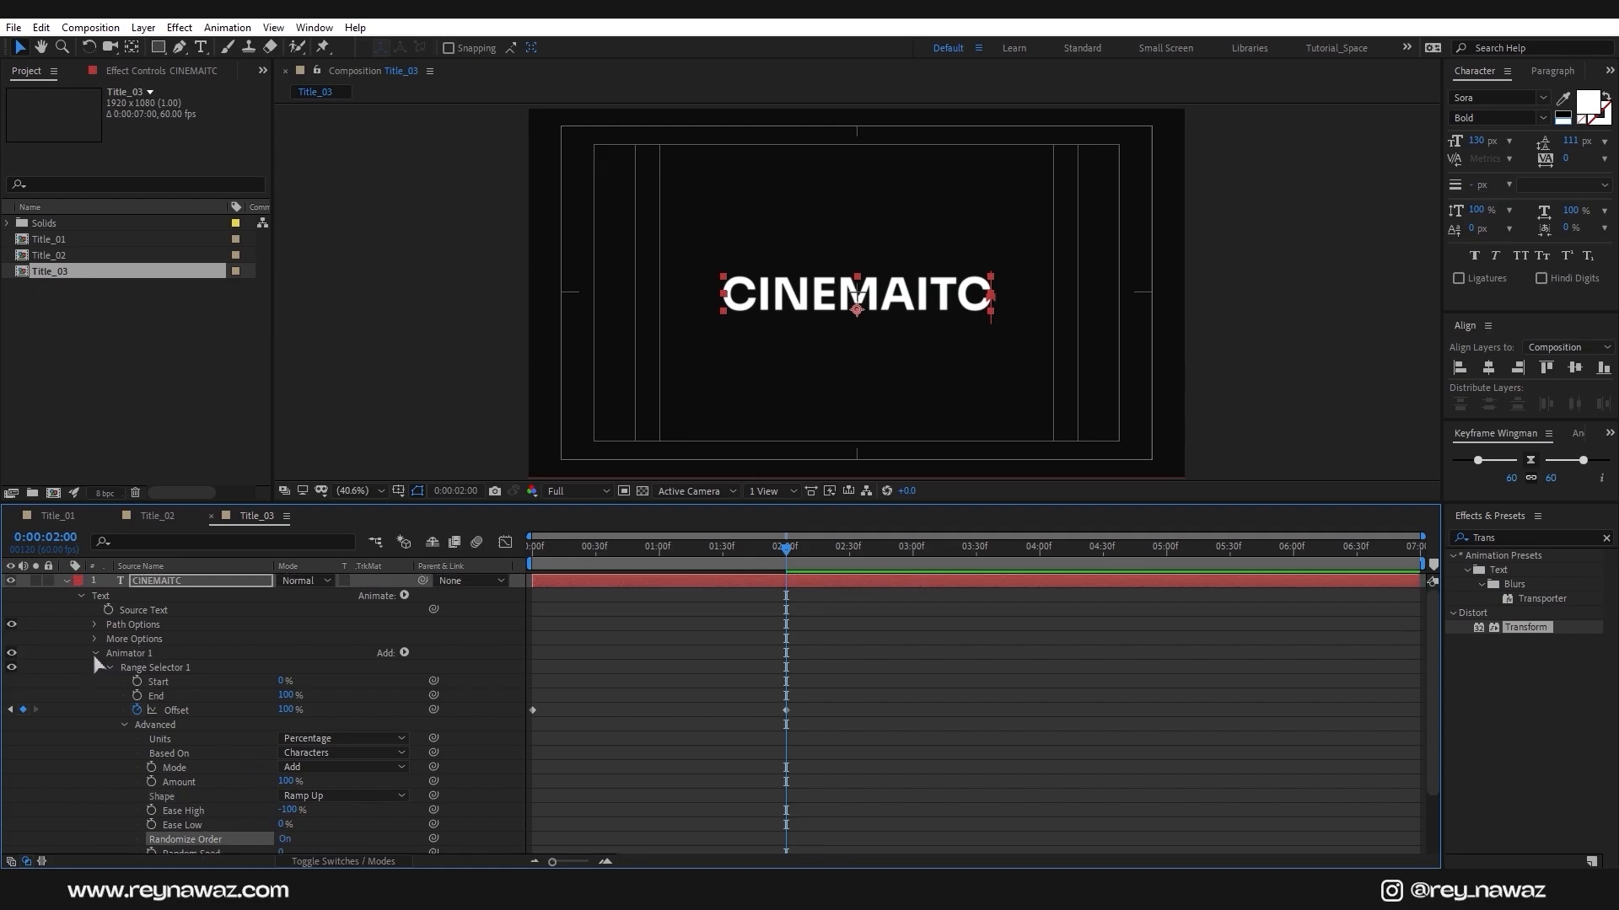
# Add a second text animator with the Tracking property to the CINEMAITC layer
pyautogui.click(95, 654)
pyautogui.click(132, 597)
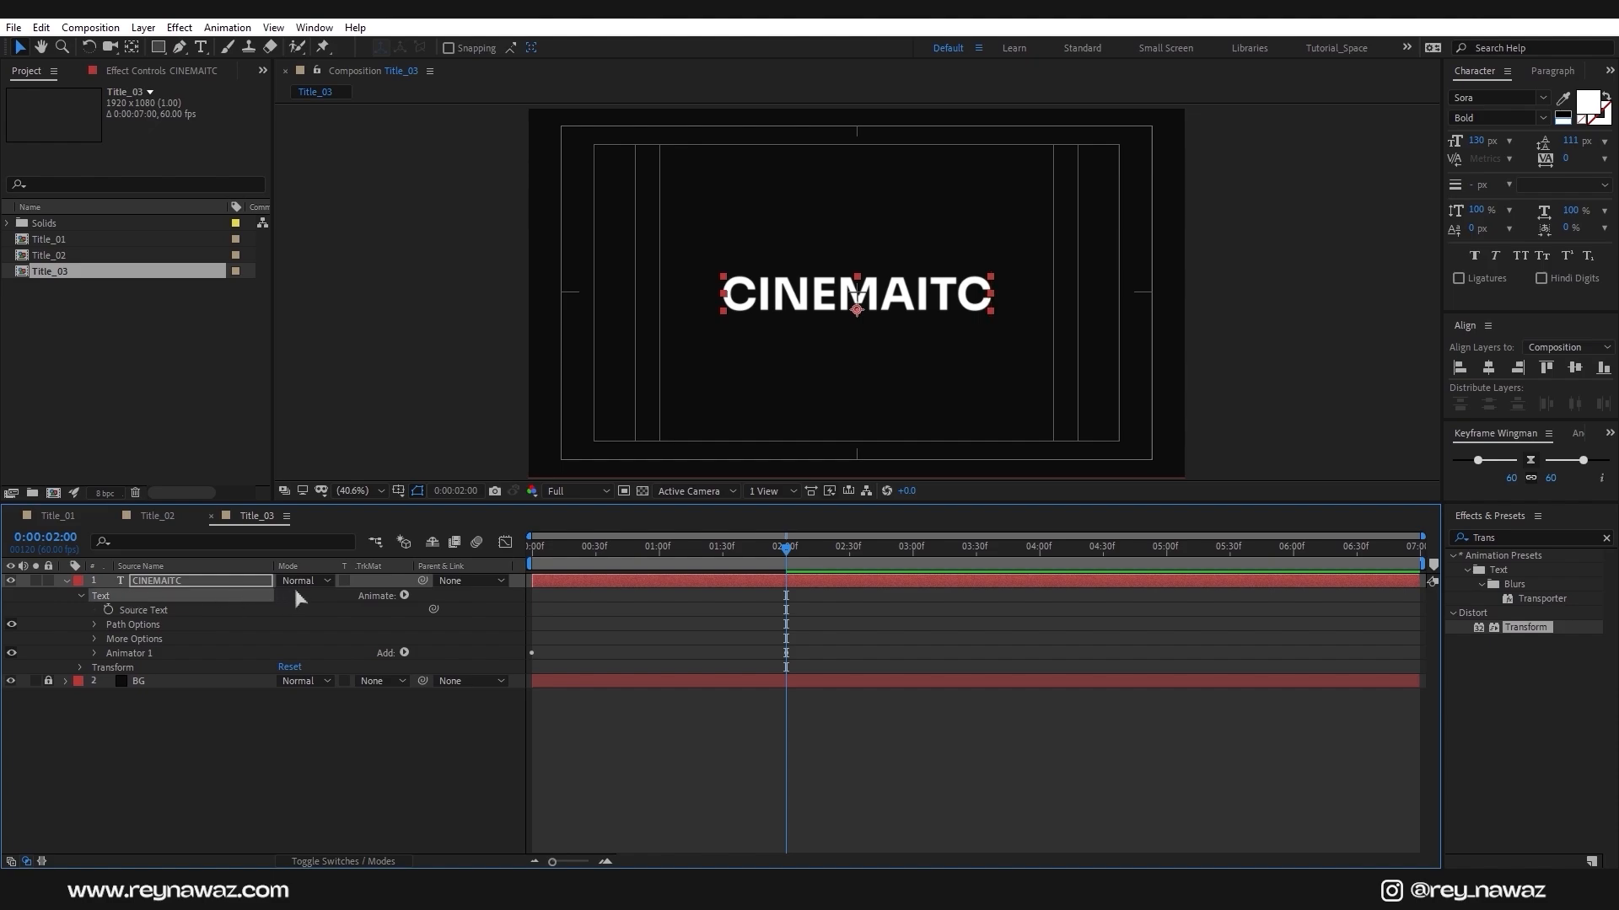
pyautogui.click(404, 596)
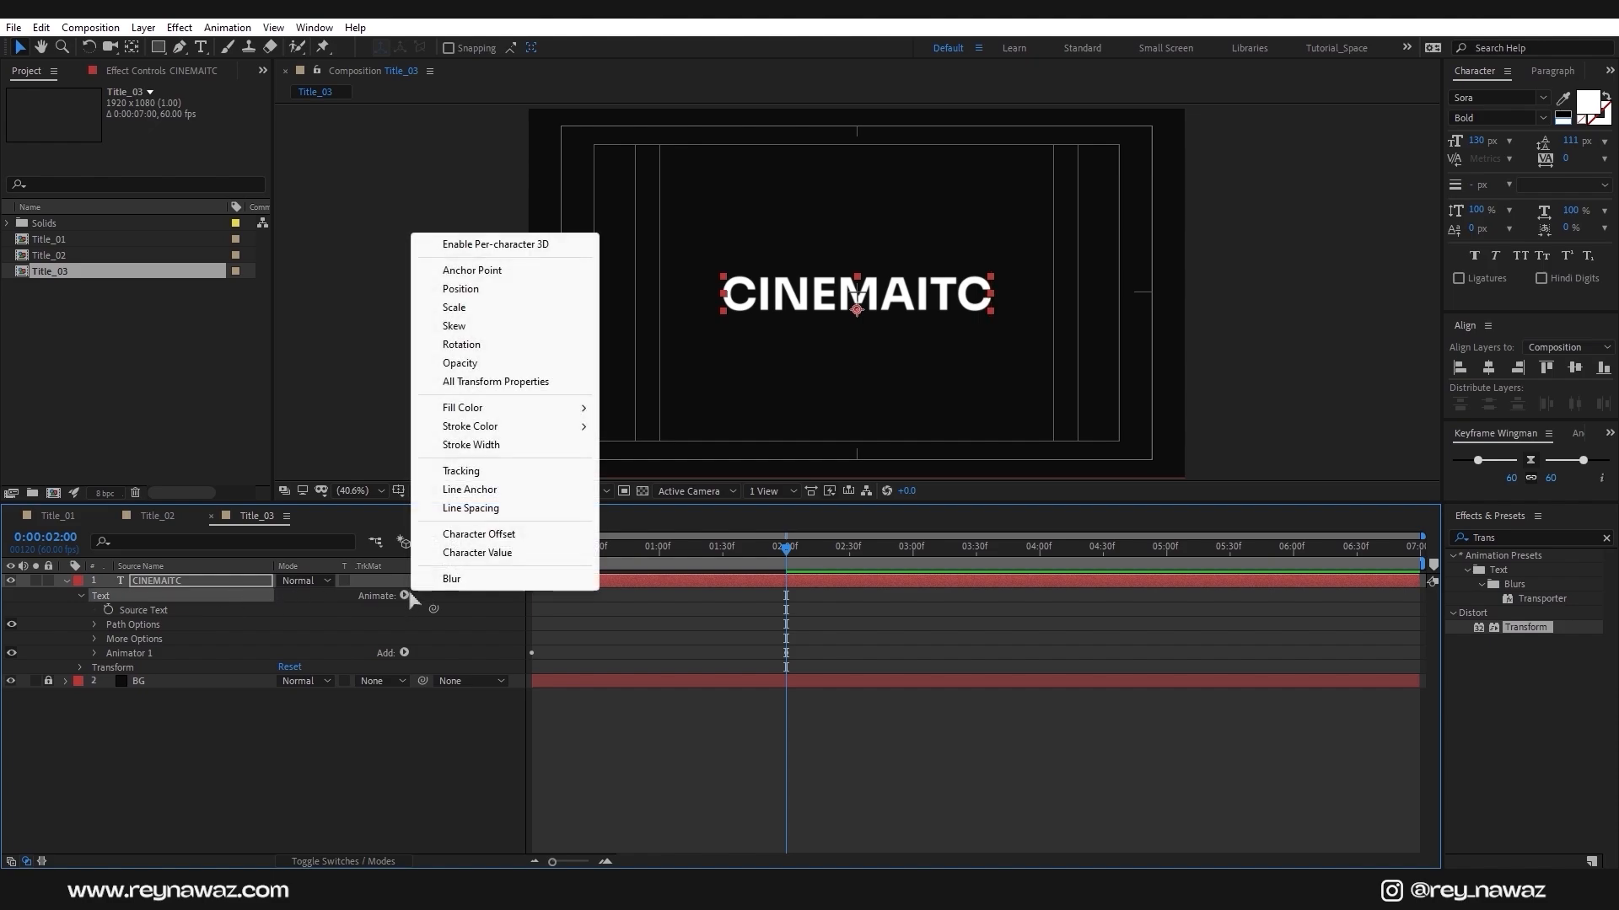
pyautogui.click(489, 472)
# Animate the Tracking Amount from 0 at the composition's start to 45 at 0:00:03:01
pyautogui.moveTo(606, 566); pyautogui.dragTo(514, 564)
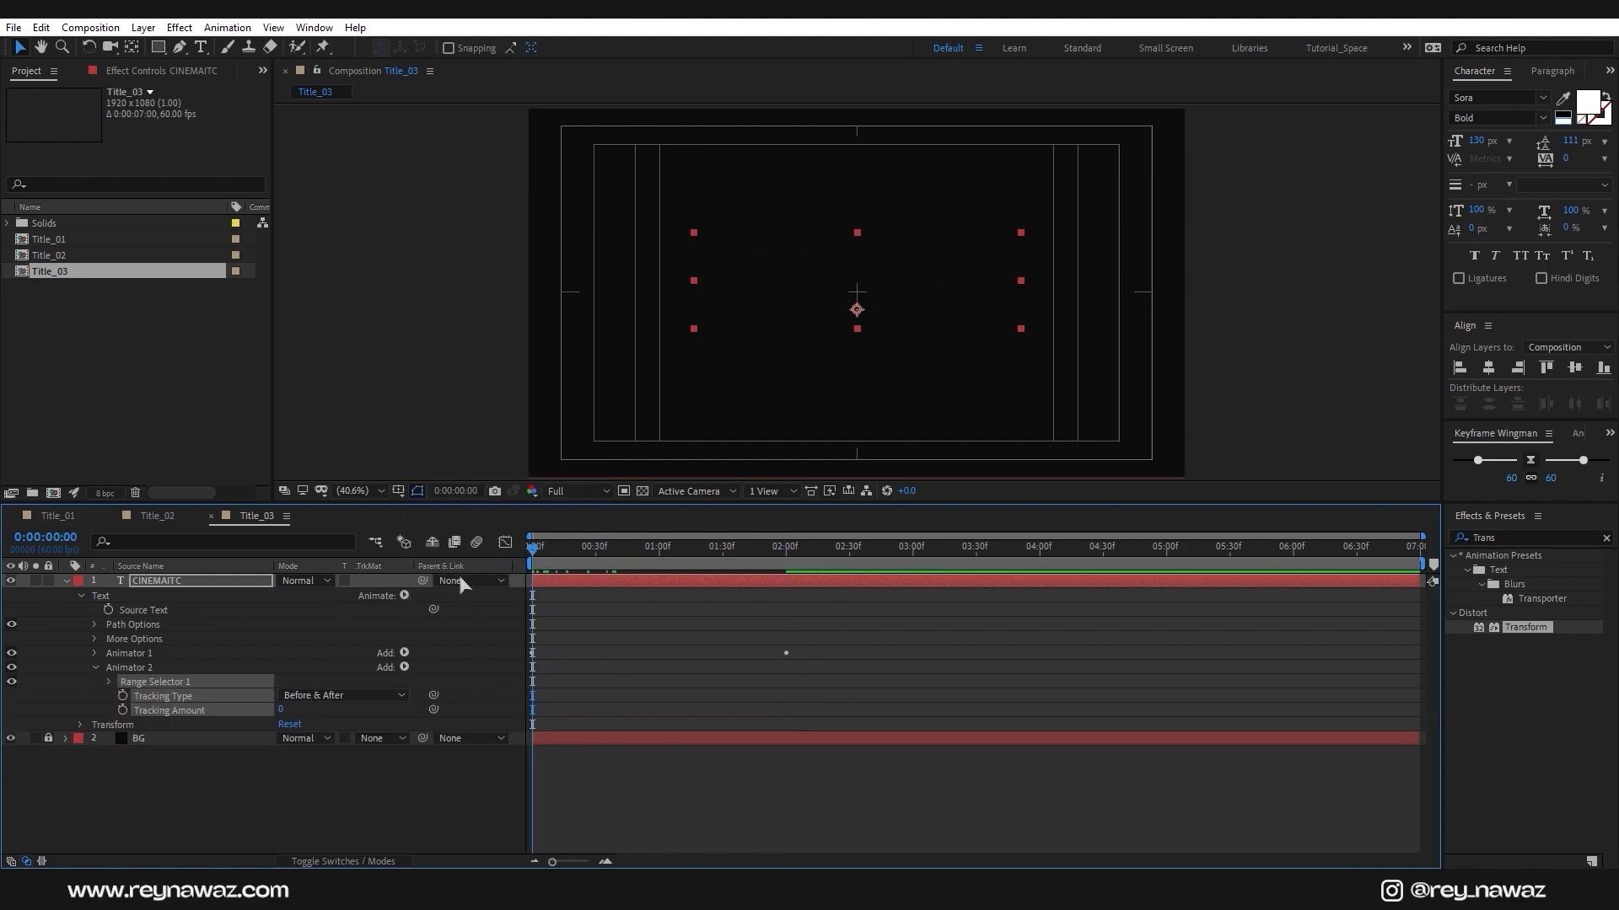
pyautogui.click(245, 717)
pyautogui.click(123, 710)
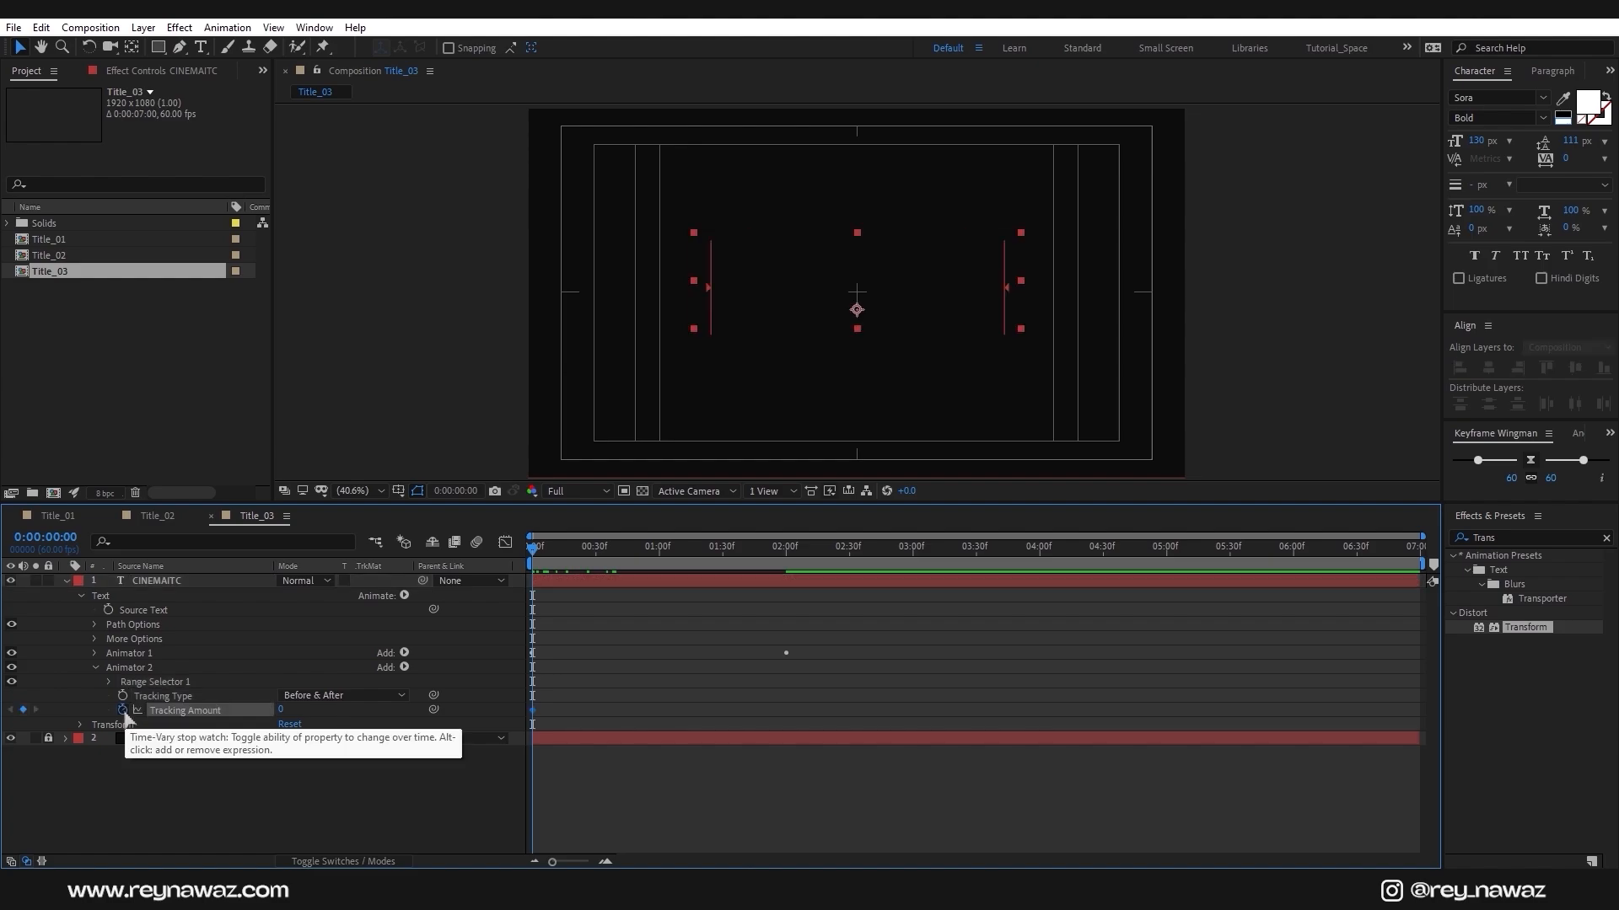
pyautogui.click(916, 555)
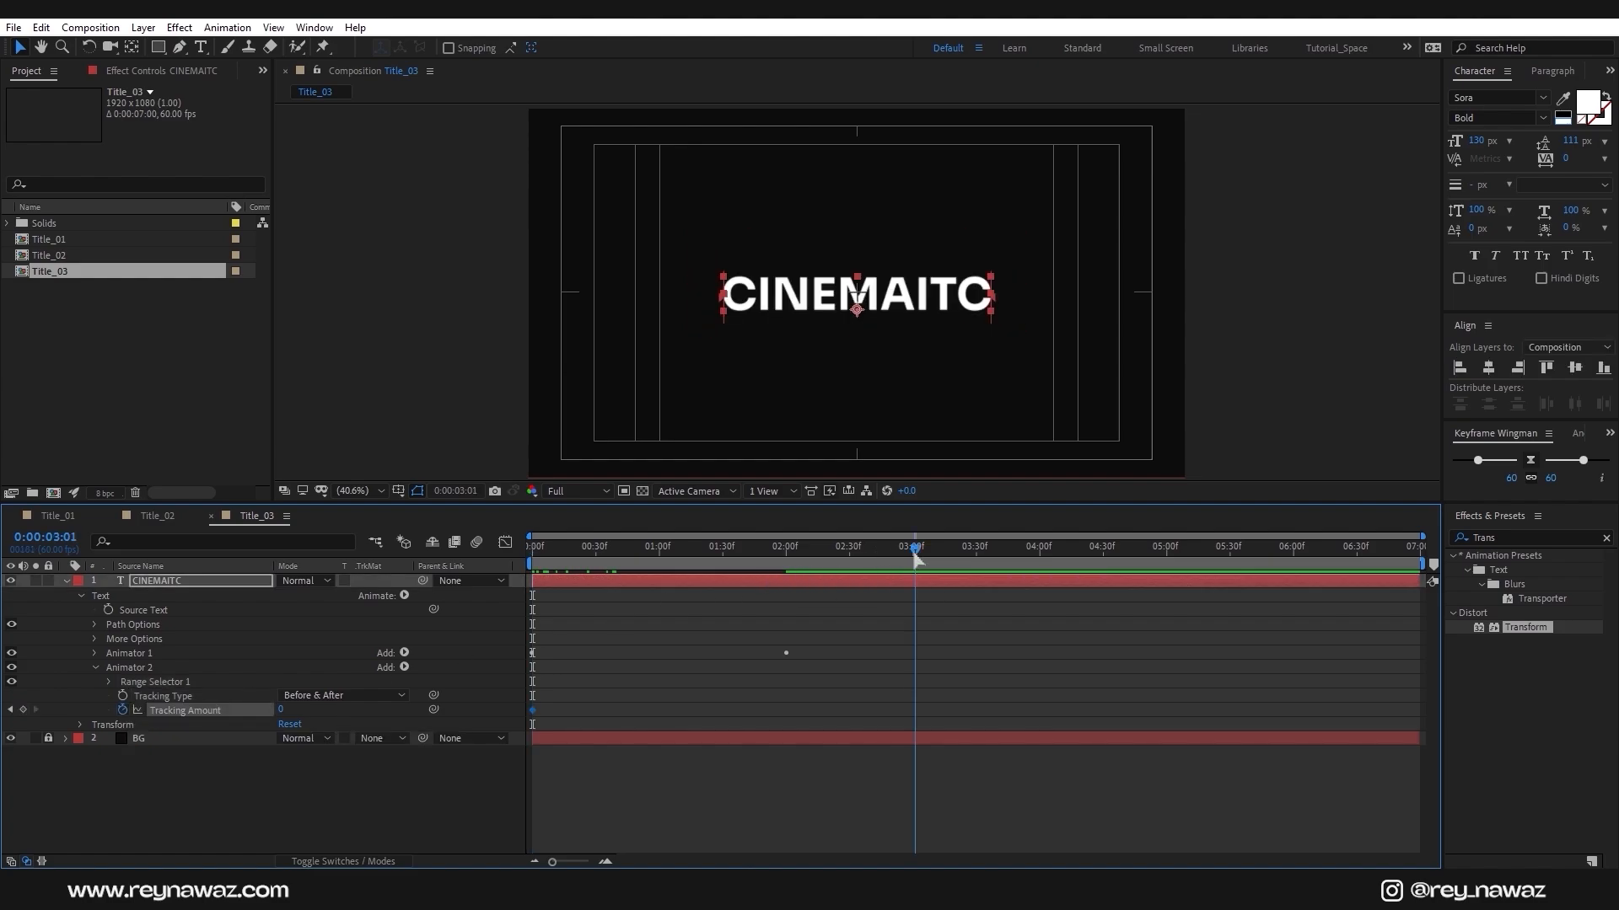
pyautogui.moveTo(283, 710); pyautogui.dragTo(320, 711)
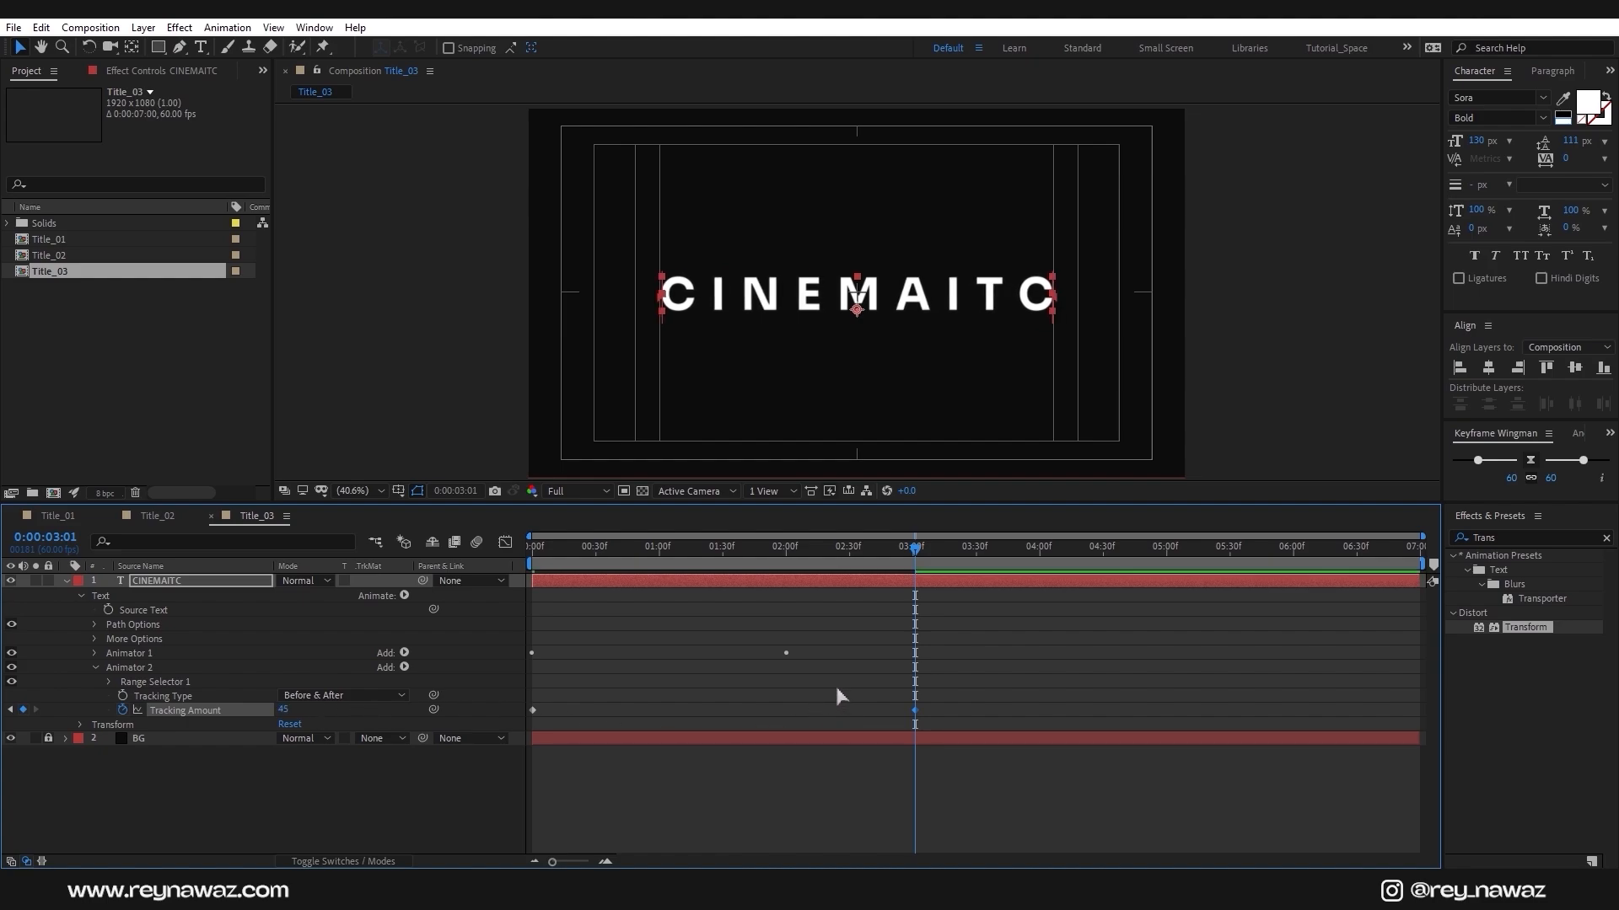
# Reveal the CINEMAITC layer's keyframes and apply Easy Ease to all Offset and Tracking Amount keyframes
pyautogui.click(179, 583)
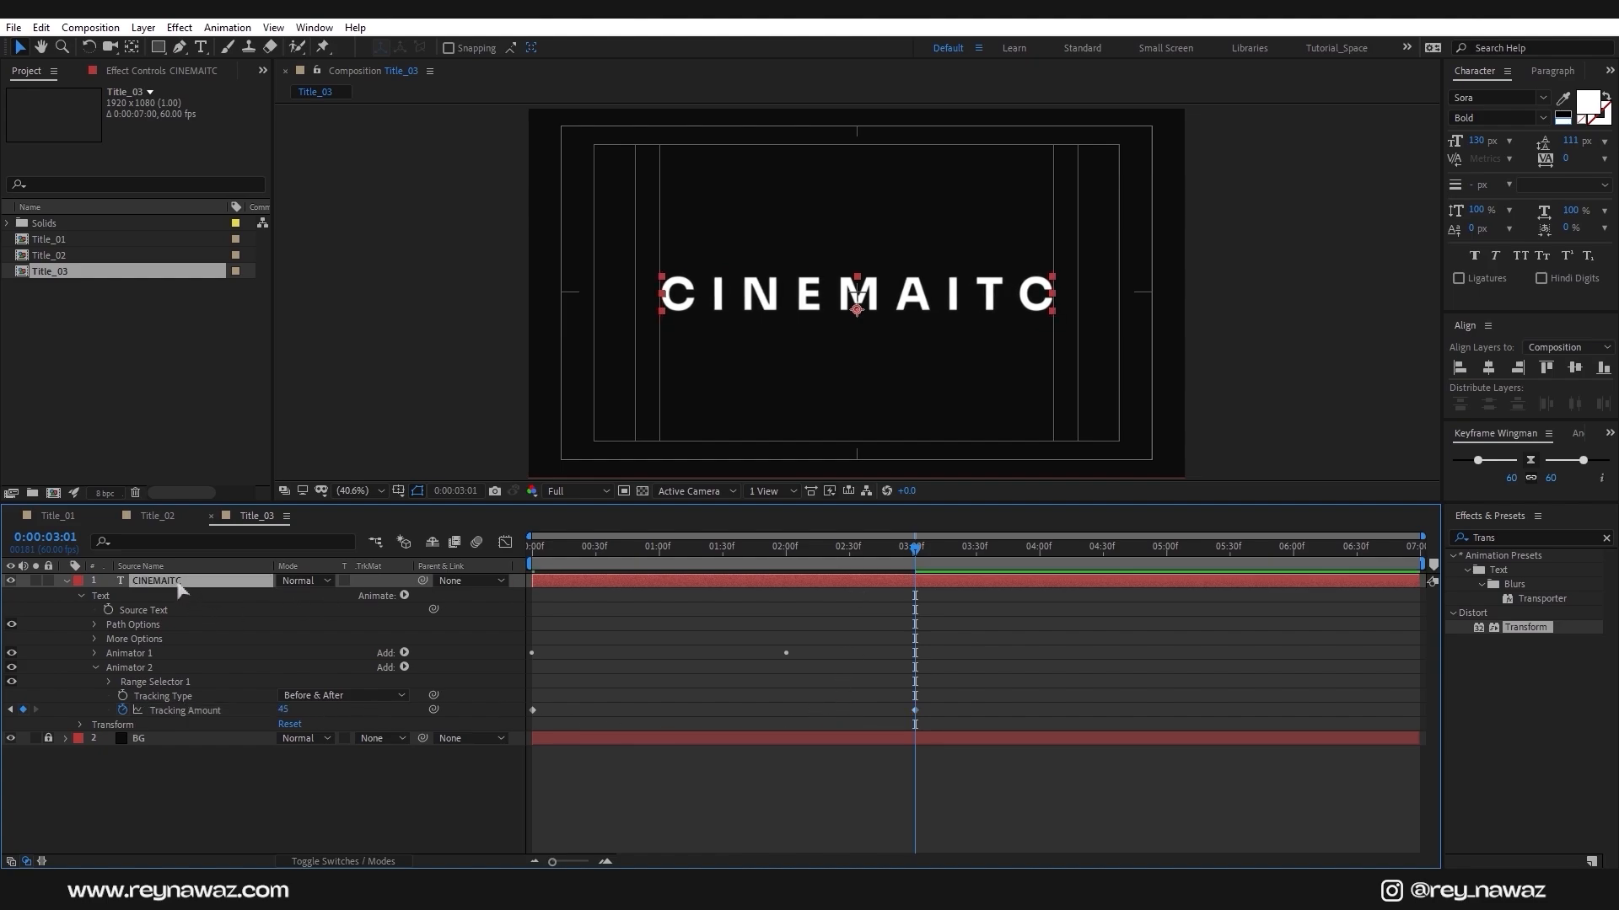
pyautogui.press('u')
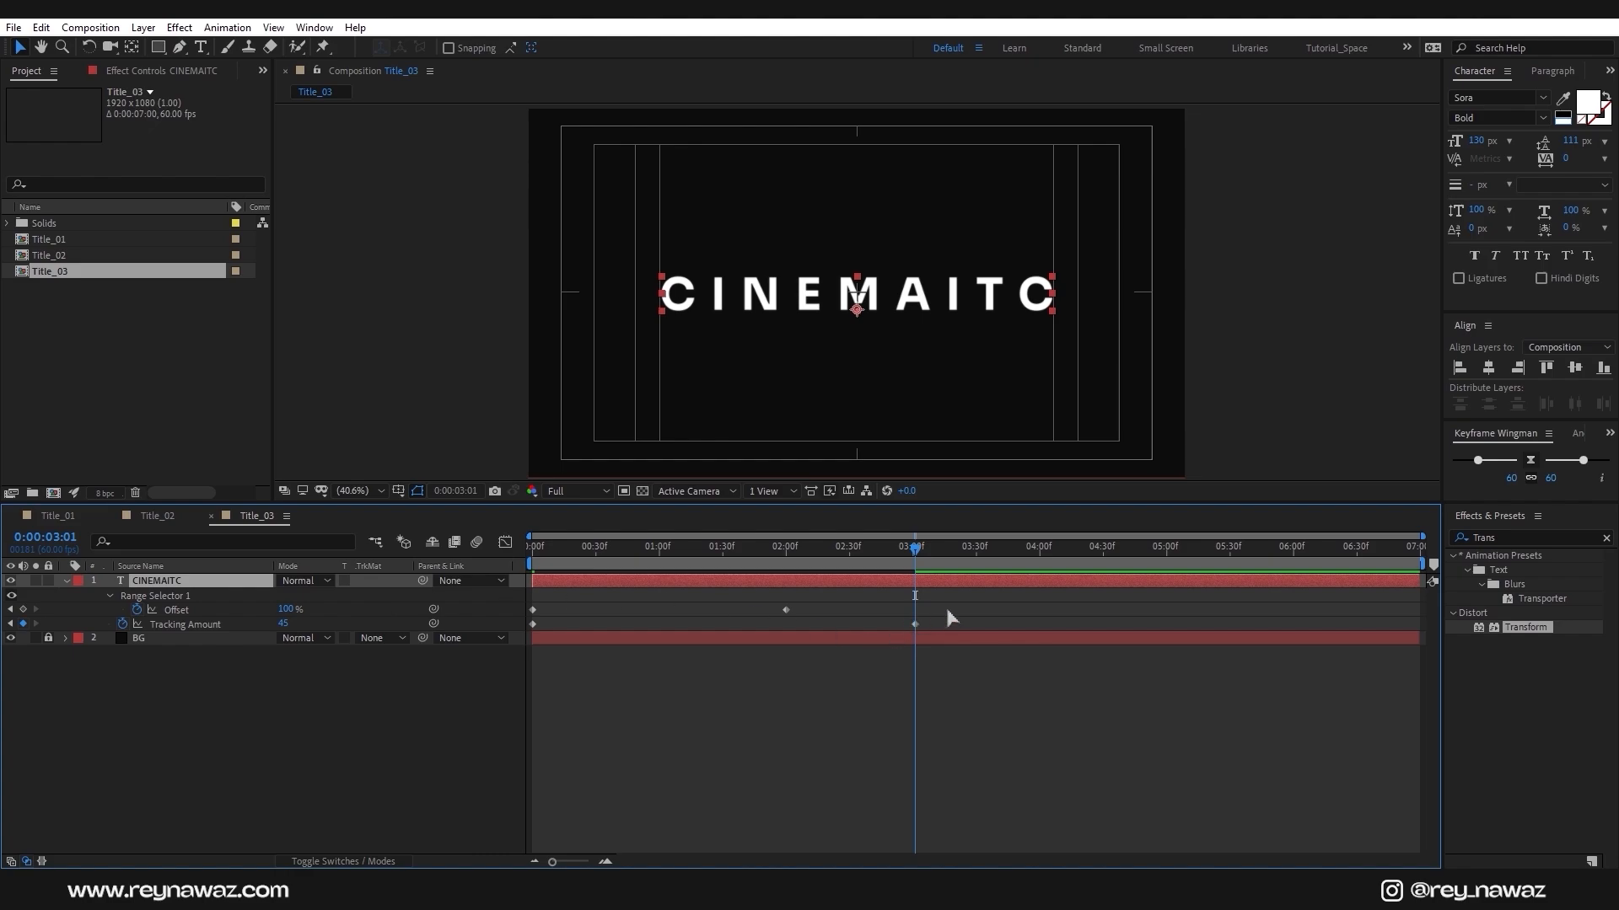
pyautogui.moveTo(973, 599); pyautogui.dragTo(532, 654)
pyautogui.rightClick(786, 613)
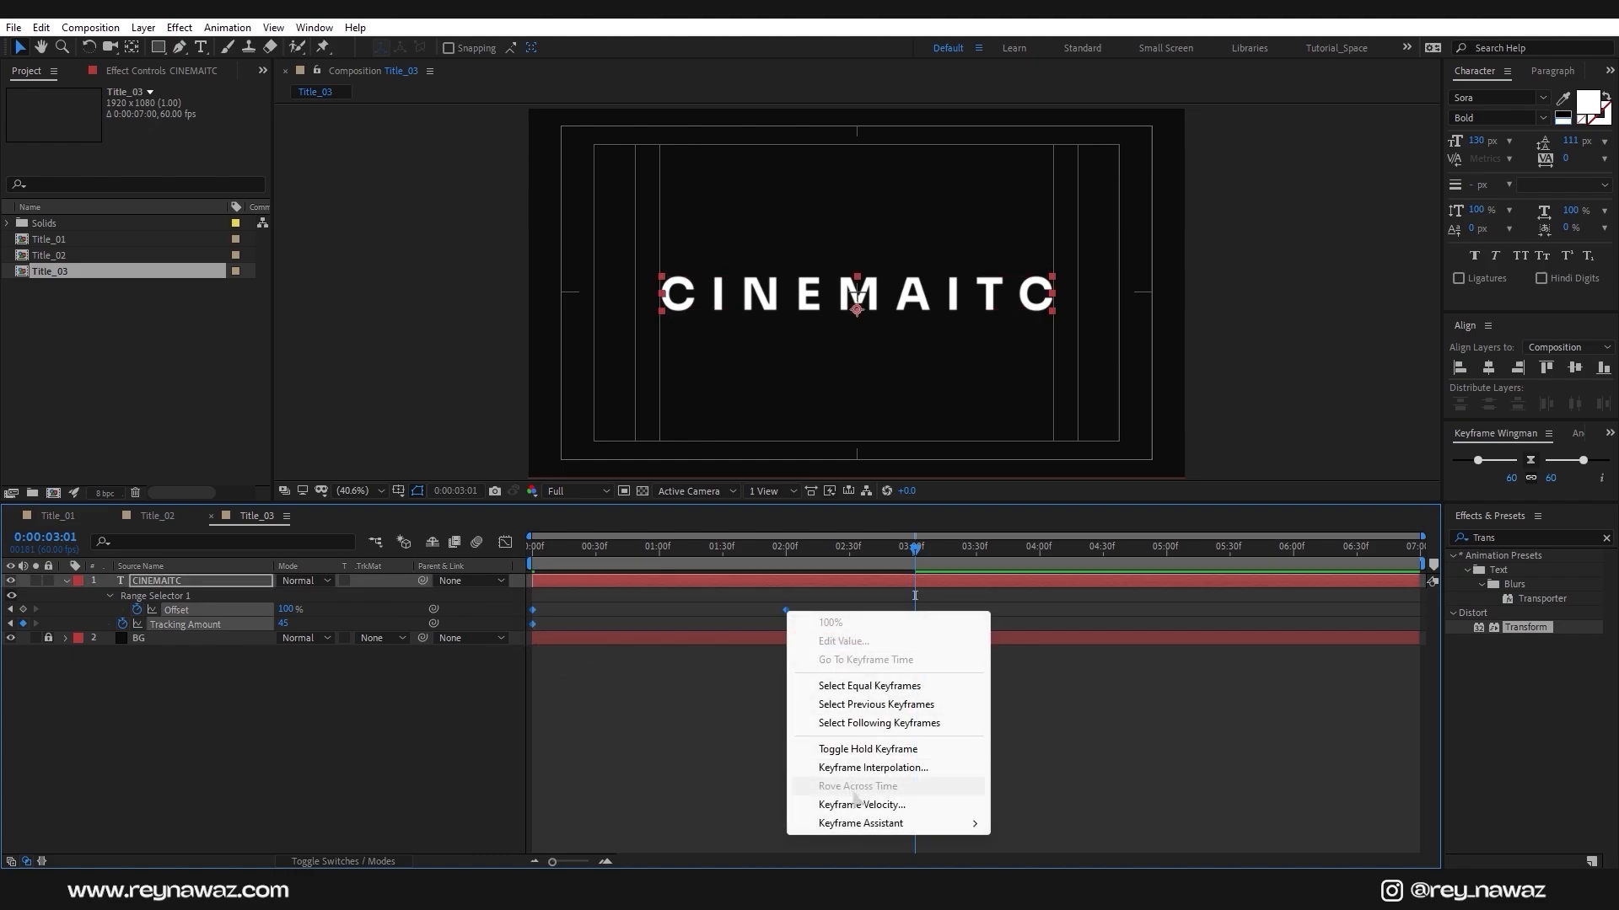
pyautogui.moveTo(927, 822)
pyautogui.click(1050, 693)
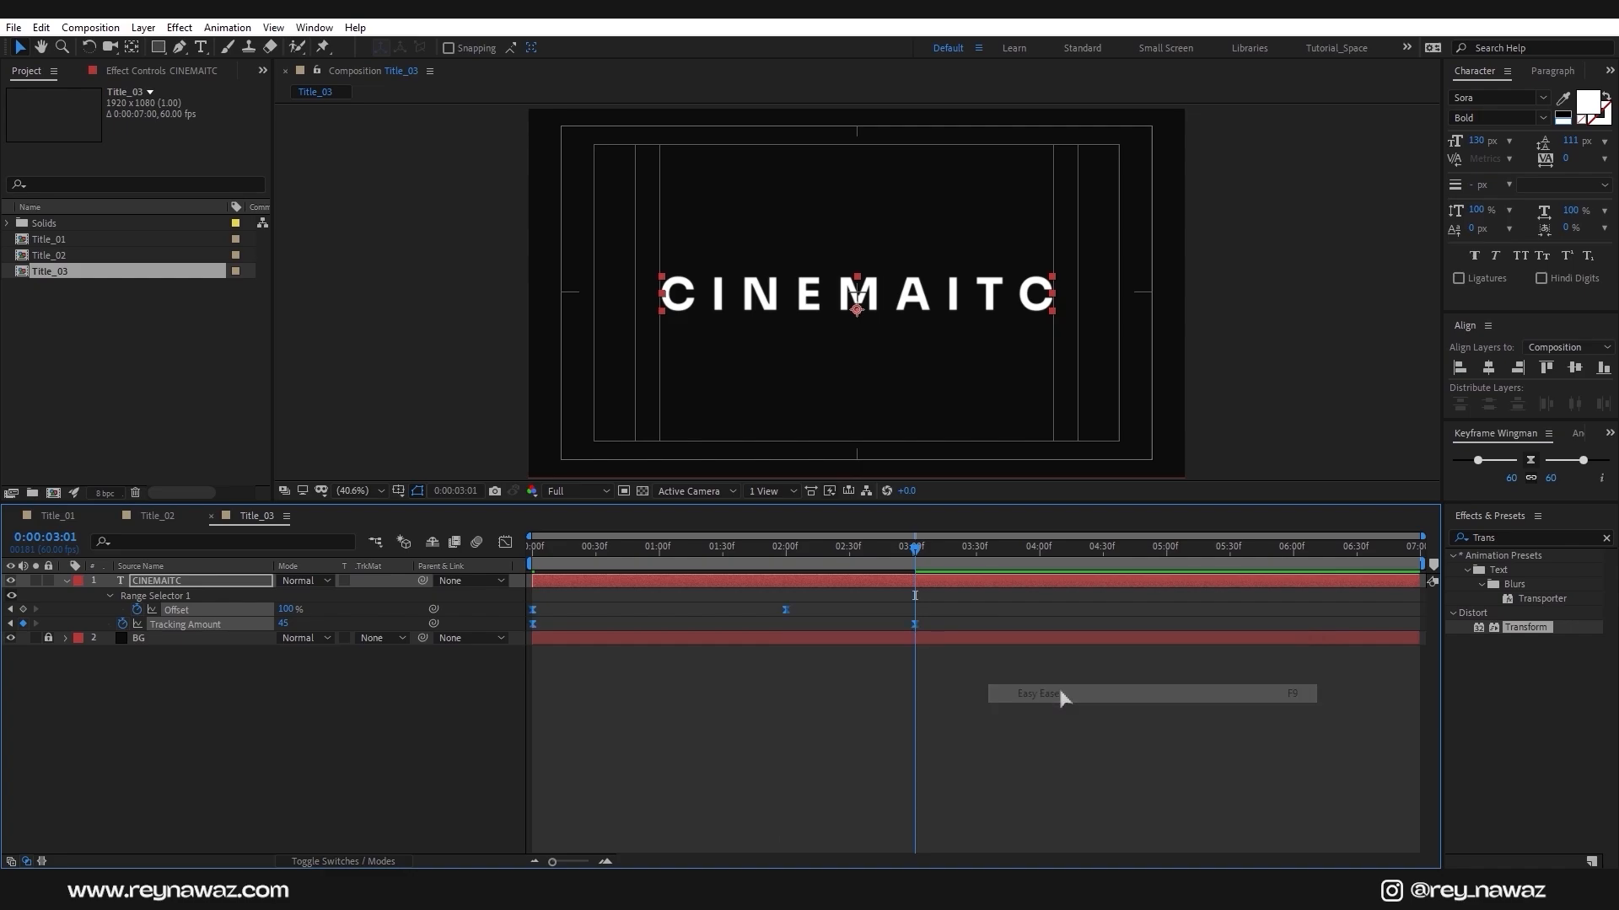
# Reshape the Offset and Tracking Amount speed curves in the Graph Editor for a long, gradual slowdown into the end keyframes
pyautogui.click(506, 543)
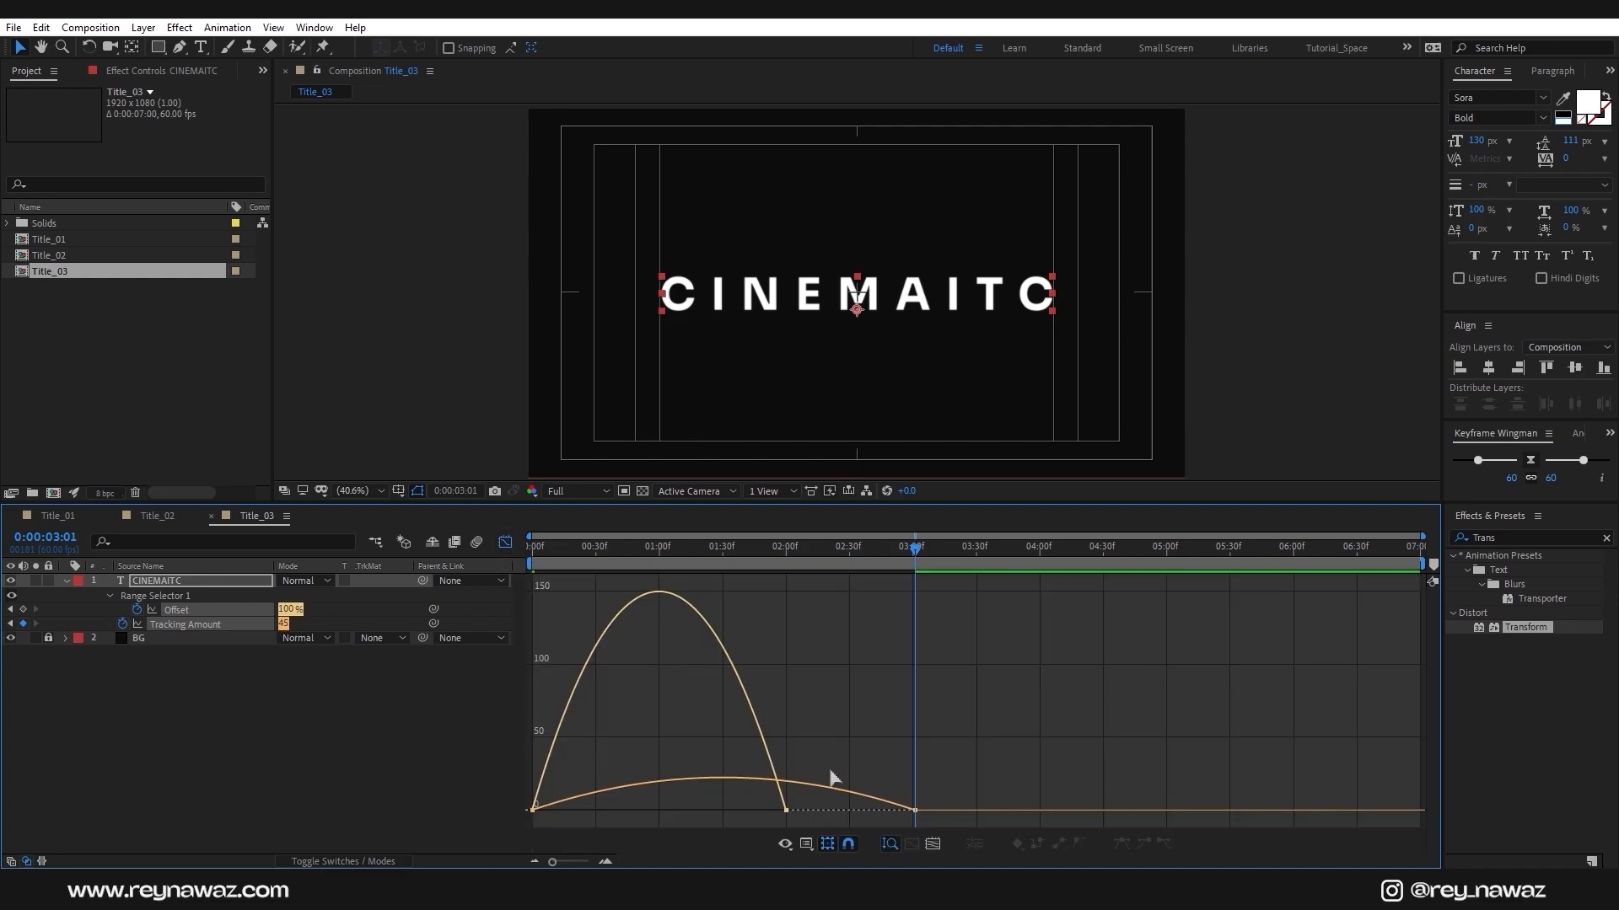
pyautogui.moveTo(1020, 769); pyautogui.dragTo(665, 801)
pyautogui.click(506, 542)
# End the work area shortly after the last Tracking Amount keyframe and preview the title animation from the start
pyautogui.press('n')
pyautogui.moveTo(915, 550); pyautogui.dragTo(798, 552)
pyautogui.press('Home')
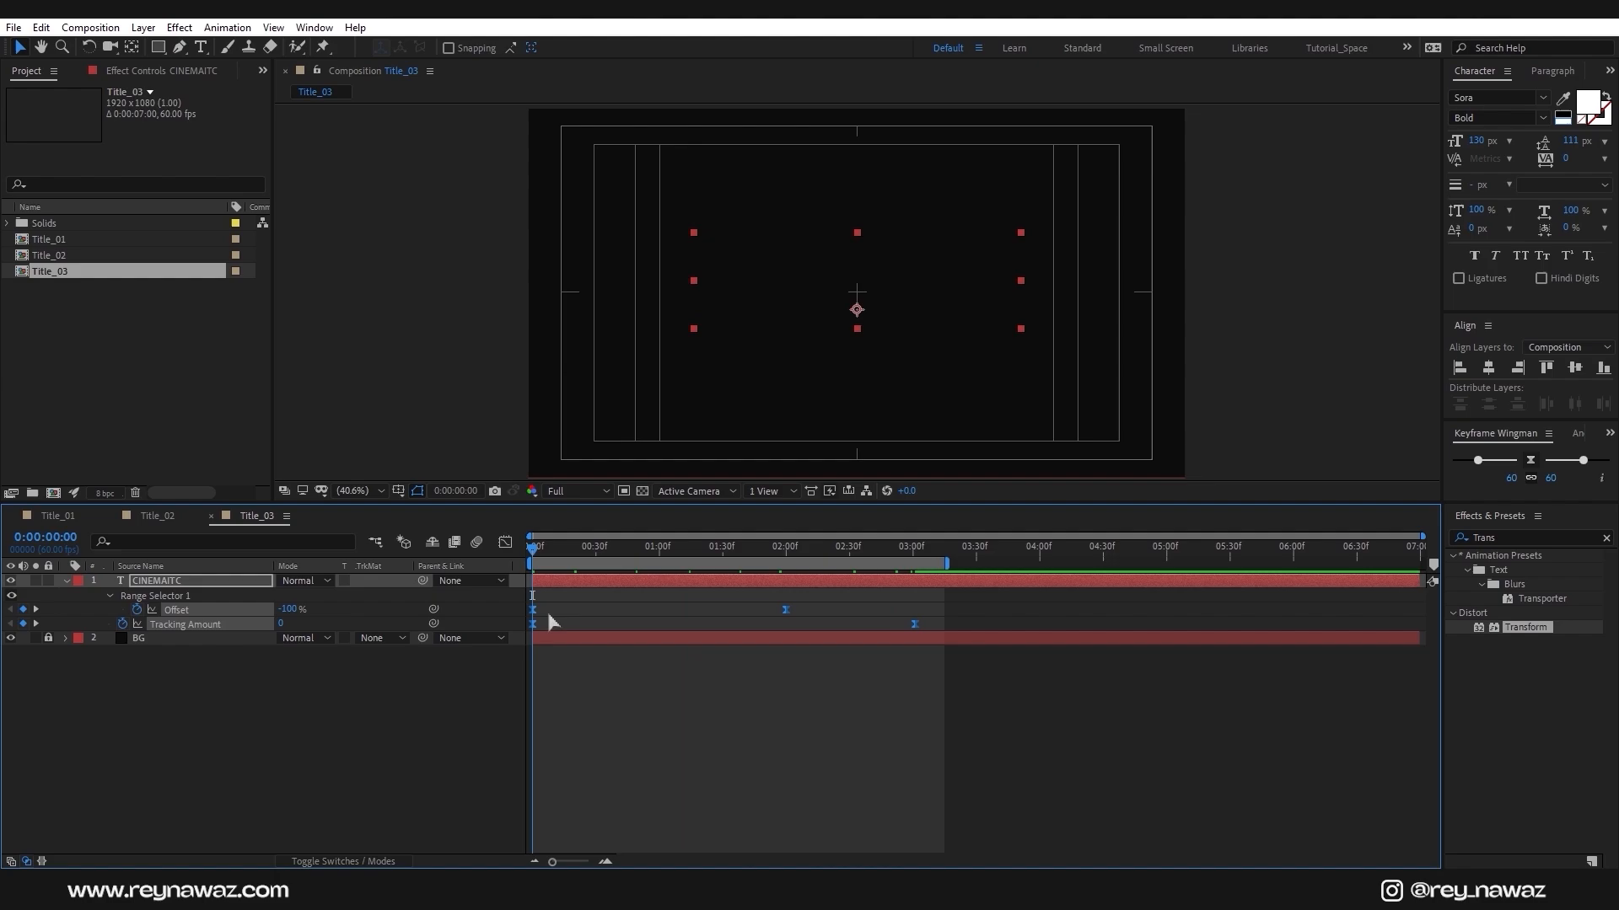
pyautogui.press('space')
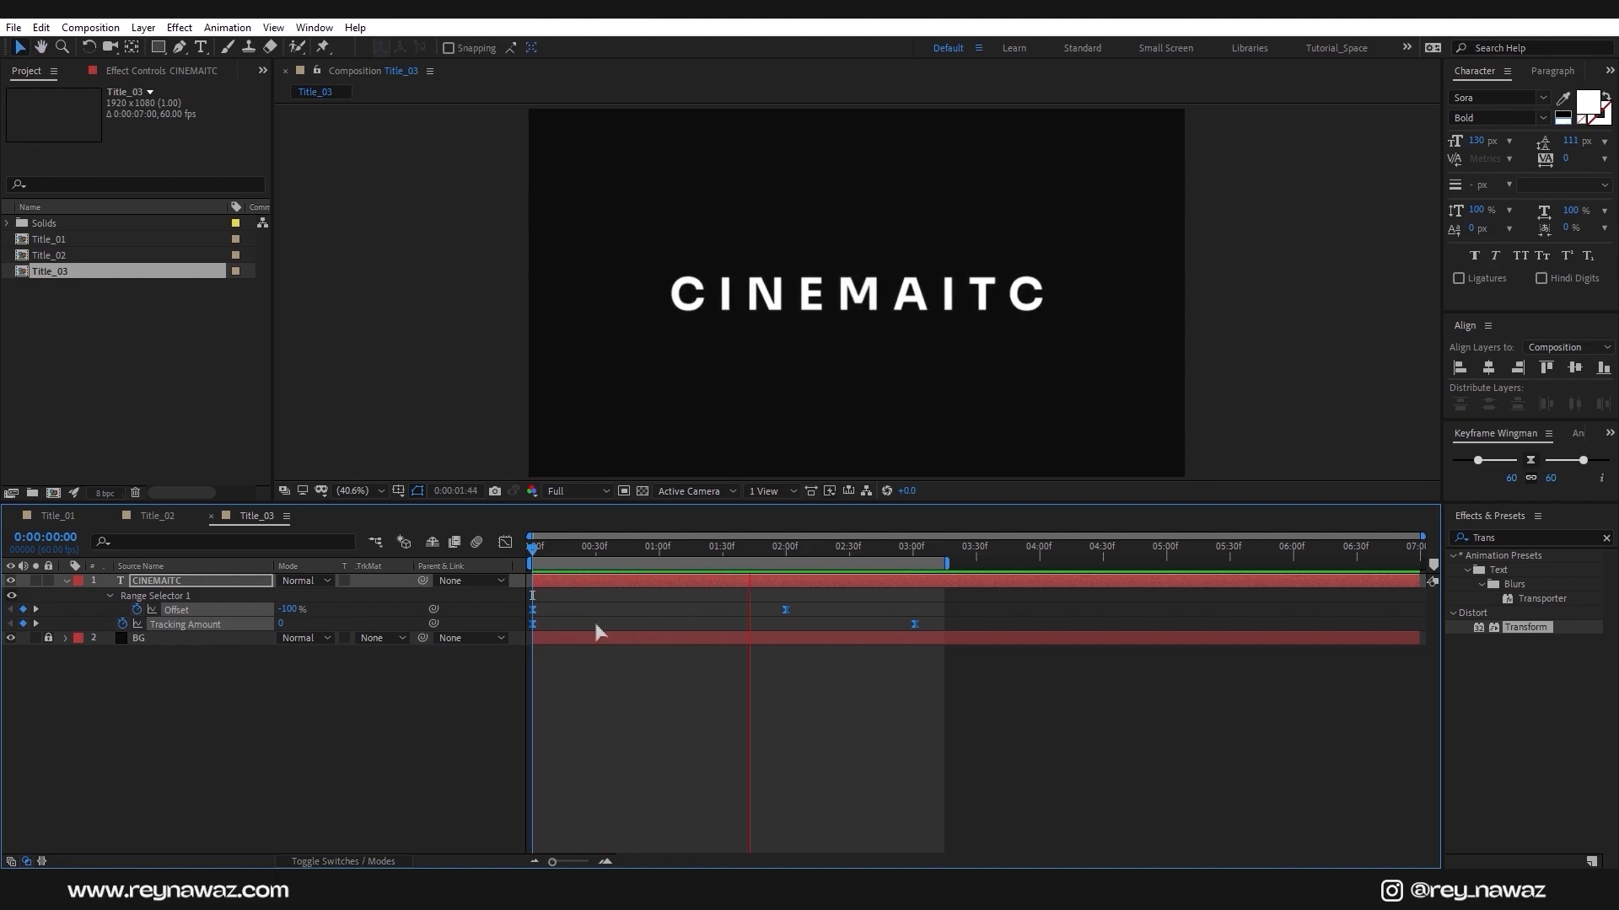